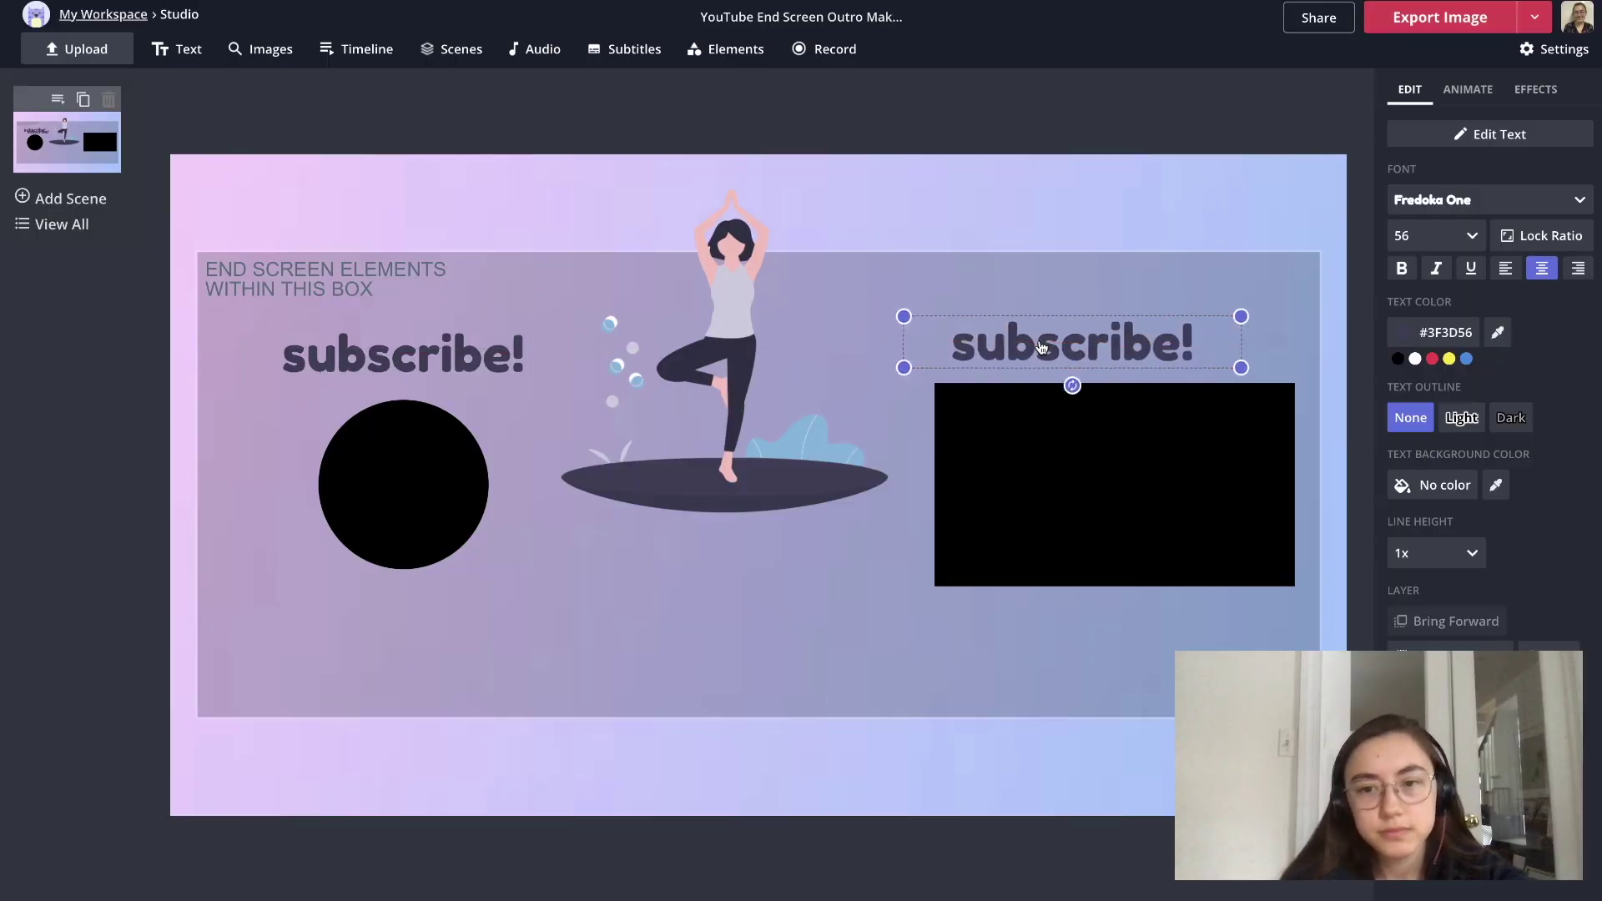
- Move the copied subscribe! label so it sits above the black rectangle
{"action": "left_click_drag", "start_coordinate": [1071, 342], "coordinate": [1105, 342]}
- Edit the copied subscribe! label, typing 'k' into it
{"action": "double_click", "coordinate": [1108, 344]}
{"action": "type", "text": "k"}
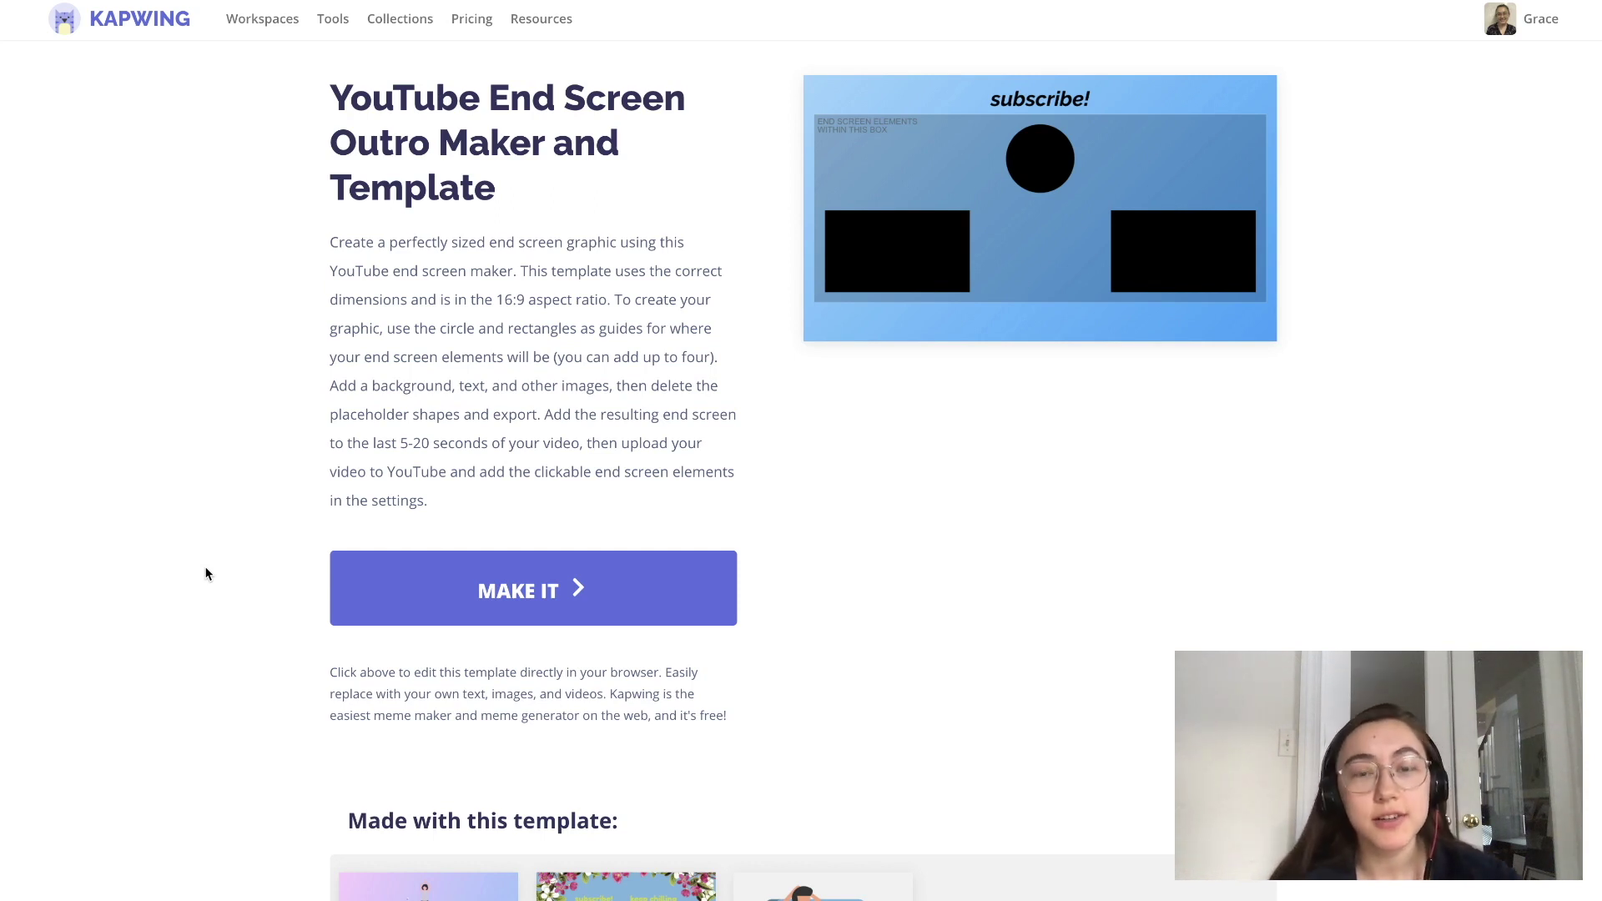
- Open the blue end-screen template with MAKE IT for editing
{"action": "left_click", "coordinate": [521, 587]}
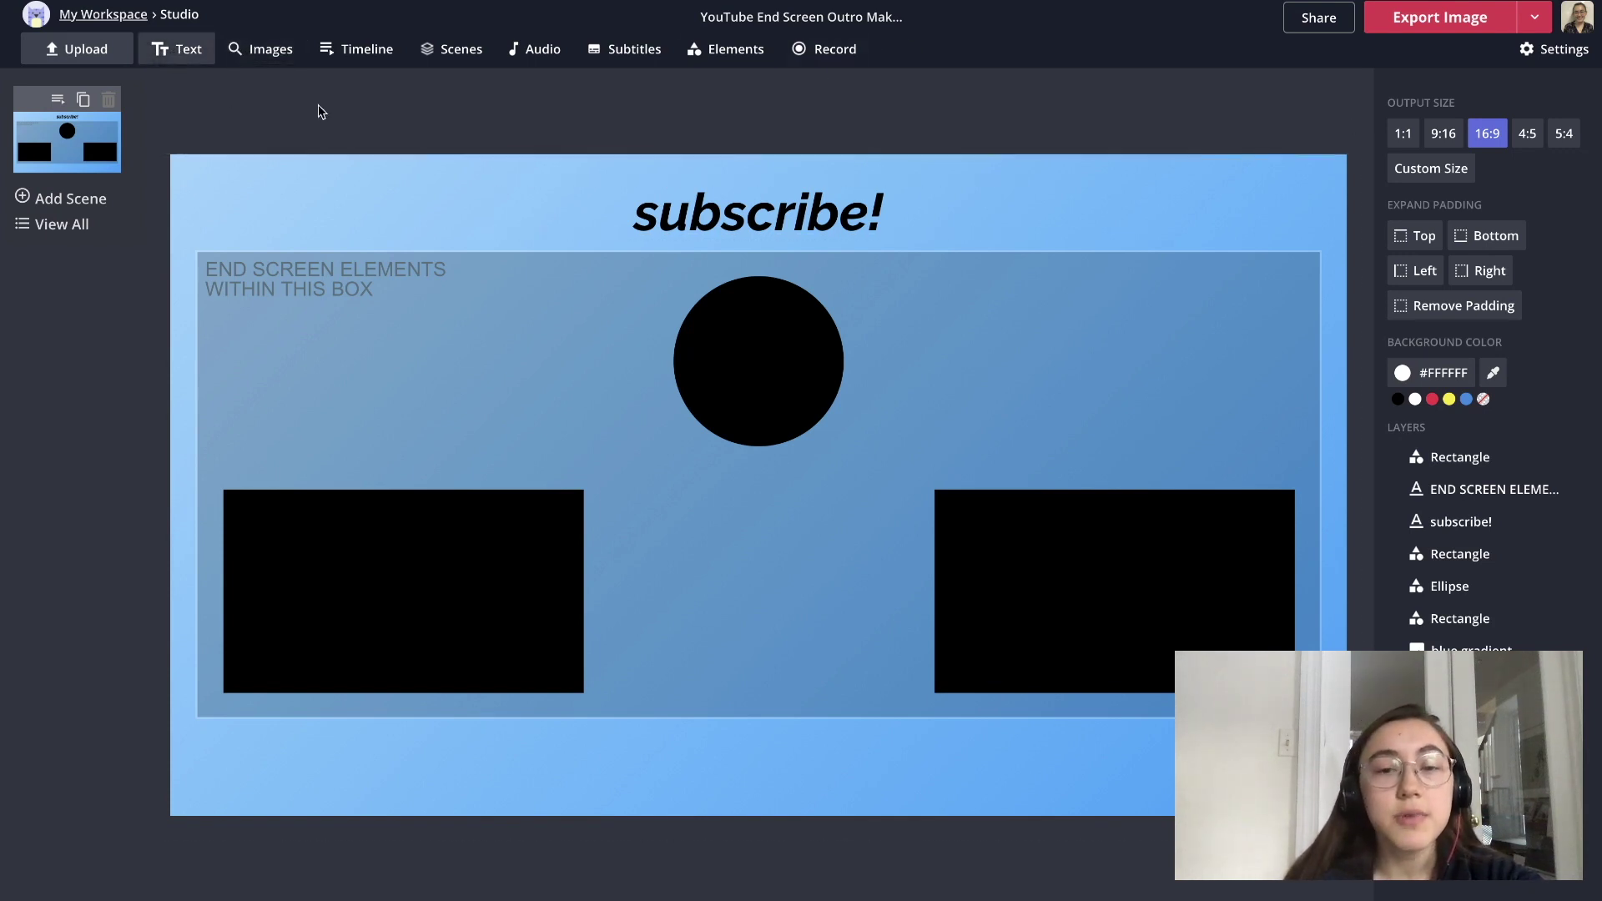
{"action": "left_click", "coordinate": [726, 215]}
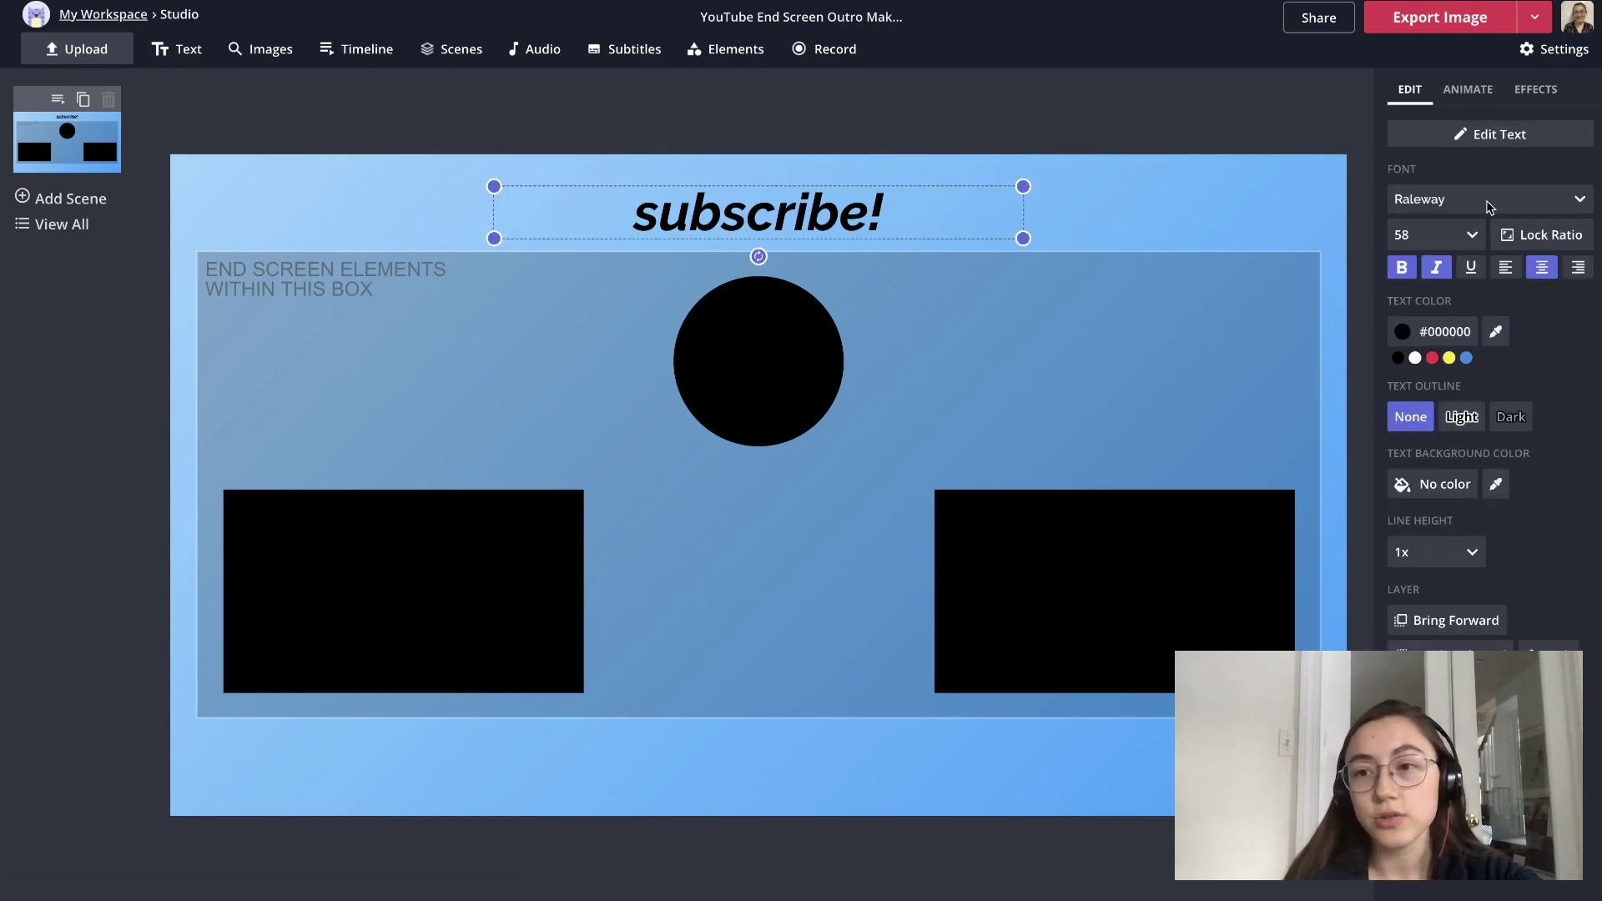
{"action": "left_click", "coordinate": [1012, 138]}
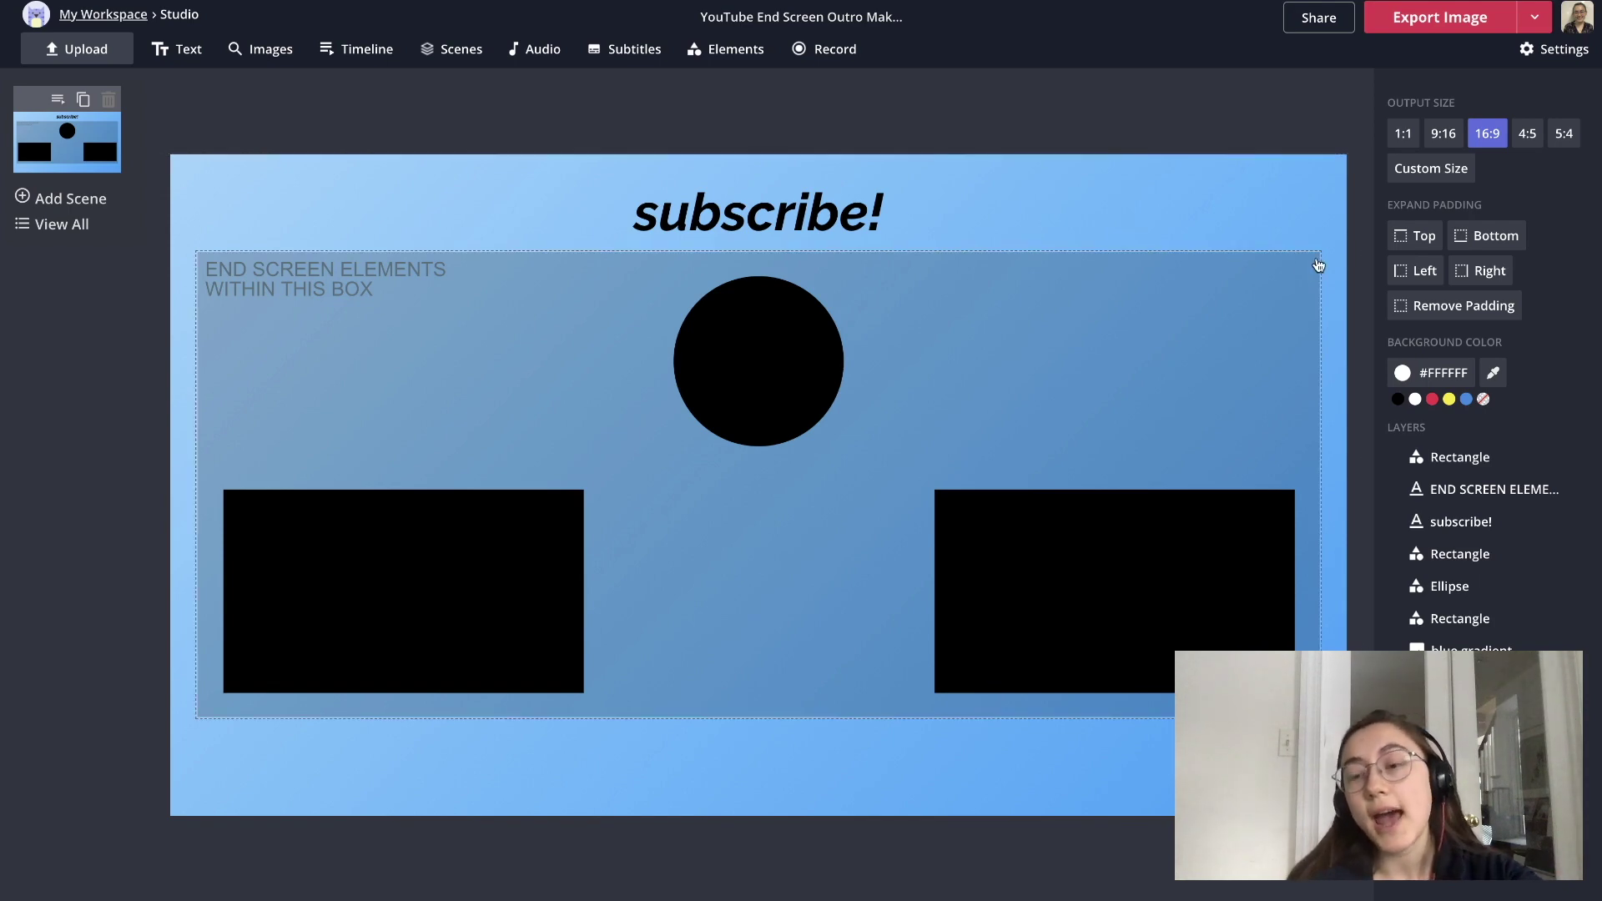
{"action": "left_click", "coordinate": [922, 374]}
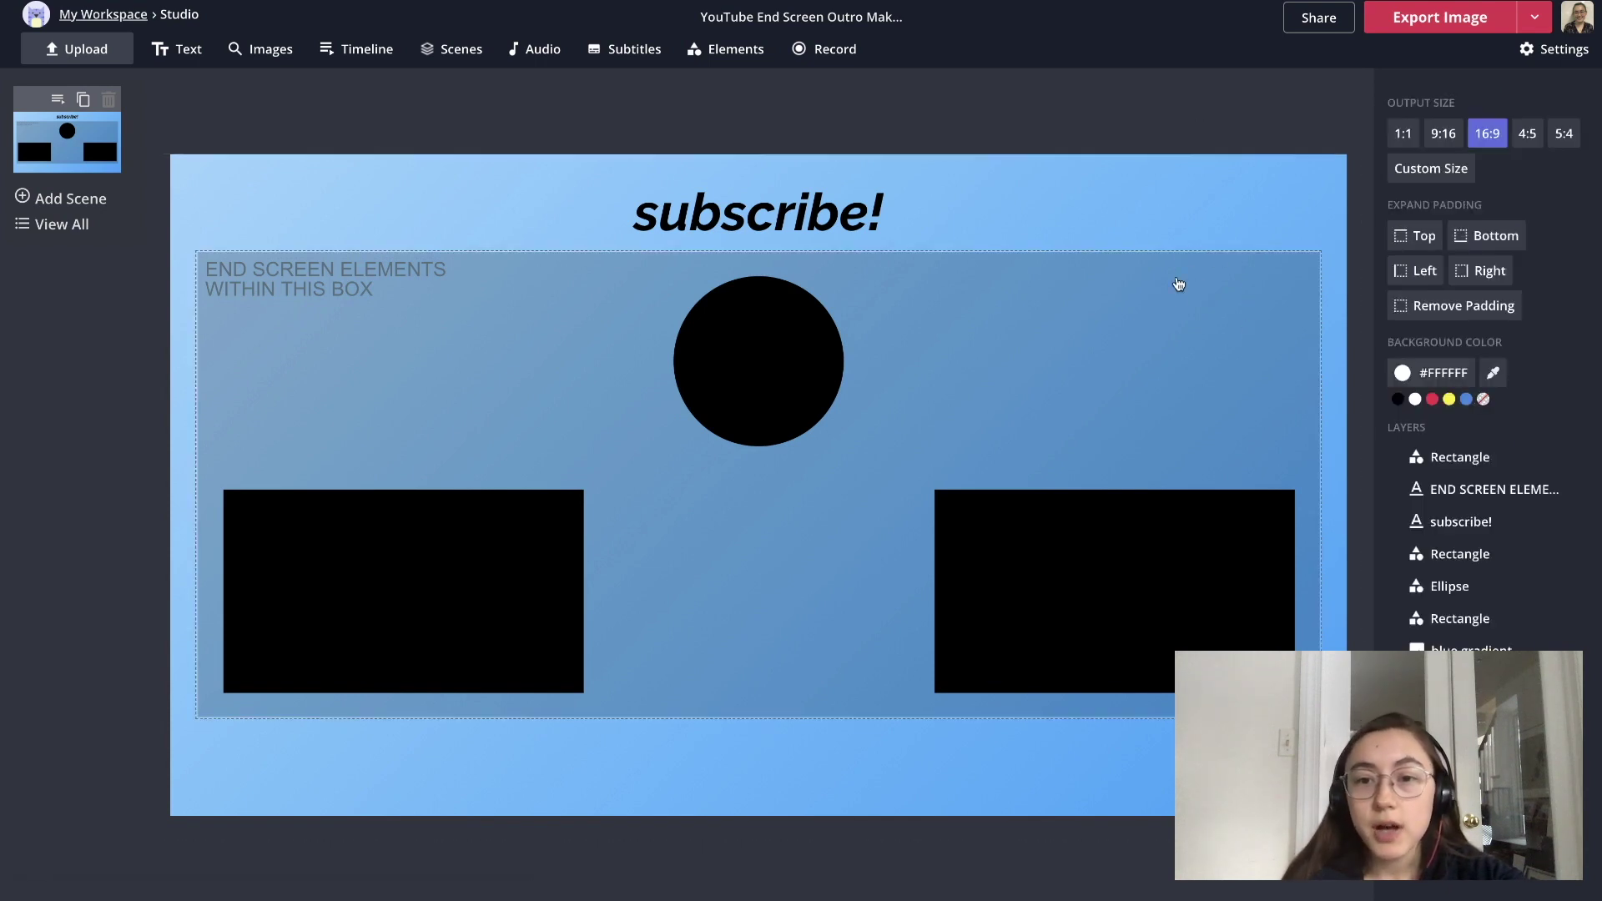
{"action": "left_click", "coordinate": [387, 348]}
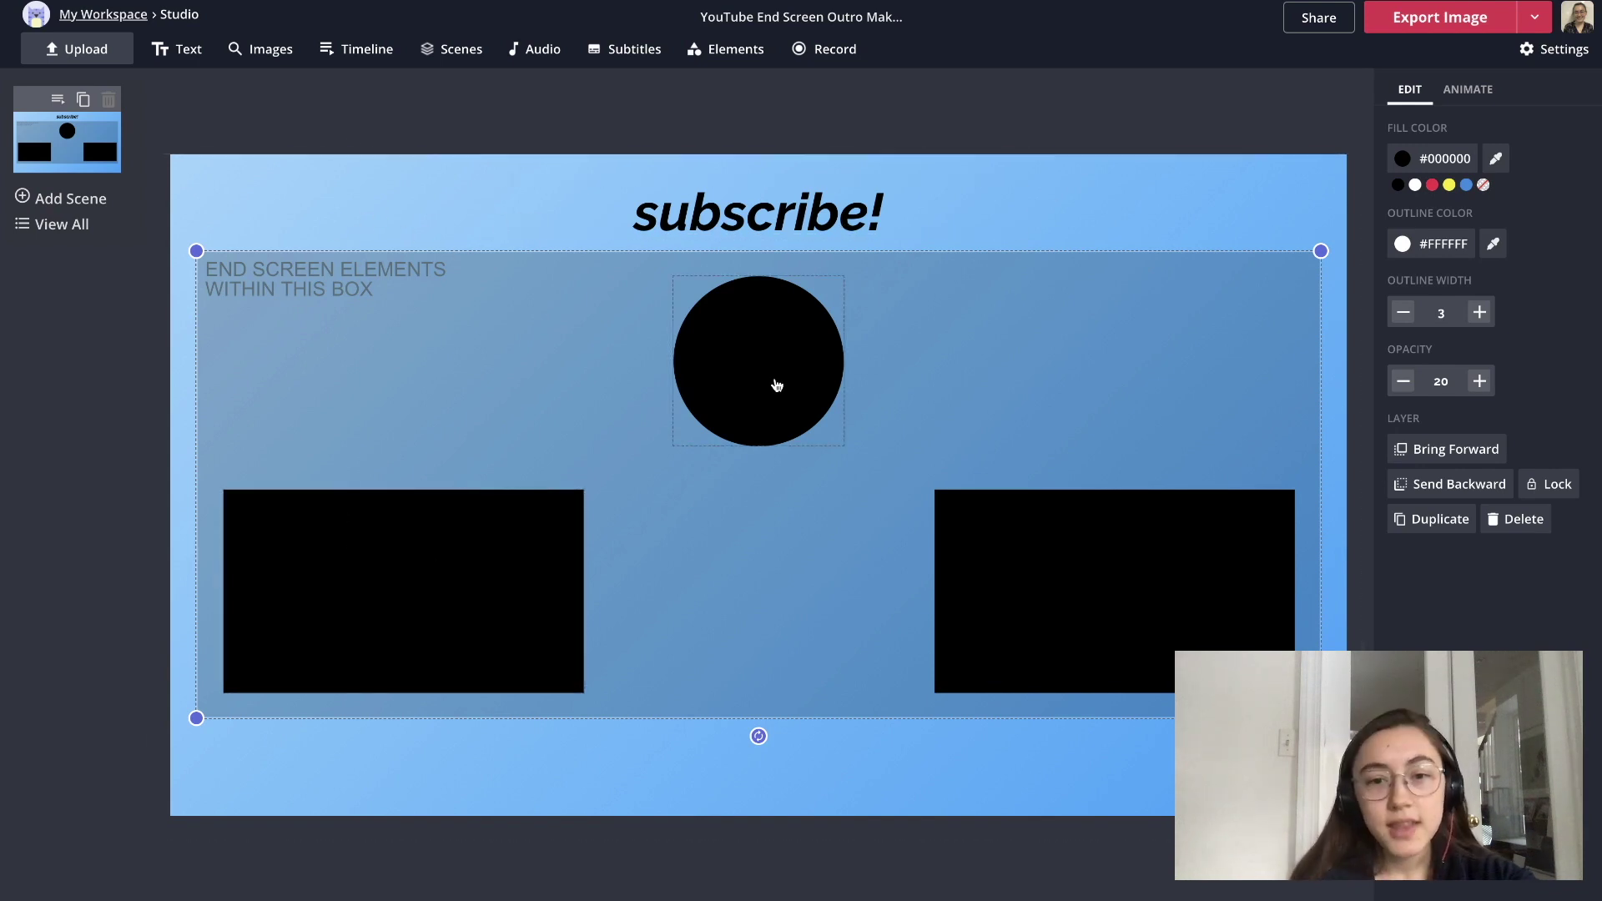
{"action": "left_click", "coordinate": [776, 385]}
{"action": "left_click", "coordinate": [1005, 540]}
{"action": "left_click", "coordinate": [517, 592]}
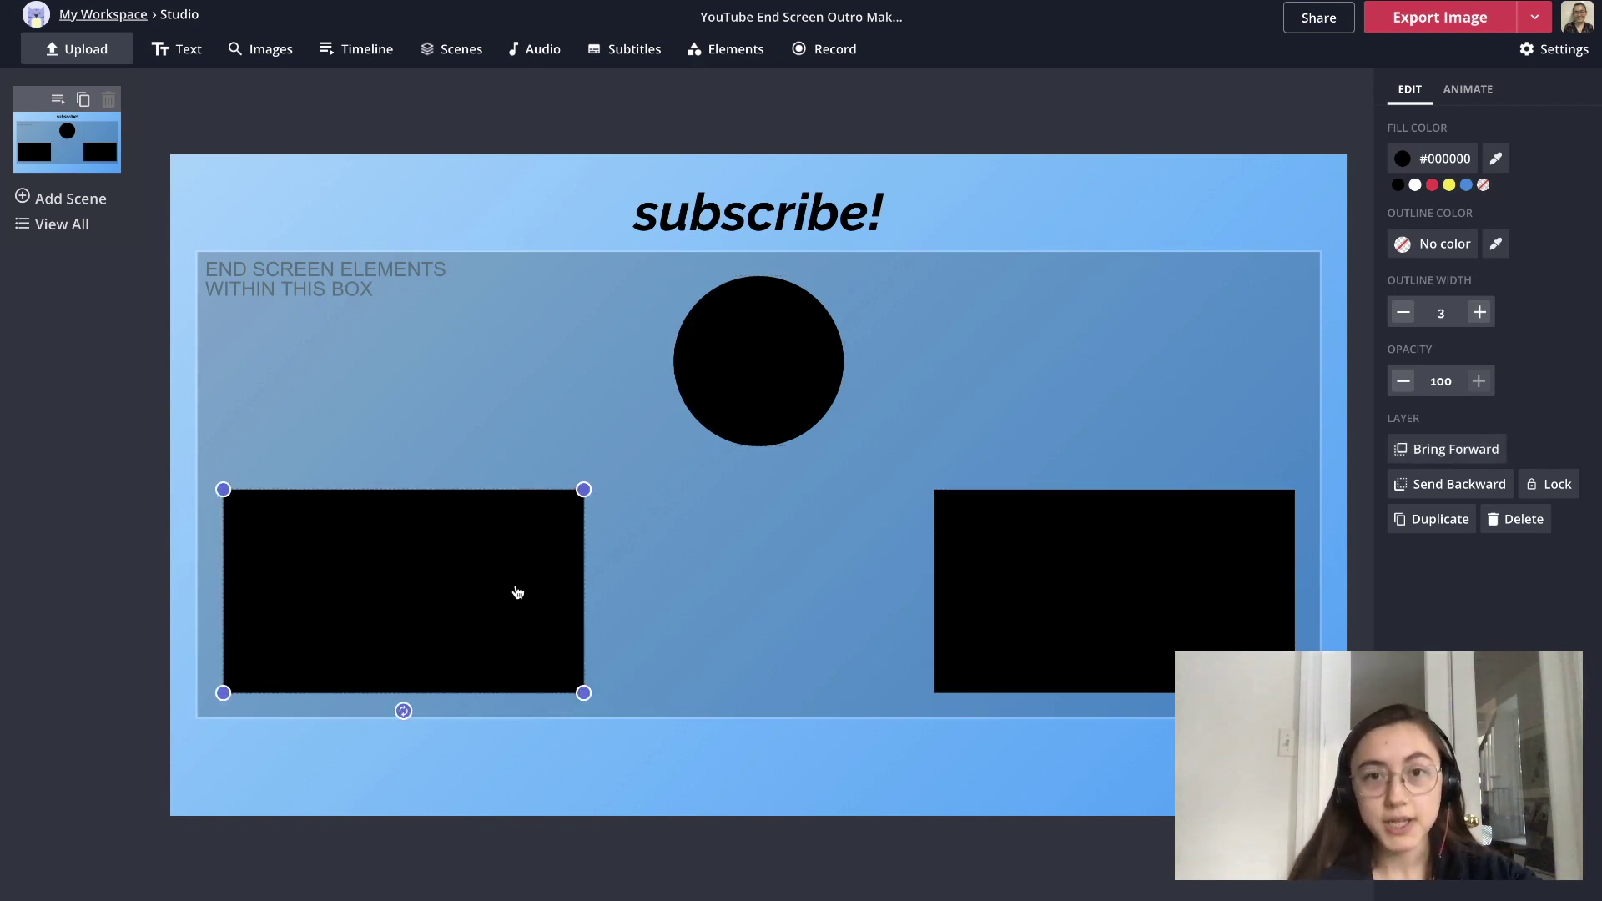
{"action": "left_click", "coordinate": [750, 349]}
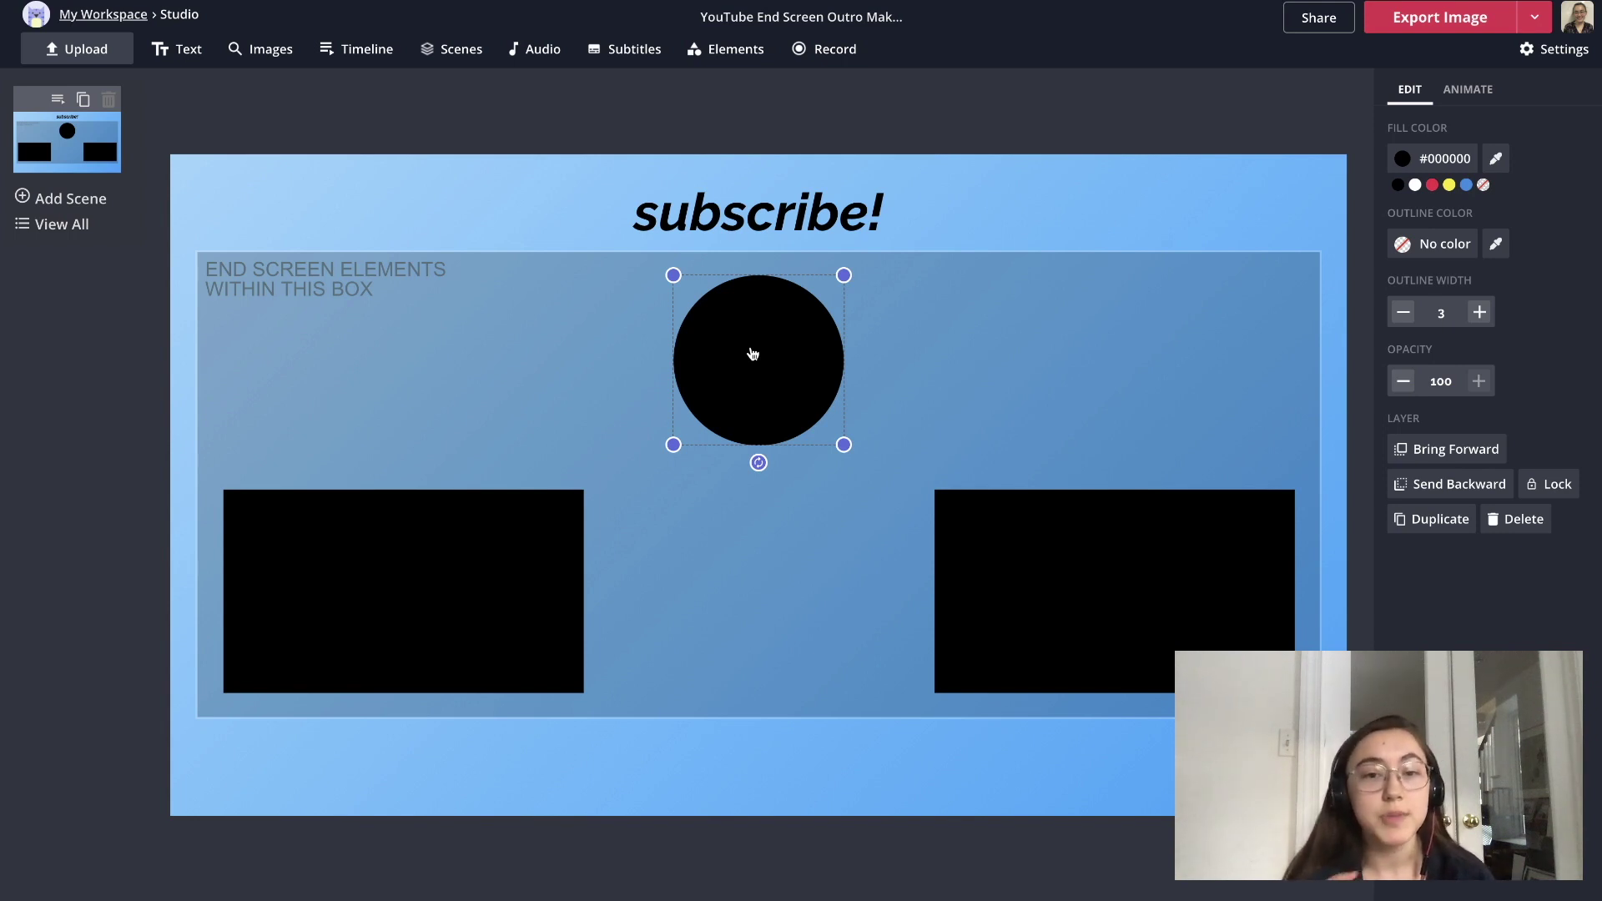
{"action": "left_click", "coordinate": [986, 578]}
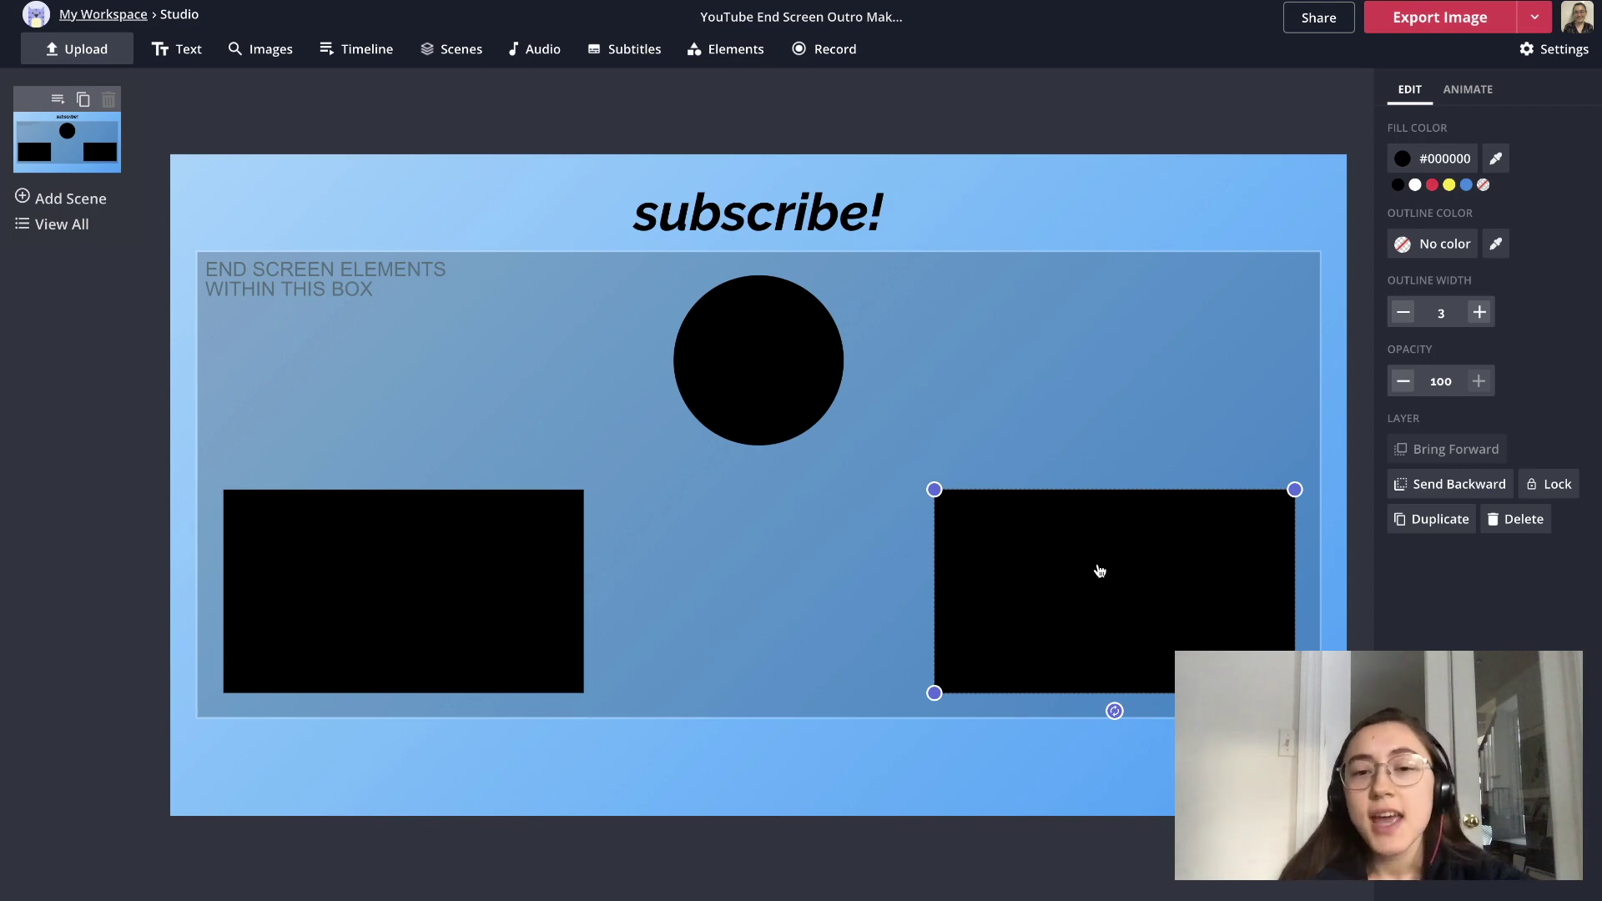
{"action": "left_click", "coordinate": [726, 404]}
{"action": "left_click", "coordinate": [484, 543]}
{"action": "left_click", "coordinate": [1074, 551]}
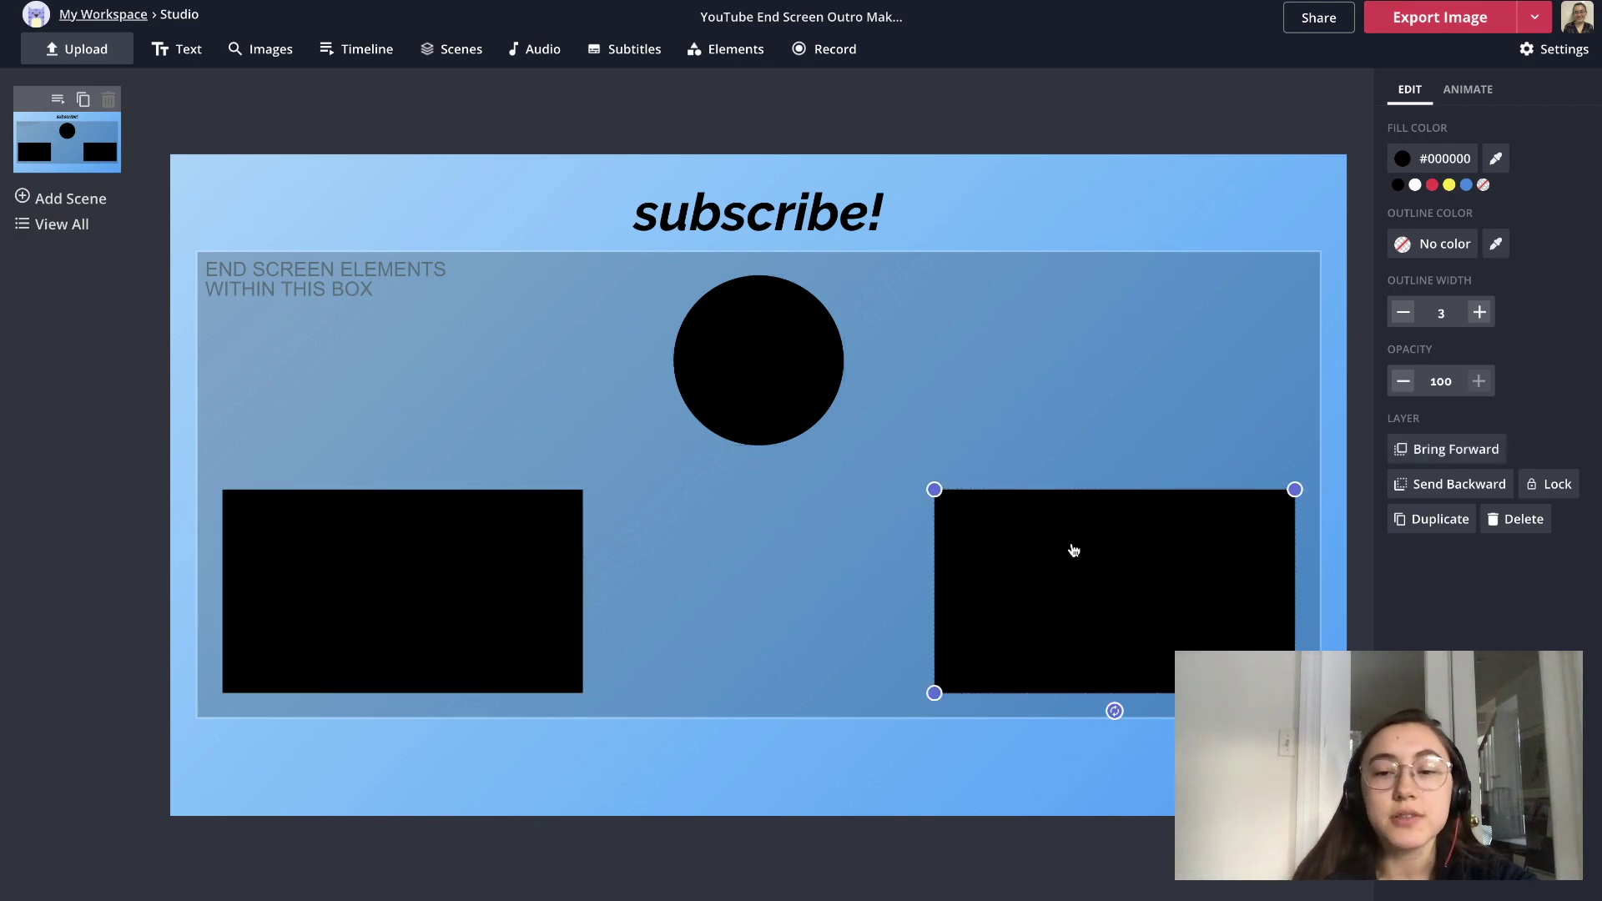
{"action": "left_click", "coordinate": [793, 369]}
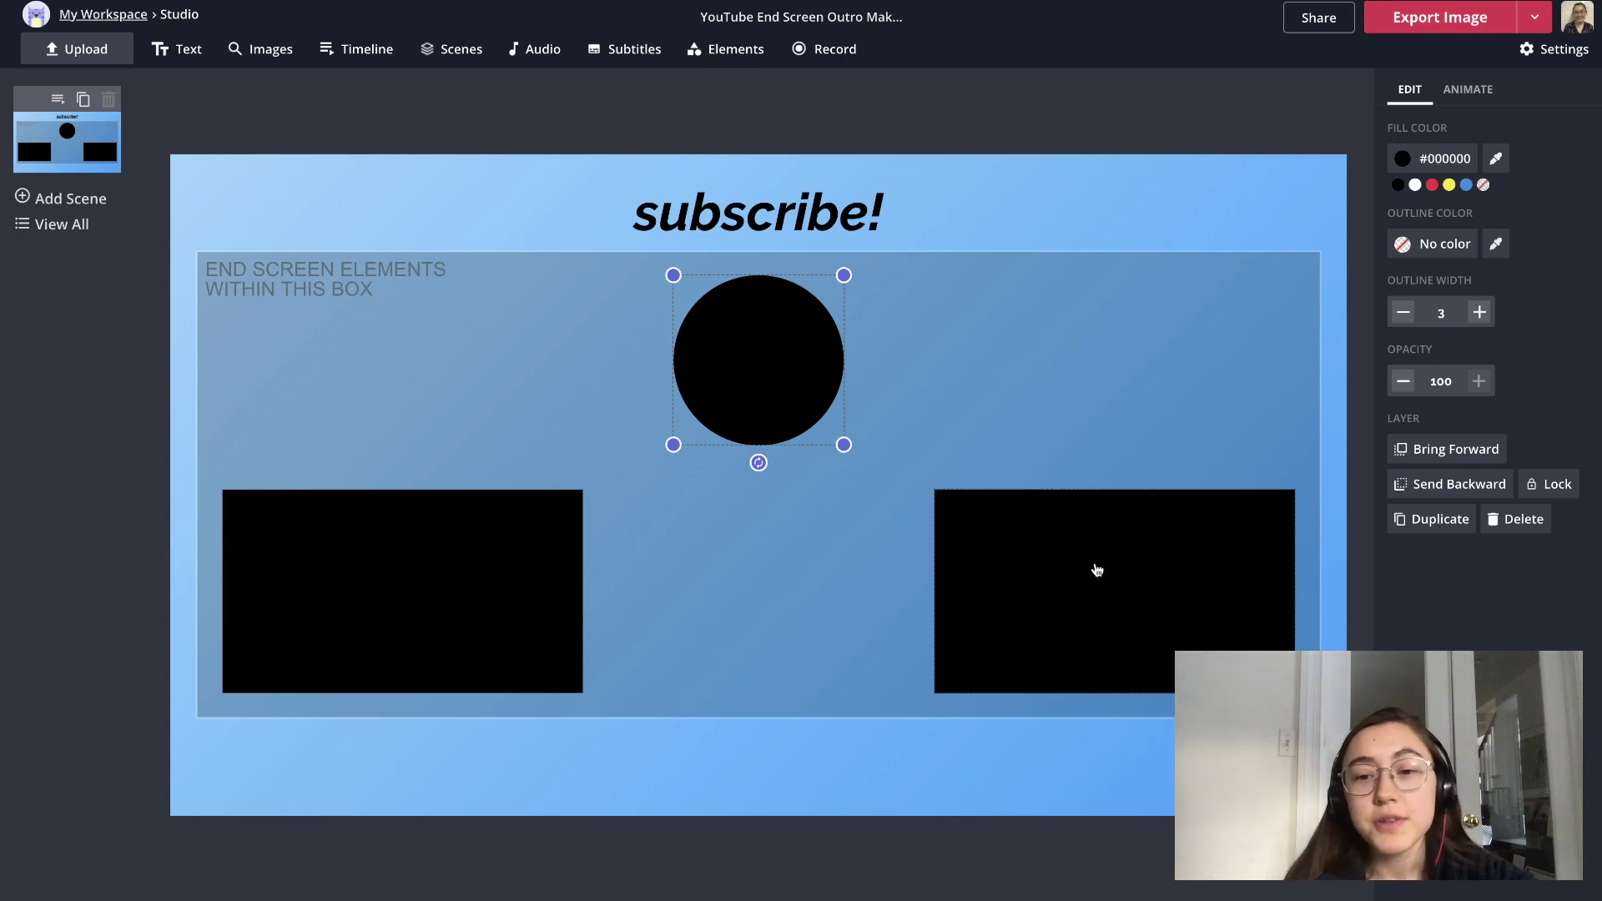
{"action": "left_click", "coordinate": [1094, 565]}
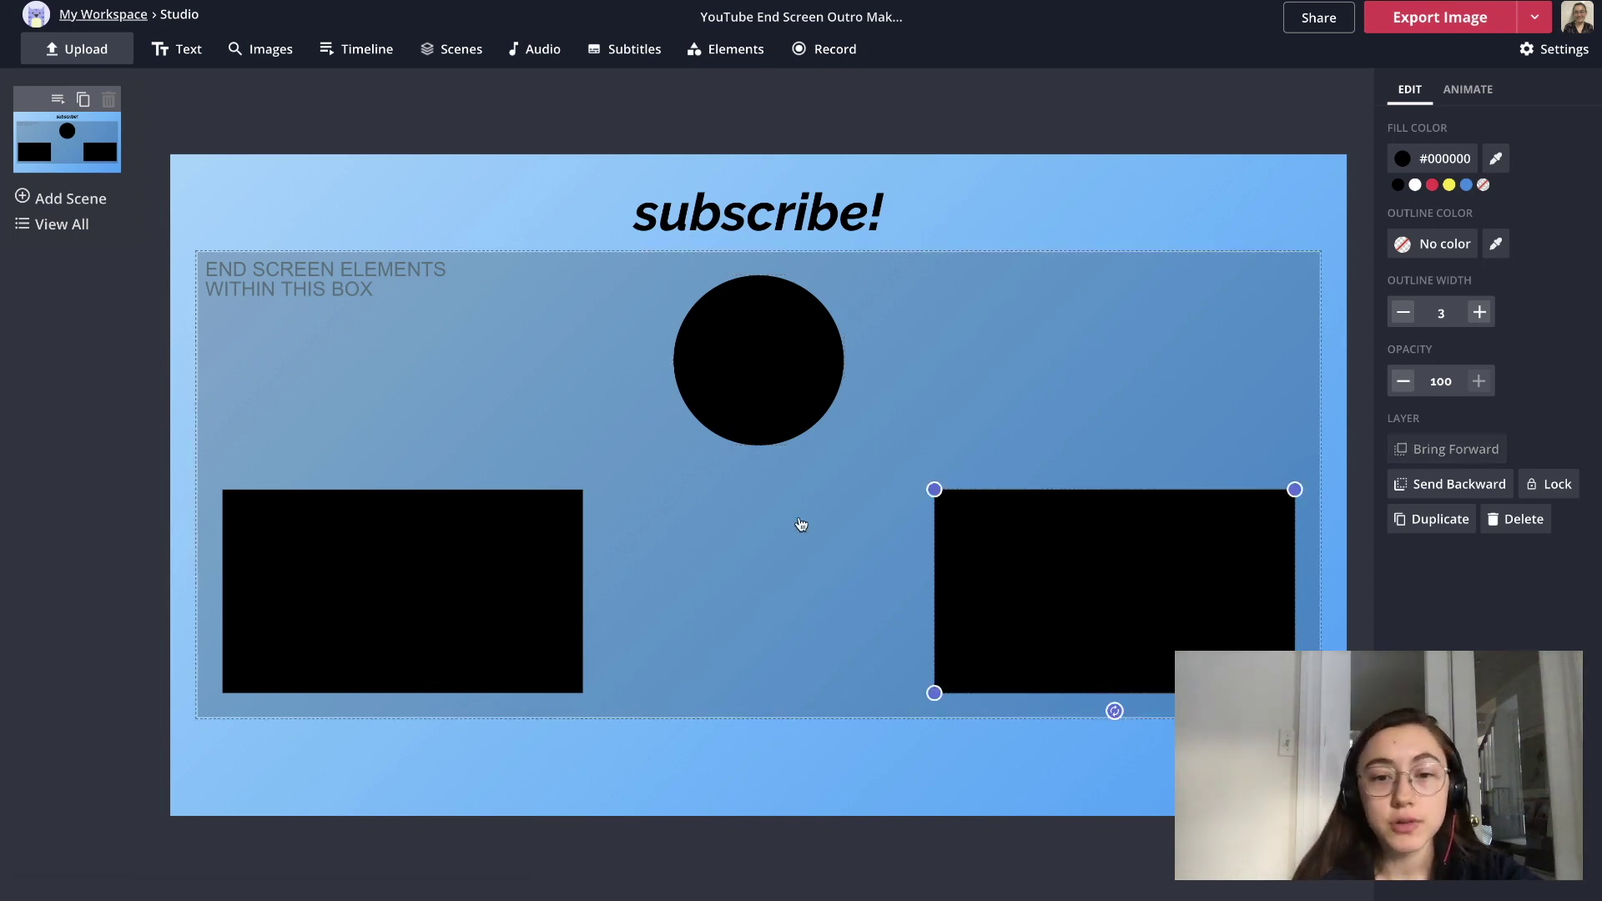
{"action": "left_click", "coordinate": [773, 404]}
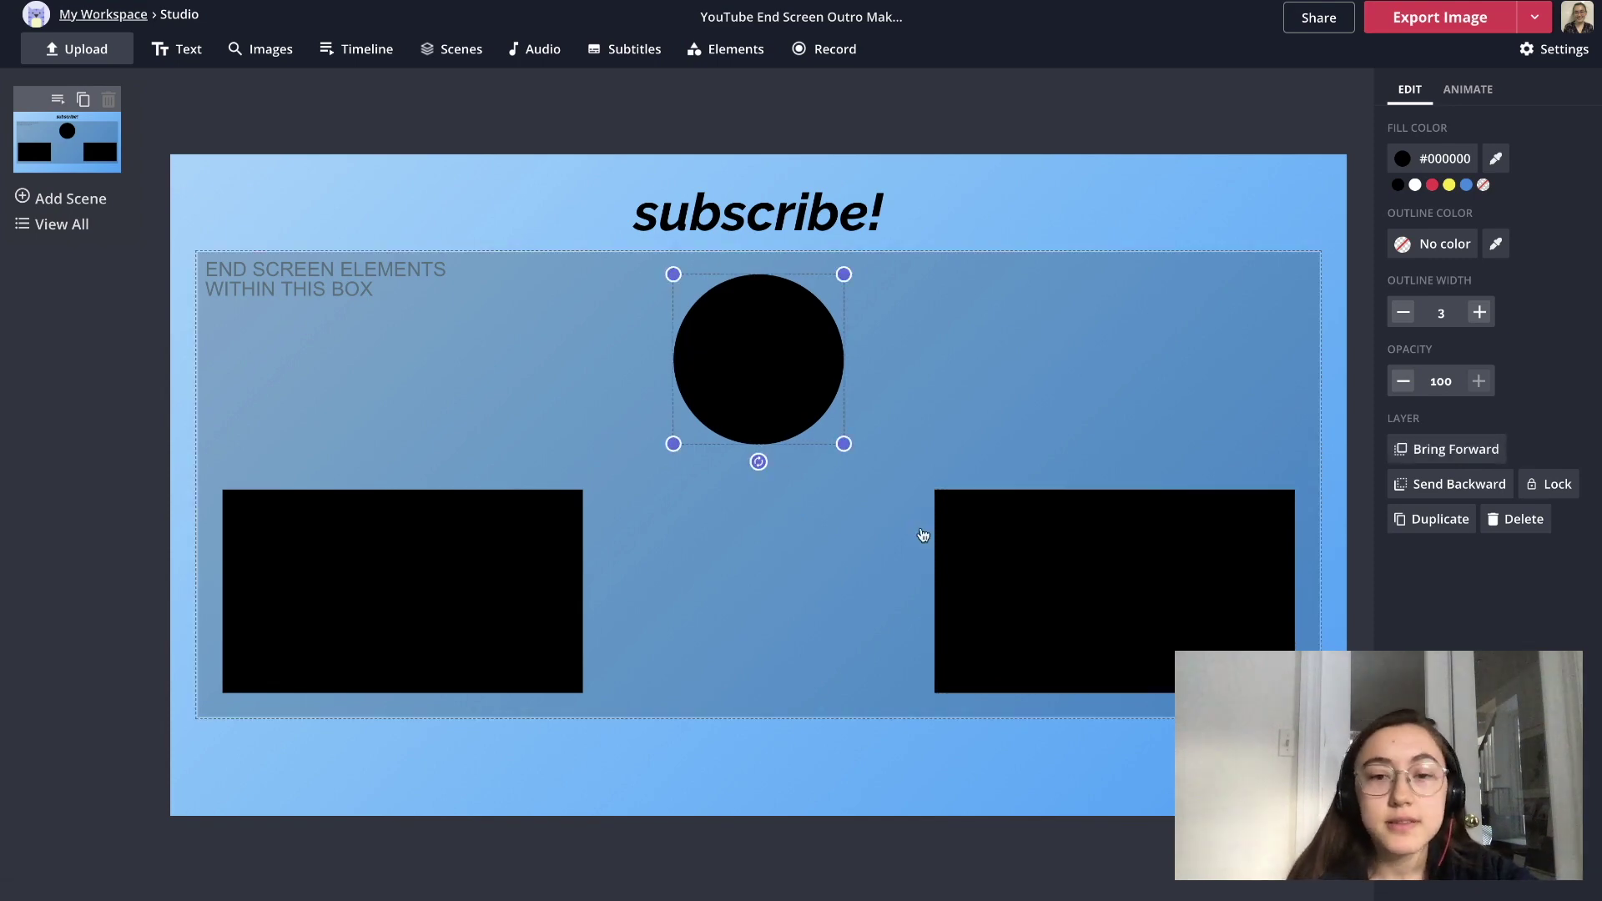
{"action": "left_click", "coordinate": [493, 551]}
{"action": "left_click", "coordinate": [1087, 579]}
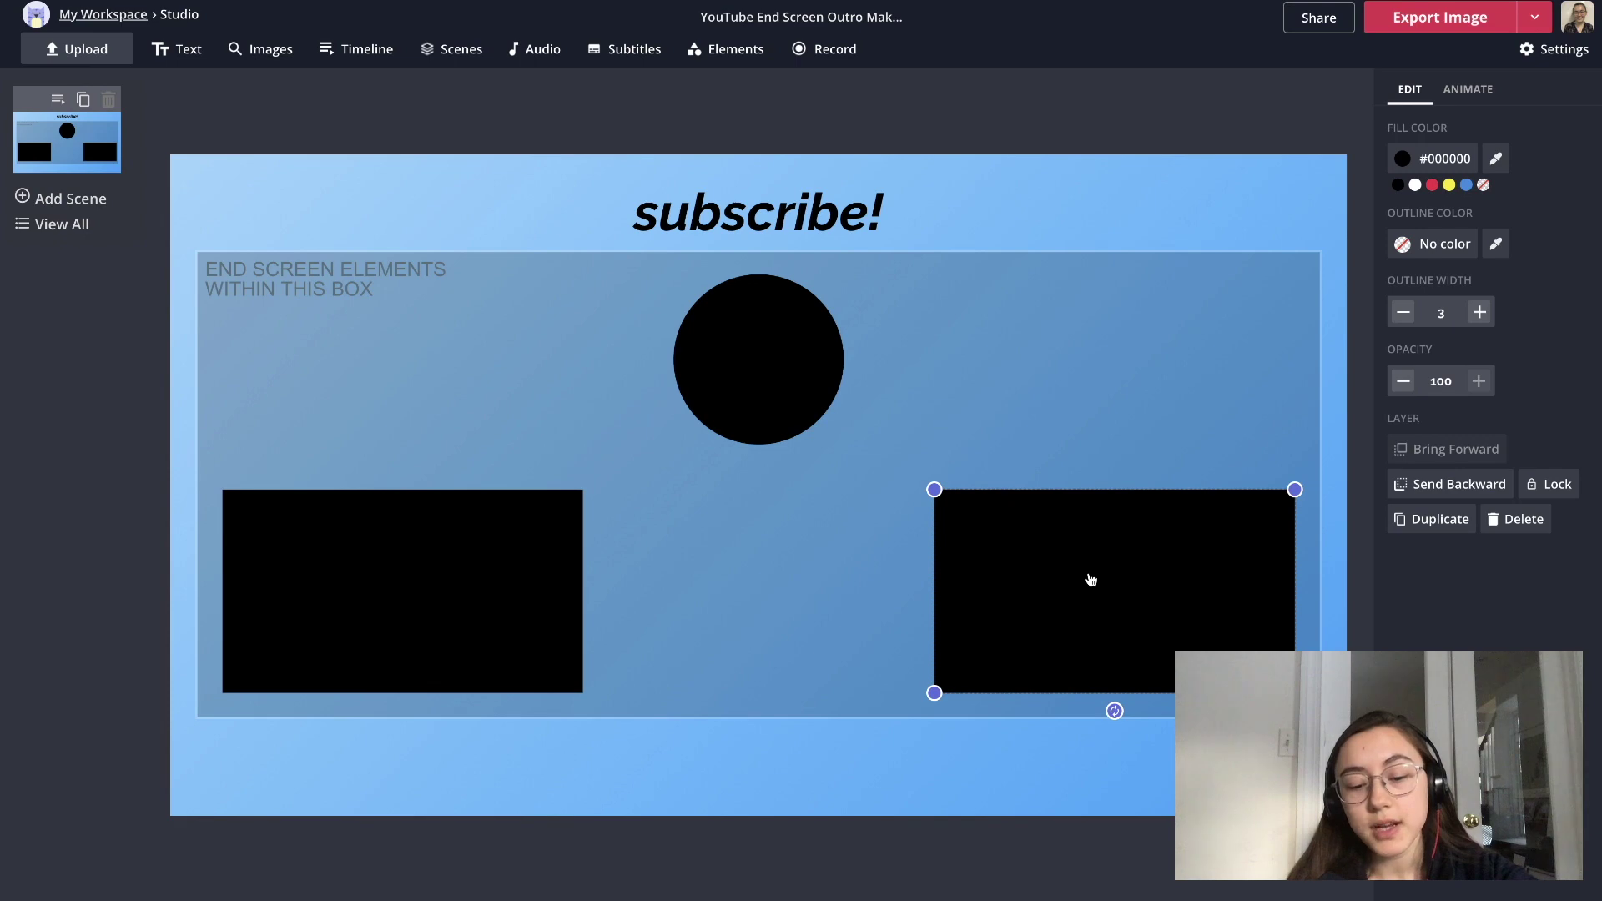
- Duplicate the right black rectangle into the top-right area and nudge the circle left
{"action": "key", "text": "ctrl+d"}
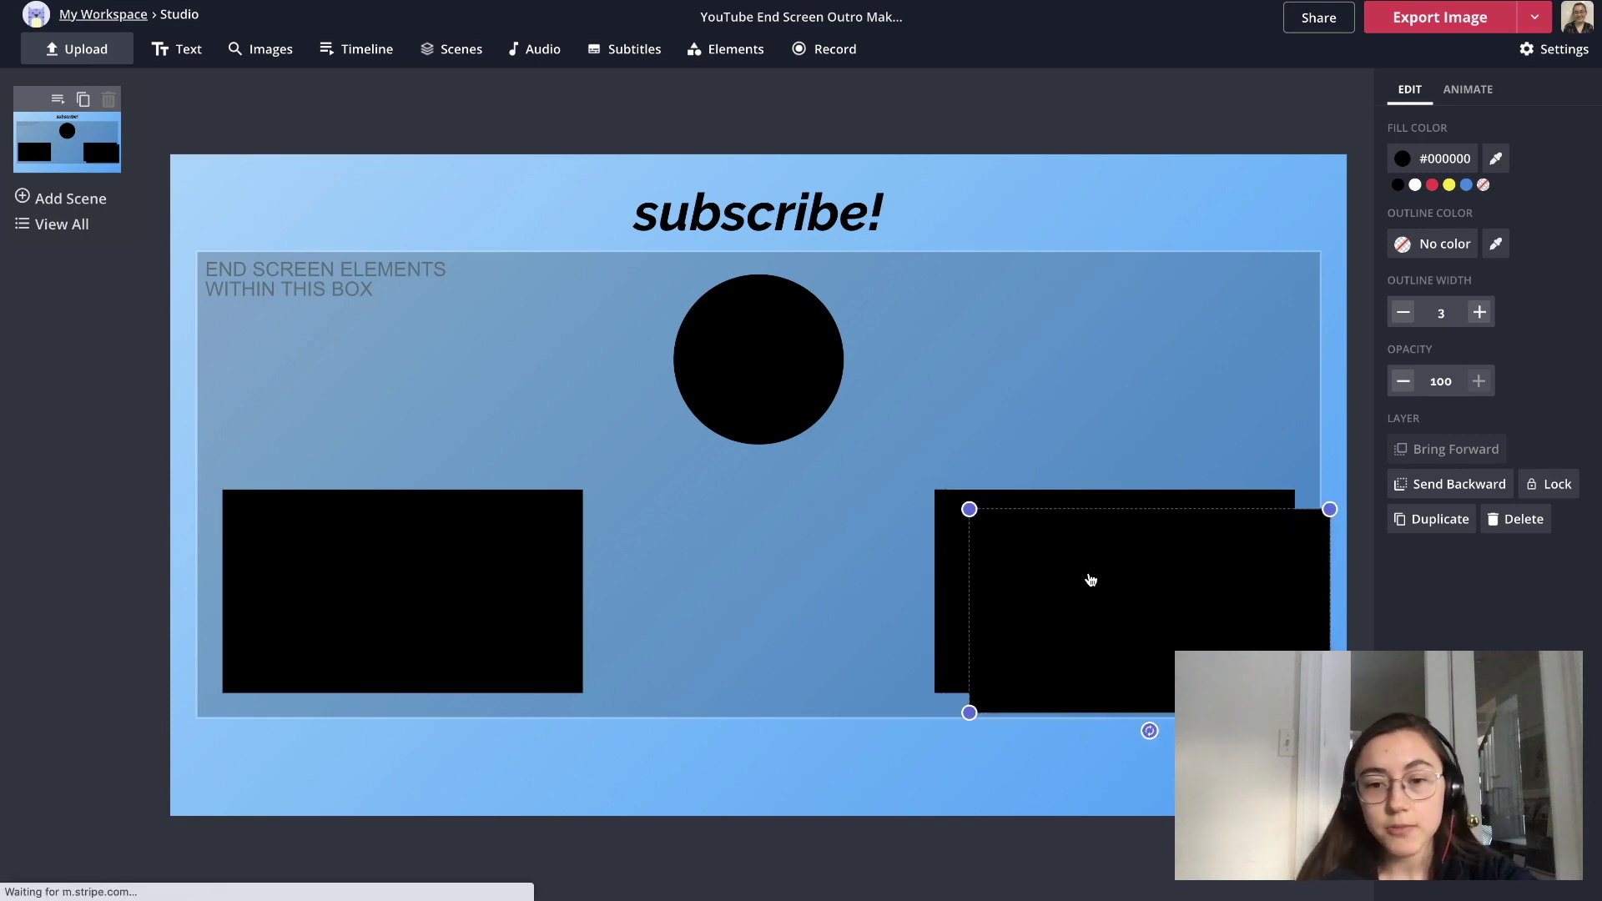
{"action": "left_click_drag", "start_coordinate": [1087, 579], "coordinate": [1059, 338]}
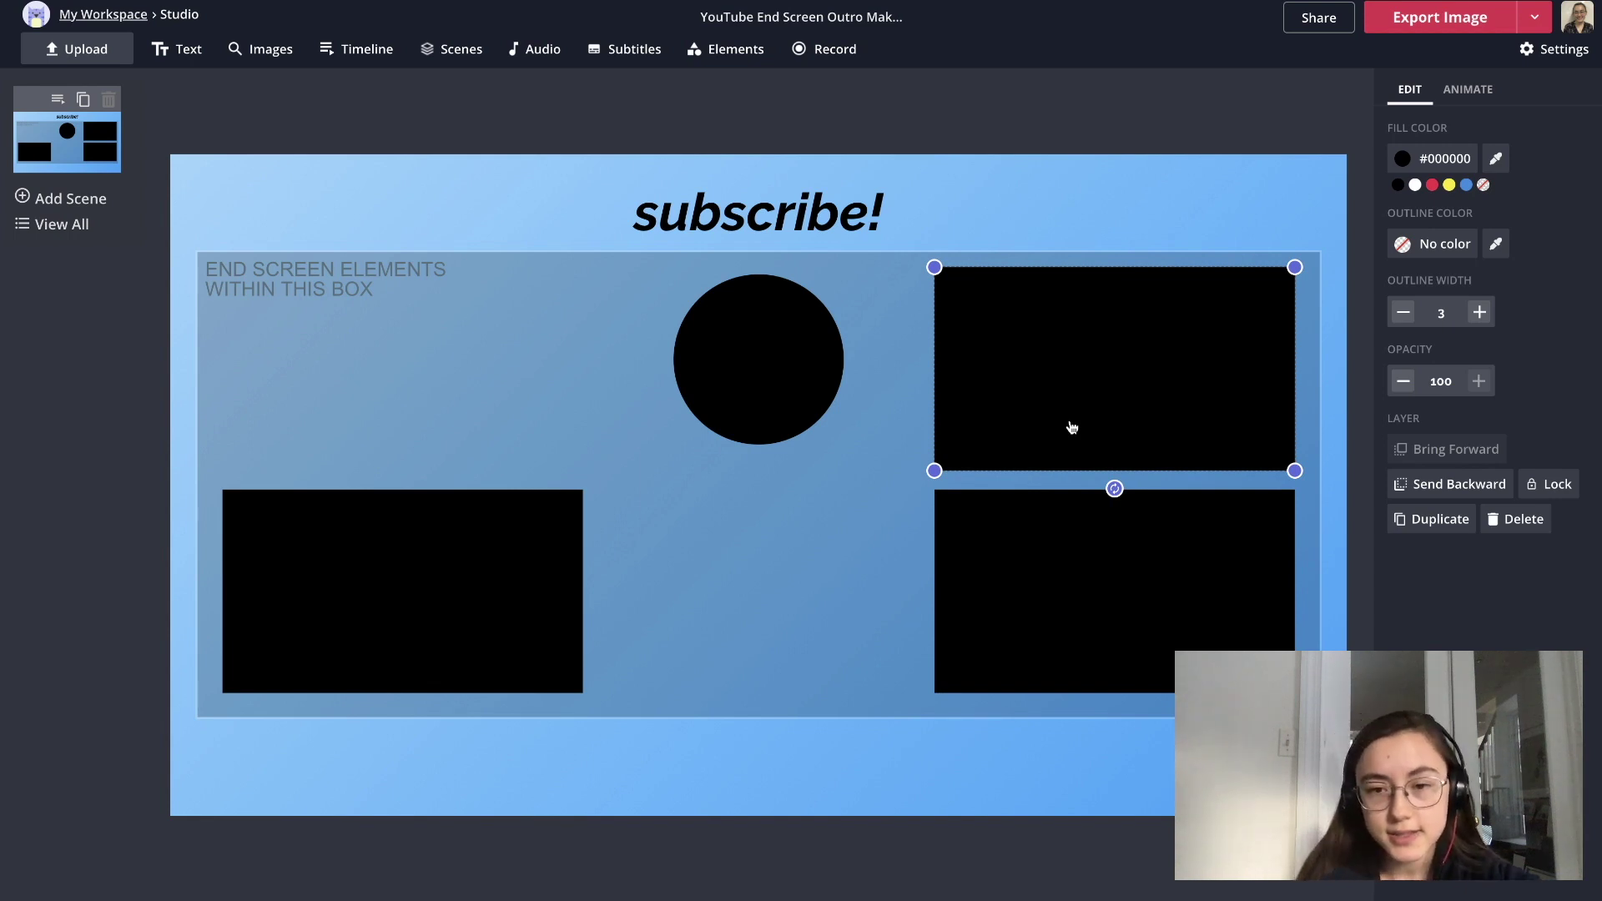
{"action": "left_click_drag", "start_coordinate": [1072, 427], "coordinate": [1072, 419]}
{"action": "left_click_drag", "start_coordinate": [743, 368], "coordinate": [514, 371]}
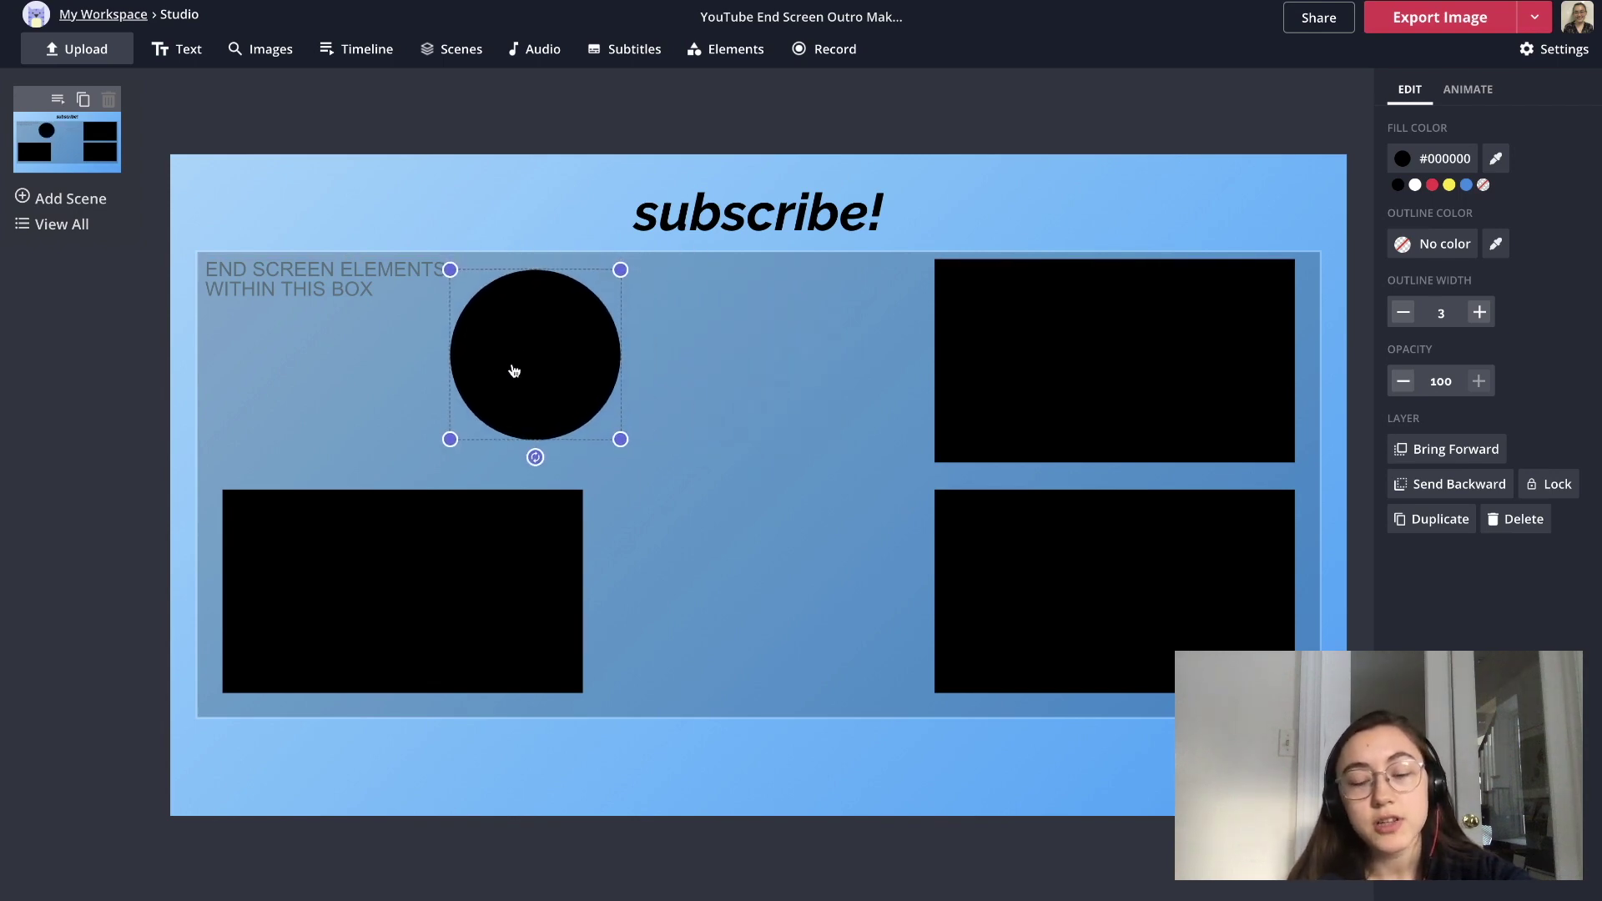
- Duplicate the black circle, delete the top-right rectangle copy, and place the second circle at right
{"action": "key", "text": "ctrl+d"}
{"action": "left_click_drag", "start_coordinate": [511, 368], "coordinate": [698, 361]}
{"action": "left_click", "coordinate": [1035, 370]}
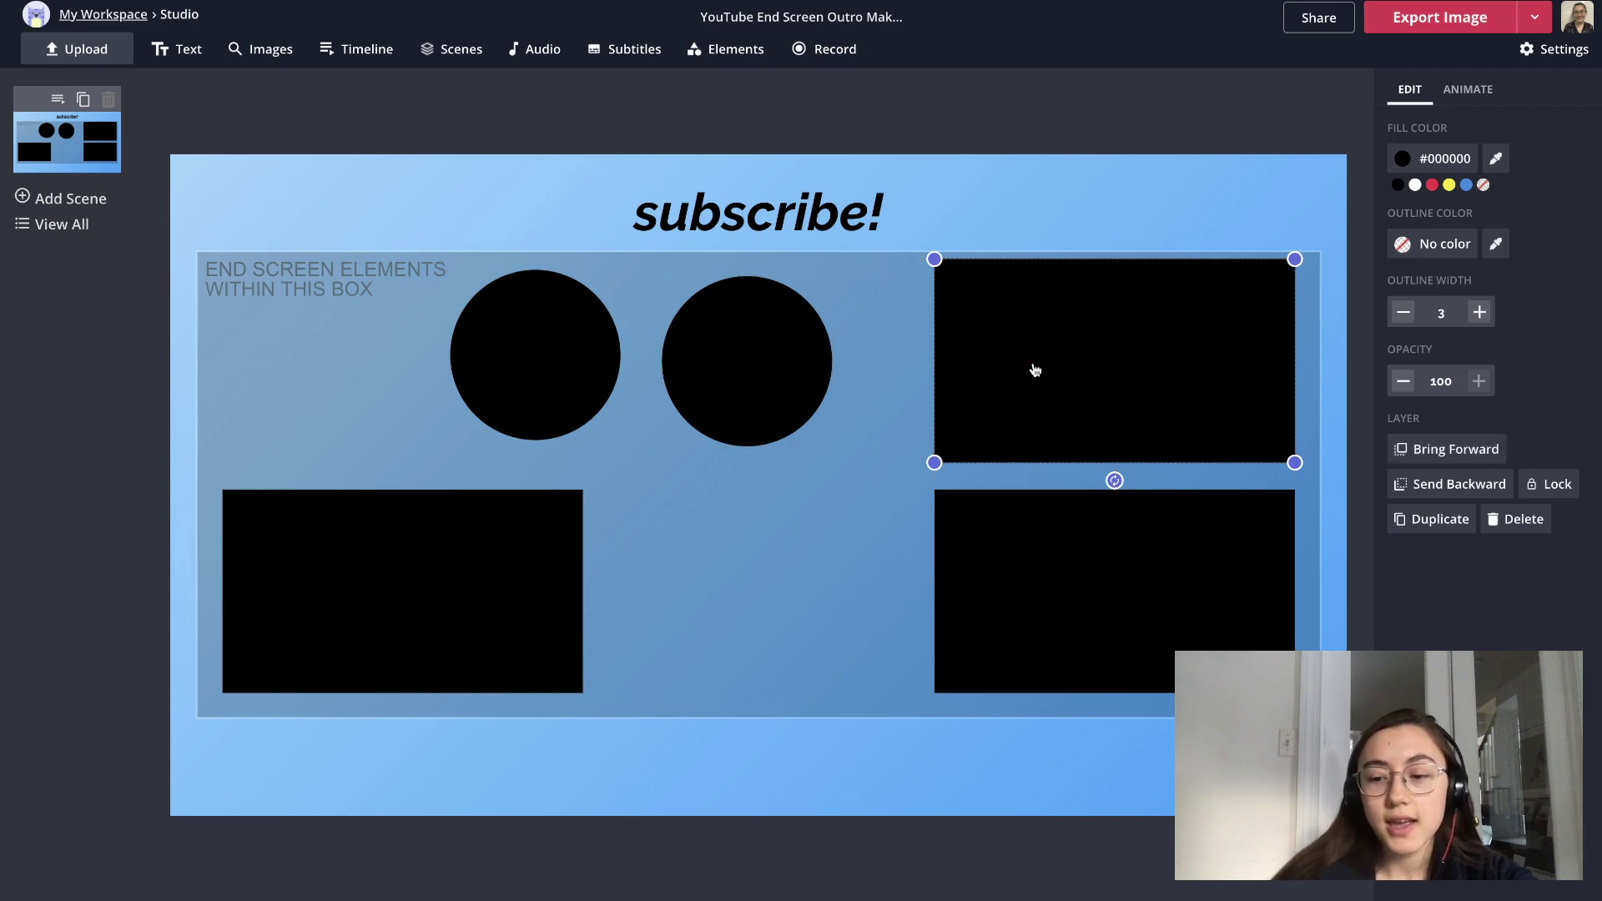
{"action": "key", "text": "Delete"}
{"action": "left_click_drag", "start_coordinate": [822, 368], "coordinate": [1006, 361]}
- Reposition the left circle, trying spots near the rectangles before returning it to the top row
{"action": "left_click_drag", "start_coordinate": [551, 390], "coordinate": [622, 391]}
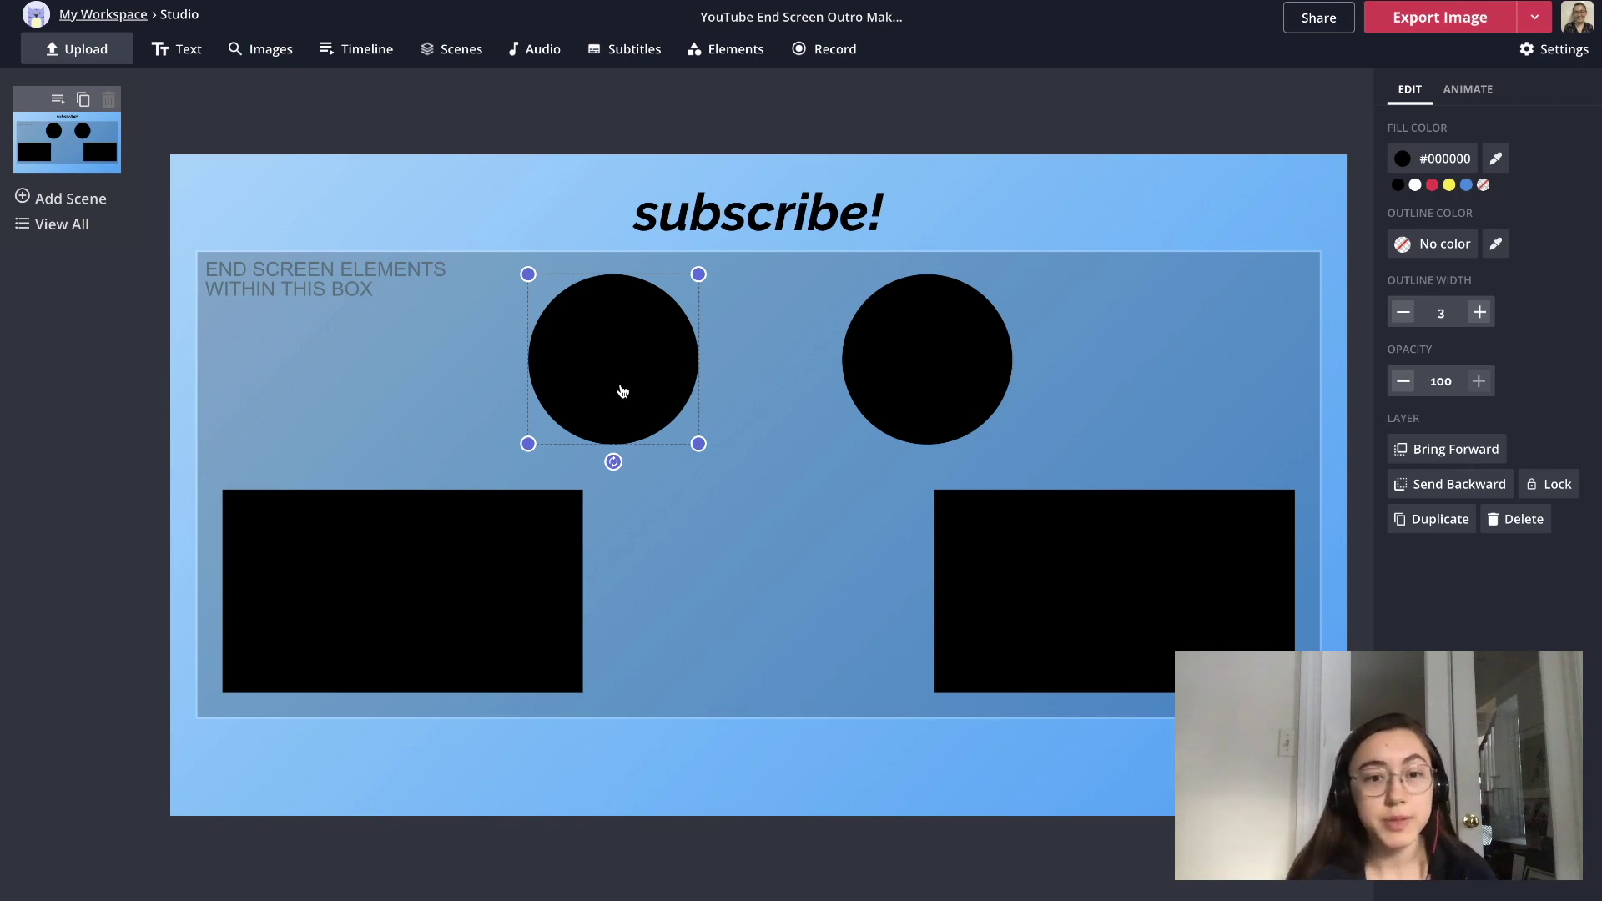
{"action": "mouse_move", "coordinate": [619, 351]}
{"action": "left_mouse_down"}
{"action": "mouse_move", "coordinate": [478, 364]}
{"action": "mouse_move", "coordinate": [600, 350]}
{"action": "left_mouse_up"}
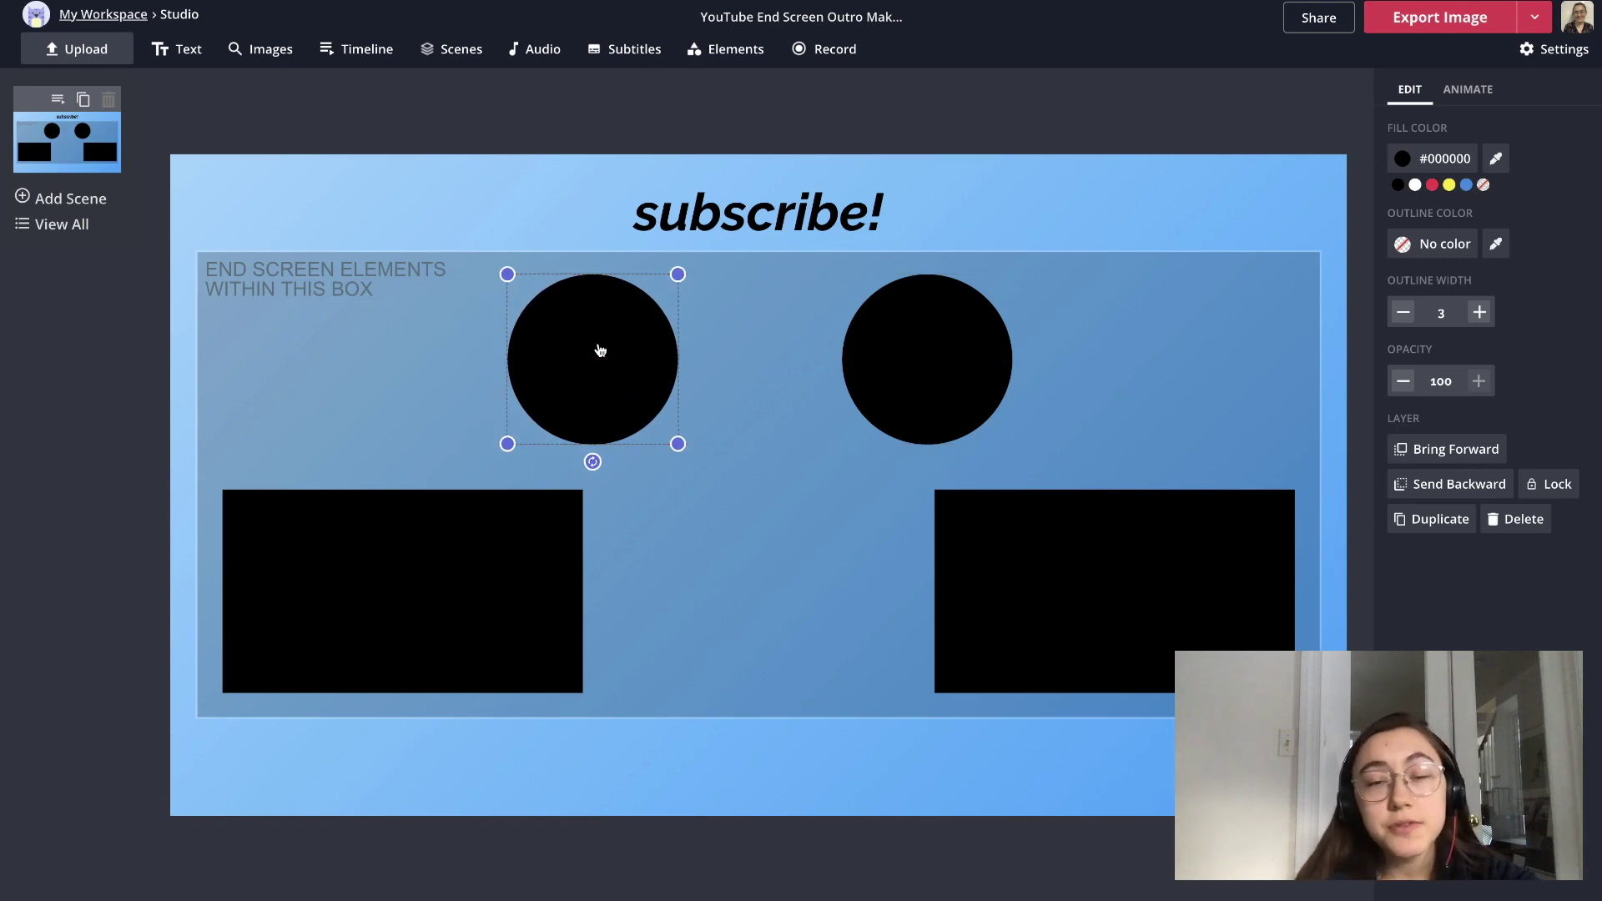
{"action": "left_click_drag", "start_coordinate": [655, 426], "coordinate": [771, 538]}
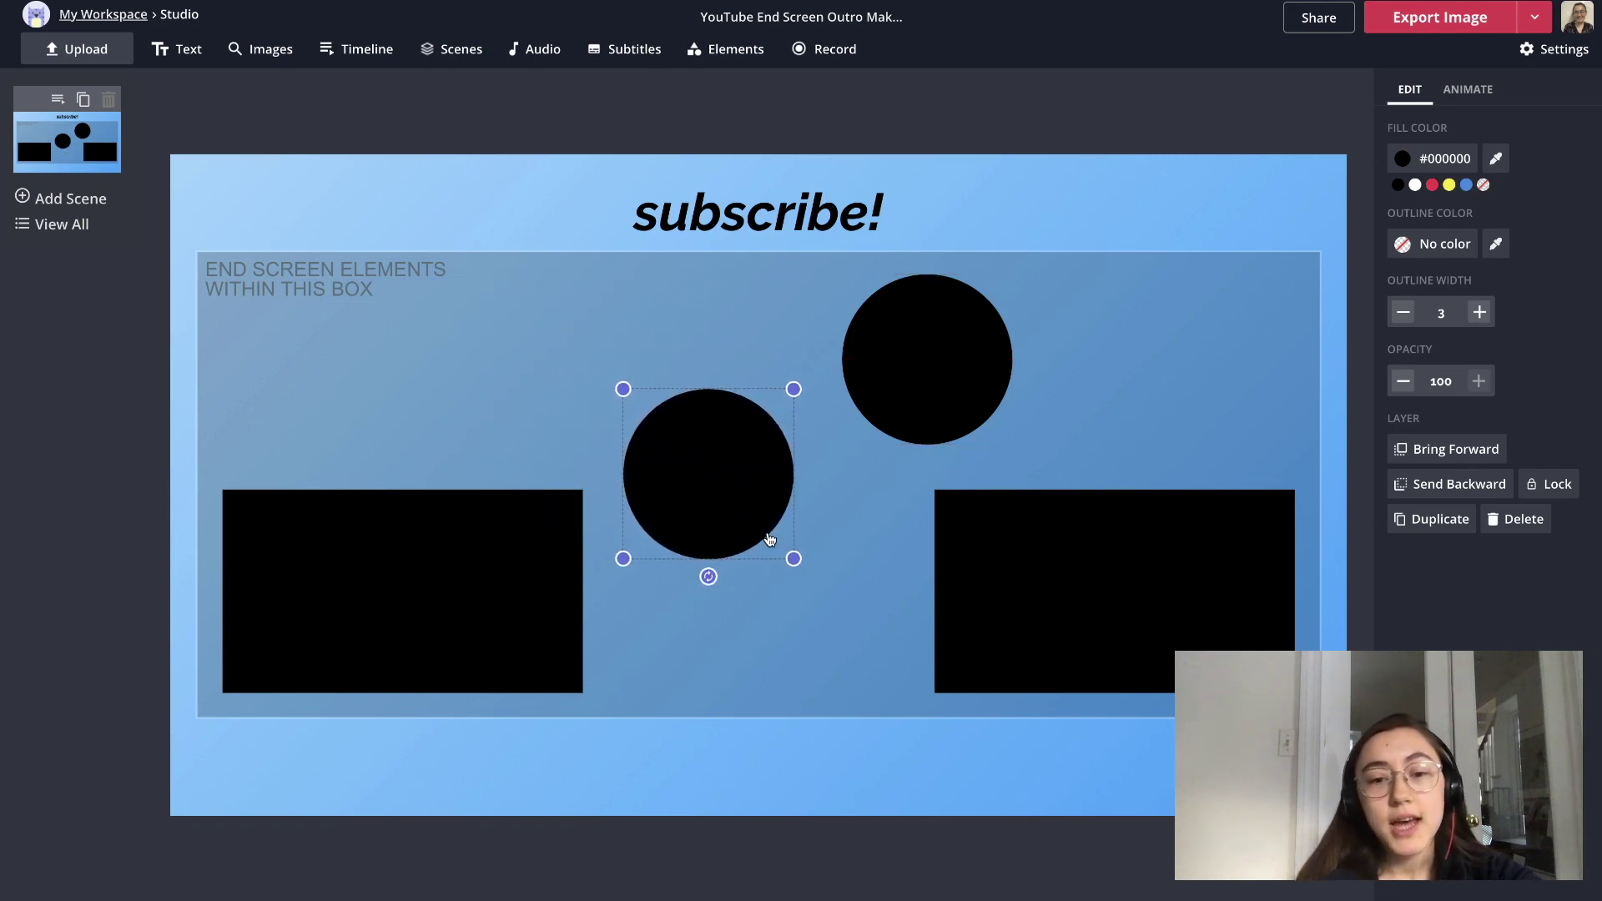
{"action": "left_click_drag", "start_coordinate": [691, 485], "coordinate": [584, 461]}
{"action": "left_click", "coordinate": [53, 615]}
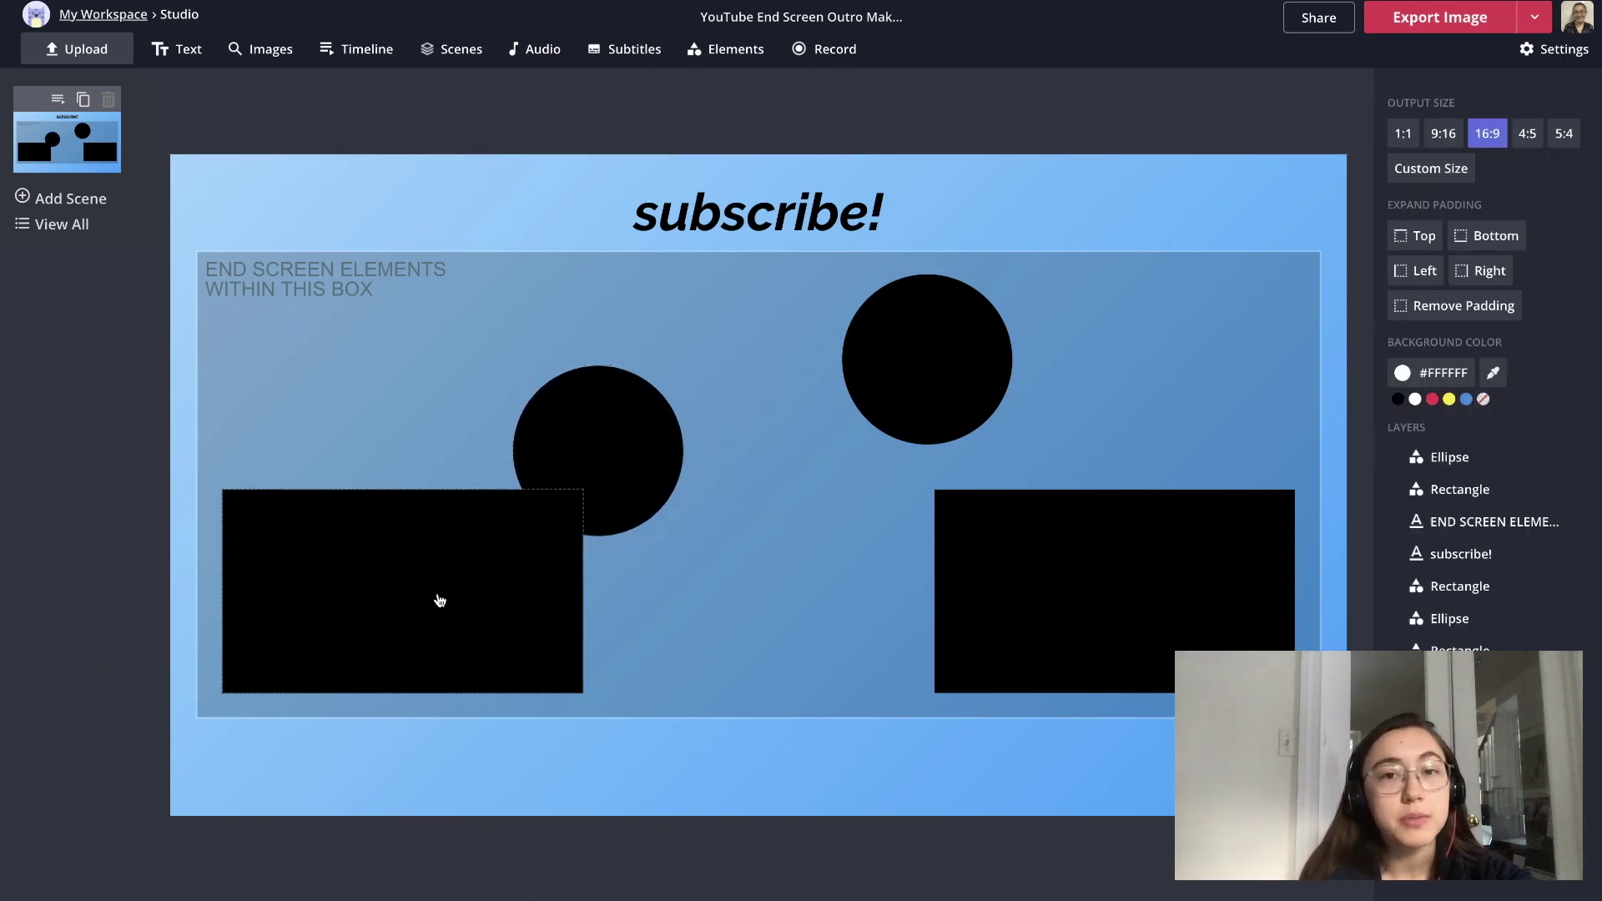
{"action": "left_click_drag", "start_coordinate": [629, 422], "coordinate": [311, 315]}
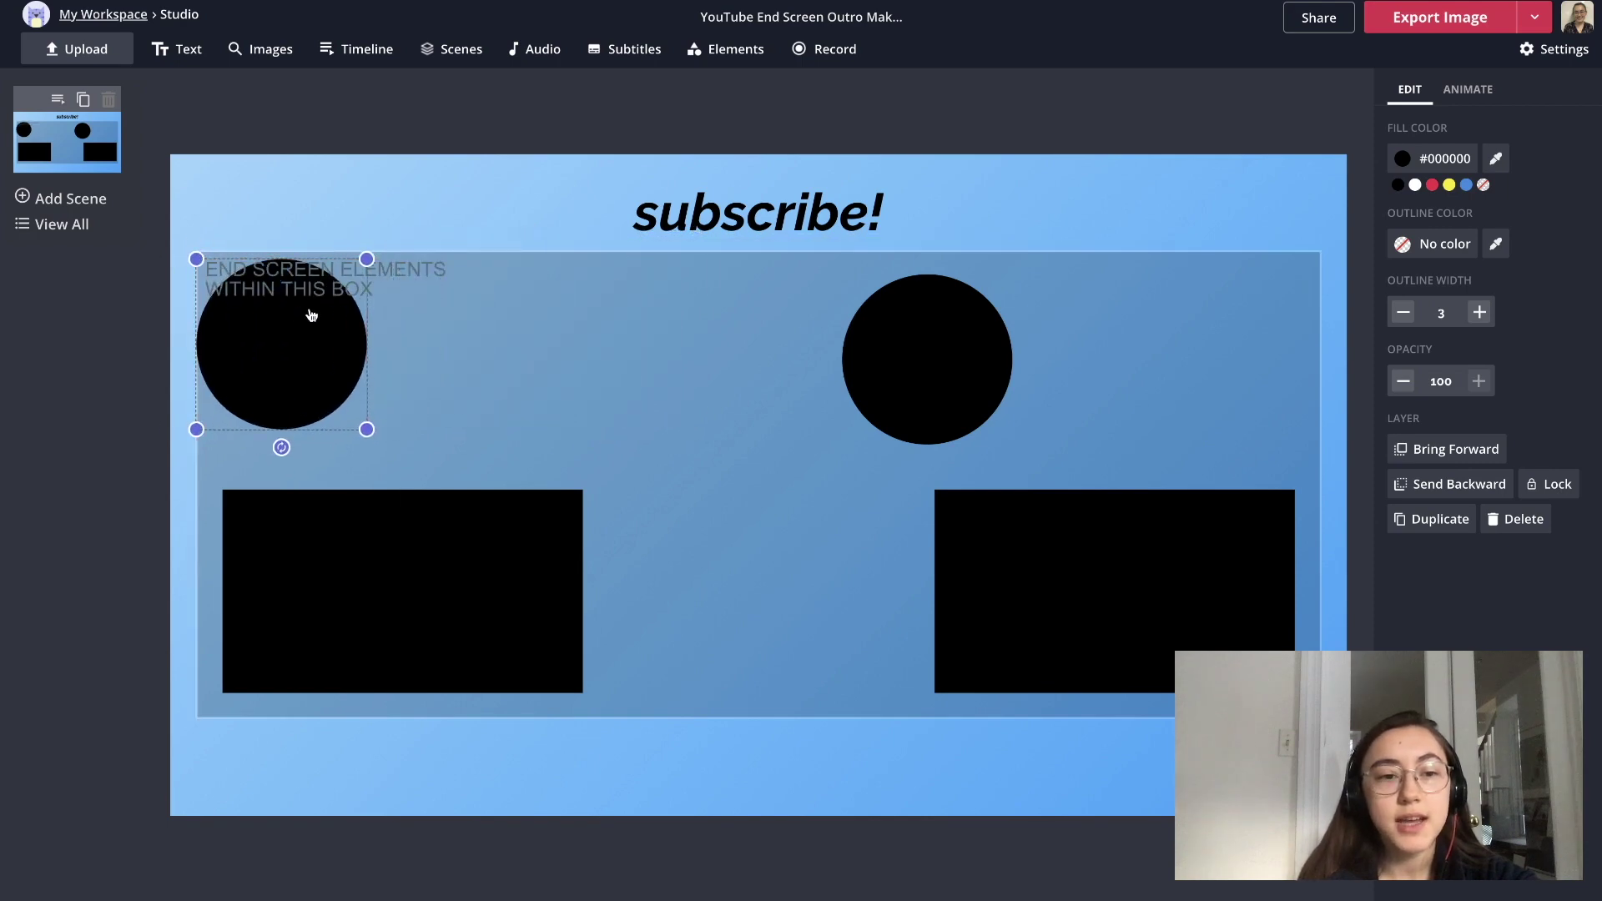
- Undo the left circle's move to the top-left and select the end-screen box
{"action": "left_click", "coordinate": [608, 326]}
{"action": "key", "text": "ctrl+z"}
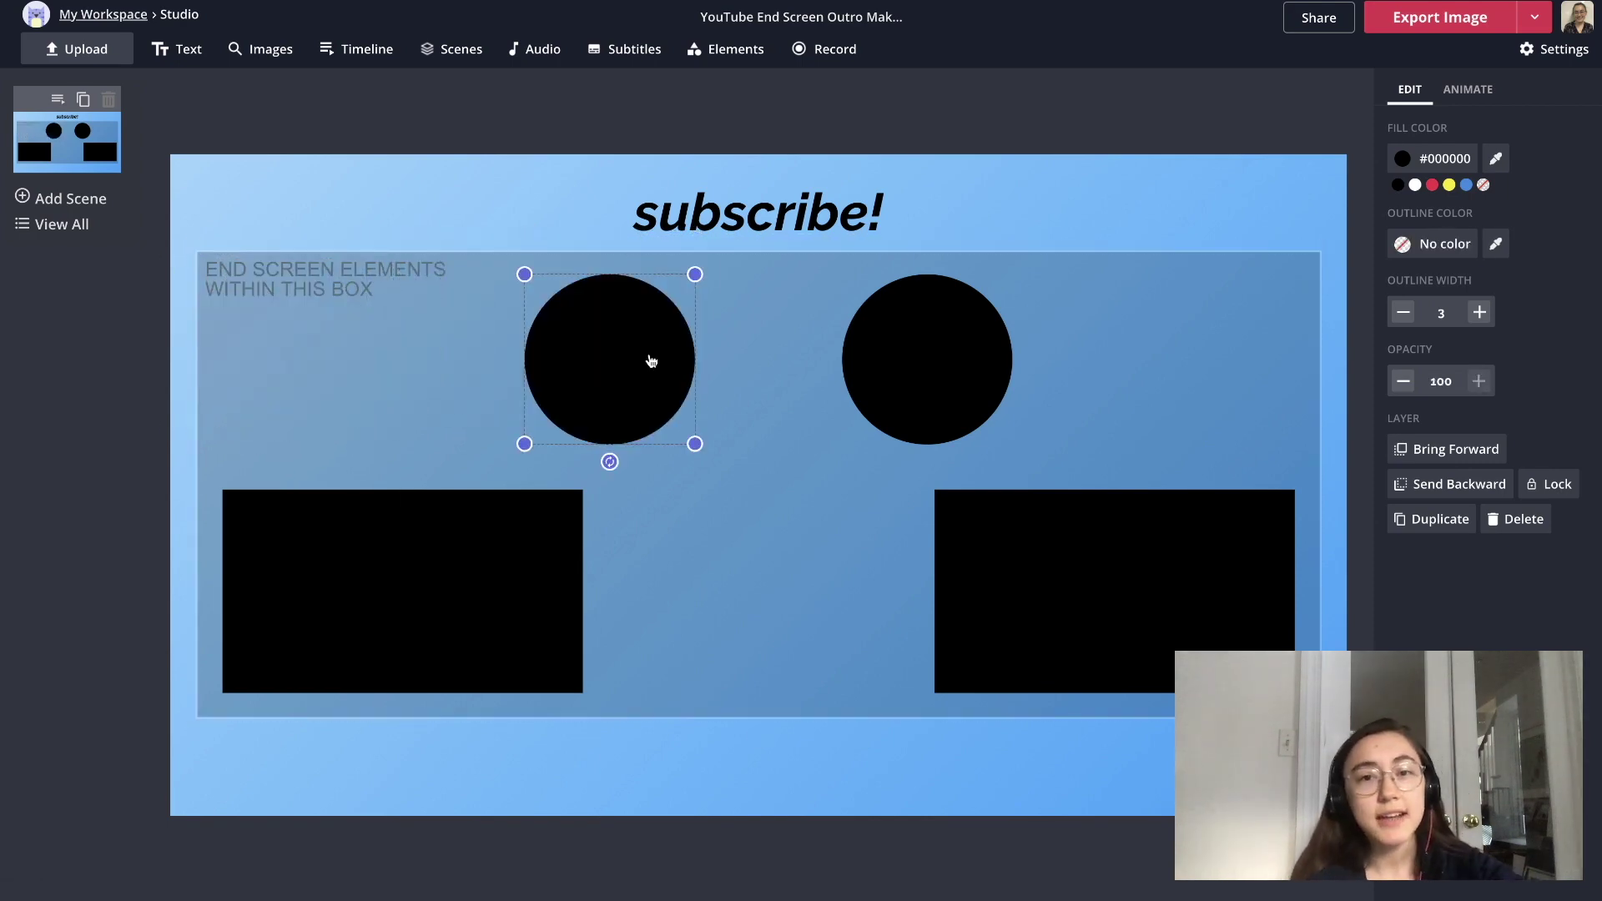
{"action": "left_click", "coordinate": [434, 354]}
{"action": "left_click", "coordinate": [337, 291]}
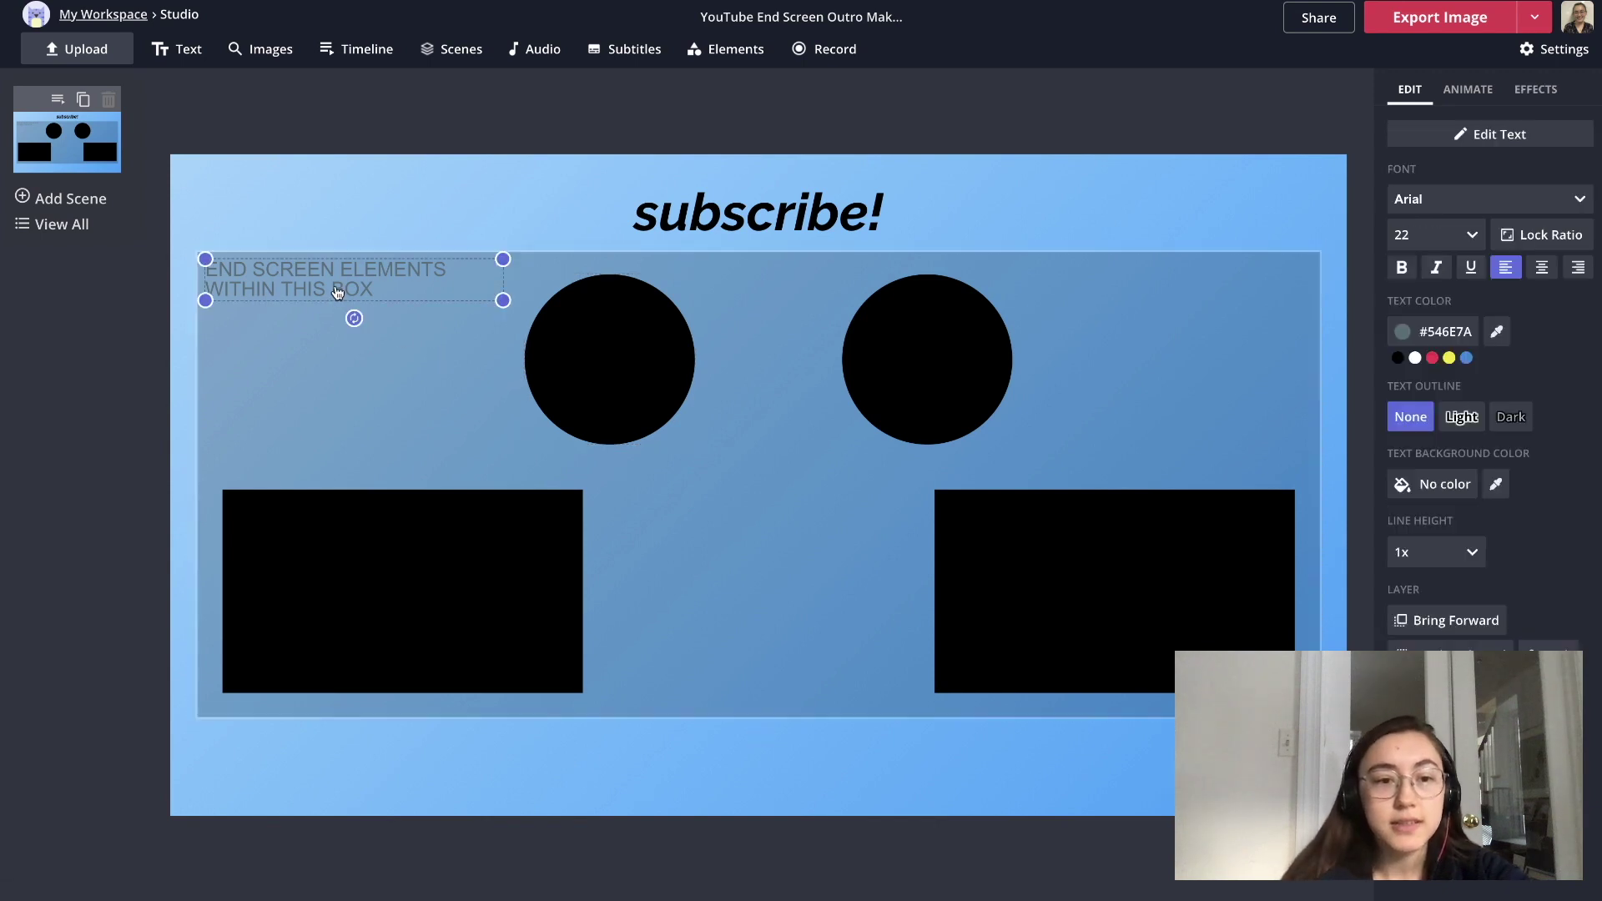
- Delete the right black circle and the extra right-hand video placeholder
{"action": "left_click", "coordinate": [624, 394]}
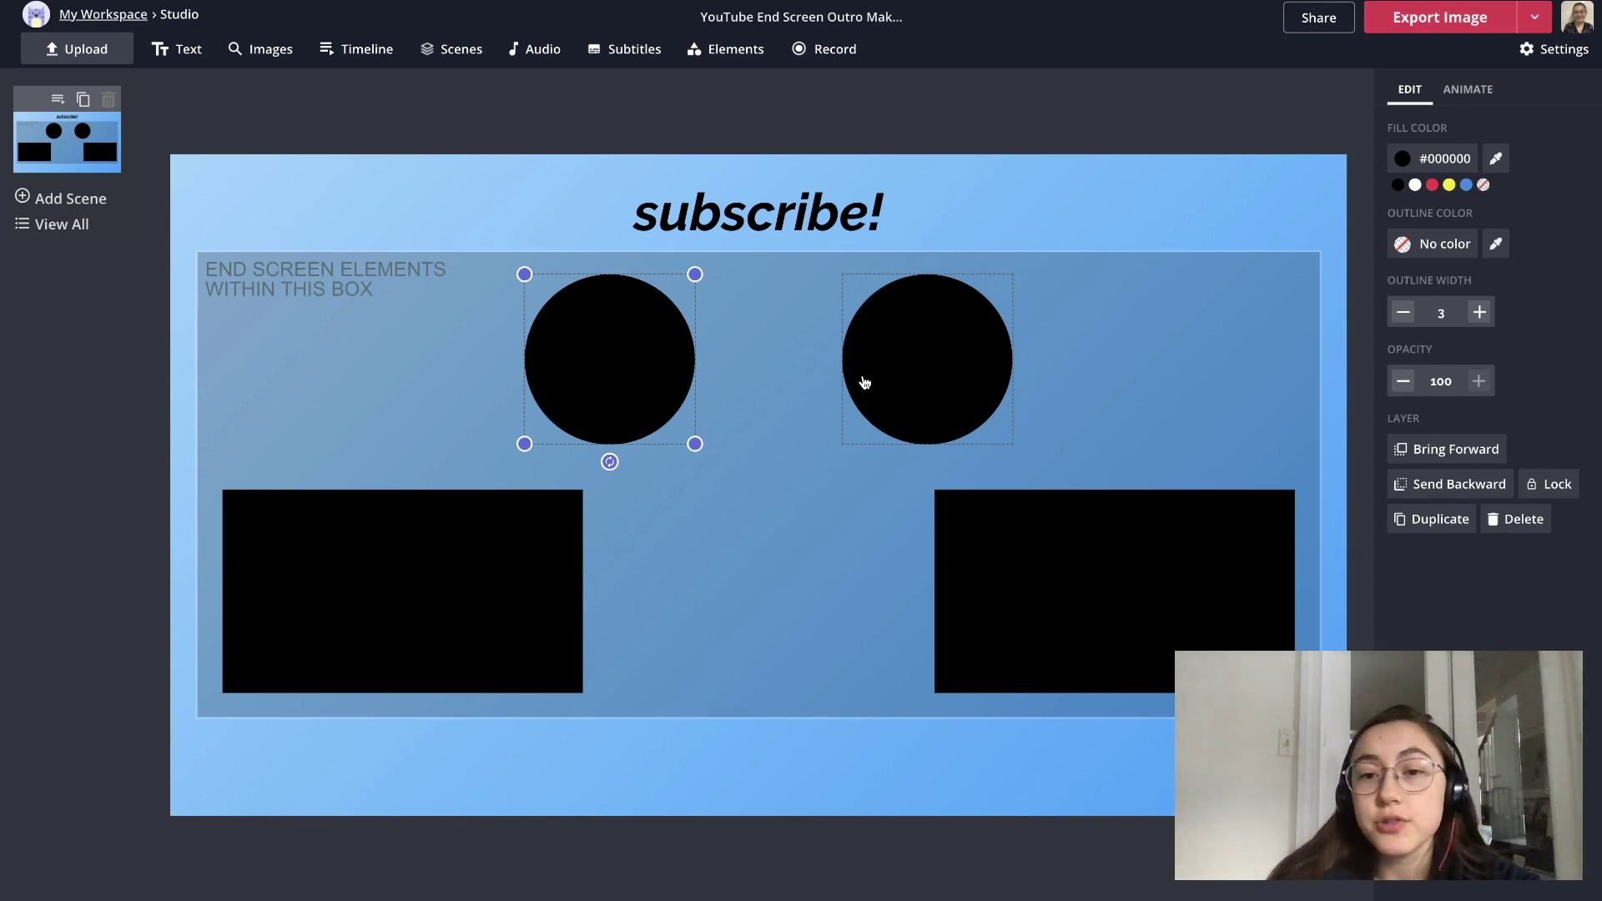
{"action": "left_click", "coordinate": [893, 373]}
{"action": "key", "text": "Delete"}
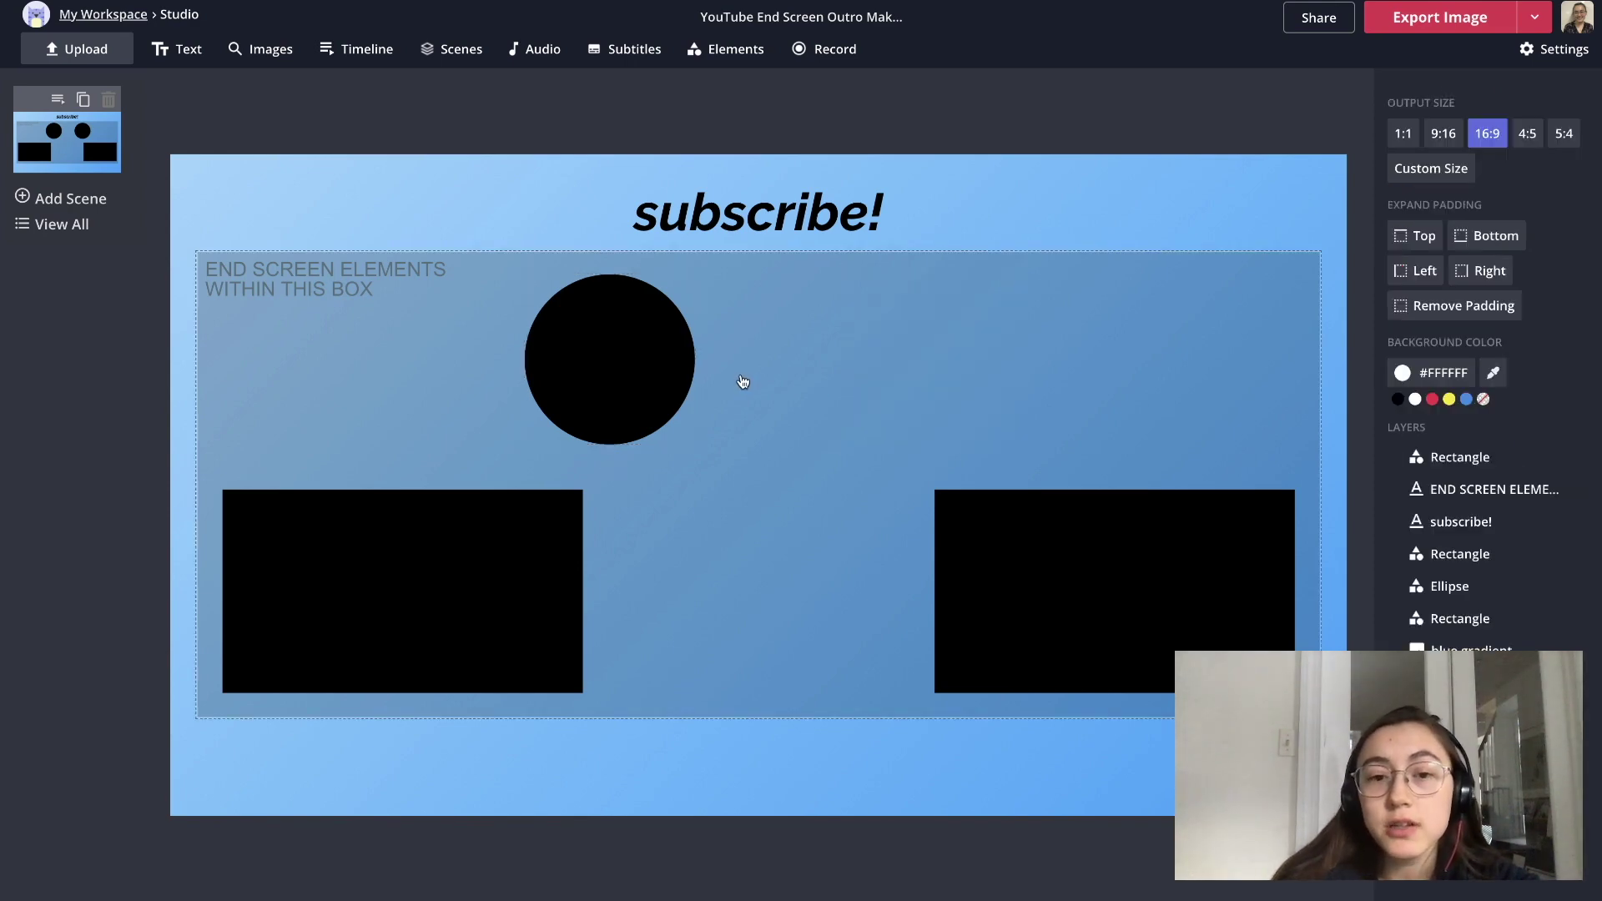
{"action": "left_click", "coordinate": [635, 346]}
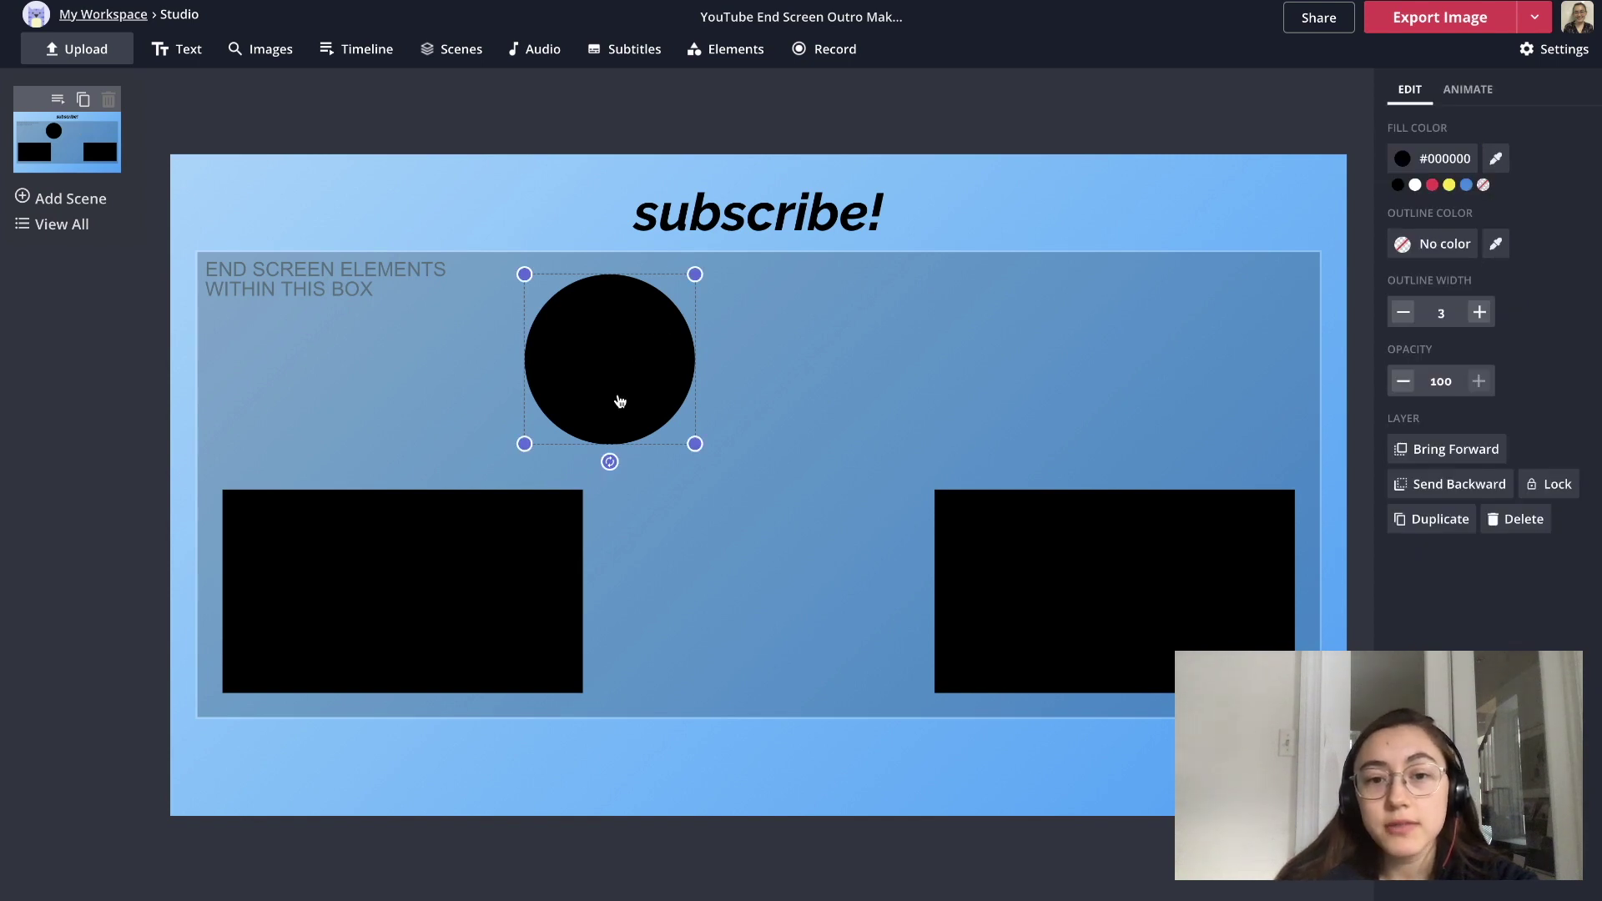
{"action": "left_click", "coordinate": [1127, 547]}
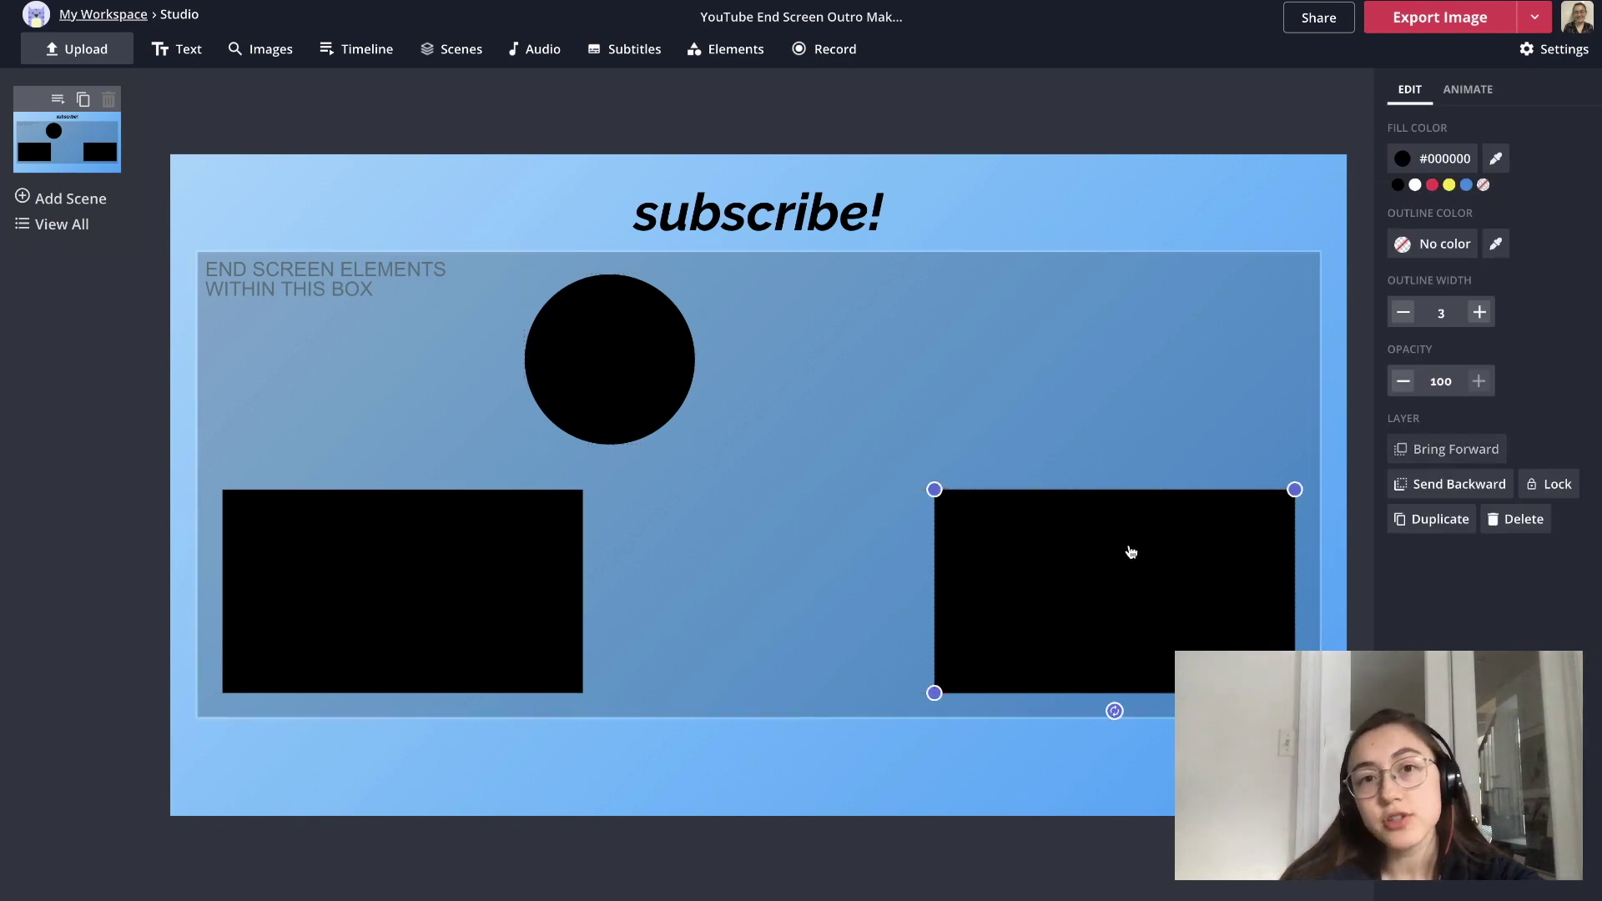
{"action": "key", "text": "Delete"}
- Spread the remaining rectangle to the right and the circle to the left inside the end-screen box
{"action": "left_click_drag", "start_coordinate": [538, 557], "coordinate": [1188, 450]}
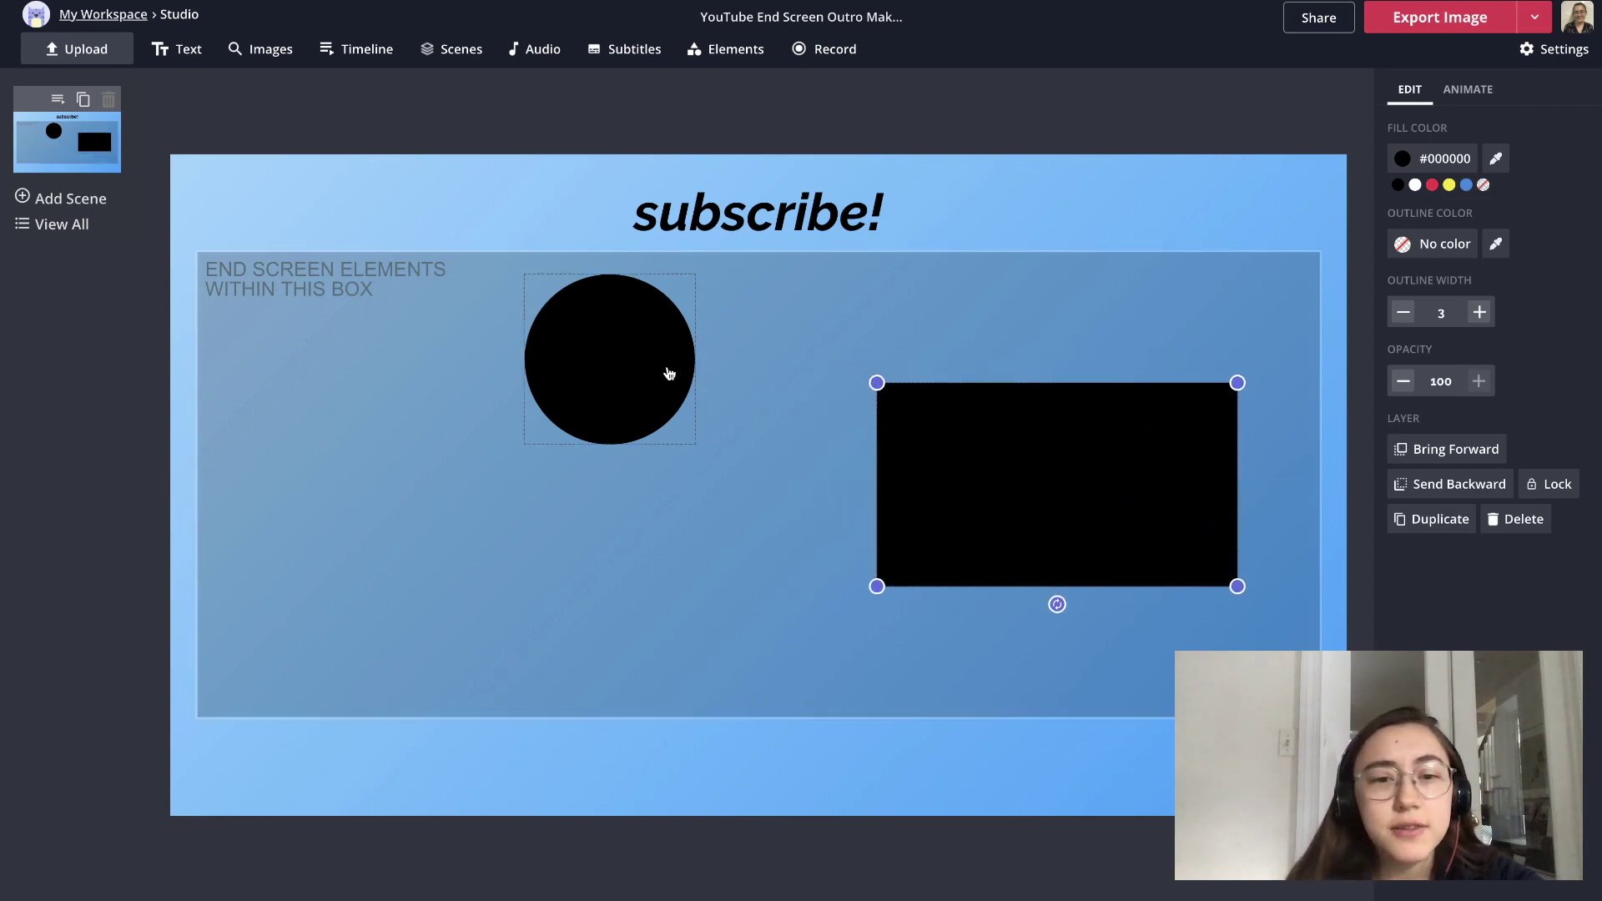
{"action": "left_click_drag", "start_coordinate": [627, 359], "coordinate": [479, 475]}
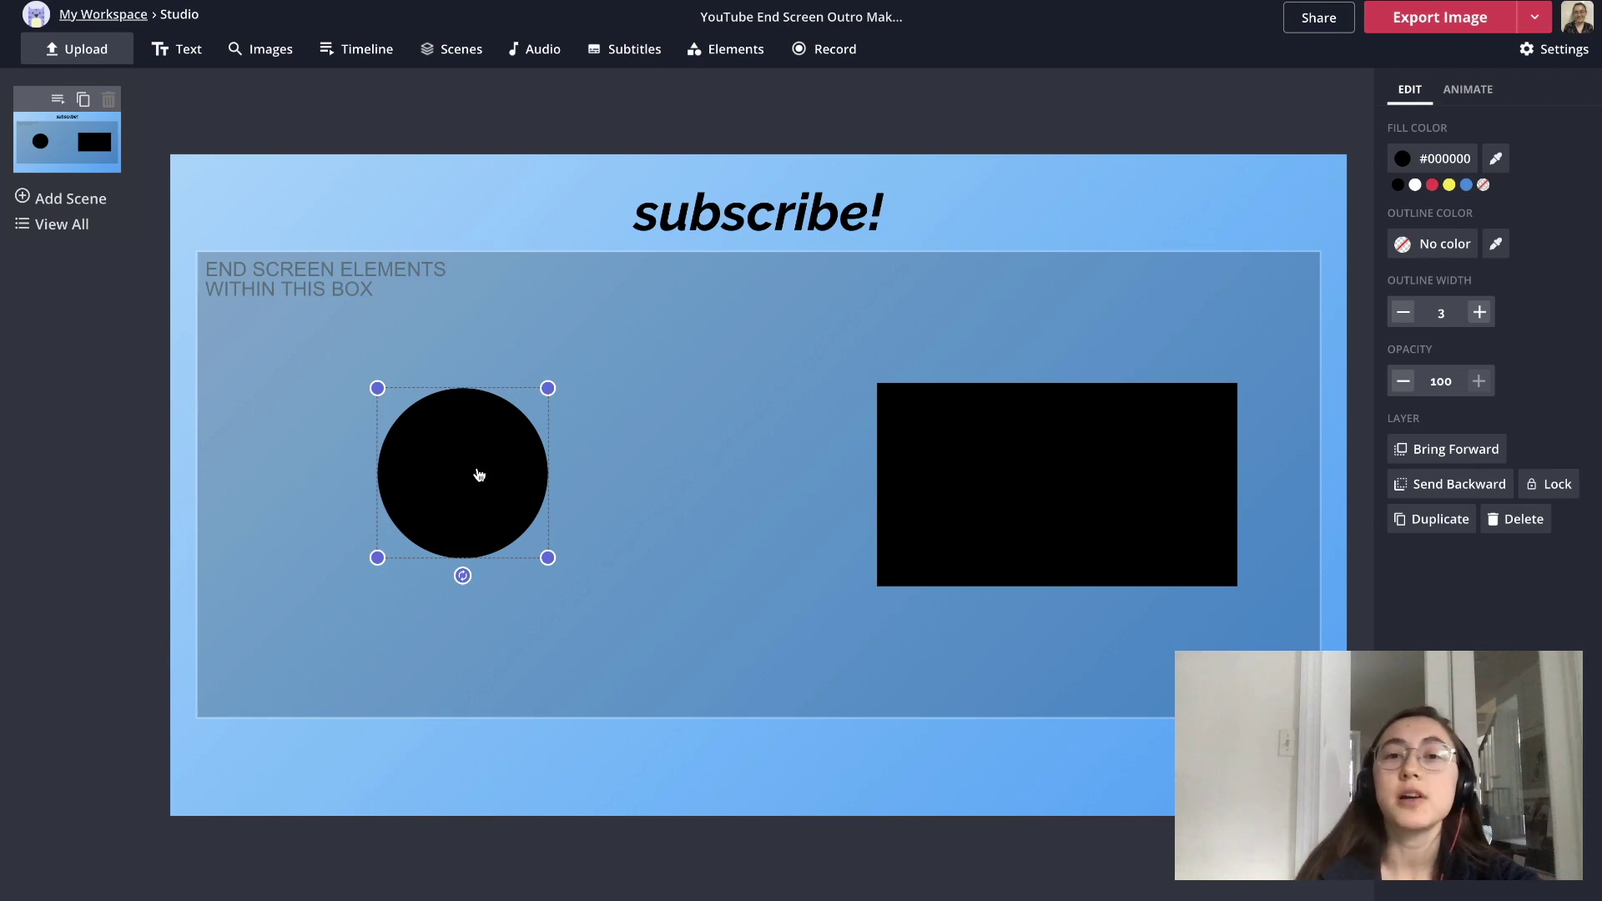
{"action": "left_click_drag", "start_coordinate": [464, 468], "coordinate": [513, 472]}
{"action": "left_click", "coordinate": [997, 477]}
{"action": "left_click_drag", "start_coordinate": [997, 478], "coordinate": [933, 476]}
{"action": "left_click", "coordinate": [536, 468]}
{"action": "left_click_drag", "start_coordinate": [537, 468], "coordinate": [427, 497]}
{"action": "left_click_drag", "start_coordinate": [948, 398], "coordinate": [1072, 477]}
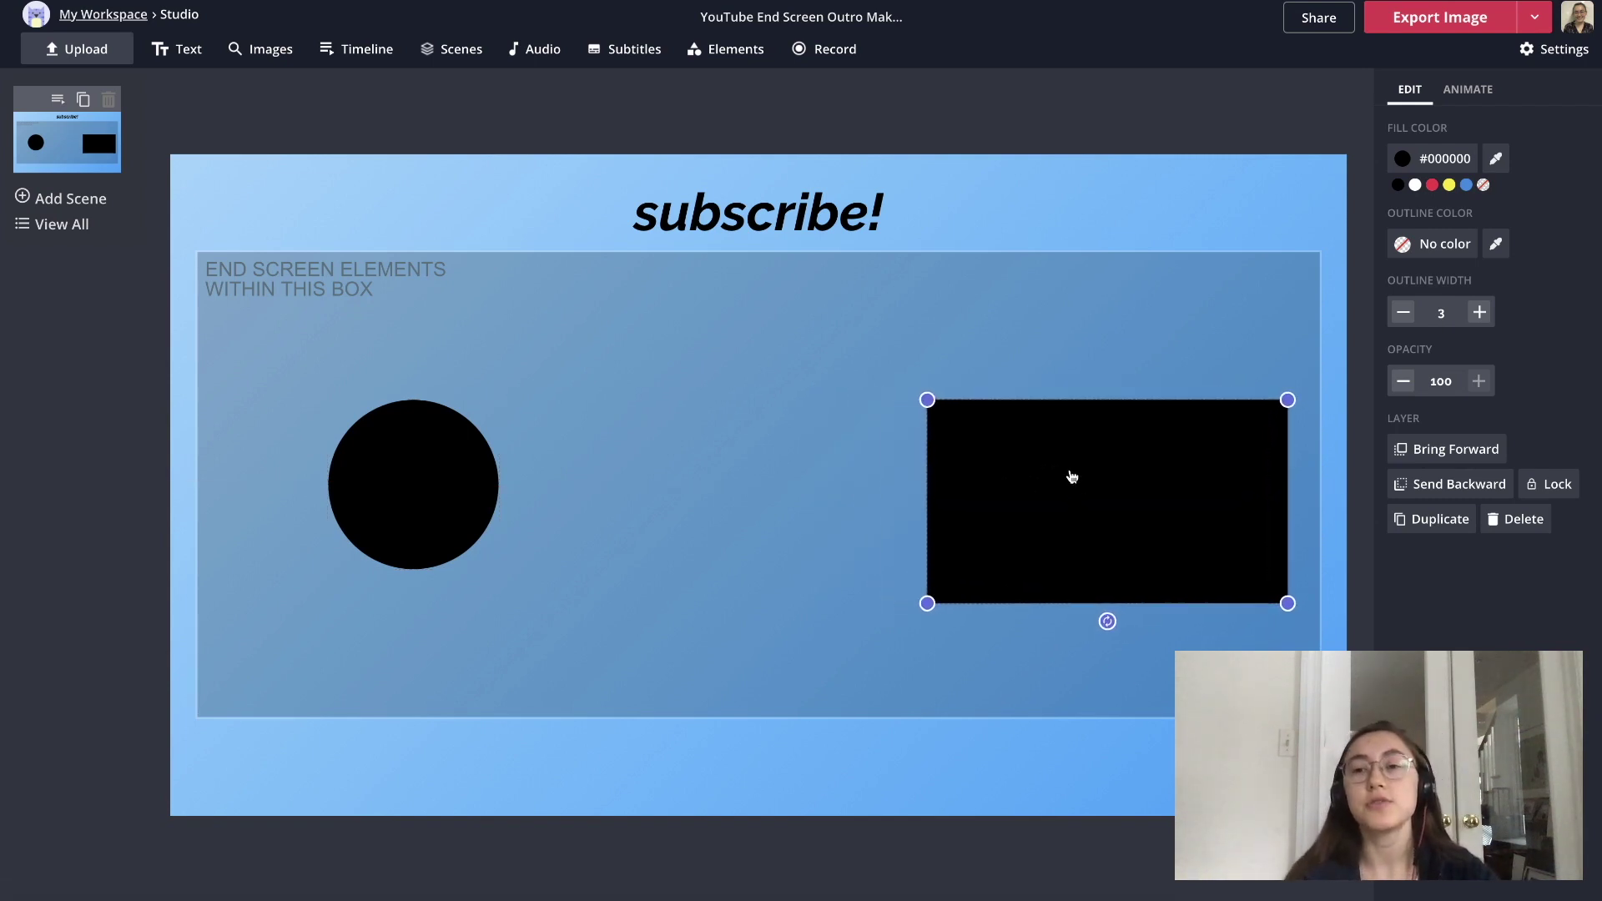
{"action": "left_click", "coordinate": [465, 139]}
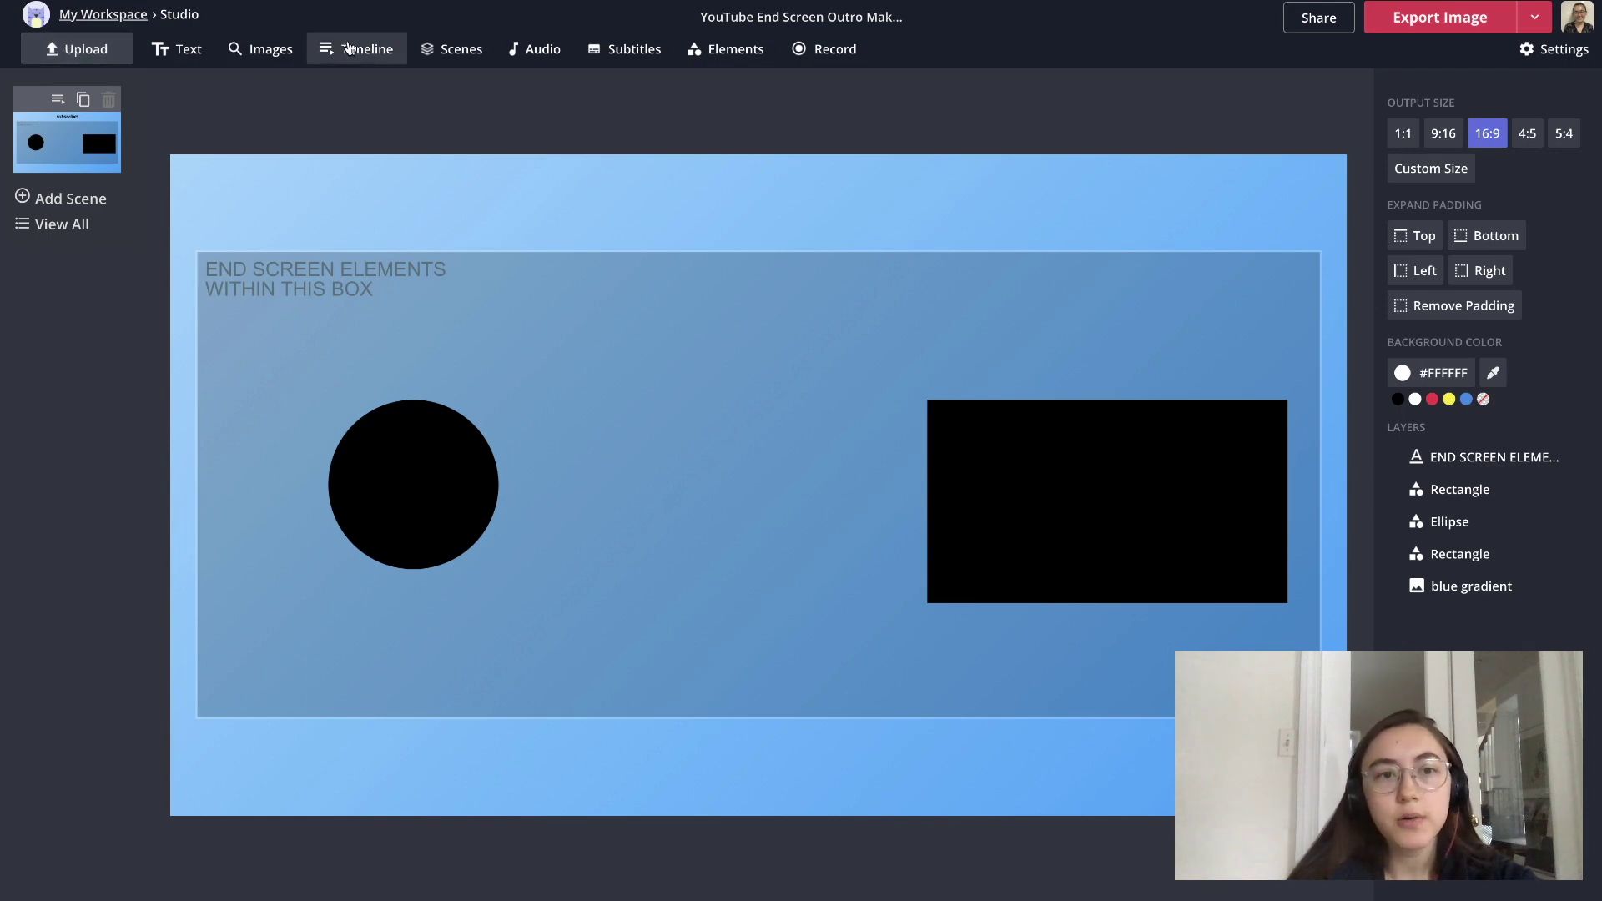
- Upload the yoga illustration from the computer into the scene
{"action": "left_click", "coordinate": [250, 52]}
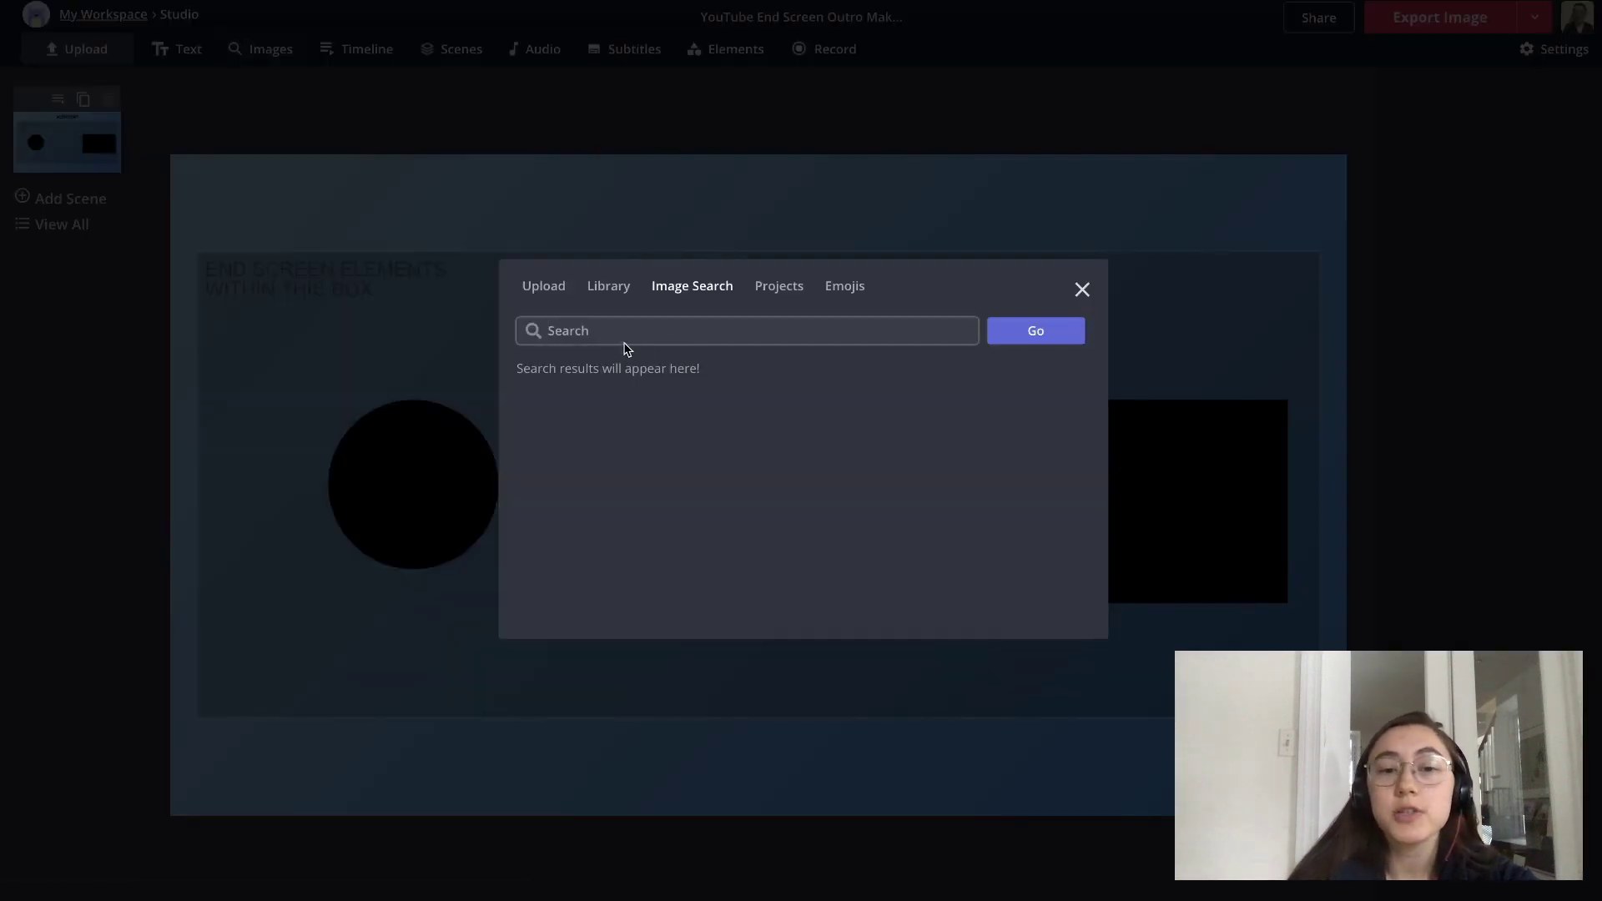
{"action": "left_click", "coordinate": [423, 210]}
{"action": "left_click", "coordinate": [104, 52]}
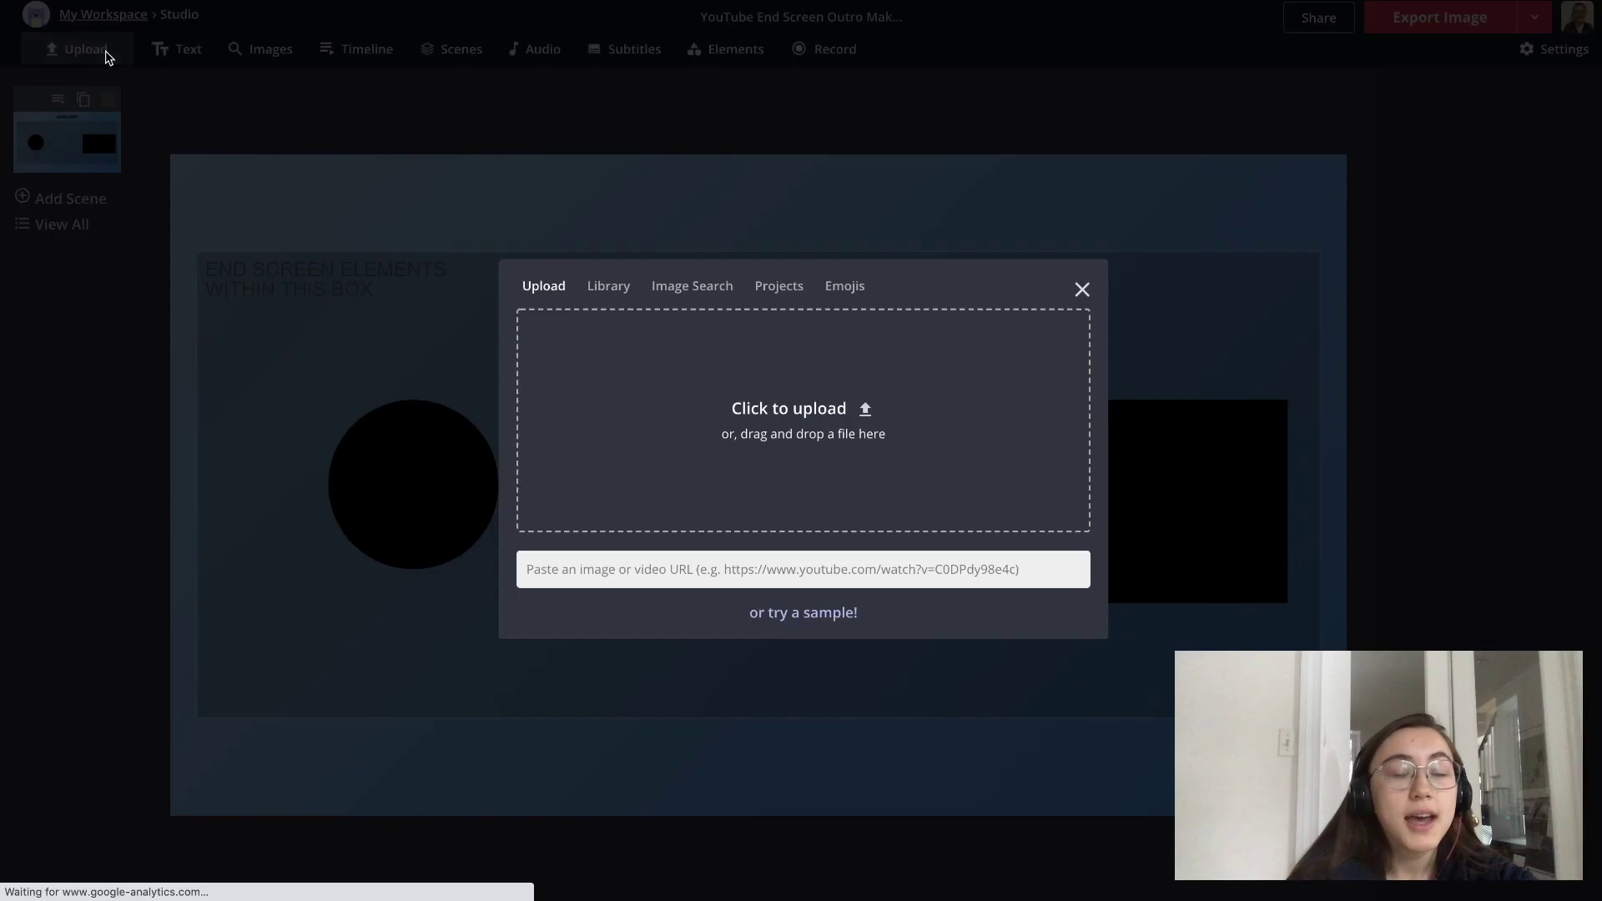
{"action": "left_click", "coordinate": [686, 396]}
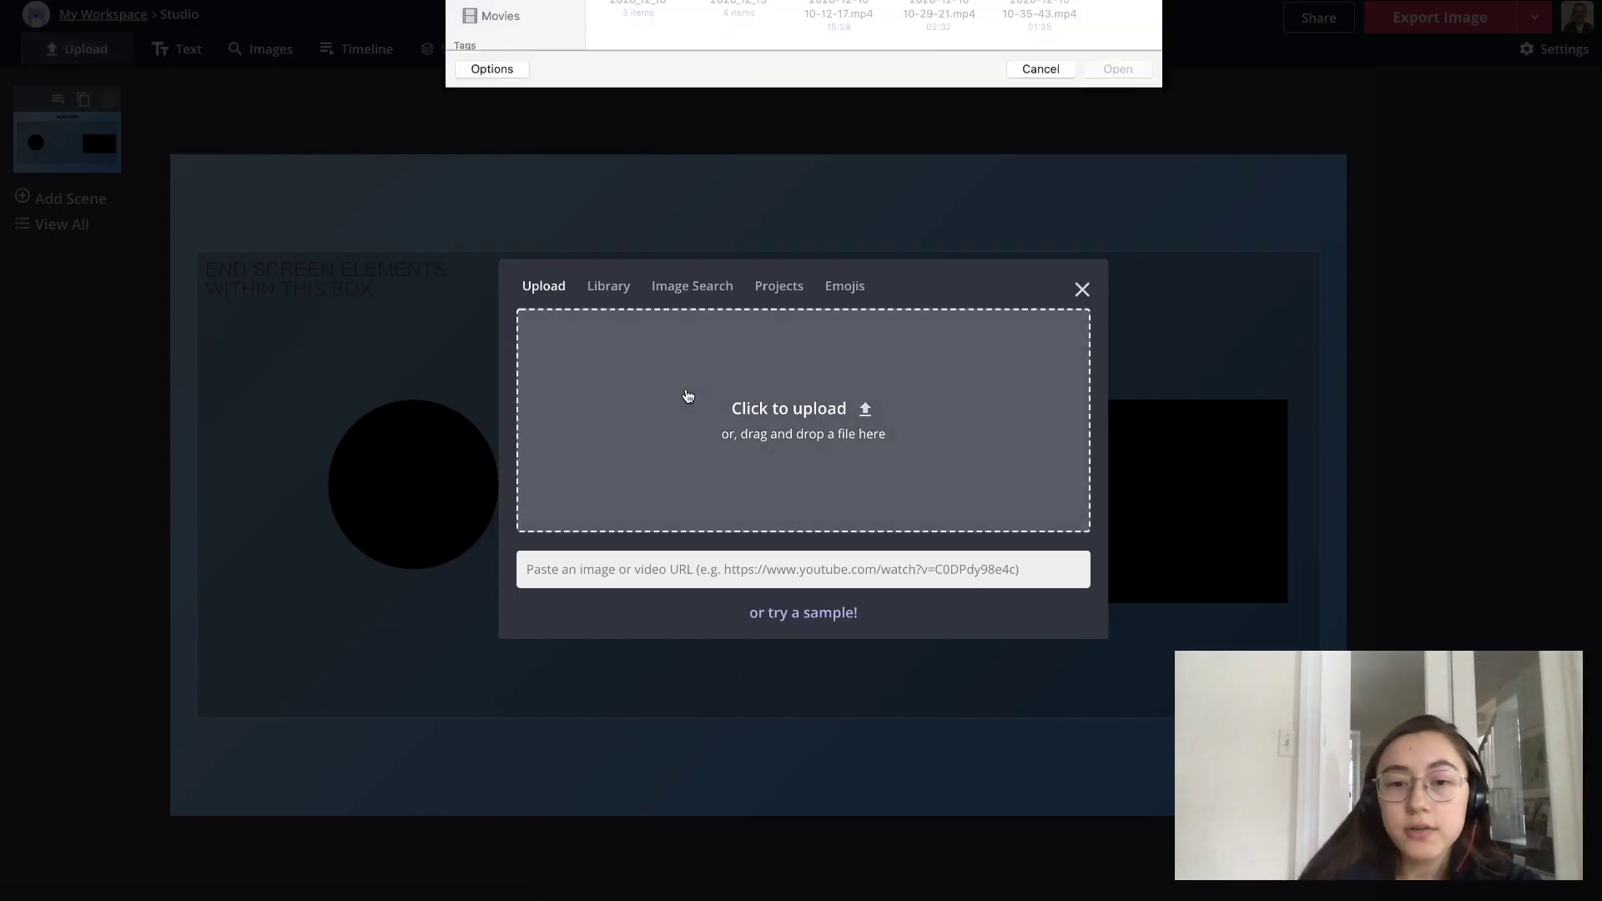
{"action": "left_click", "coordinate": [500, 79]}
{"action": "double_click", "coordinate": [627, 16]}
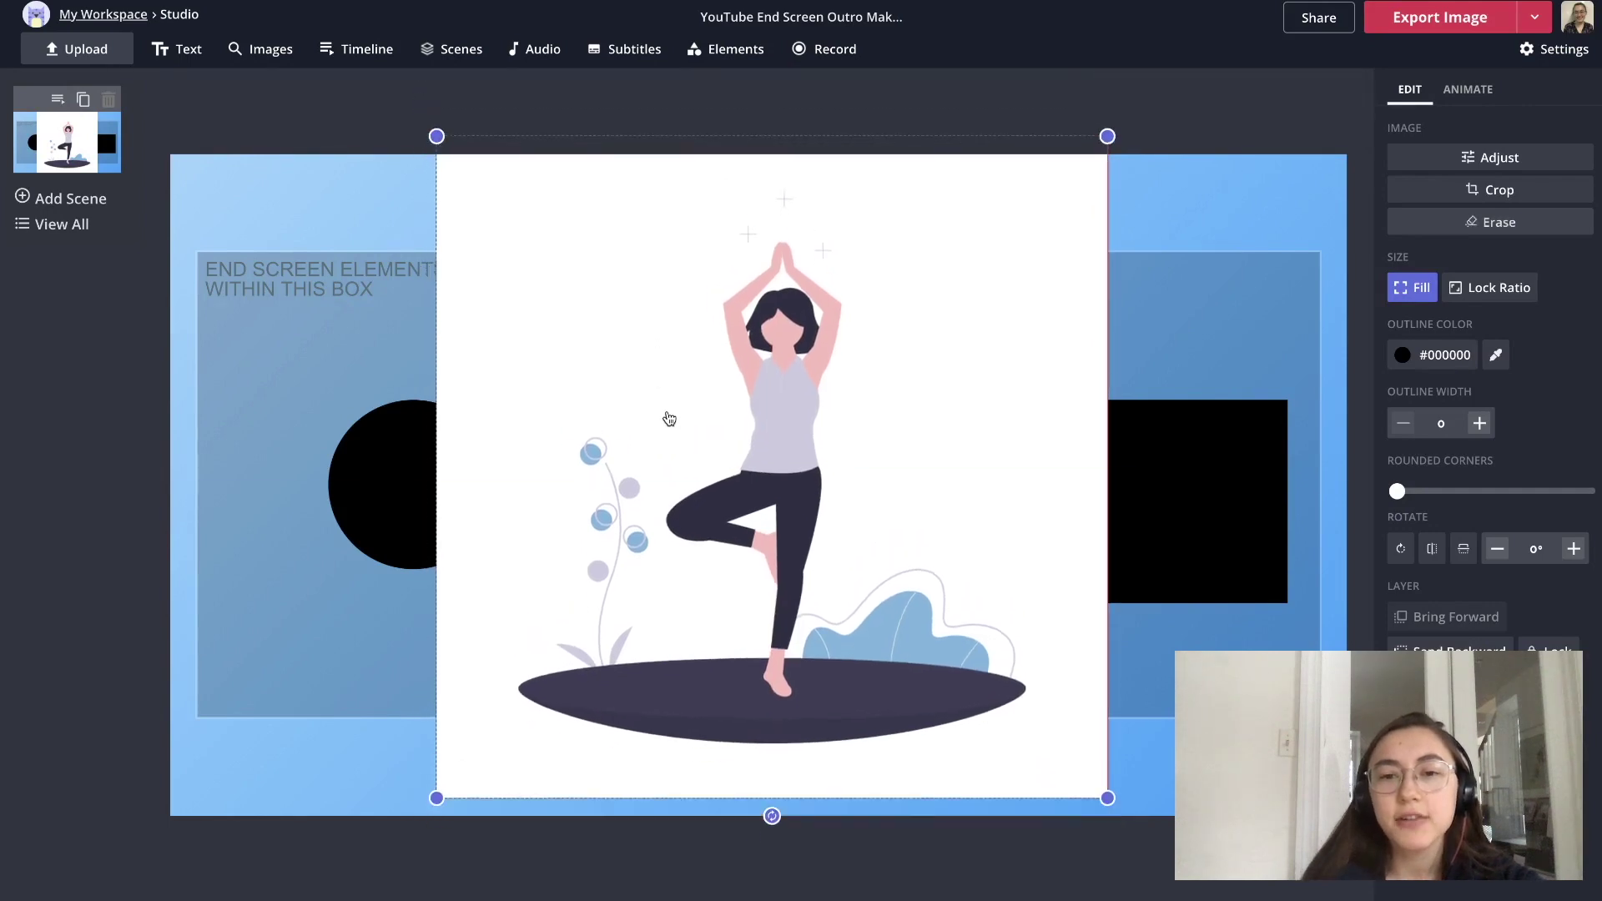
- Lock the yoga image's ratio, shrink it, and place it top-centre between the shapes
{"action": "mouse_move", "coordinate": [1041, 261]}
{"action": "left_mouse_down"}
{"action": "mouse_move", "coordinate": [1039, 284]}
{"action": "mouse_move", "coordinate": [1042, 271]}
{"action": "left_mouse_up"}
{"action": "left_click", "coordinate": [1489, 288]}
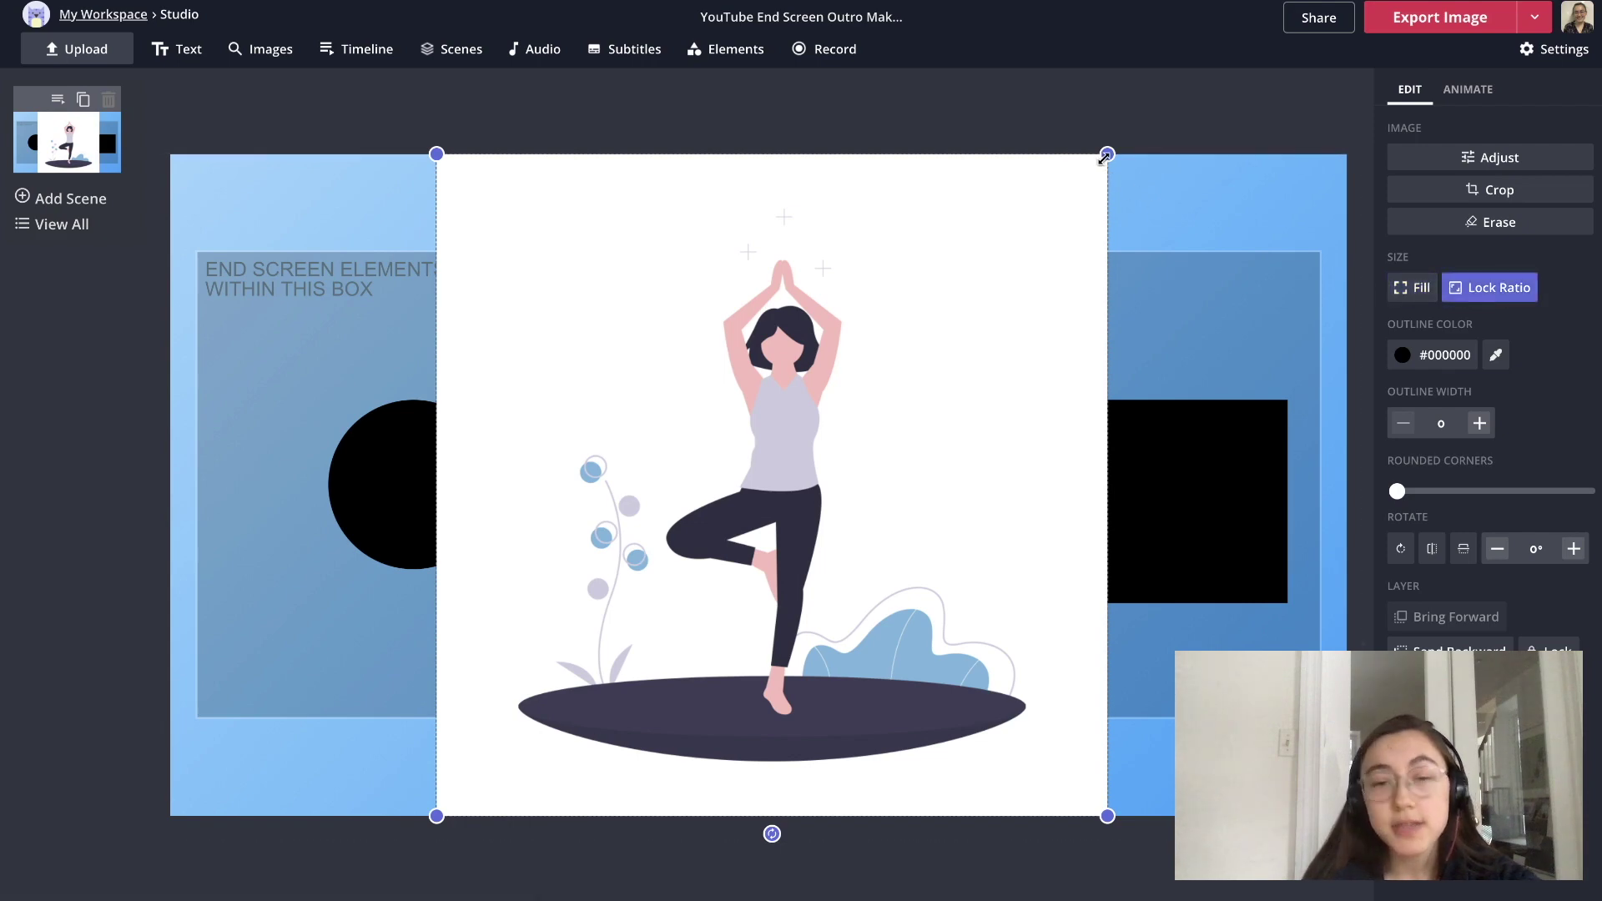
{"action": "left_click_drag", "start_coordinate": [1105, 156], "coordinate": [826, 433]}
{"action": "left_click_drag", "start_coordinate": [703, 543], "coordinate": [803, 277]}
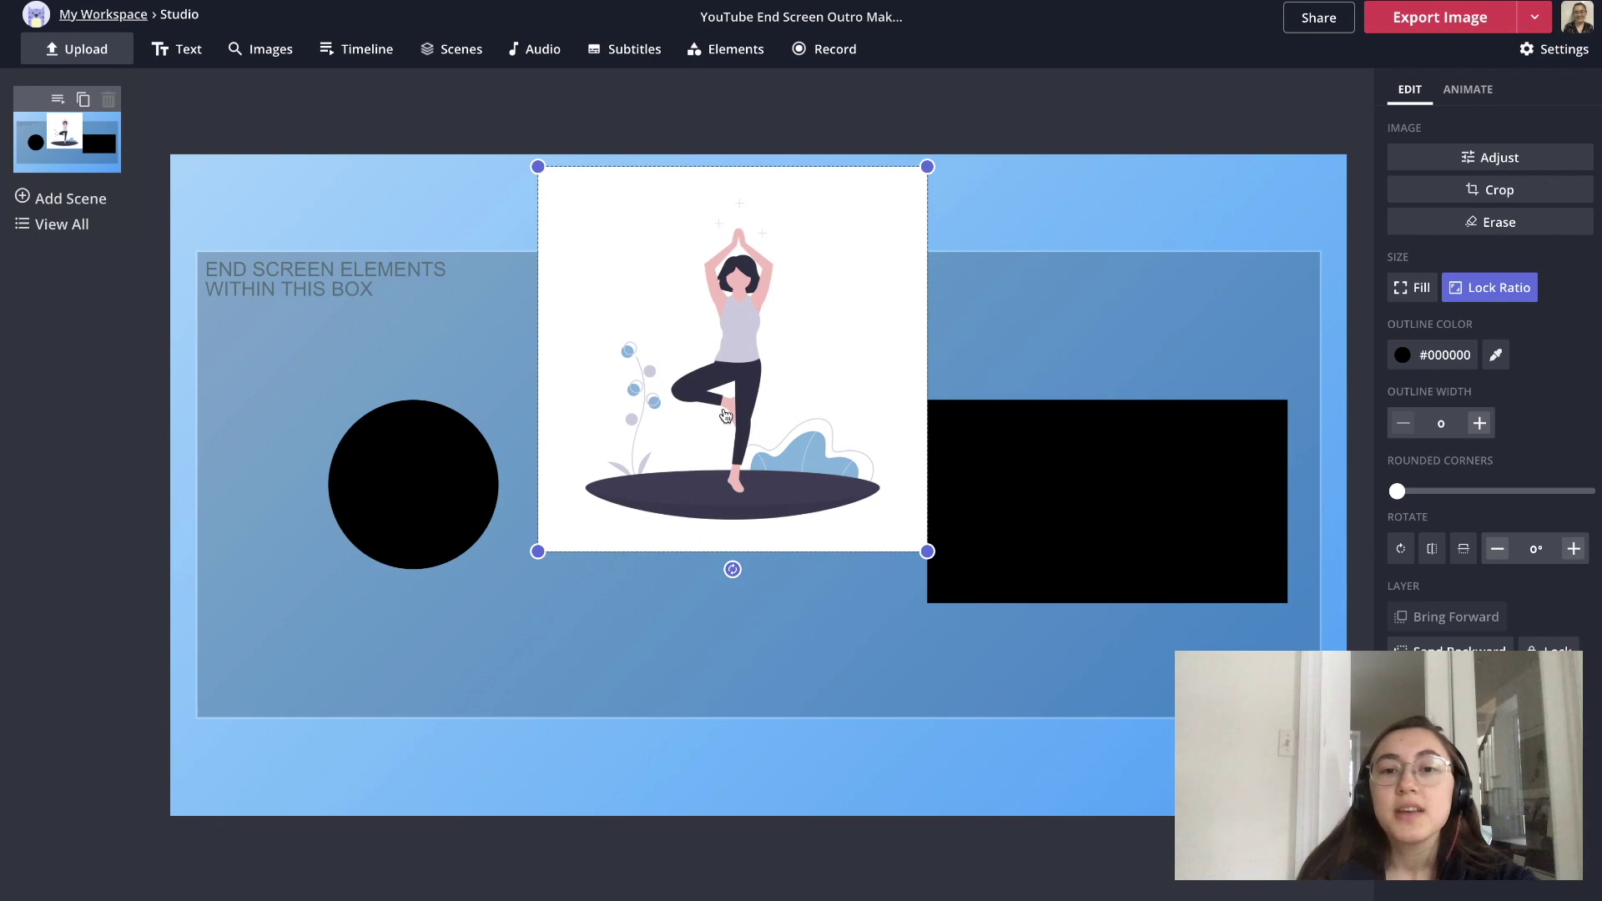
{"action": "left_click", "coordinate": [1002, 315]}
{"action": "left_click", "coordinate": [769, 205]}
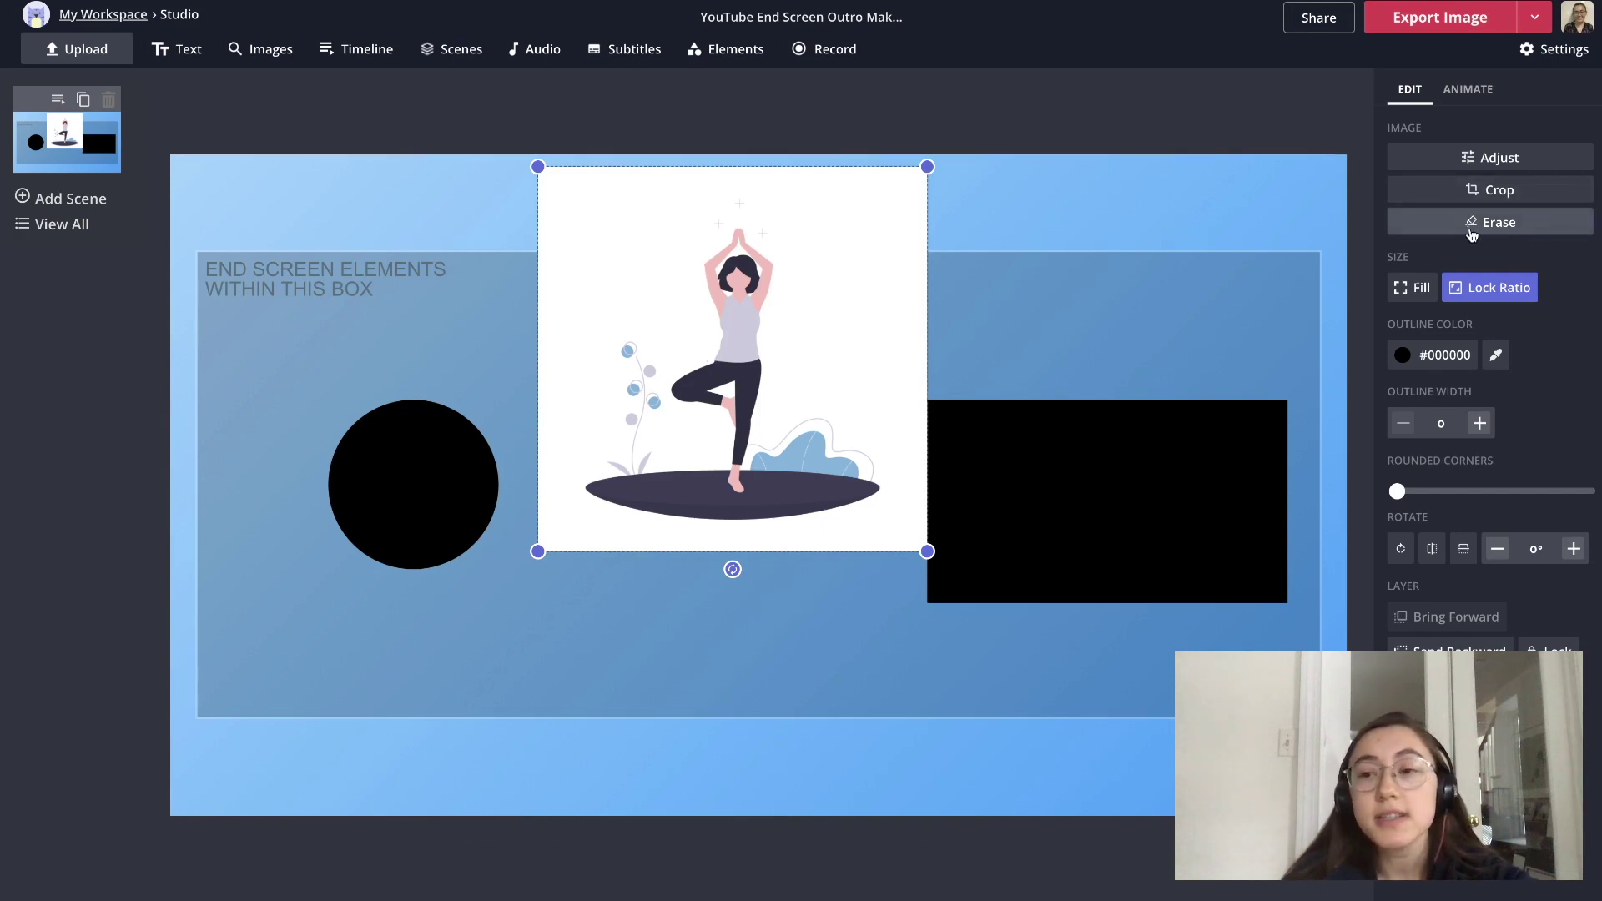
{"action": "left_click", "coordinate": [1480, 222]}
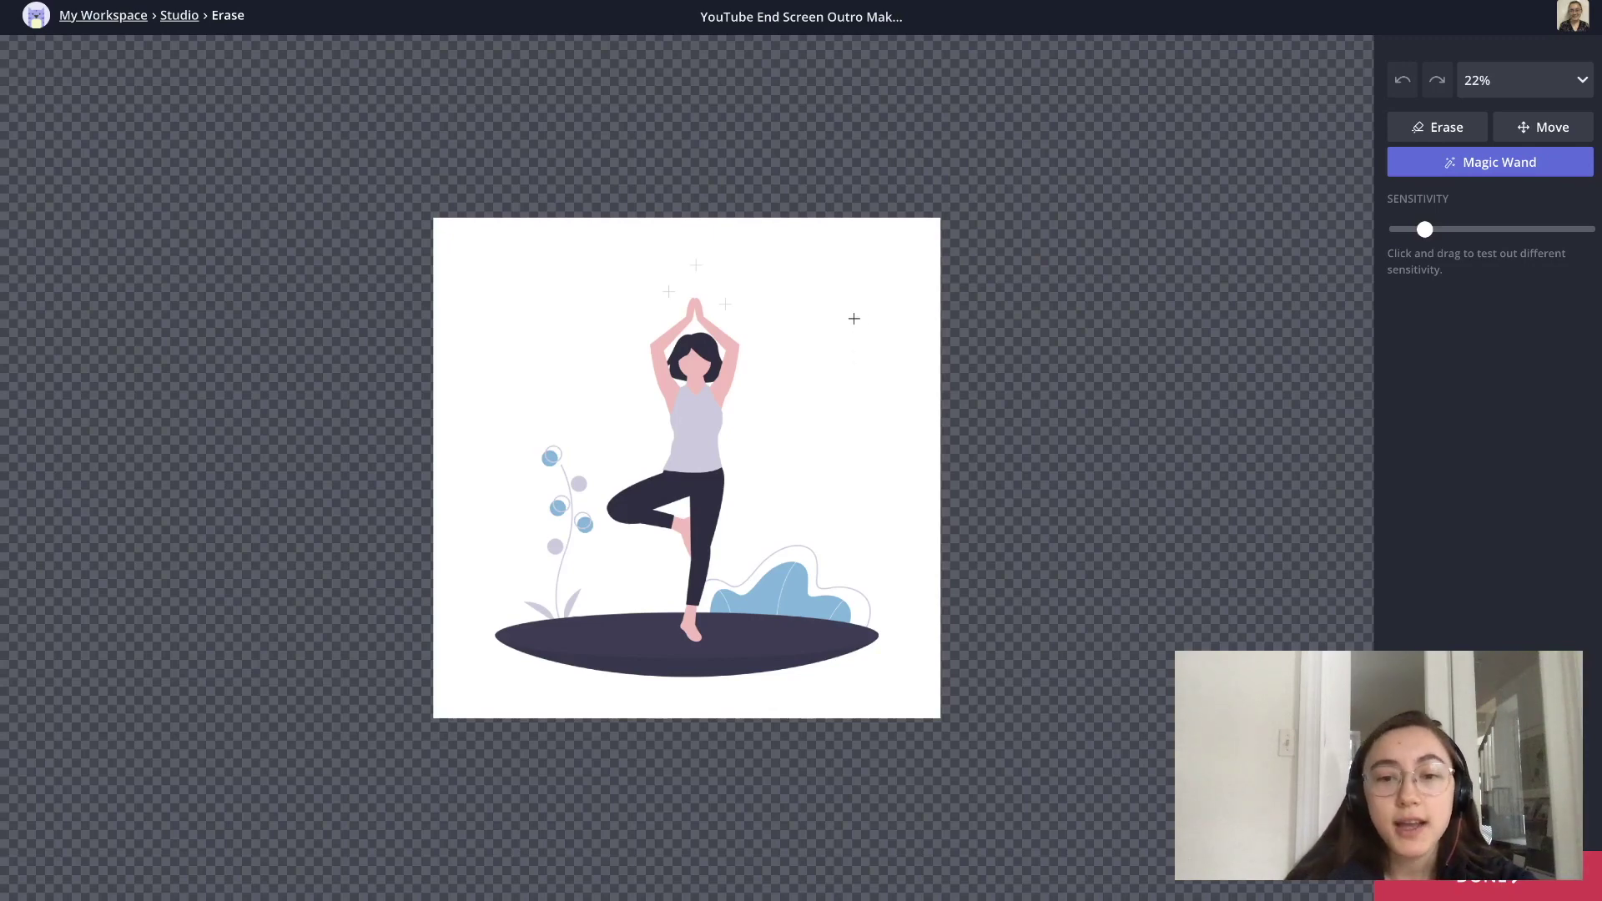
- Magic-wand the white background around the yoga figure and remove it
{"action": "left_click_drag", "start_coordinate": [854, 318], "coordinate": [877, 399]}
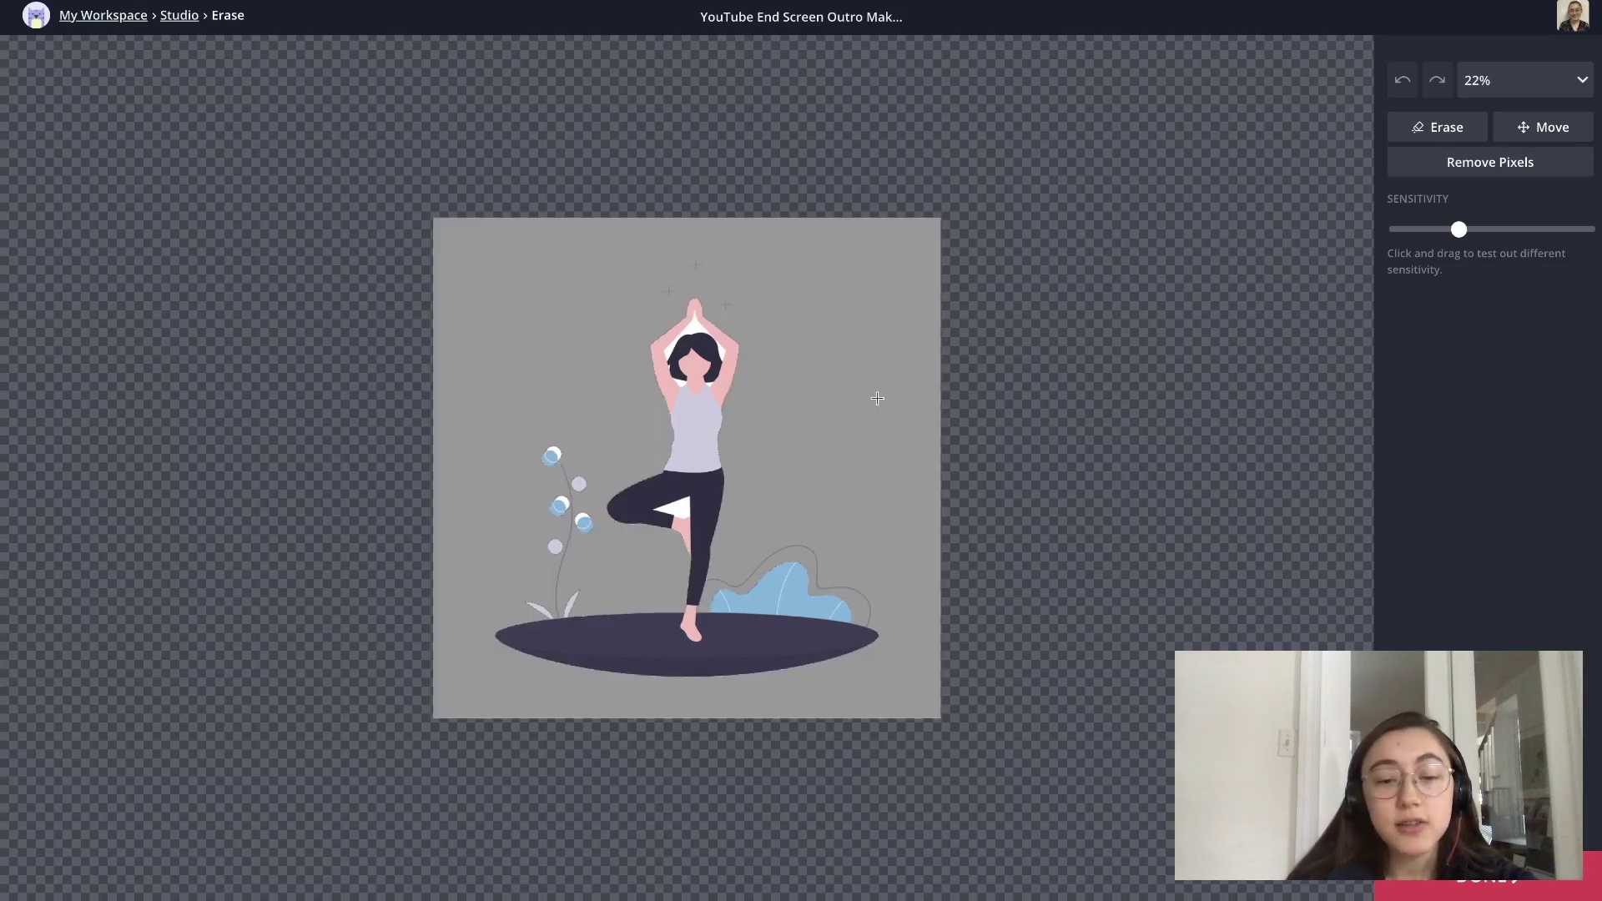
{"action": "key", "text": "Return"}
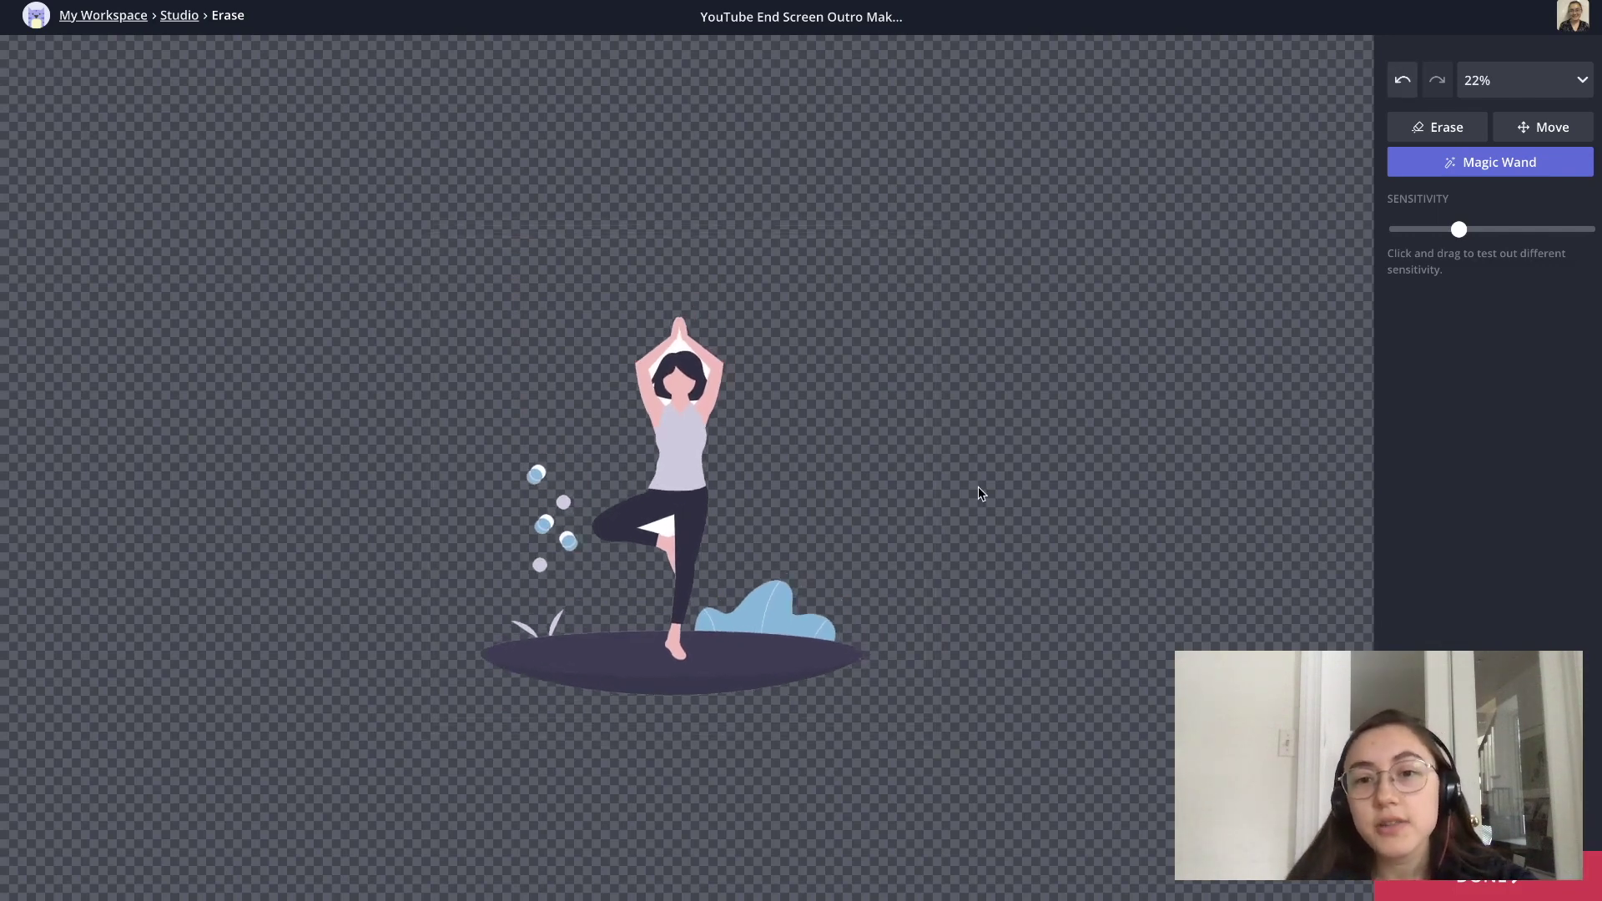
{"action": "scroll", "coordinate": [978, 488], "scroll_direction": "up", "scroll_amount": 5}
{"action": "scroll", "coordinate": [978, 487], "scroll_direction": "down", "scroll_amount": 3}
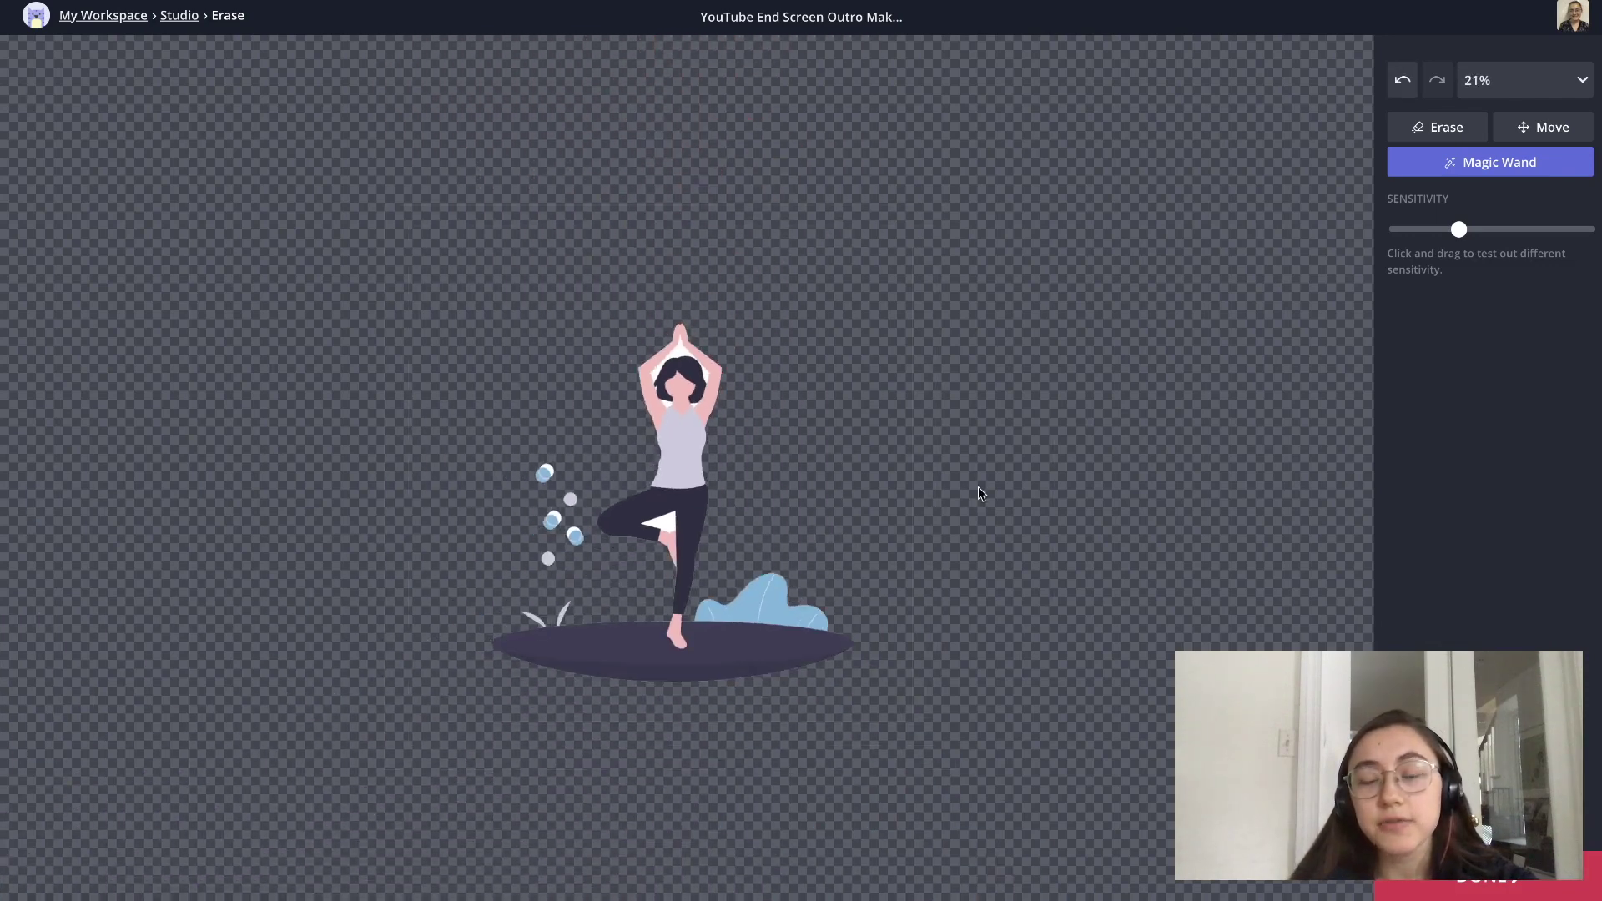
- Switch to freehand erasing with the eraser size raised to 171
{"action": "left_click", "coordinate": [1419, 126]}
{"action": "left_click", "coordinate": [1488, 230]}
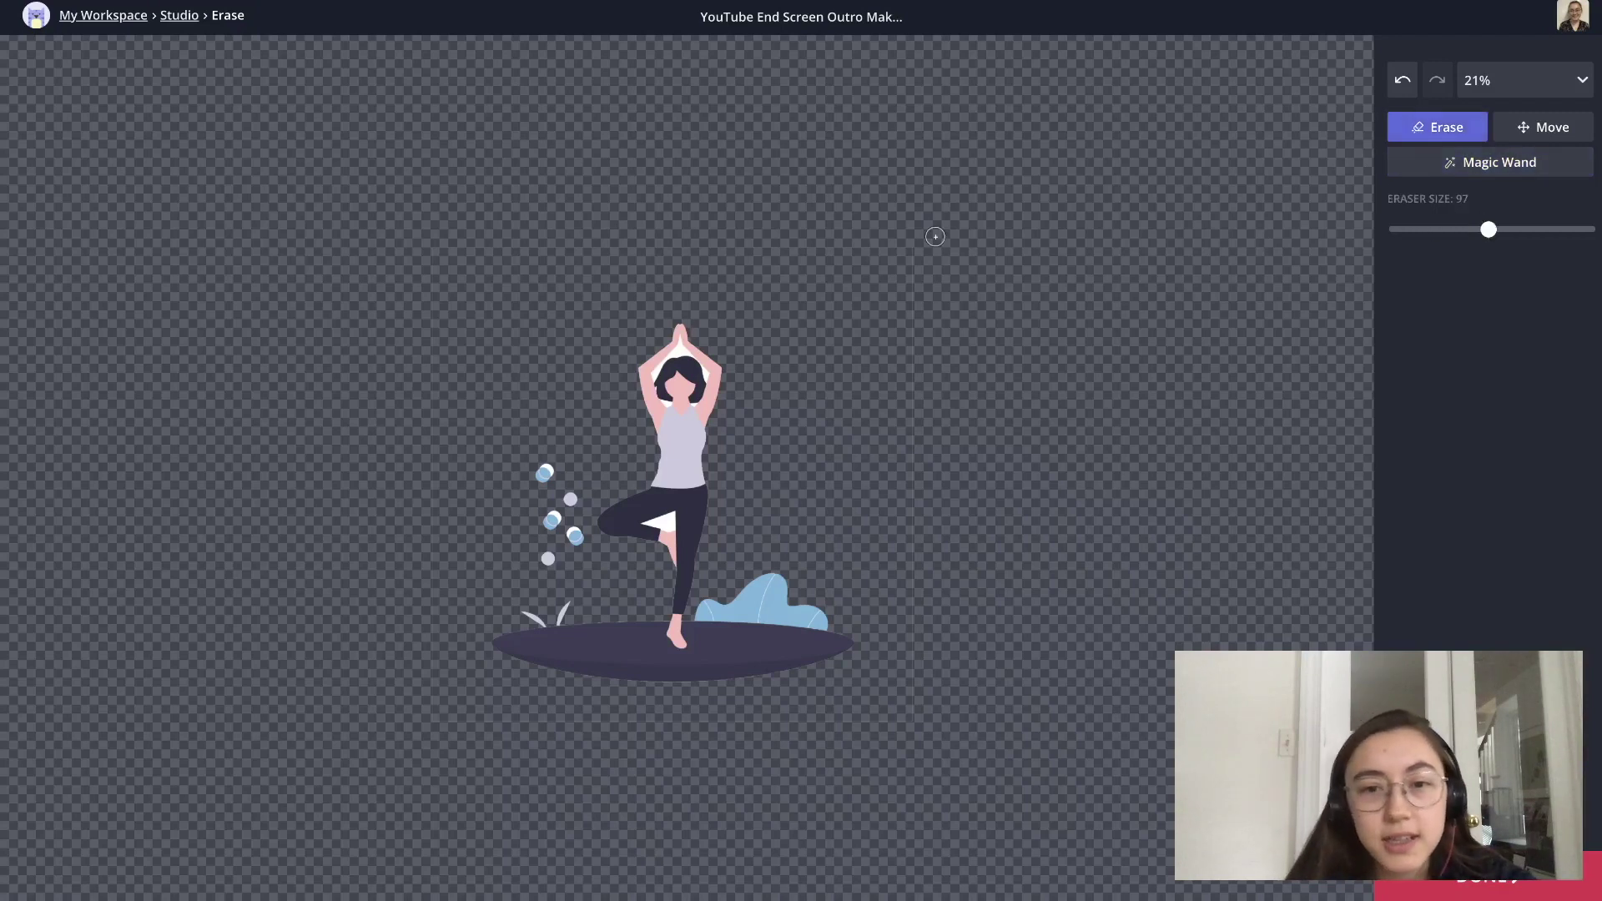
{"action": "left_click", "coordinate": [1560, 230]}
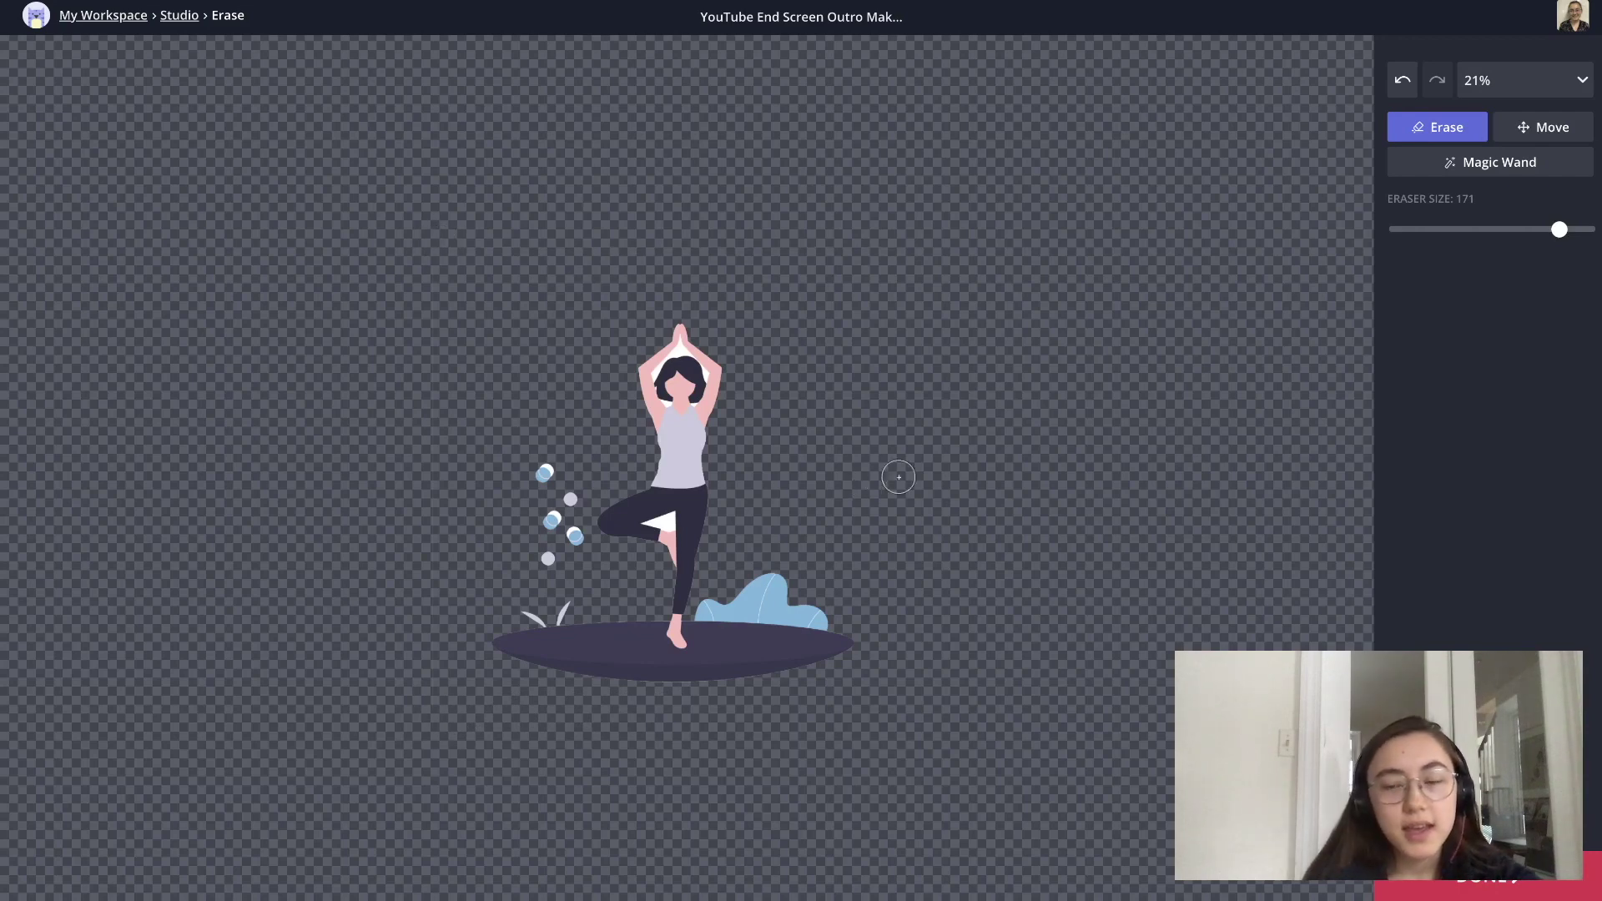
{"action": "scroll", "coordinate": [685, 466], "scroll_direction": "up", "scroll_amount": 10}
{"action": "scroll", "coordinate": [685, 463], "scroll_direction": "down", "scroll_amount": 5}
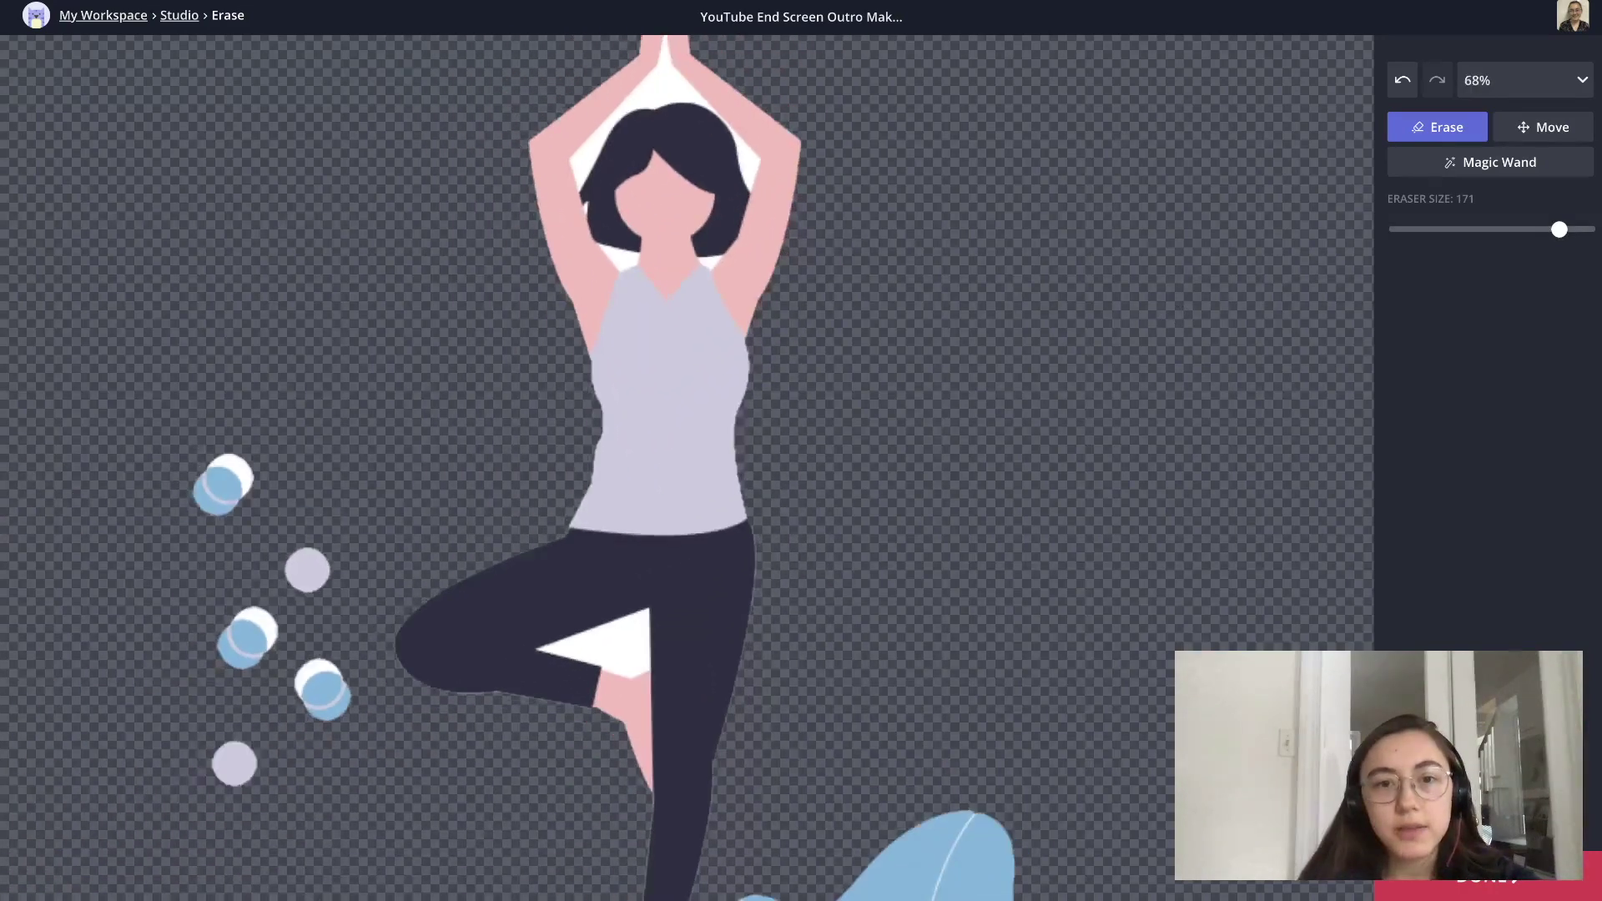
- Erase the white gaps between the arms and under the bent leg with the Magic Wand
{"action": "left_click", "coordinate": [1423, 167]}
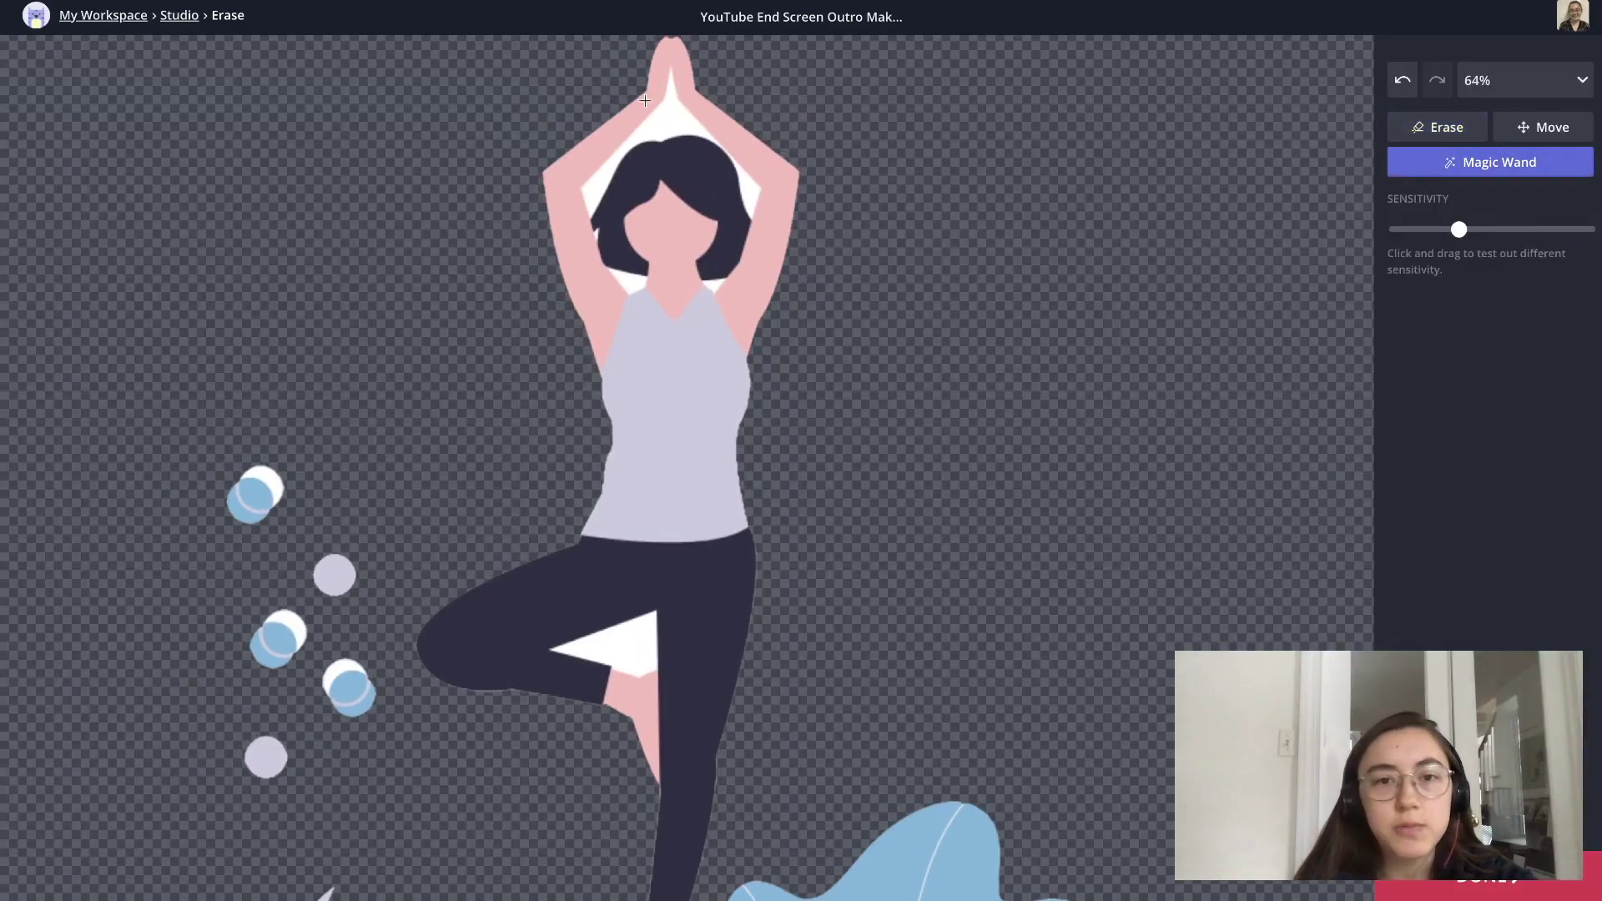
{"action": "left_click", "coordinate": [673, 121]}
{"action": "key", "text": "Delete"}
{"action": "mouse_move", "coordinate": [608, 648]}
{"action": "left_mouse_down"}
{"action": "mouse_move", "coordinate": [622, 648]}
{"action": "mouse_move", "coordinate": [608, 649]}
{"action": "left_mouse_up"}
{"action": "key", "text": "Delete"}
{"action": "scroll", "coordinate": [608, 649], "scroll_direction": "down", "scroll_amount": 3}
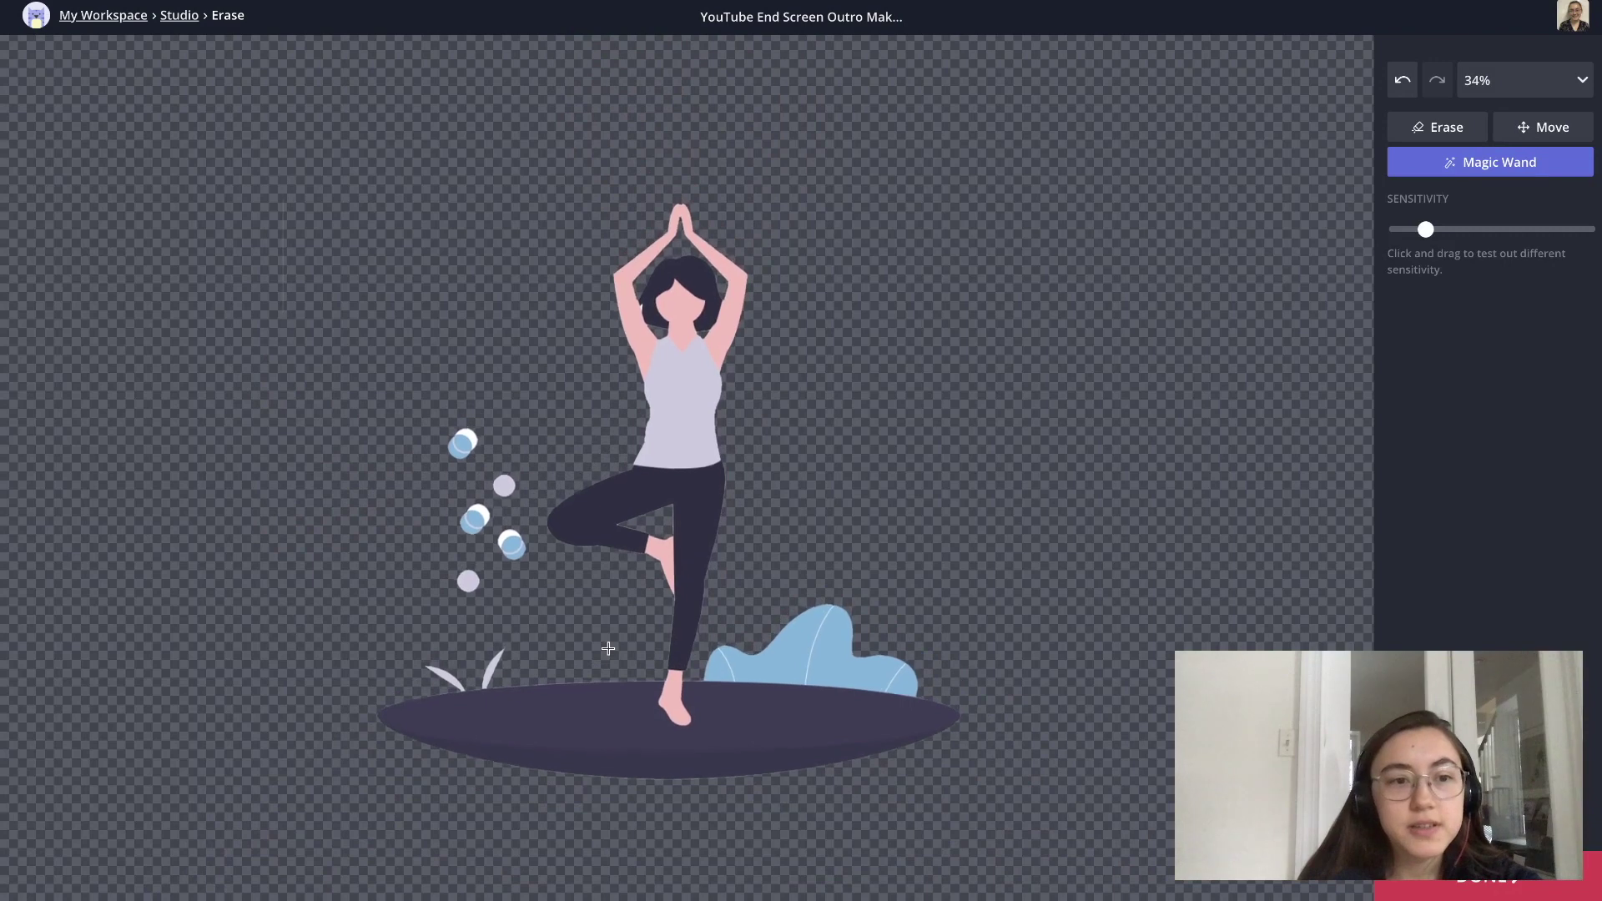
{"action": "left_click", "coordinate": [1447, 129]}
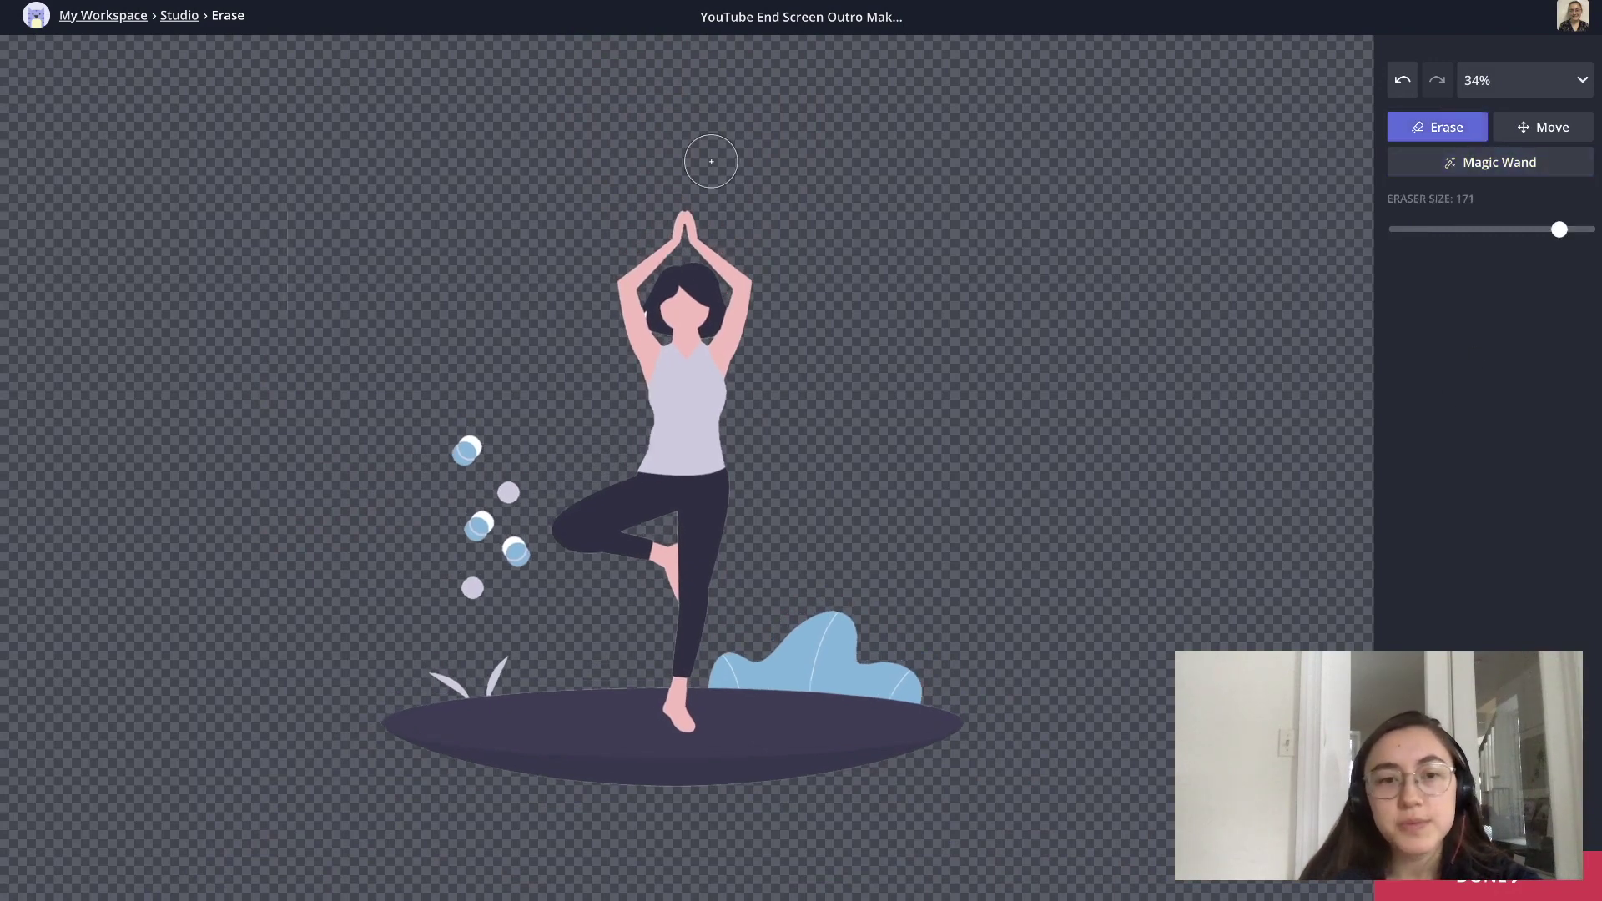
- Finish erasing, nudge the yoga figure, and delete the blue gradient background
{"action": "left_click", "coordinate": [1502, 876]}
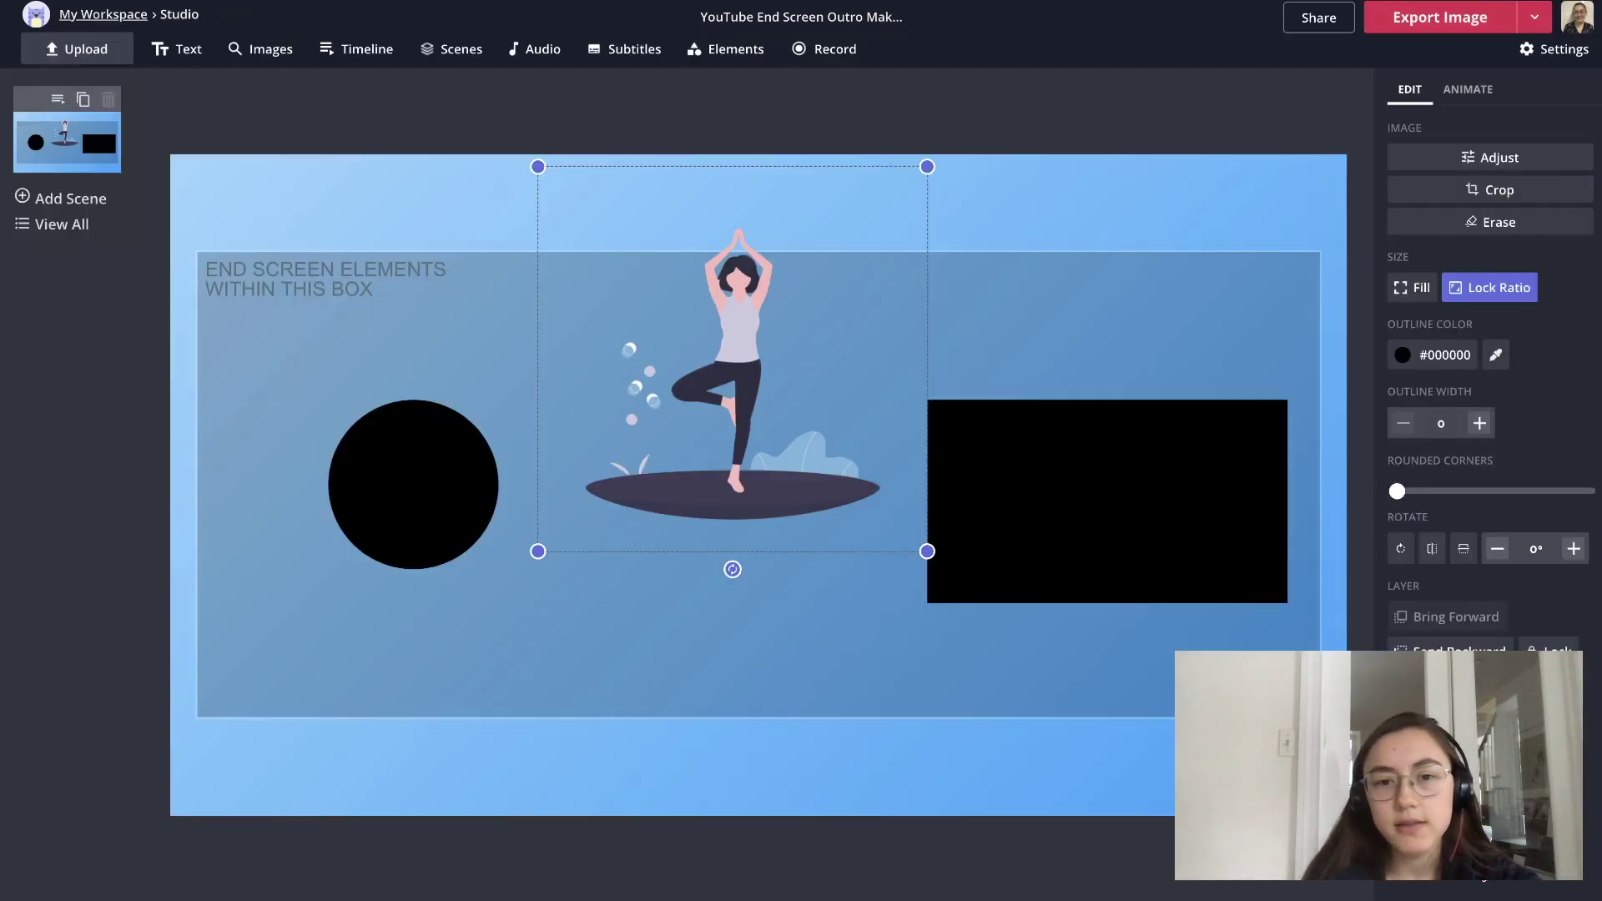
{"action": "left_click_drag", "start_coordinate": [755, 430], "coordinate": [749, 438]}
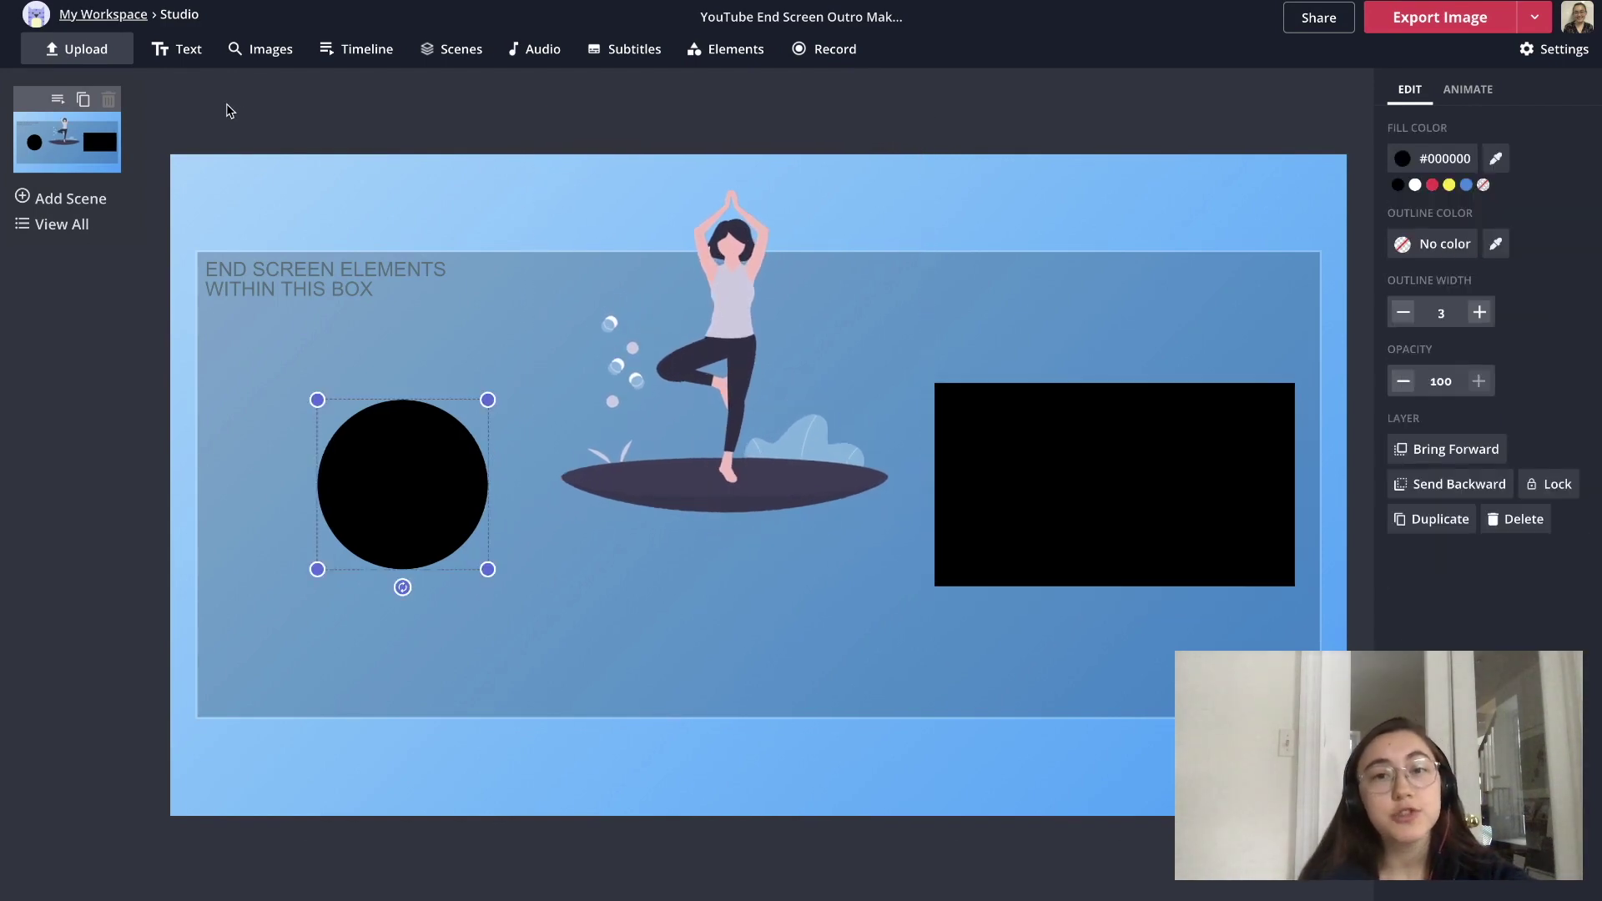
{"action": "mouse_move", "coordinate": [236, 178]}
{"action": "left_mouse_down"}
{"action": "mouse_move", "coordinate": [236, 136]}
{"action": "mouse_move", "coordinate": [362, 157]}
{"action": "mouse_move", "coordinate": [426, 340]}
{"action": "mouse_move", "coordinate": [200, 125]}
{"action": "mouse_move", "coordinate": [275, 133]}
{"action": "mouse_move", "coordinate": [243, 182]}
{"action": "left_mouse_up"}
{"action": "key", "text": "Delete"}
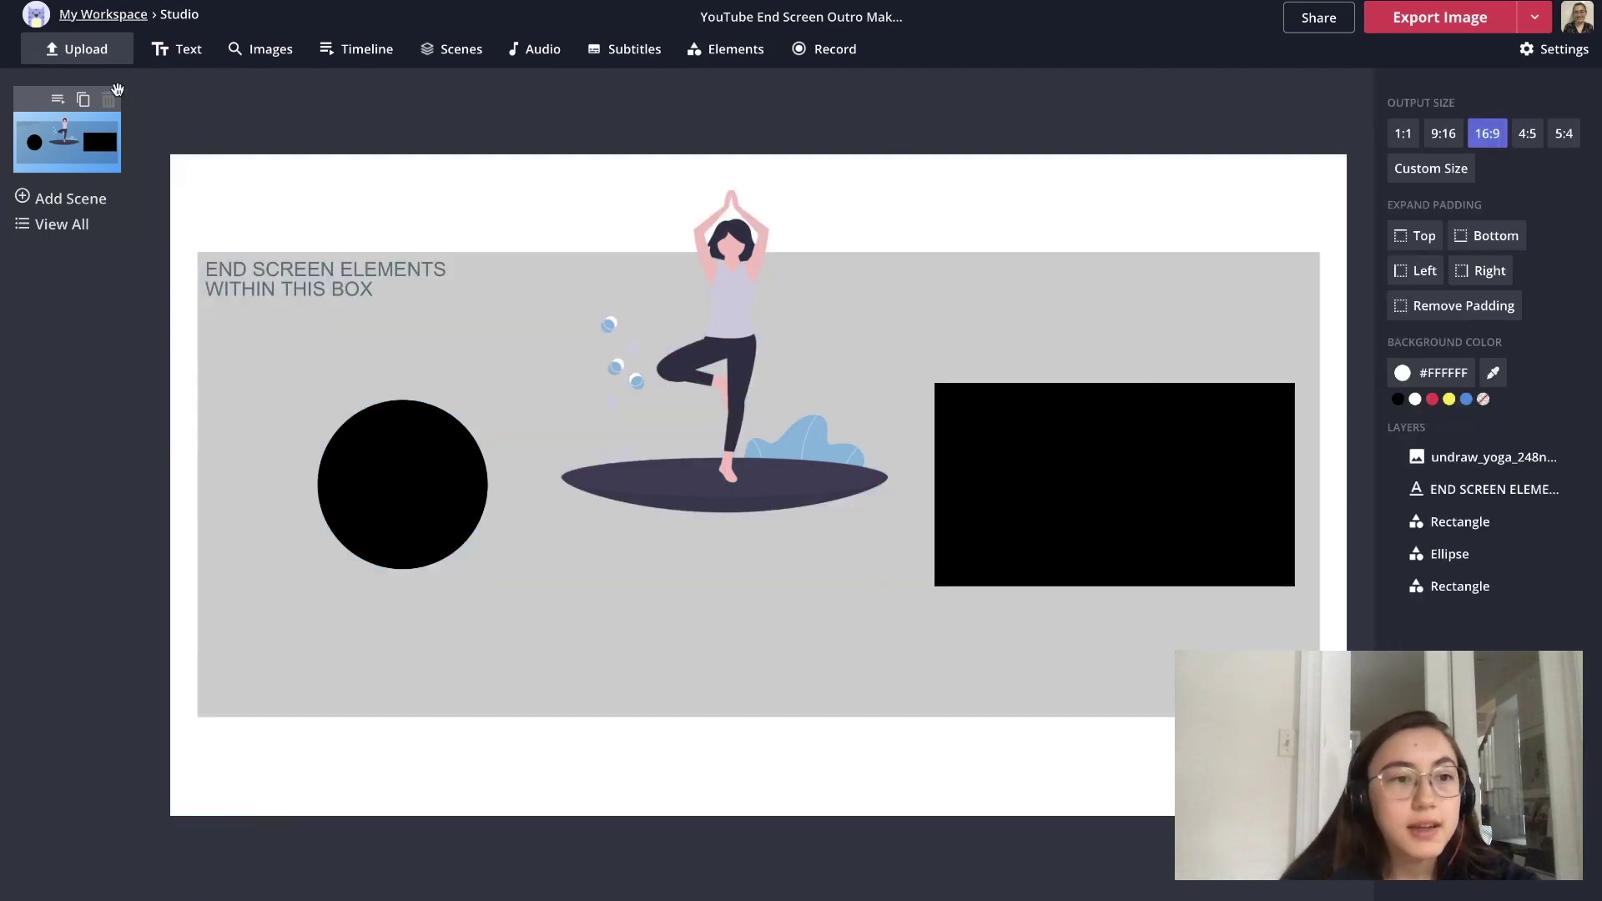
- Add a 'pastel gradient' image, stretch it over the canvas, and send it two layers back
{"action": "left_click", "coordinate": [266, 50]}
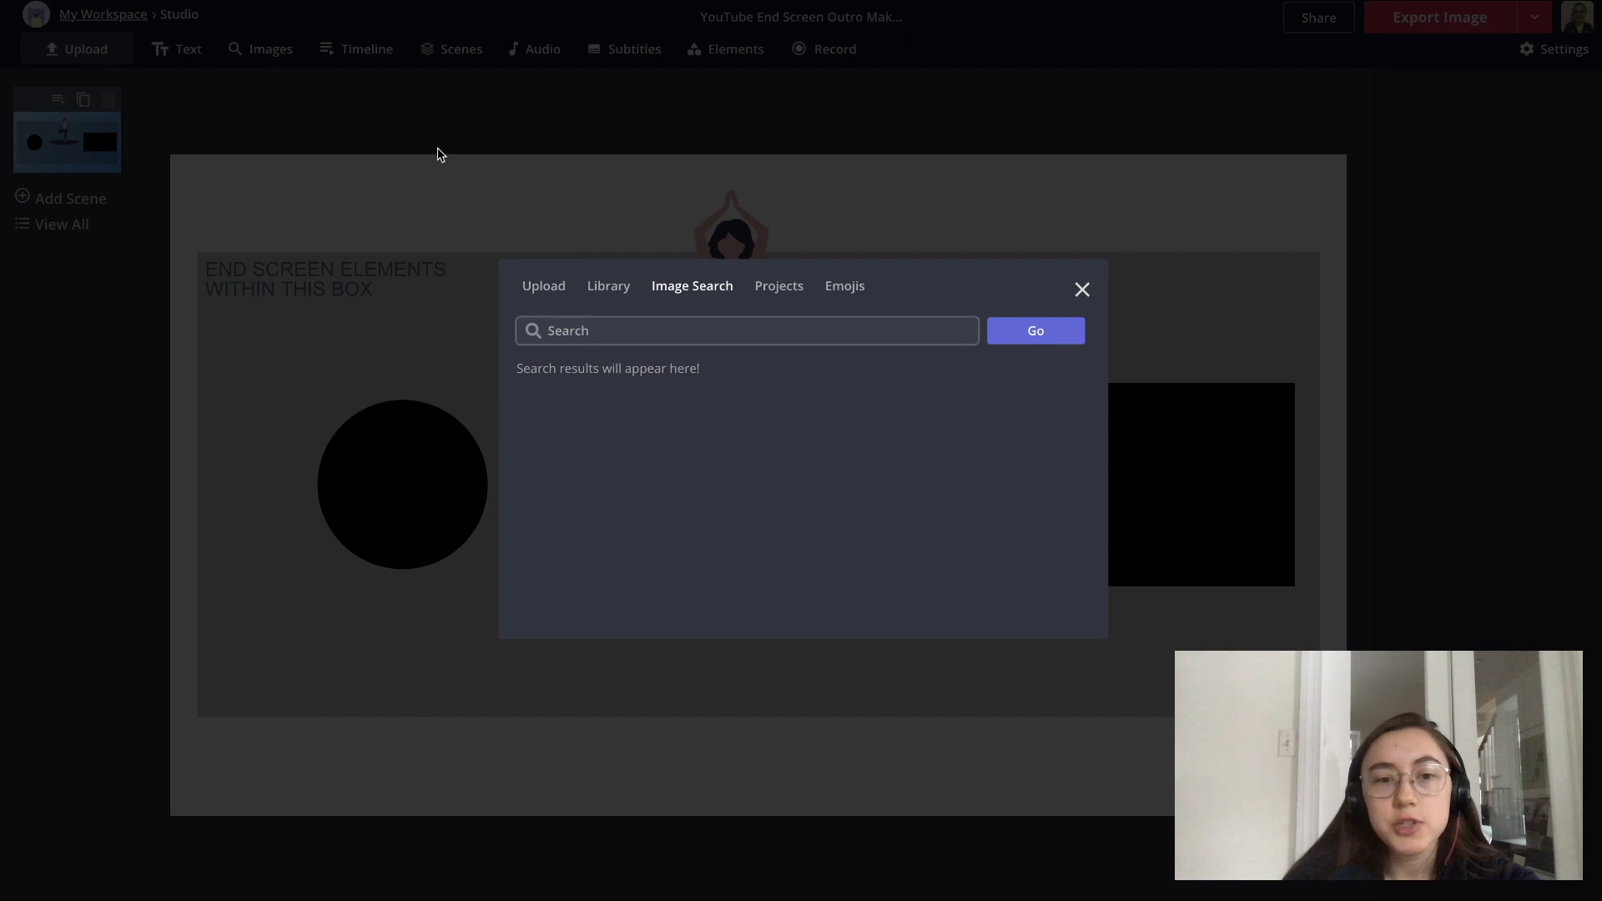
{"action": "type", "text": "pastel g"}
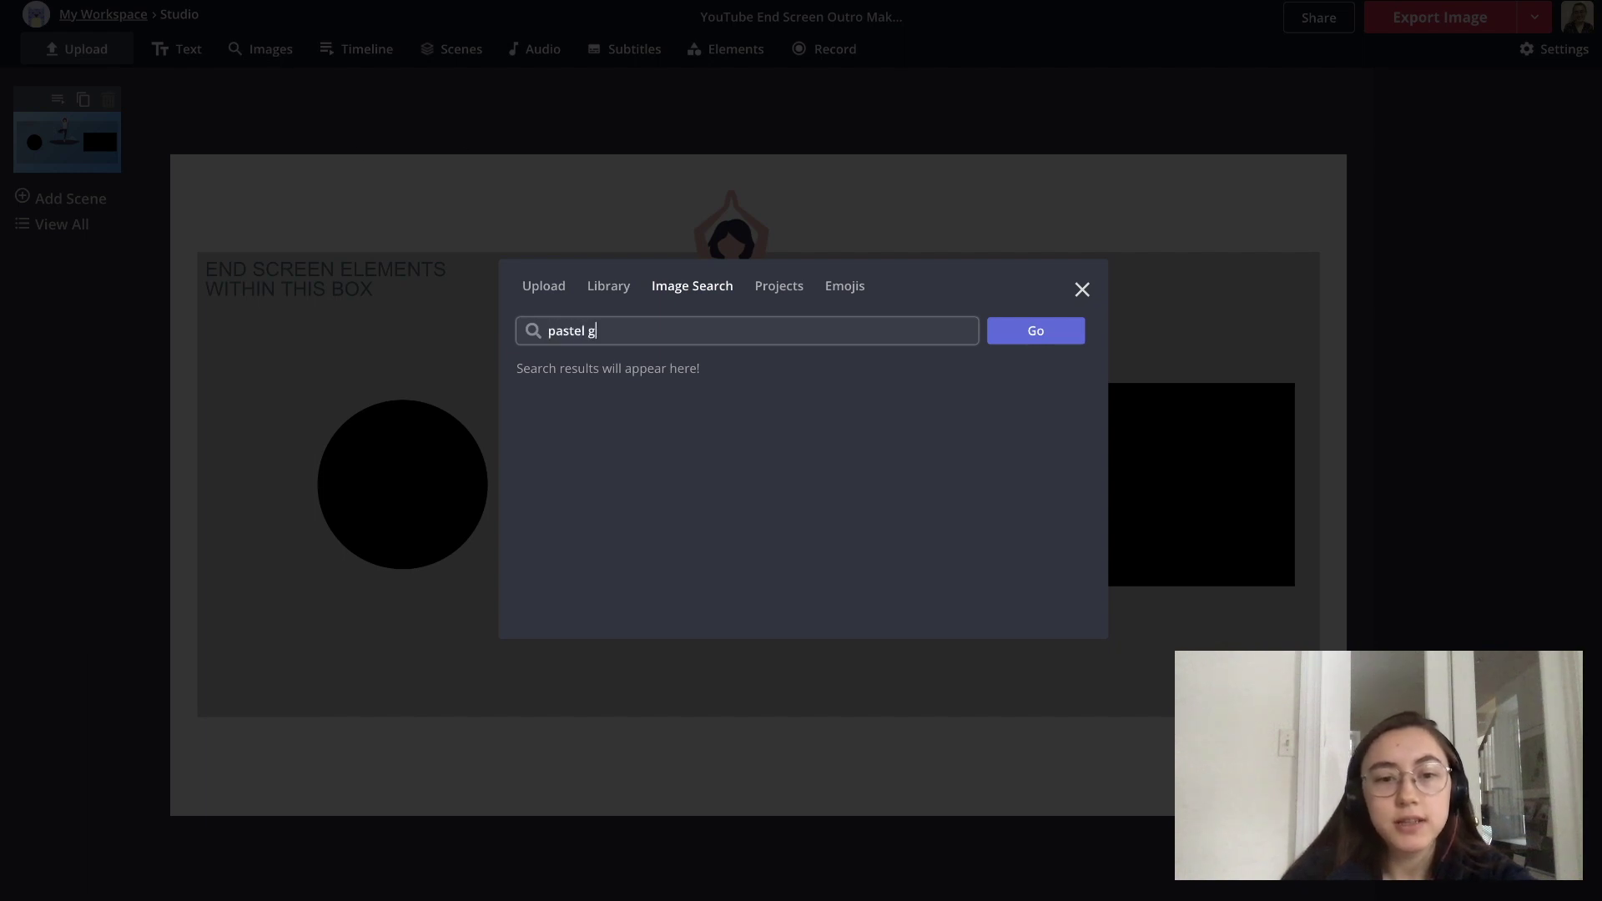
{"action": "type", "text": "radient"}
{"action": "key", "text": "Return"}
{"action": "left_click", "coordinate": [873, 229]}
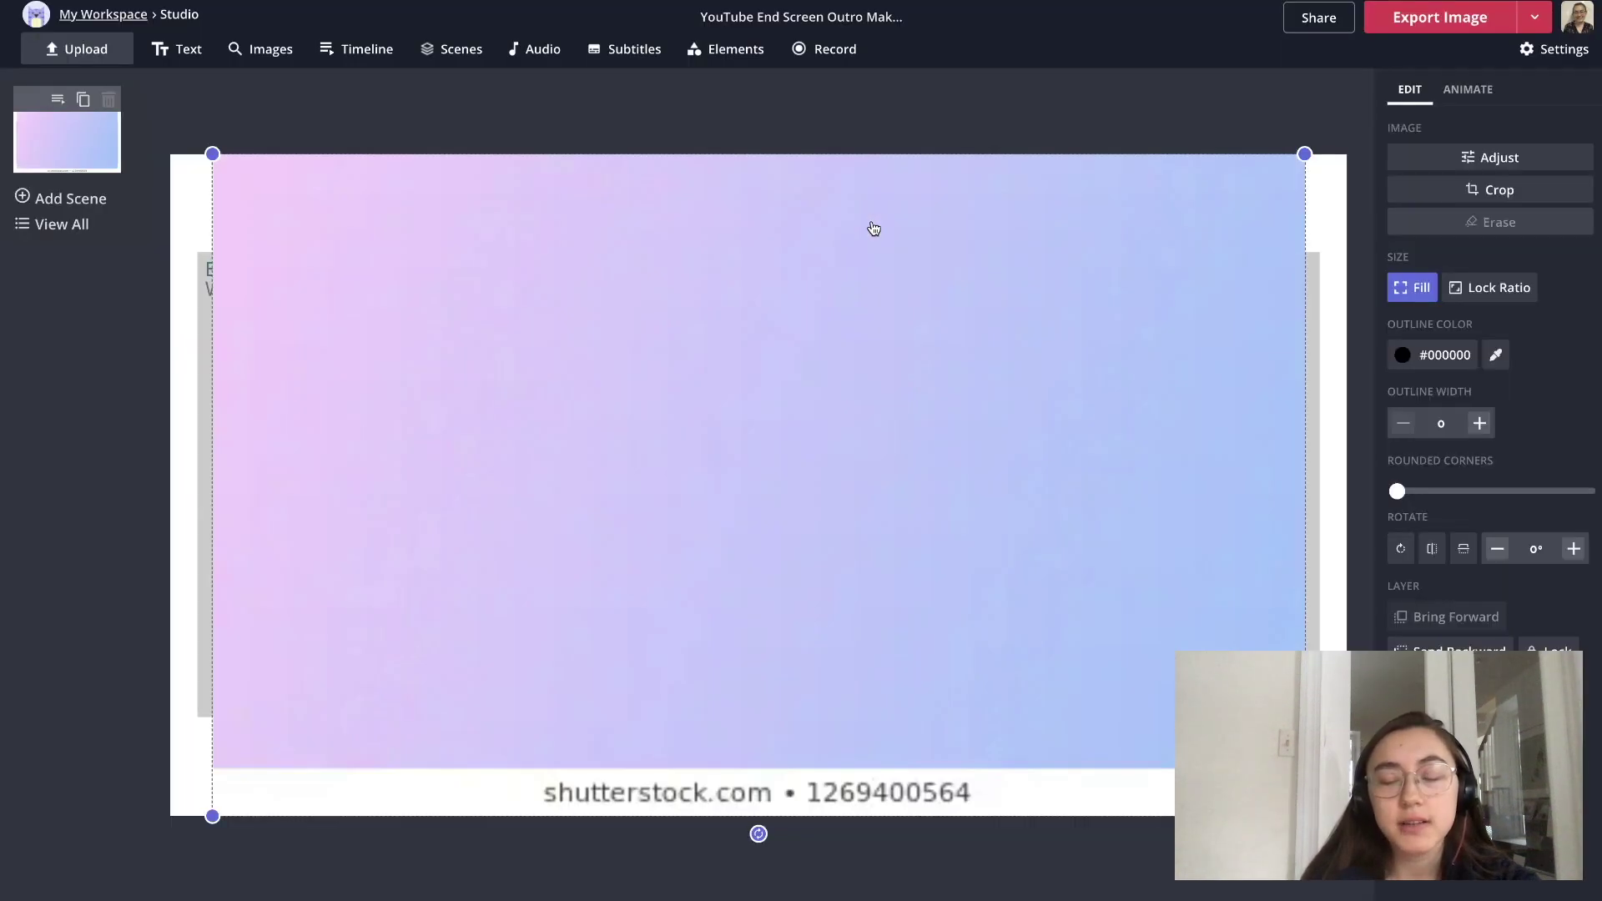
{"action": "left_click_drag", "start_coordinate": [829, 479], "coordinate": [779, 468]}
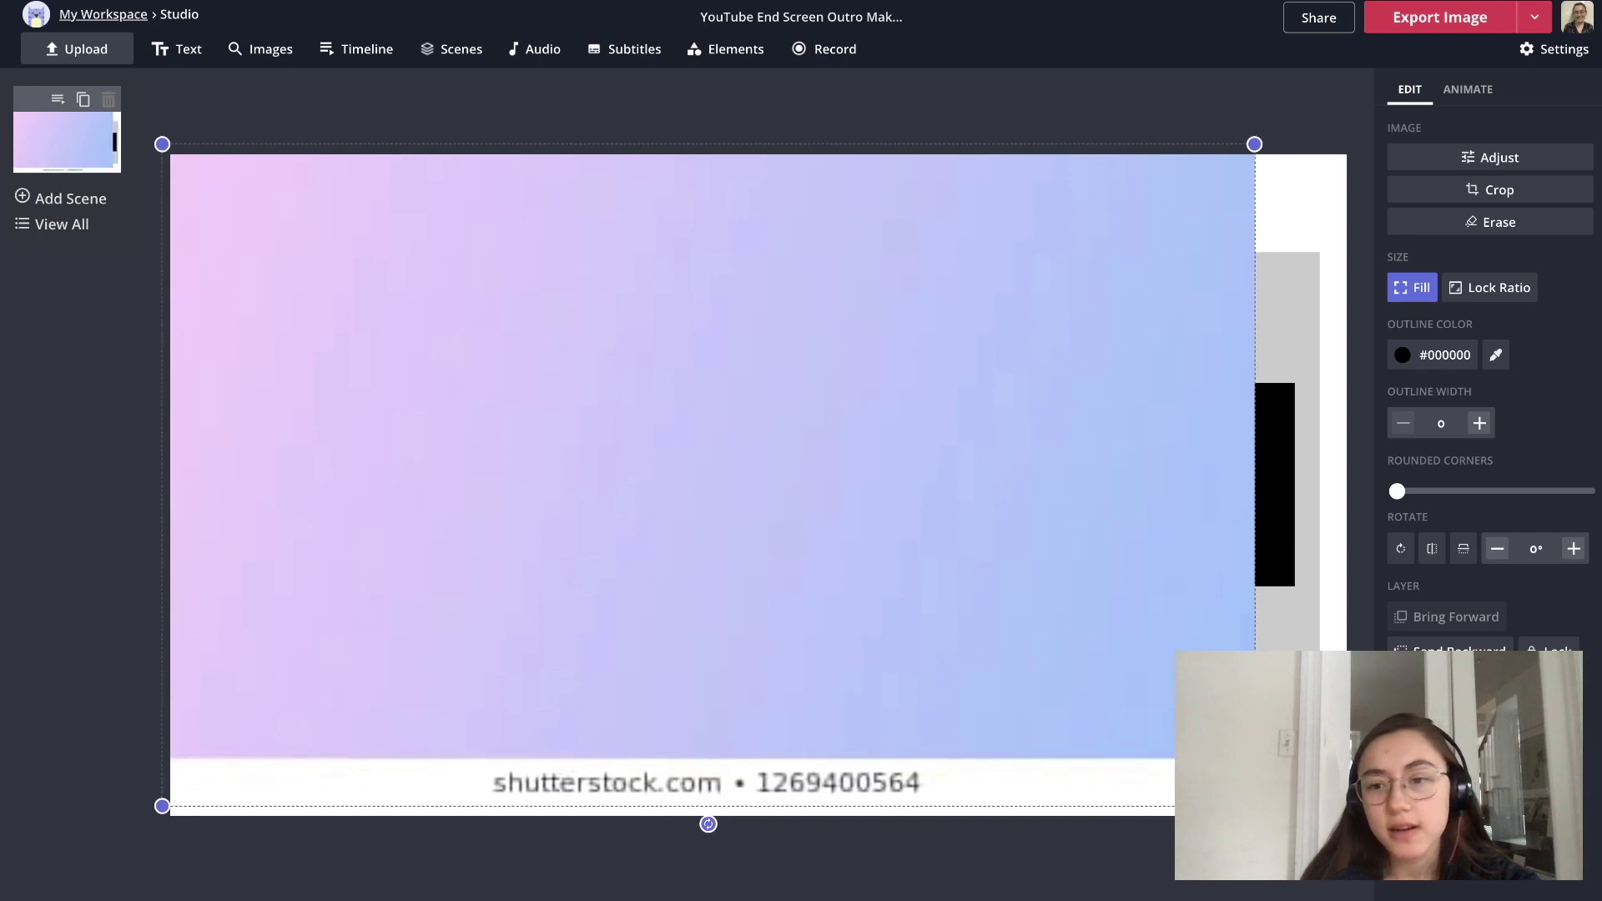
{"action": "left_click_drag", "start_coordinate": [1254, 806], "coordinate": [1354, 882]}
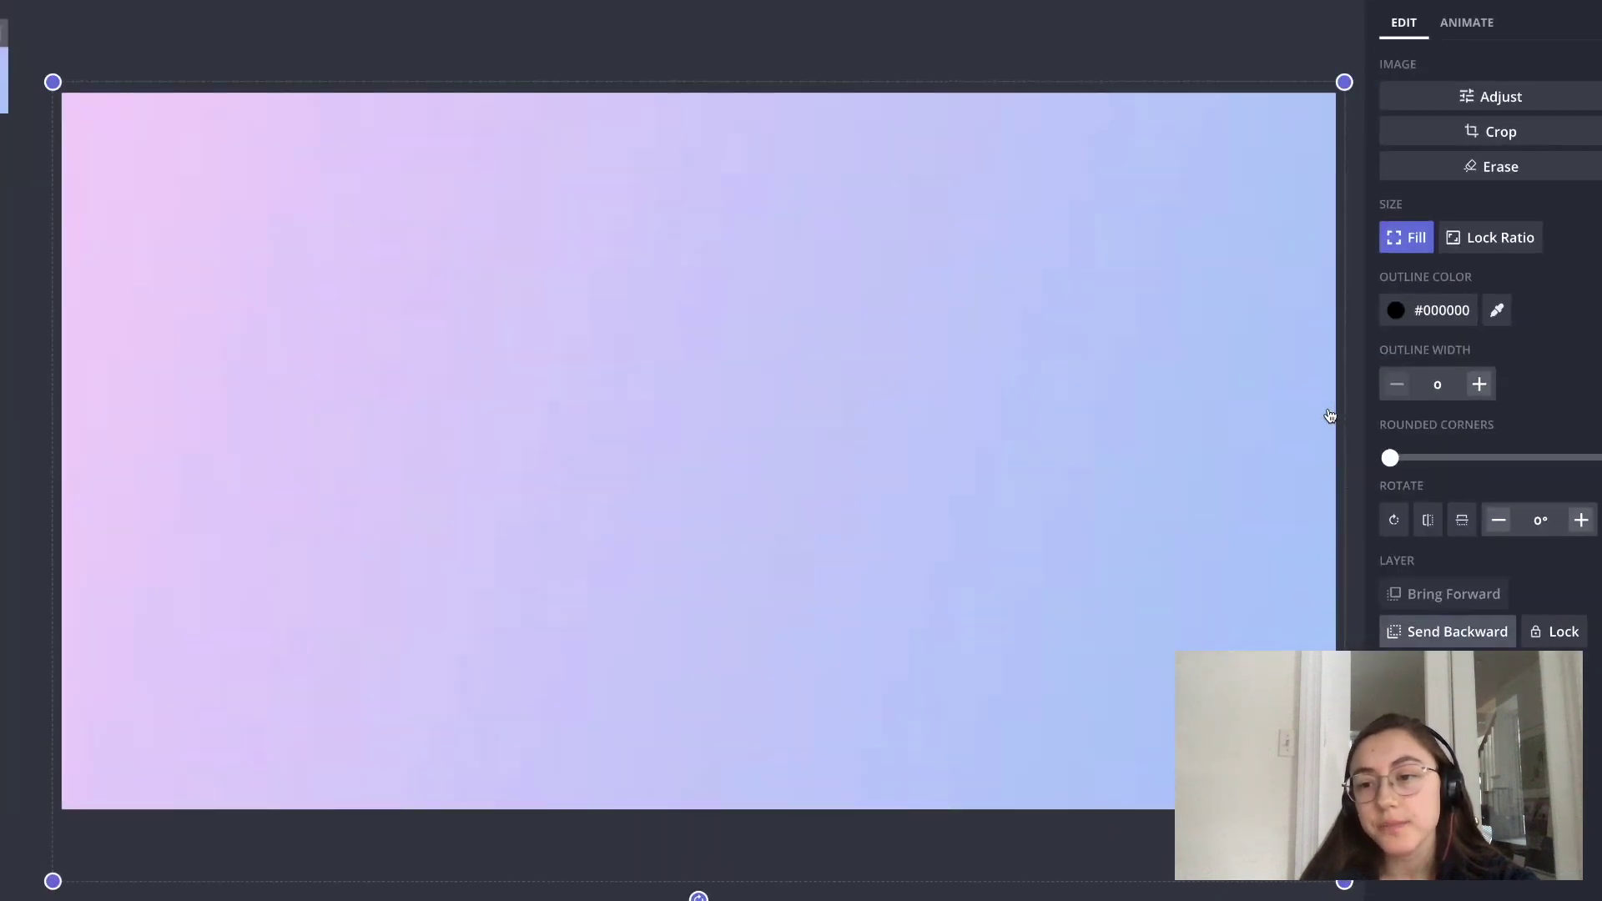
{"action": "left_click", "coordinate": [1448, 632]}
{"action": "left_click", "coordinate": [1447, 632]}
{"action": "left_click", "coordinate": [1447, 631]}
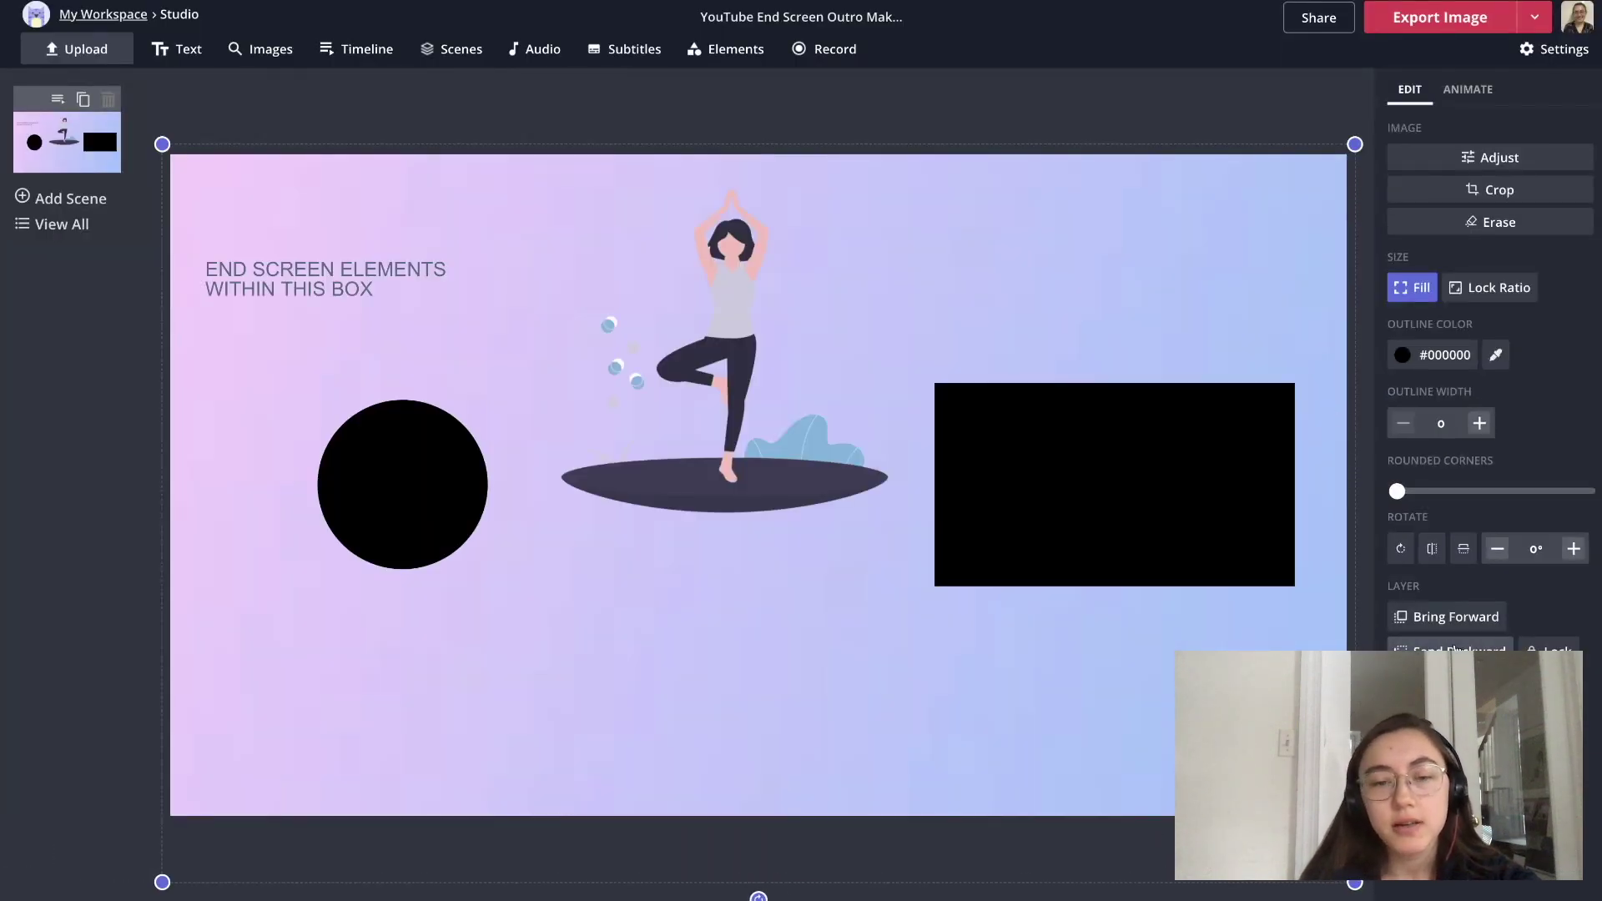
- Send the gradient behind the translucent end-screen box and check the circle and rectangle
{"action": "left_click", "coordinate": [1451, 647]}
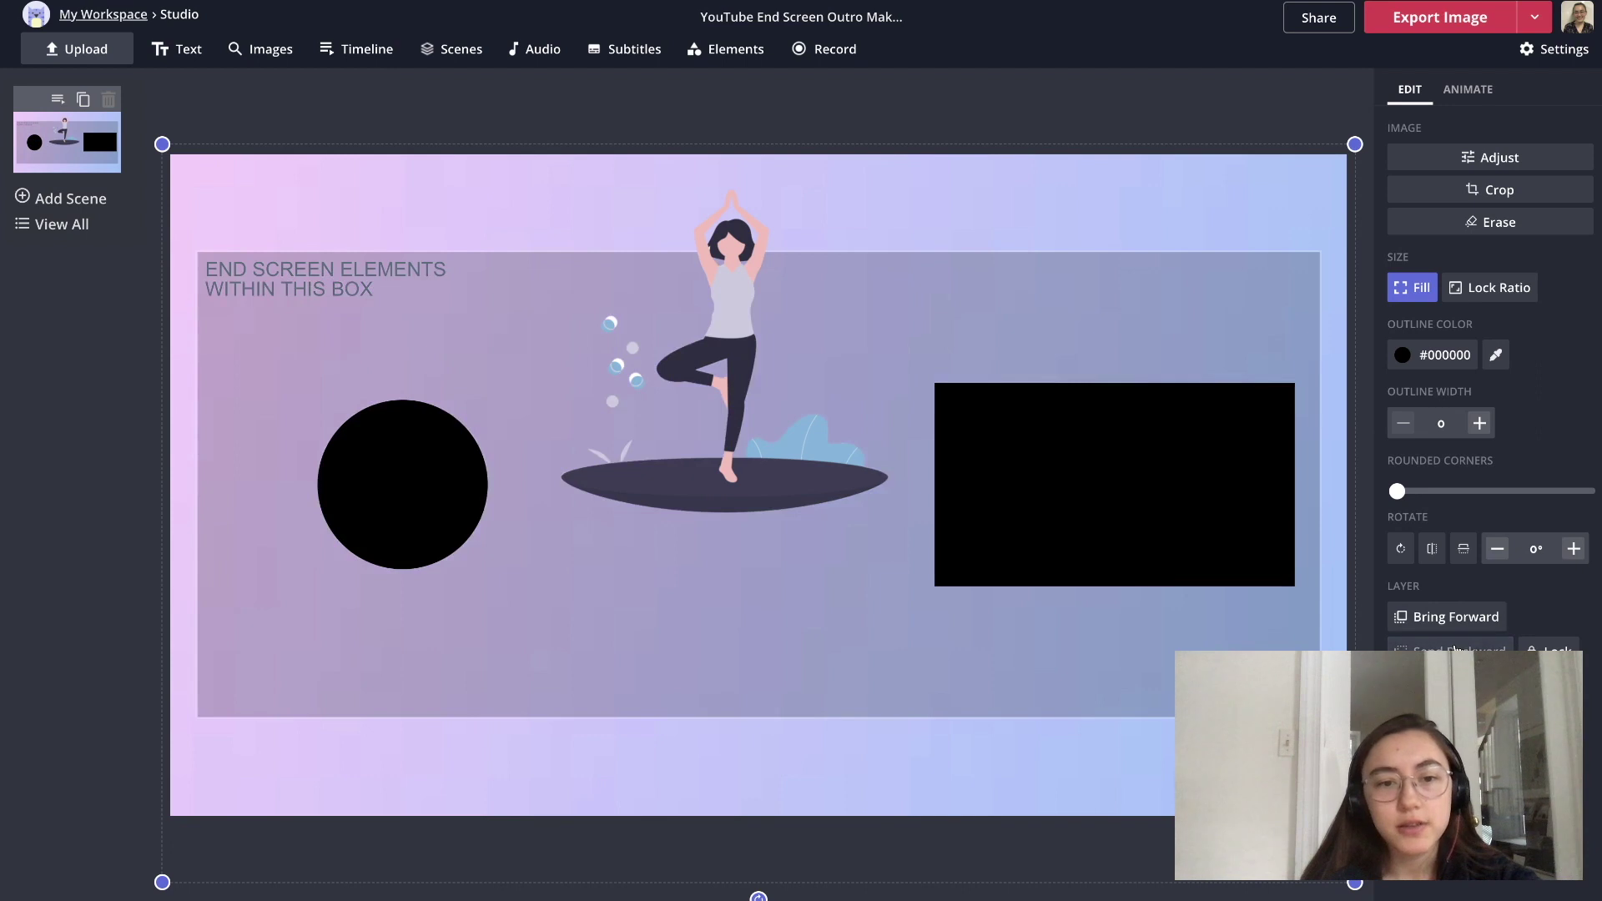
{"action": "left_click", "coordinate": [419, 503]}
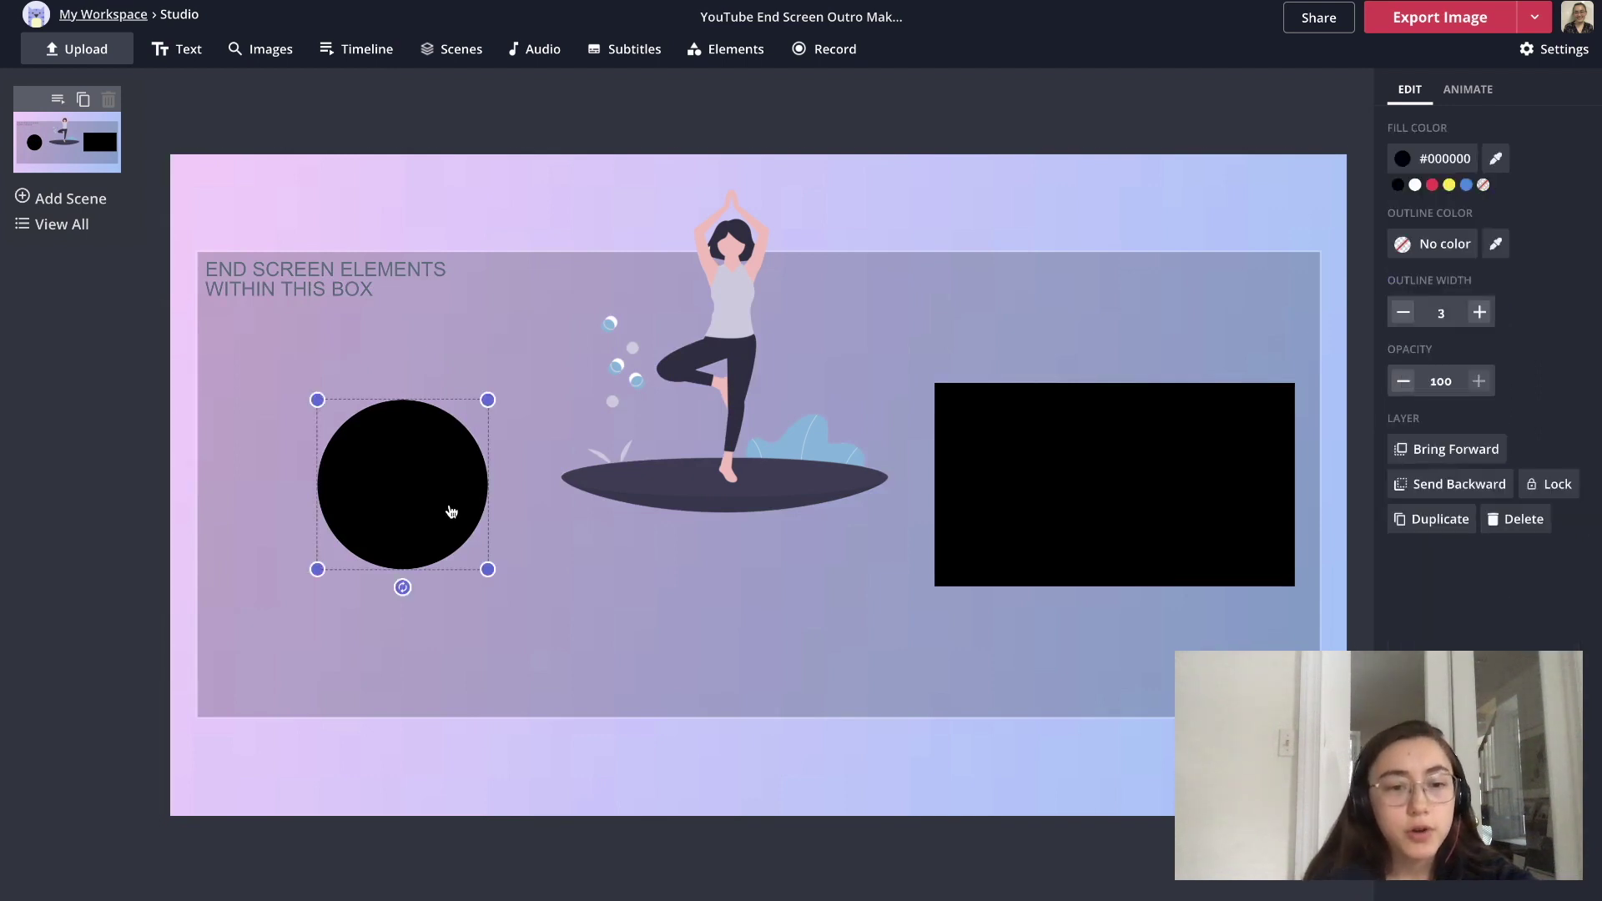
{"action": "left_click", "coordinate": [1196, 475]}
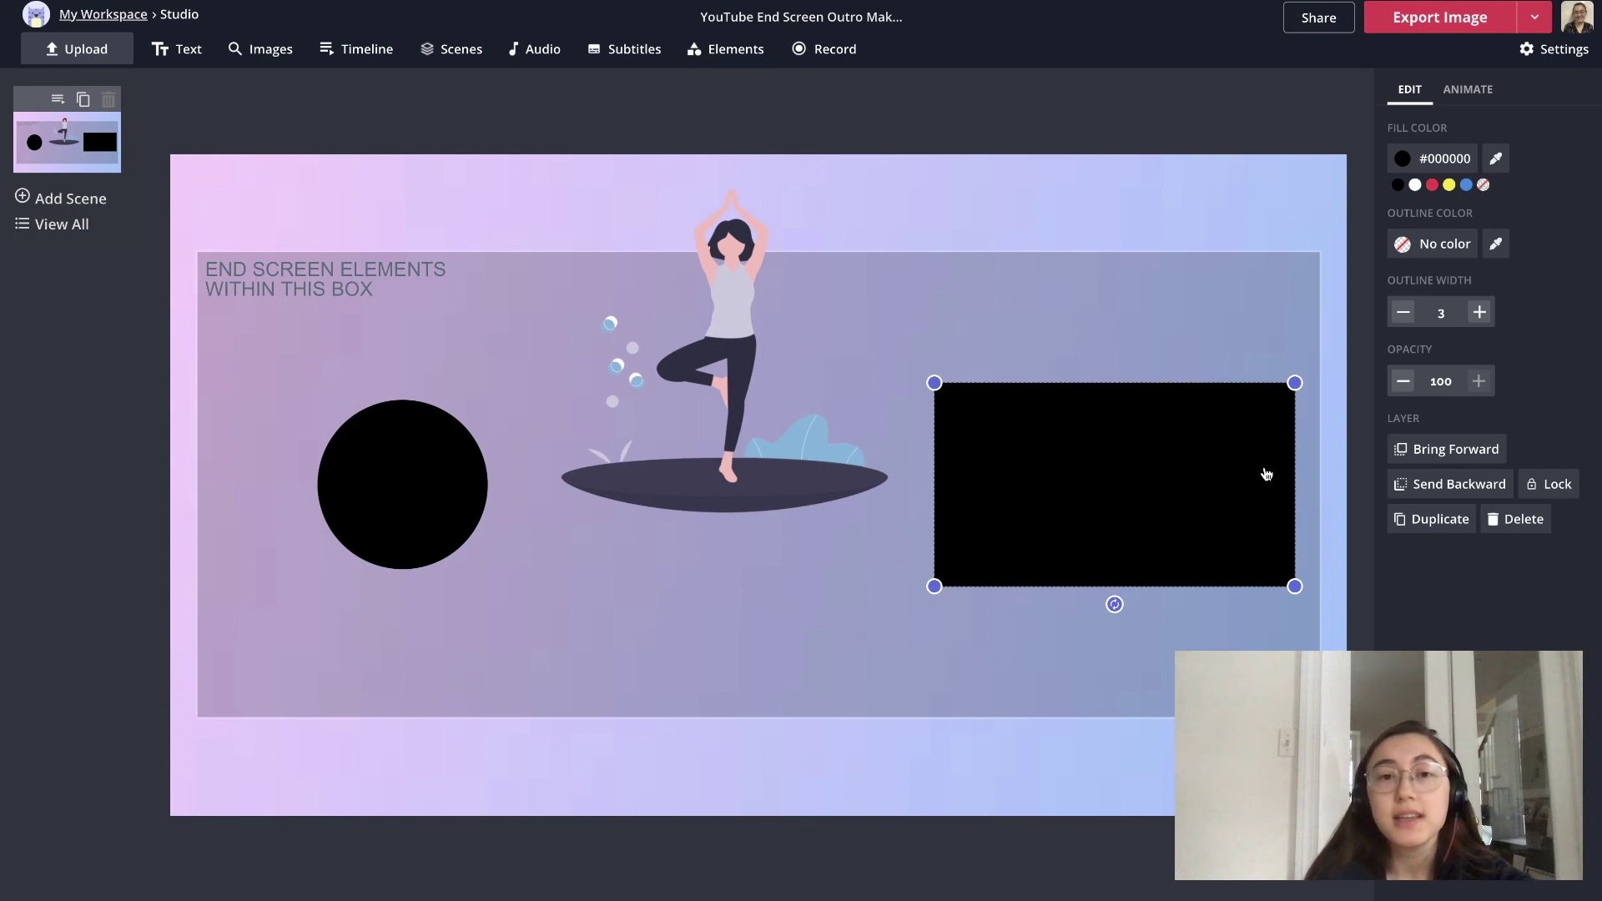
{"action": "left_click", "coordinate": [434, 511]}
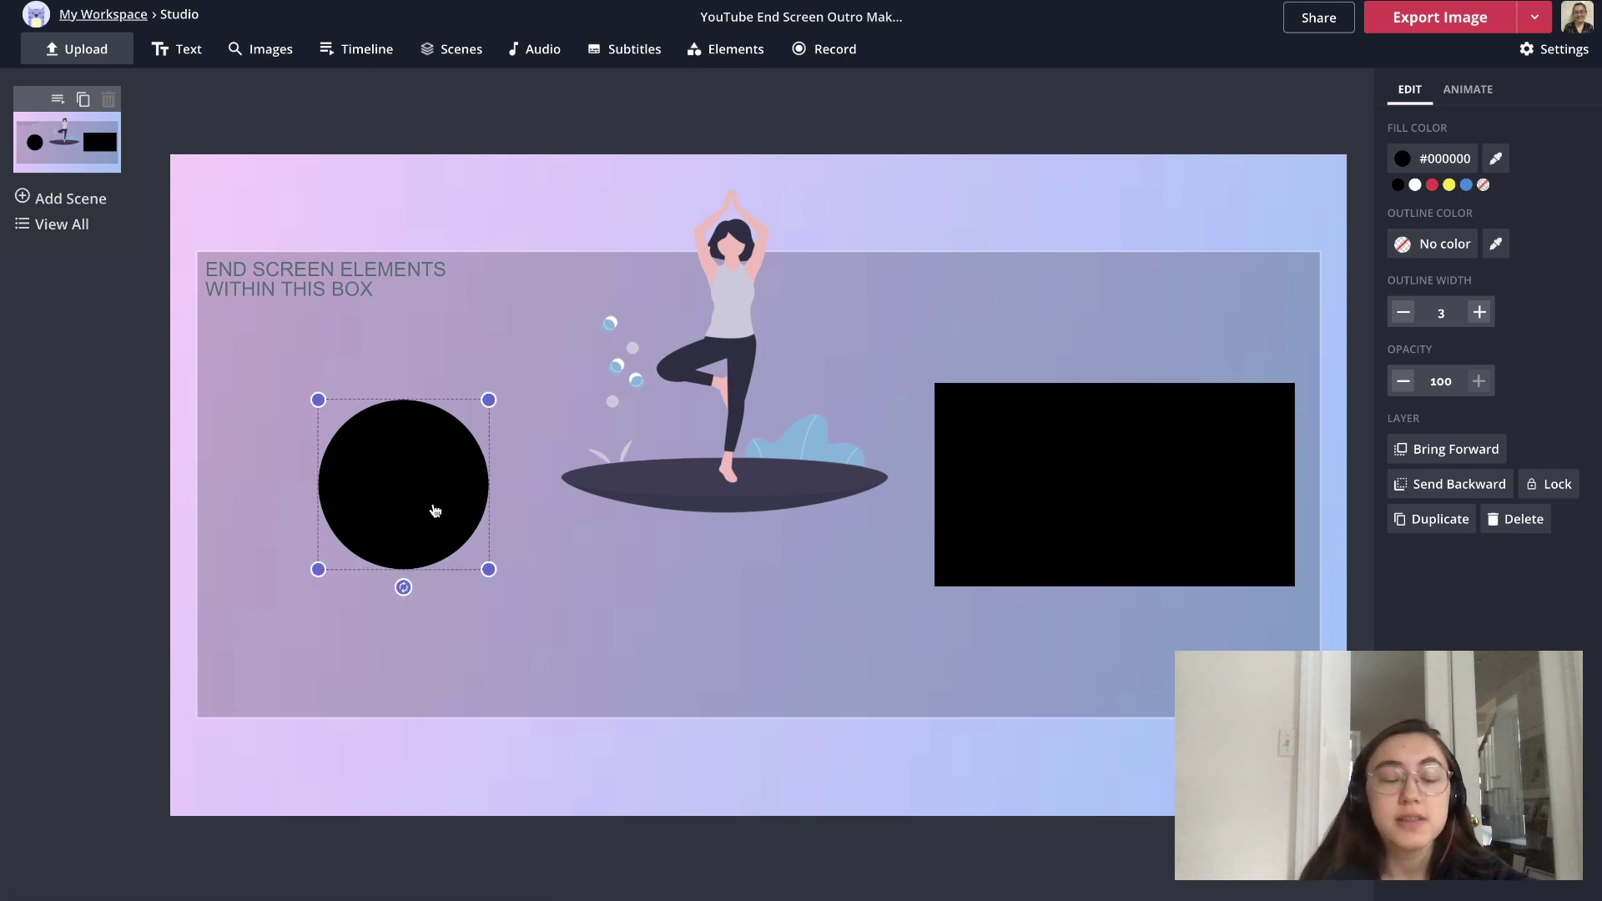
{"action": "left_click", "coordinate": [437, 126]}
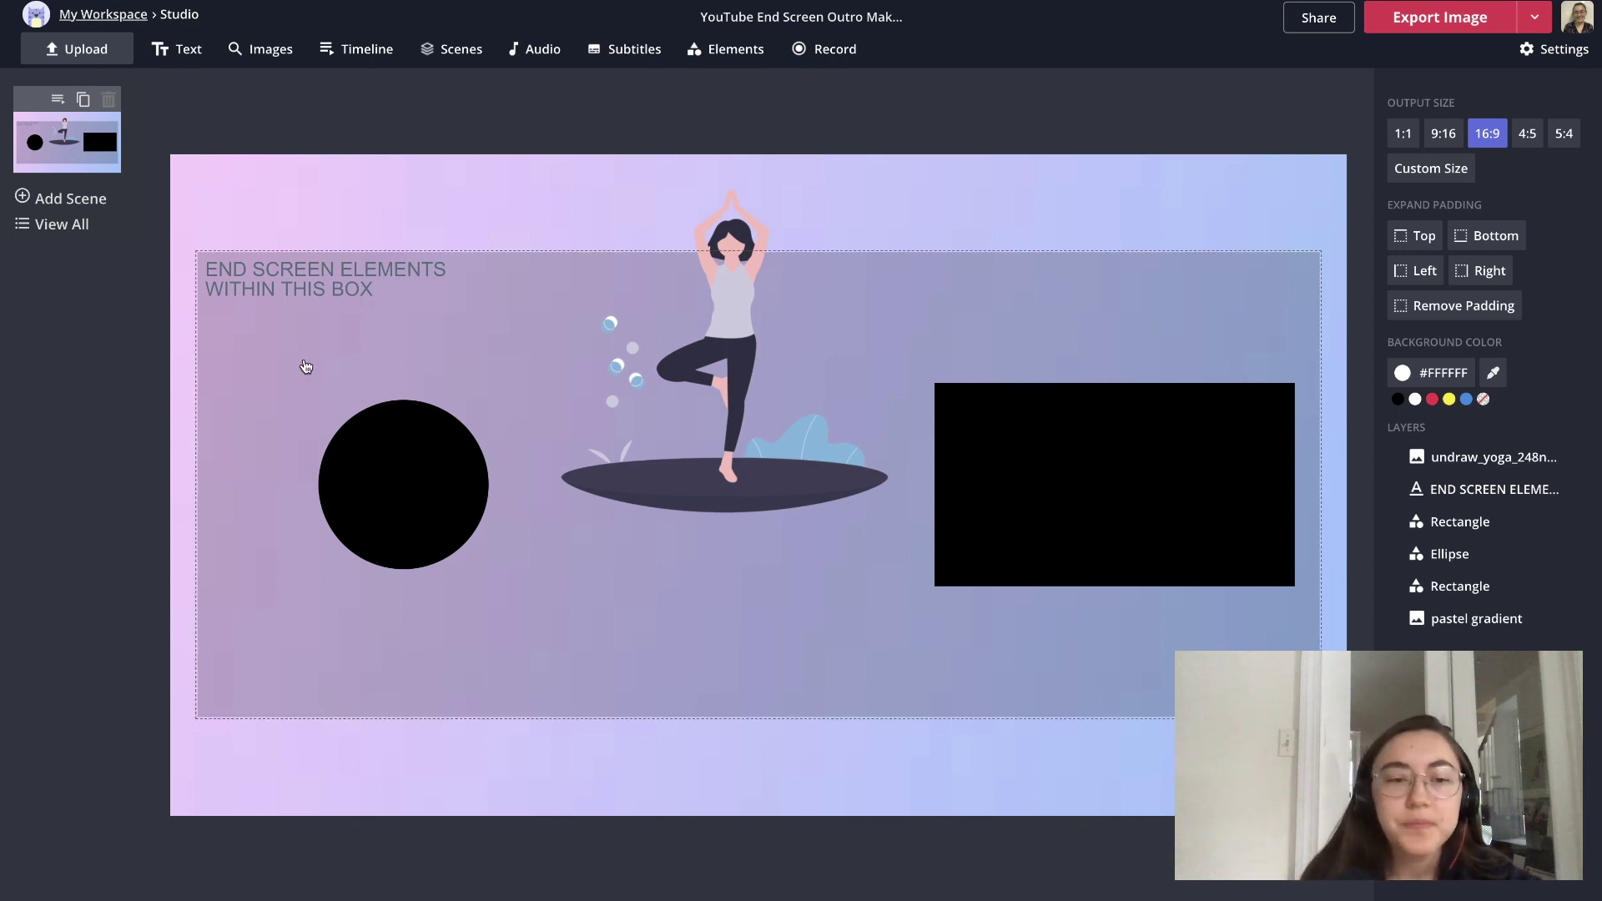
- Add a Fredoka One 'subscribe!' text box above the black circle
{"action": "left_click", "coordinate": [185, 63]}
{"action": "left_click", "coordinate": [384, 254]}
{"action": "key", "text": "ctrl+z"}
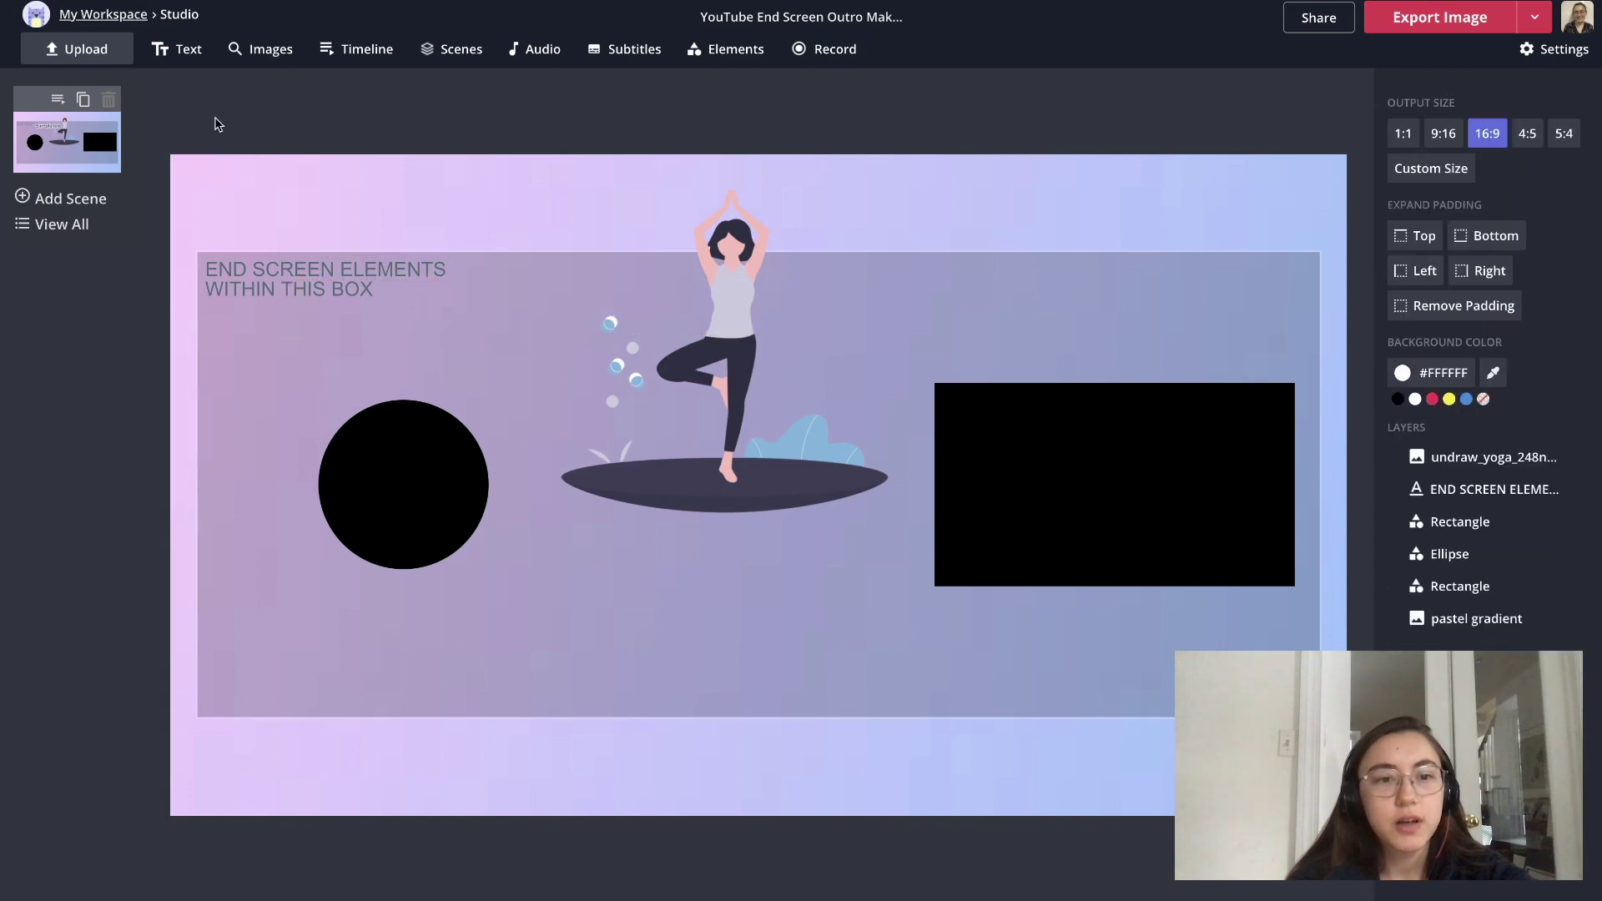
{"action": "left_click", "coordinate": [179, 49]}
{"action": "left_click_drag", "start_coordinate": [582, 286], "coordinate": [553, 305]}
{"action": "double_click", "coordinate": [508, 310]}
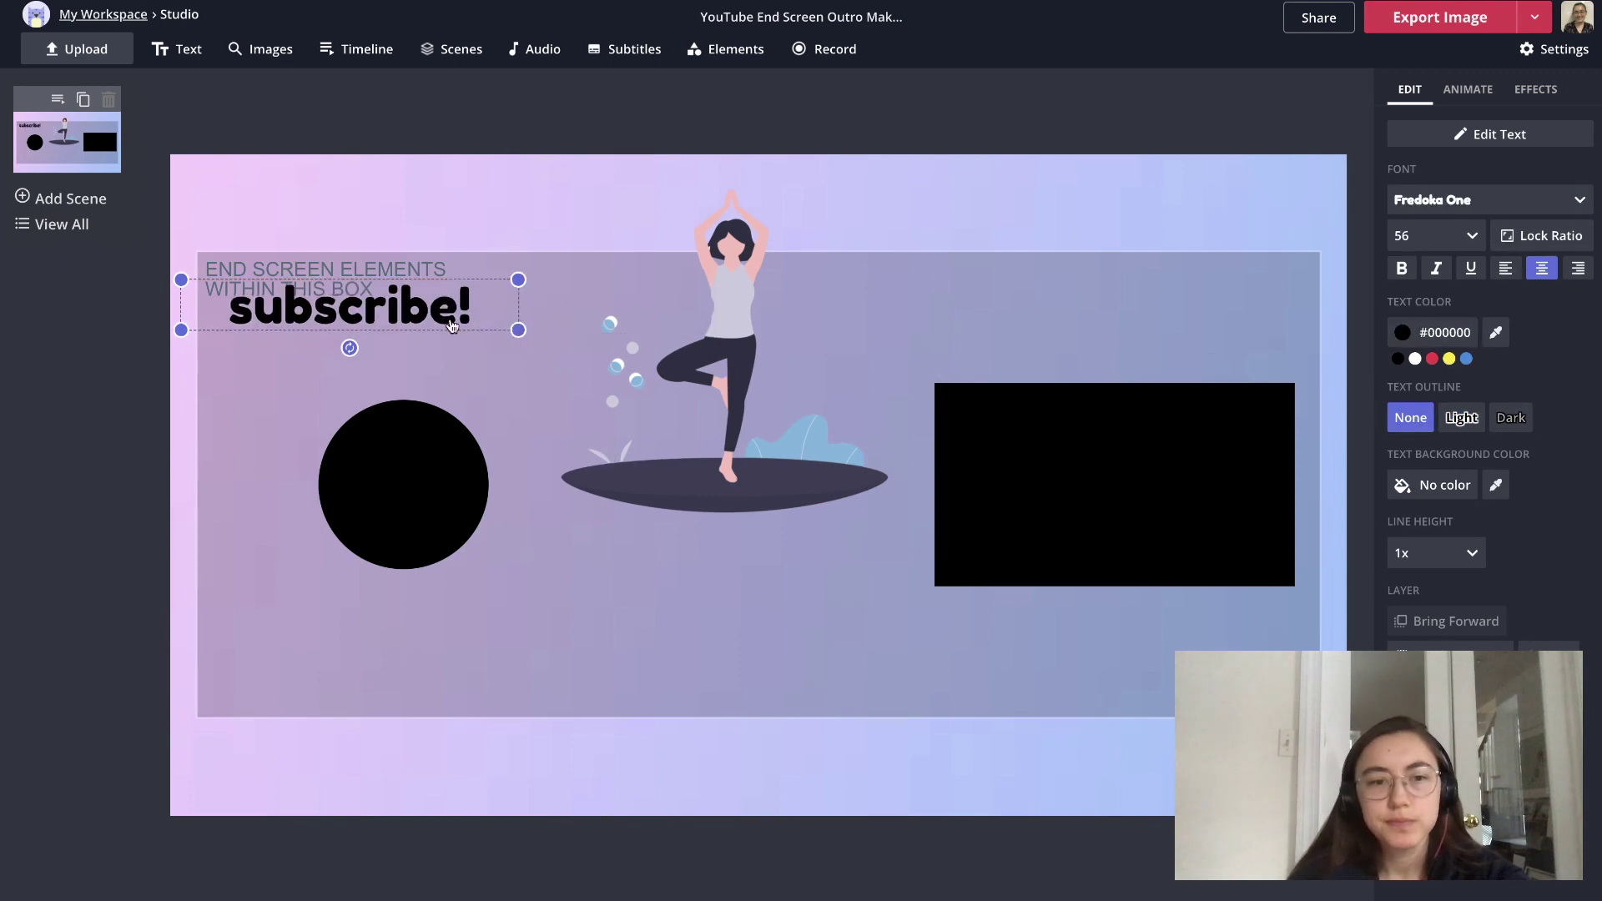
{"action": "left_click_drag", "start_coordinate": [451, 326], "coordinate": [473, 342]}
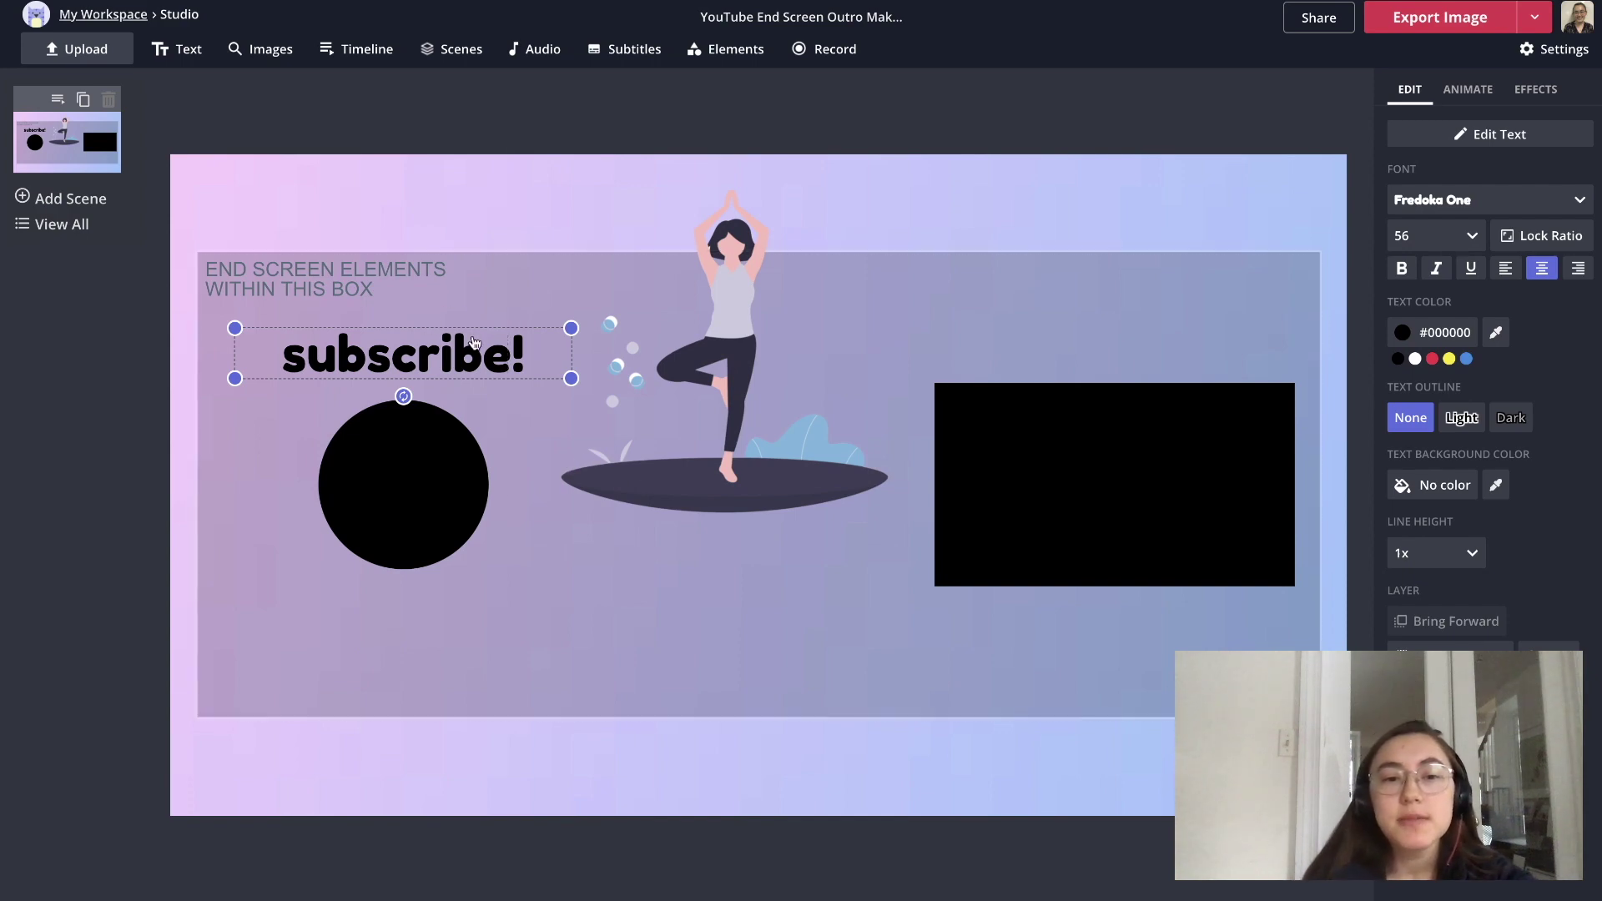
- Colour the subscribe! text dark #3F3D56 by sampling the ellipse
{"action": "left_click", "coordinate": [1496, 334]}
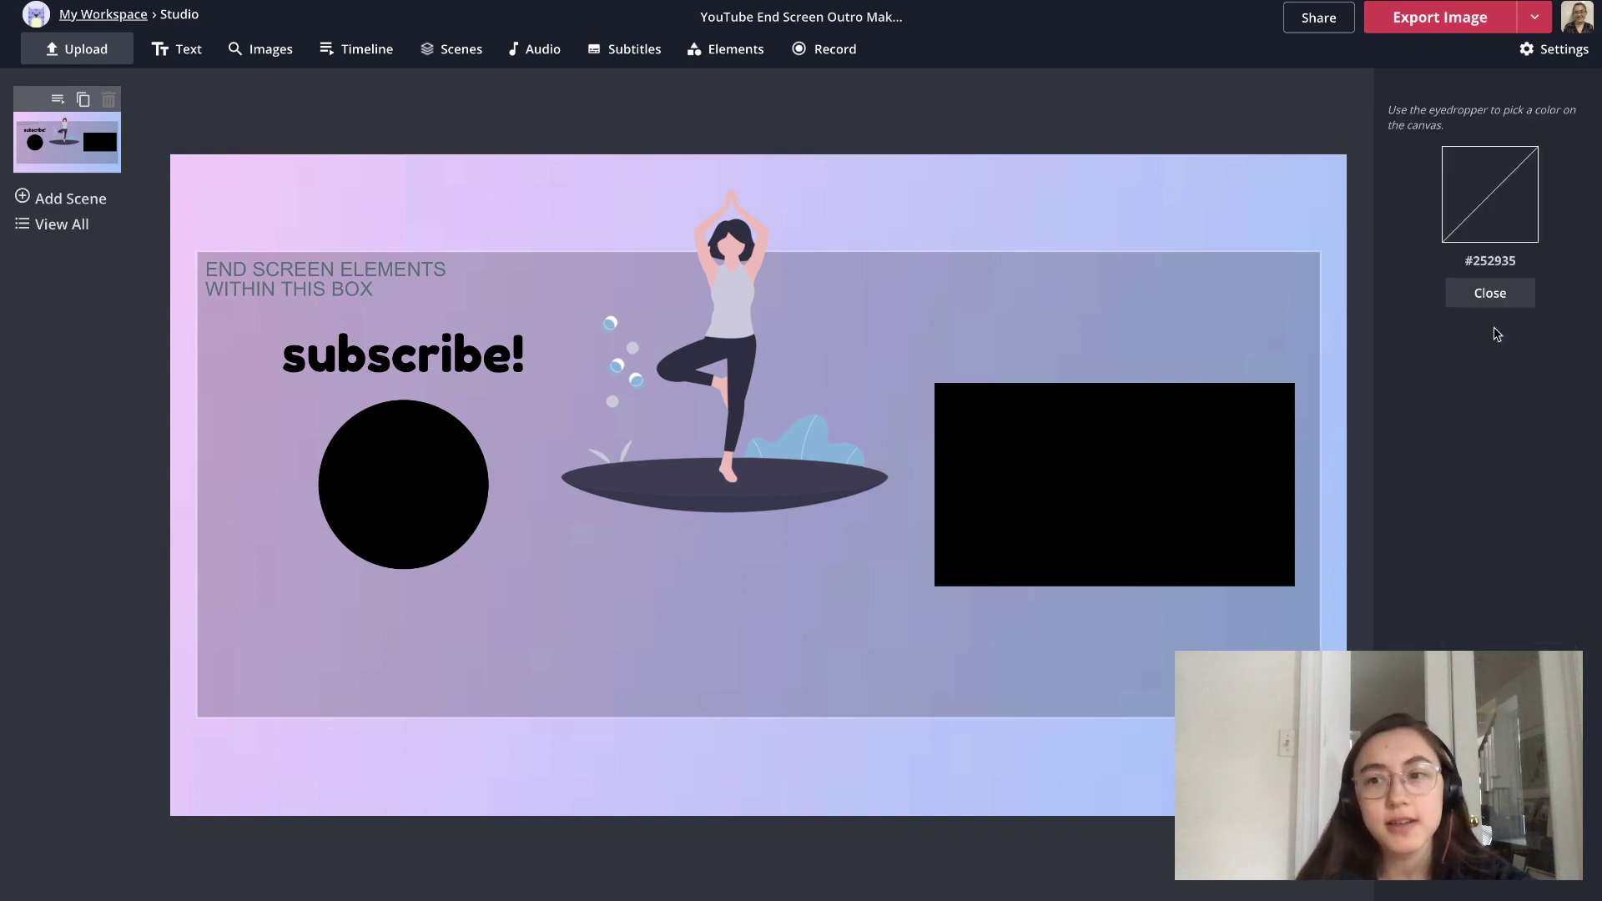
{"action": "left_click", "coordinate": [673, 480]}
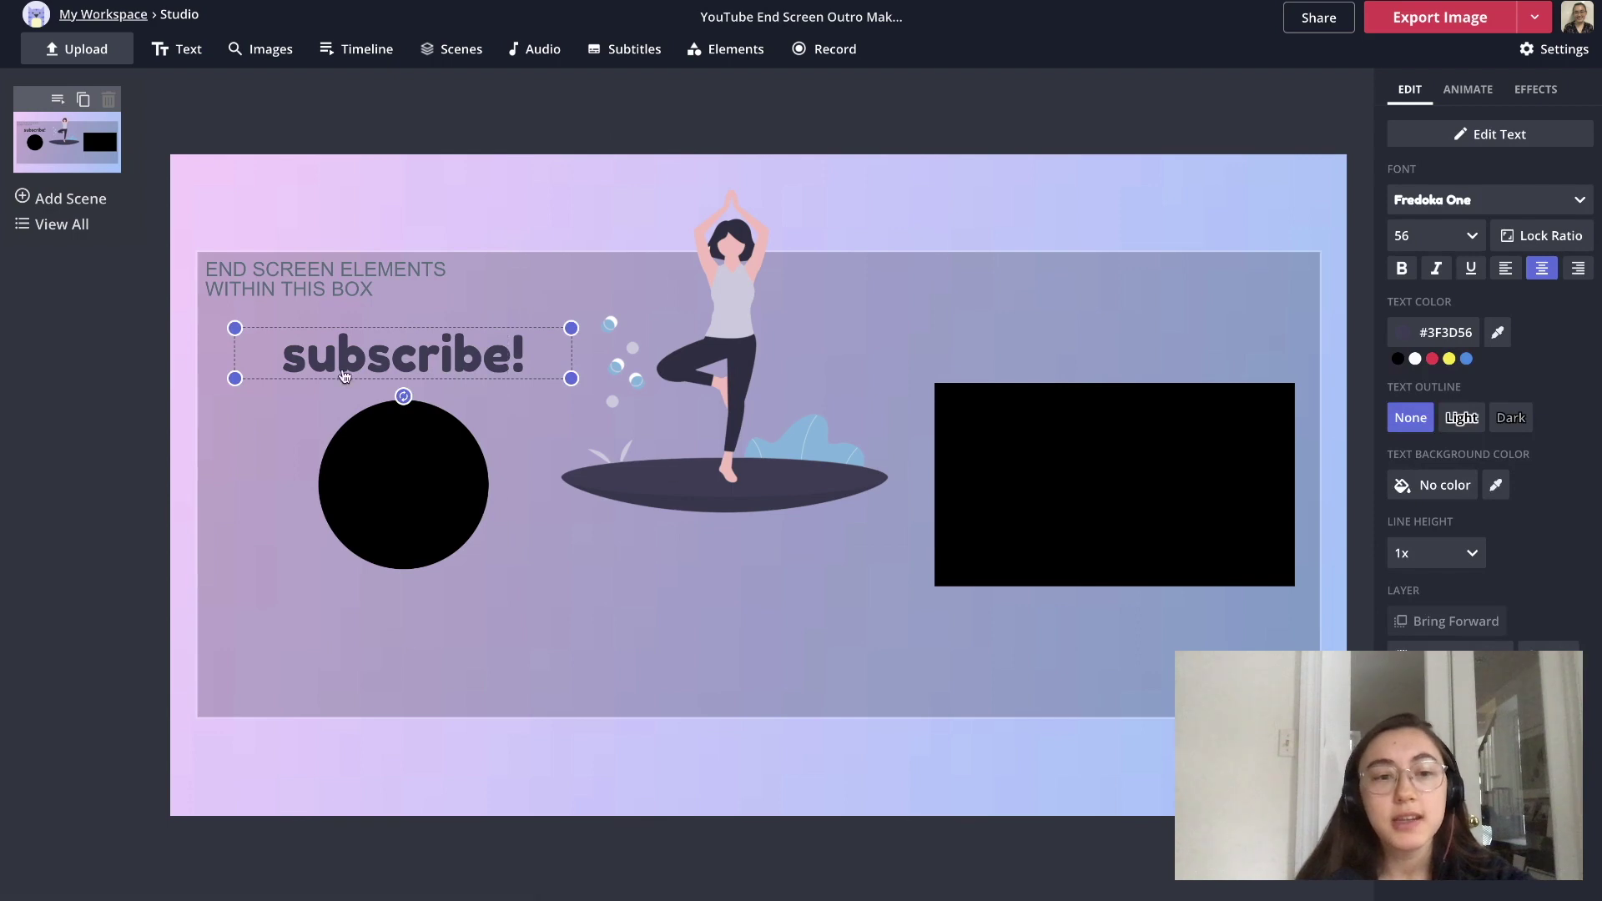
{"action": "left_click", "coordinate": [315, 419]}
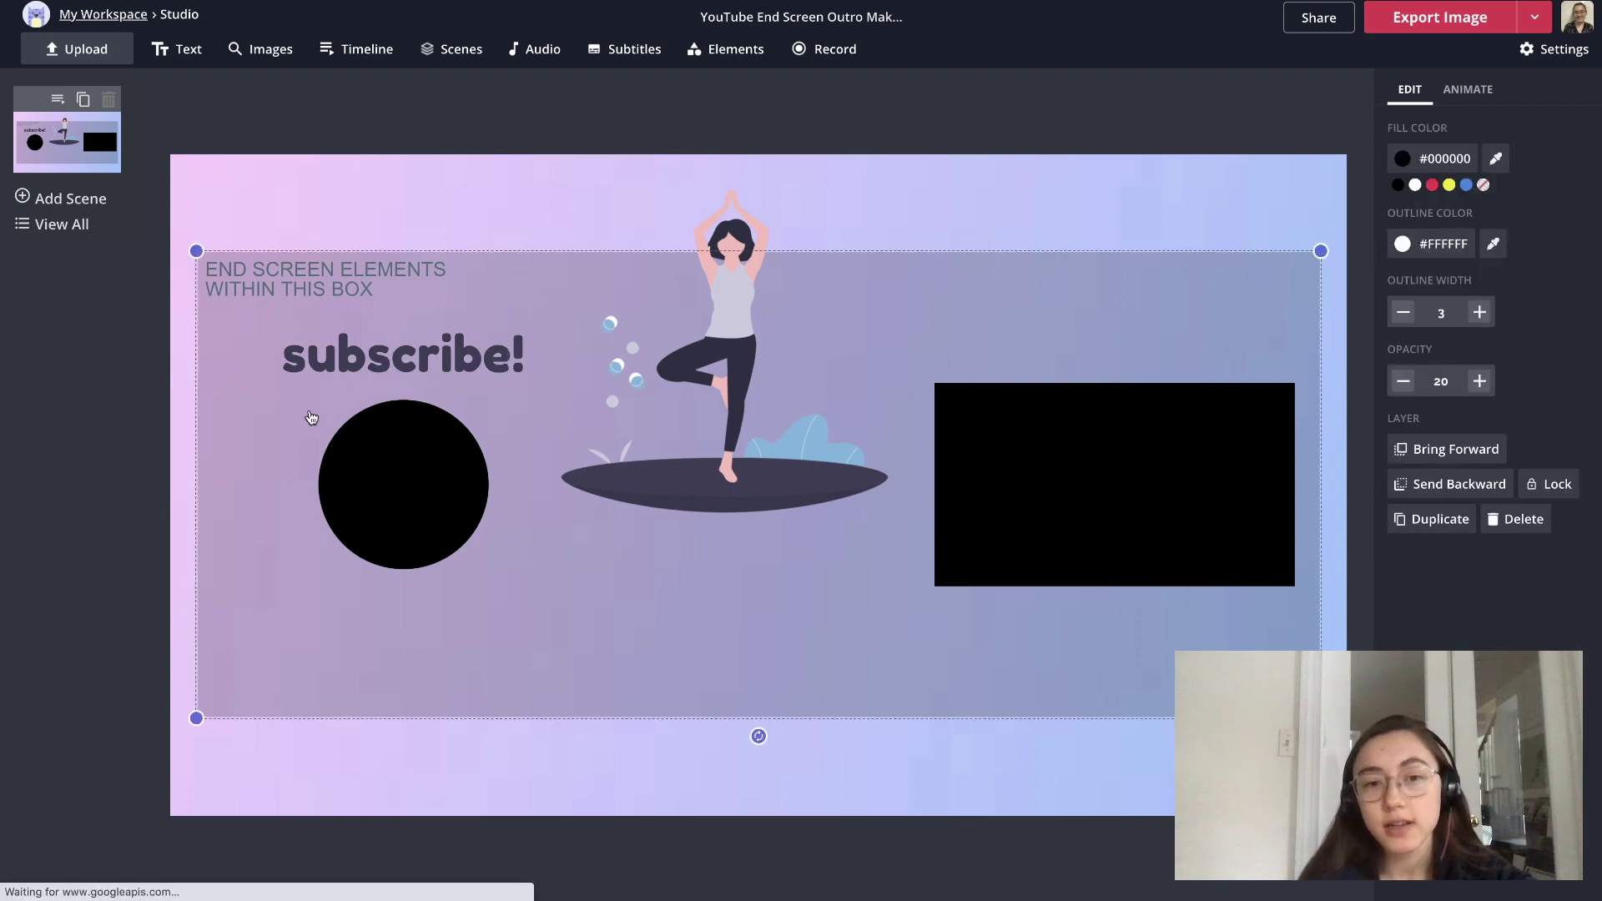
{"action": "left_click", "coordinate": [447, 376]}
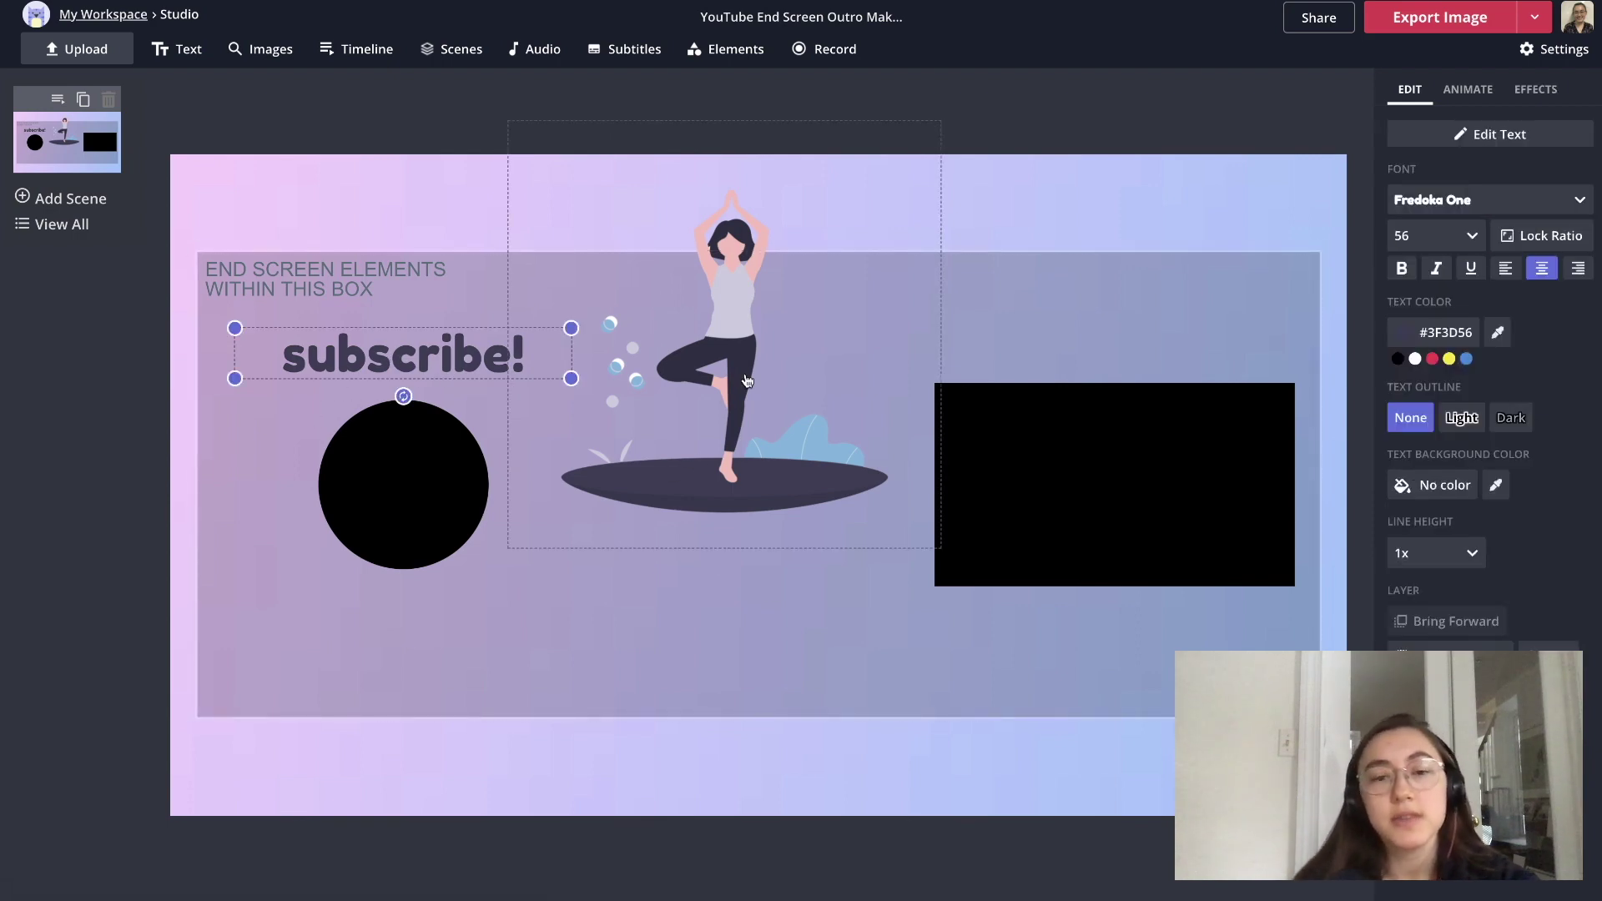
- Duplicate the heading as 'keep chilling' above the rectangle and shift headings and shapes lower
{"action": "key", "text": "ctrl+c"}
{"action": "key", "text": "ctrl+v"}
{"action": "left_click_drag", "start_coordinate": [467, 371], "coordinate": [1093, 350]}
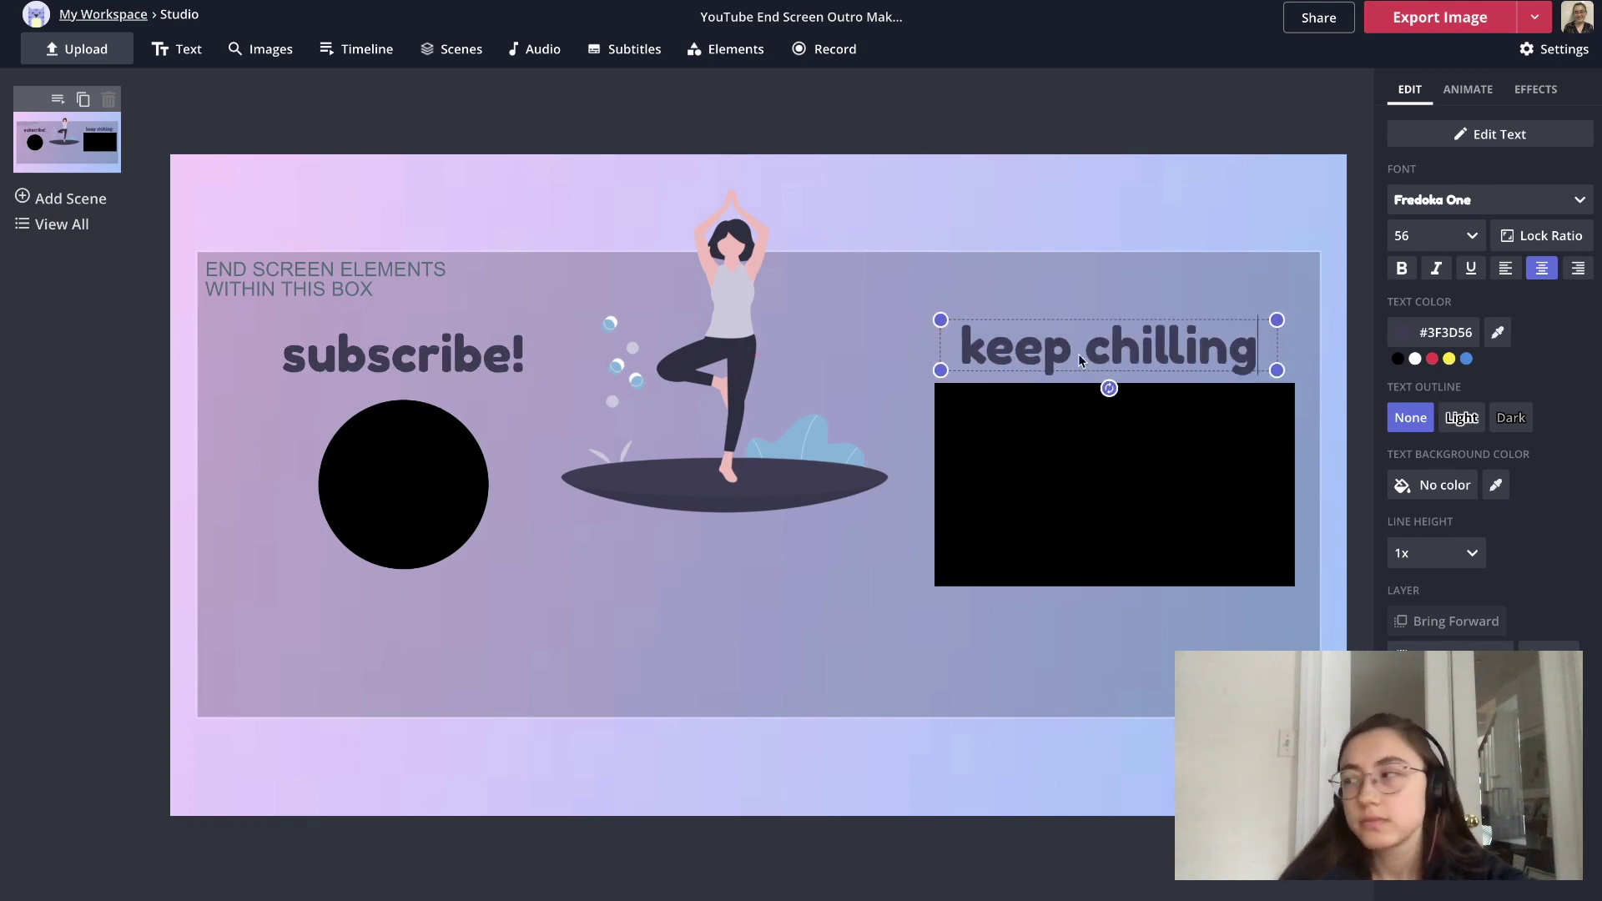
{"action": "left_click_drag", "start_coordinate": [1098, 451], "coordinate": [1098, 525]}
{"action": "left_click_drag", "start_coordinate": [1085, 347], "coordinate": [1085, 405]}
{"action": "left_click_drag", "start_coordinate": [383, 498], "coordinate": [383, 561]}
{"action": "left_click_drag", "start_coordinate": [400, 355], "coordinate": [400, 405]}
{"action": "left_click", "coordinate": [325, 276]}
{"action": "left_click", "coordinate": [321, 122]}
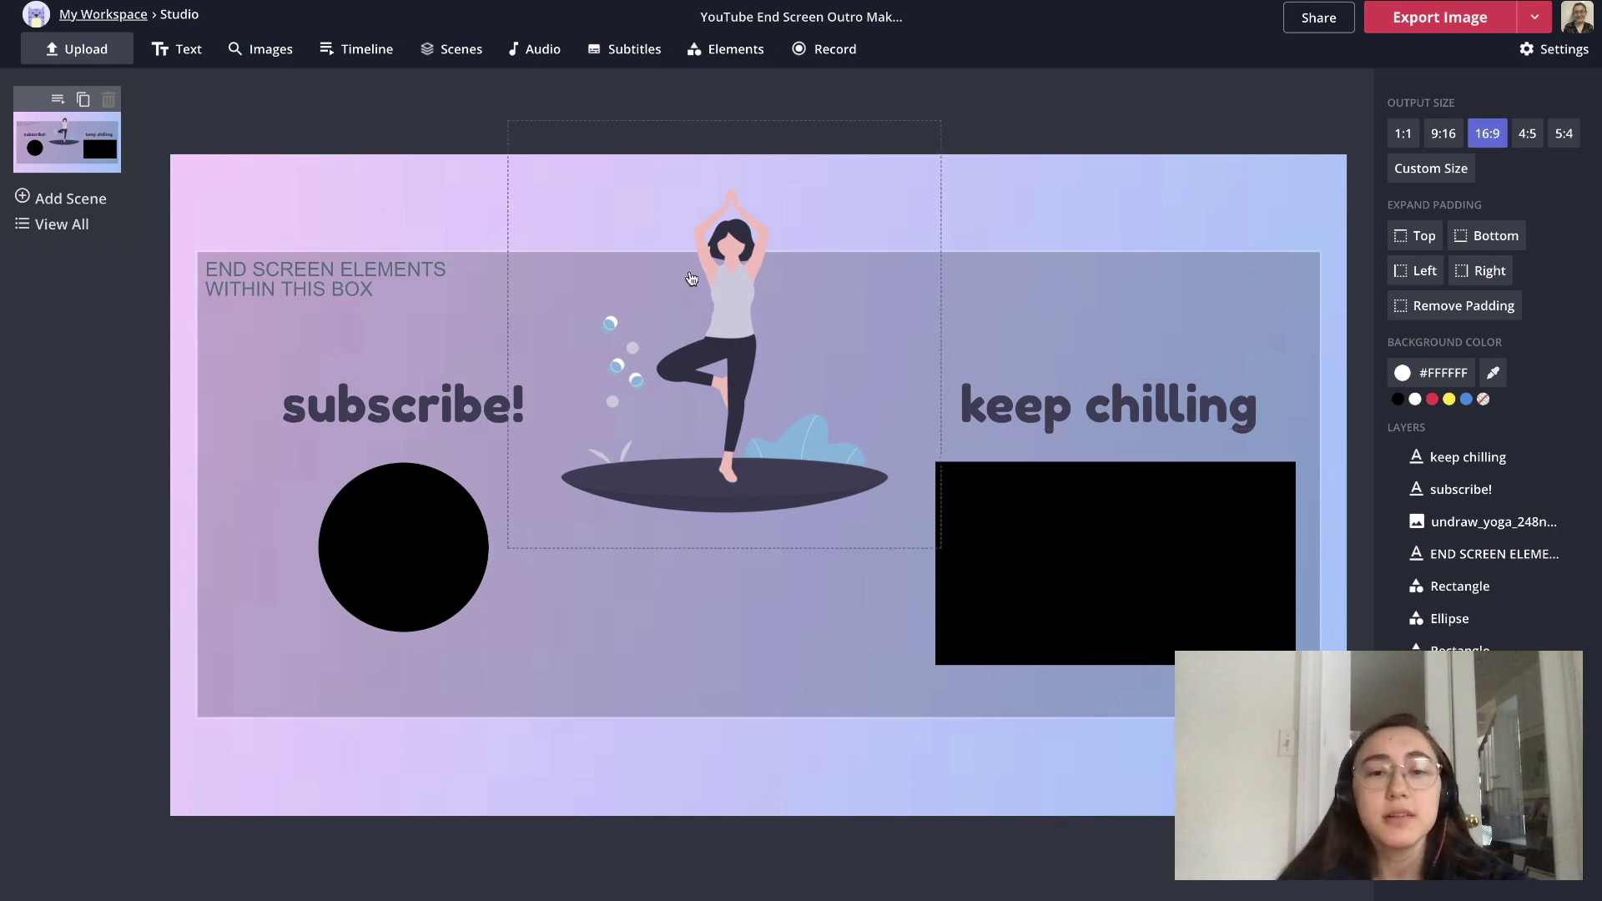
- Search for tape strip images and place a shrunken tan tape strip behind 'subscribe!'
{"action": "left_click", "coordinate": [260, 48]}
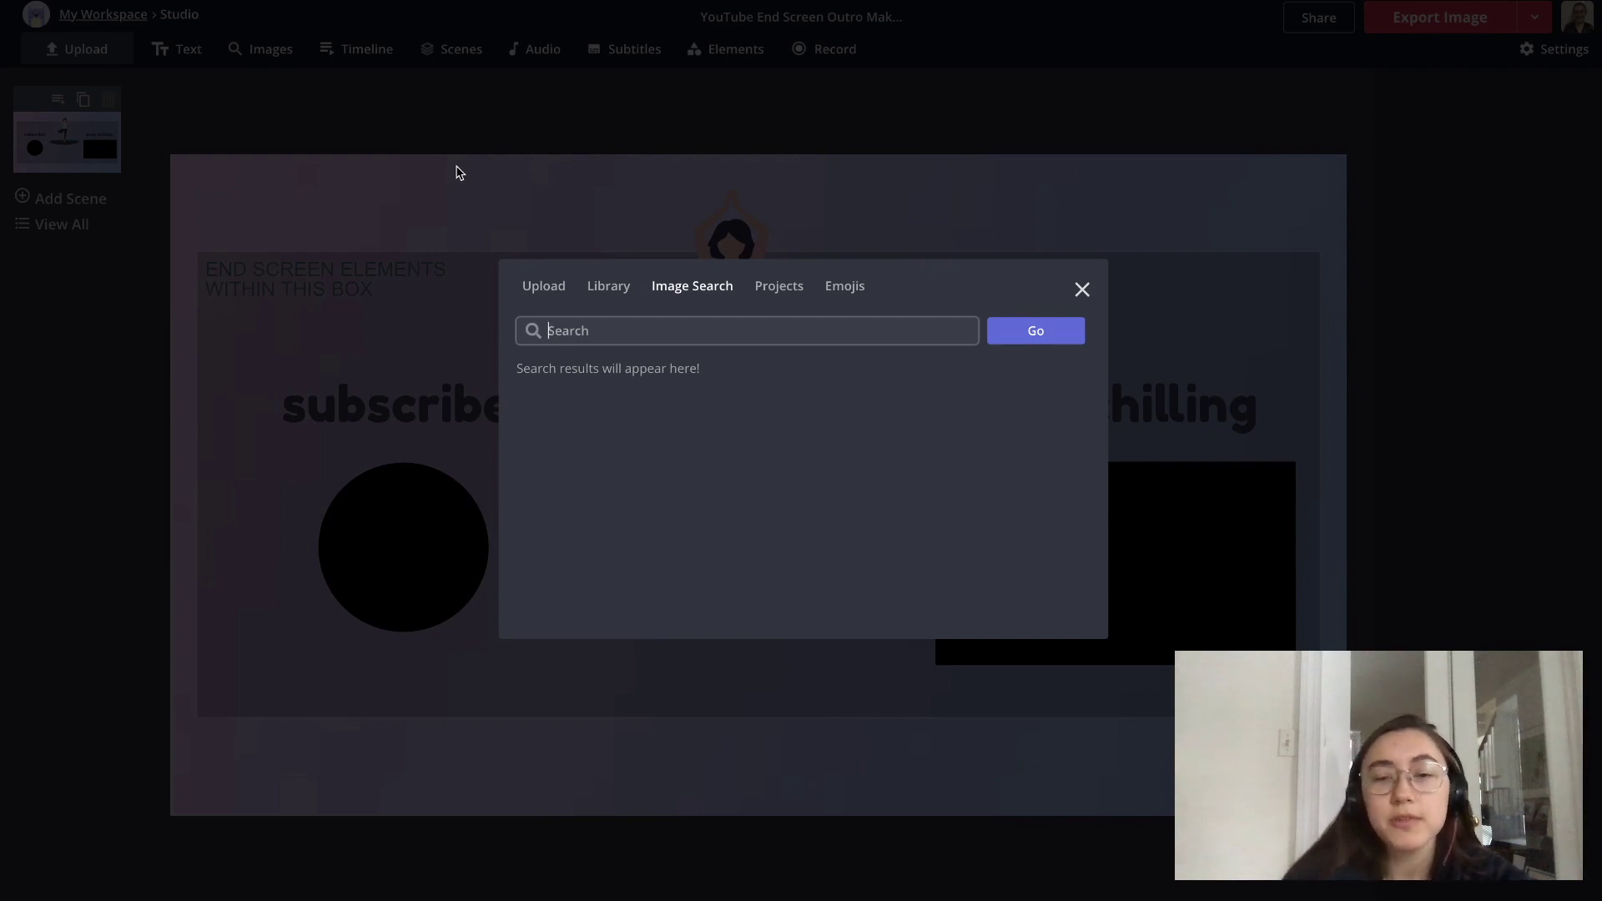
{"action": "type", "text": "tab"}
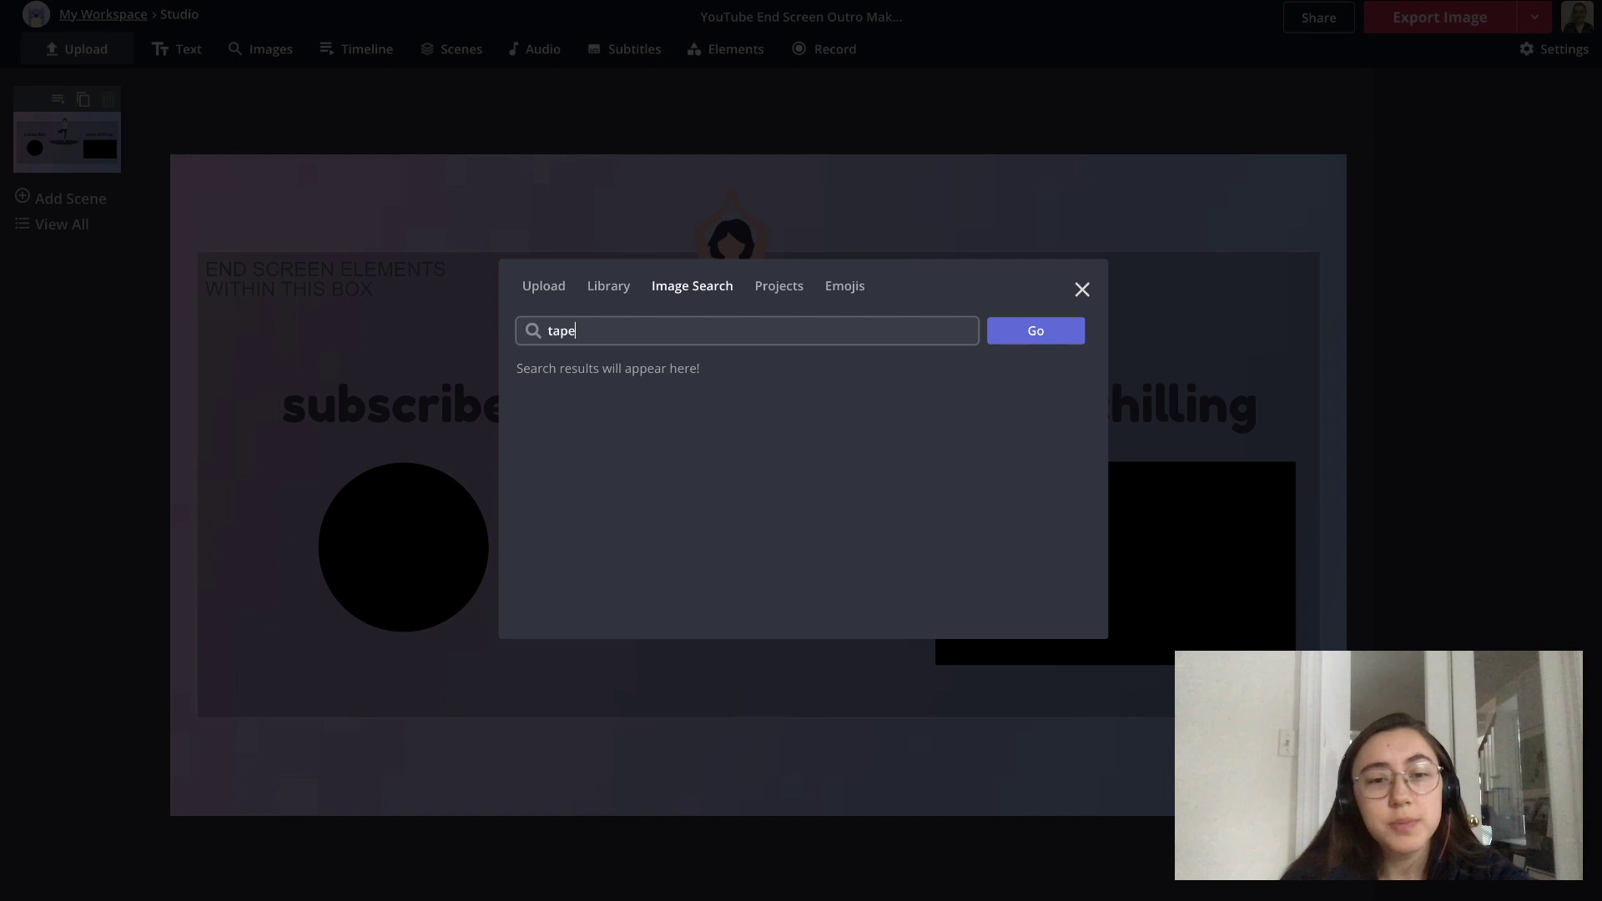
{"action": "key", "text": "Return"}
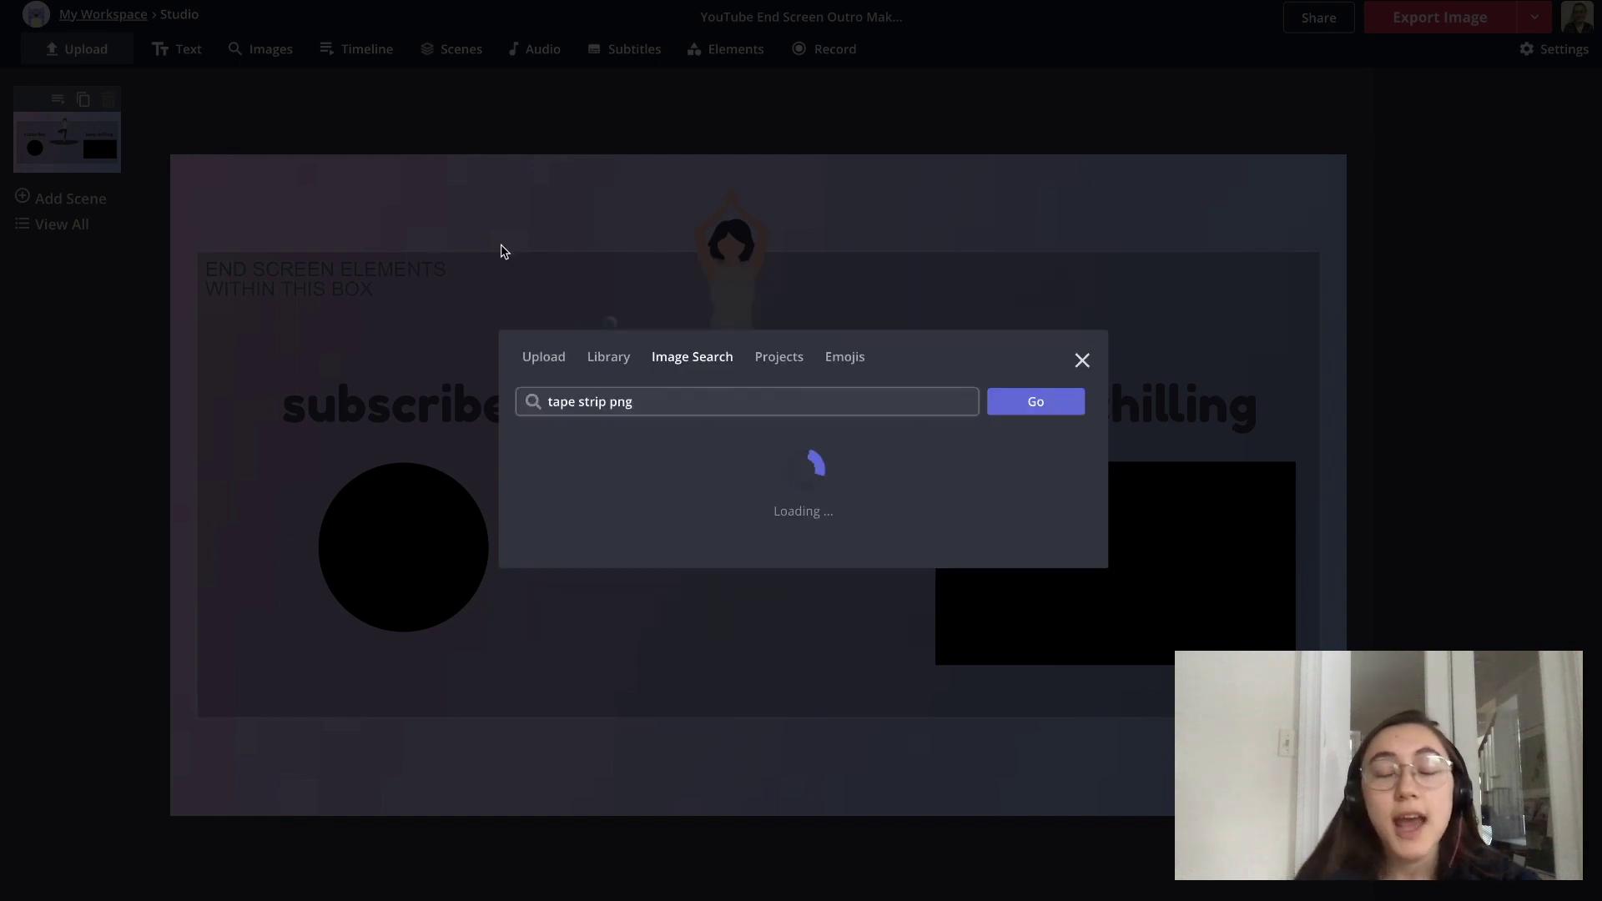
{"action": "scroll", "coordinate": [597, 310], "scroll_direction": "down", "scroll_amount": 1}
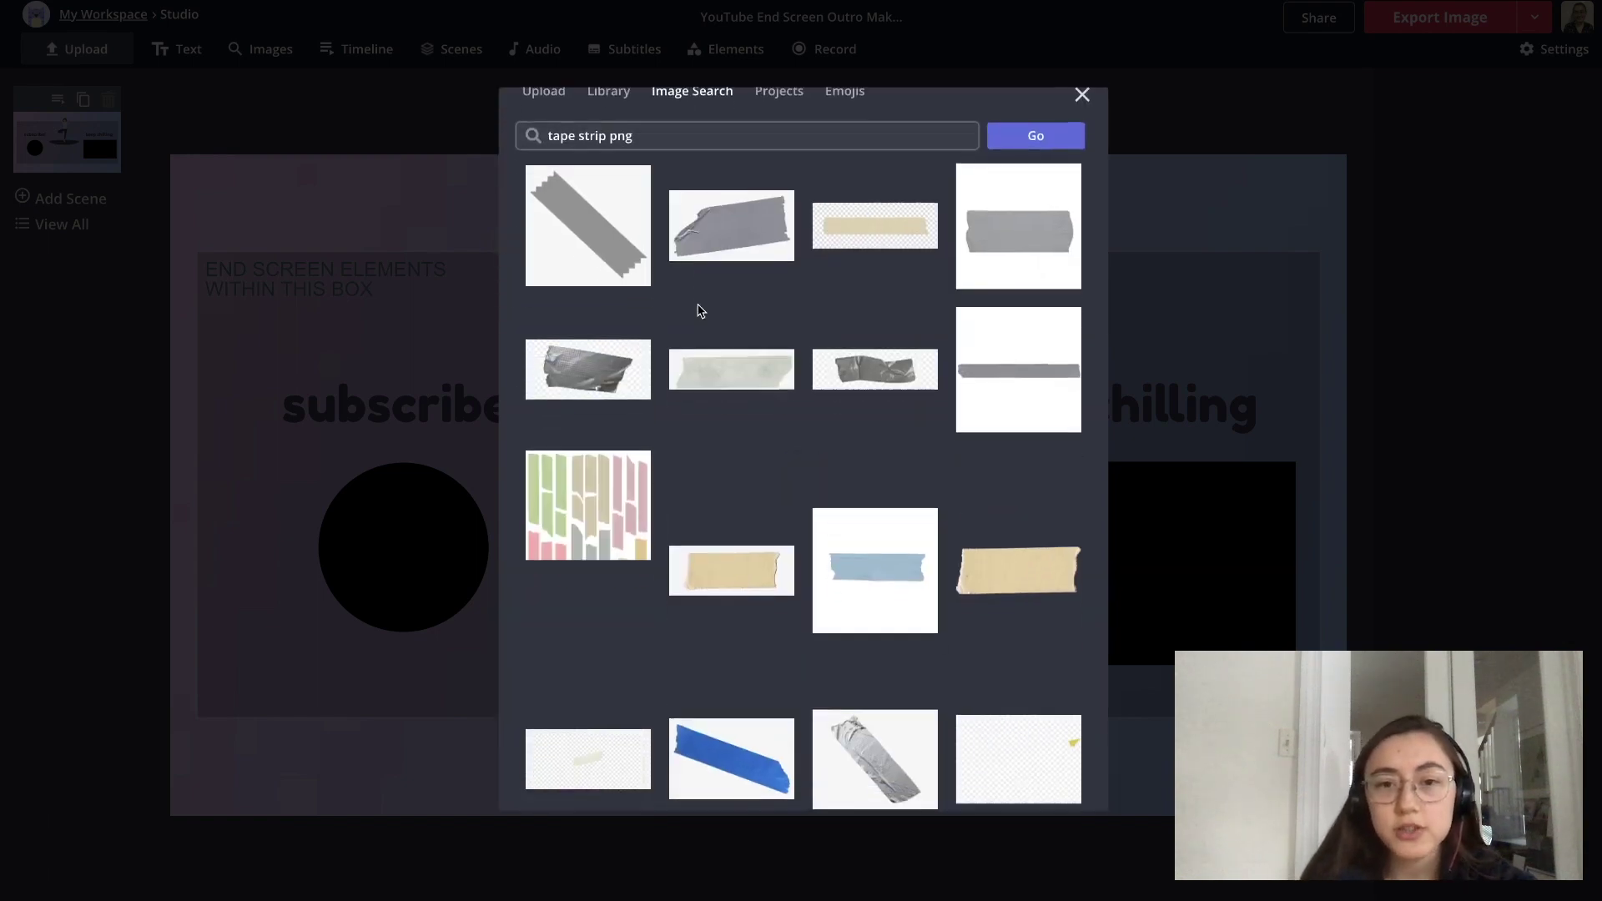
{"action": "scroll", "coordinate": [657, 373], "scroll_direction": "down", "scroll_amount": 2}
{"action": "scroll", "coordinate": [656, 373], "scroll_direction": "down", "scroll_amount": 4}
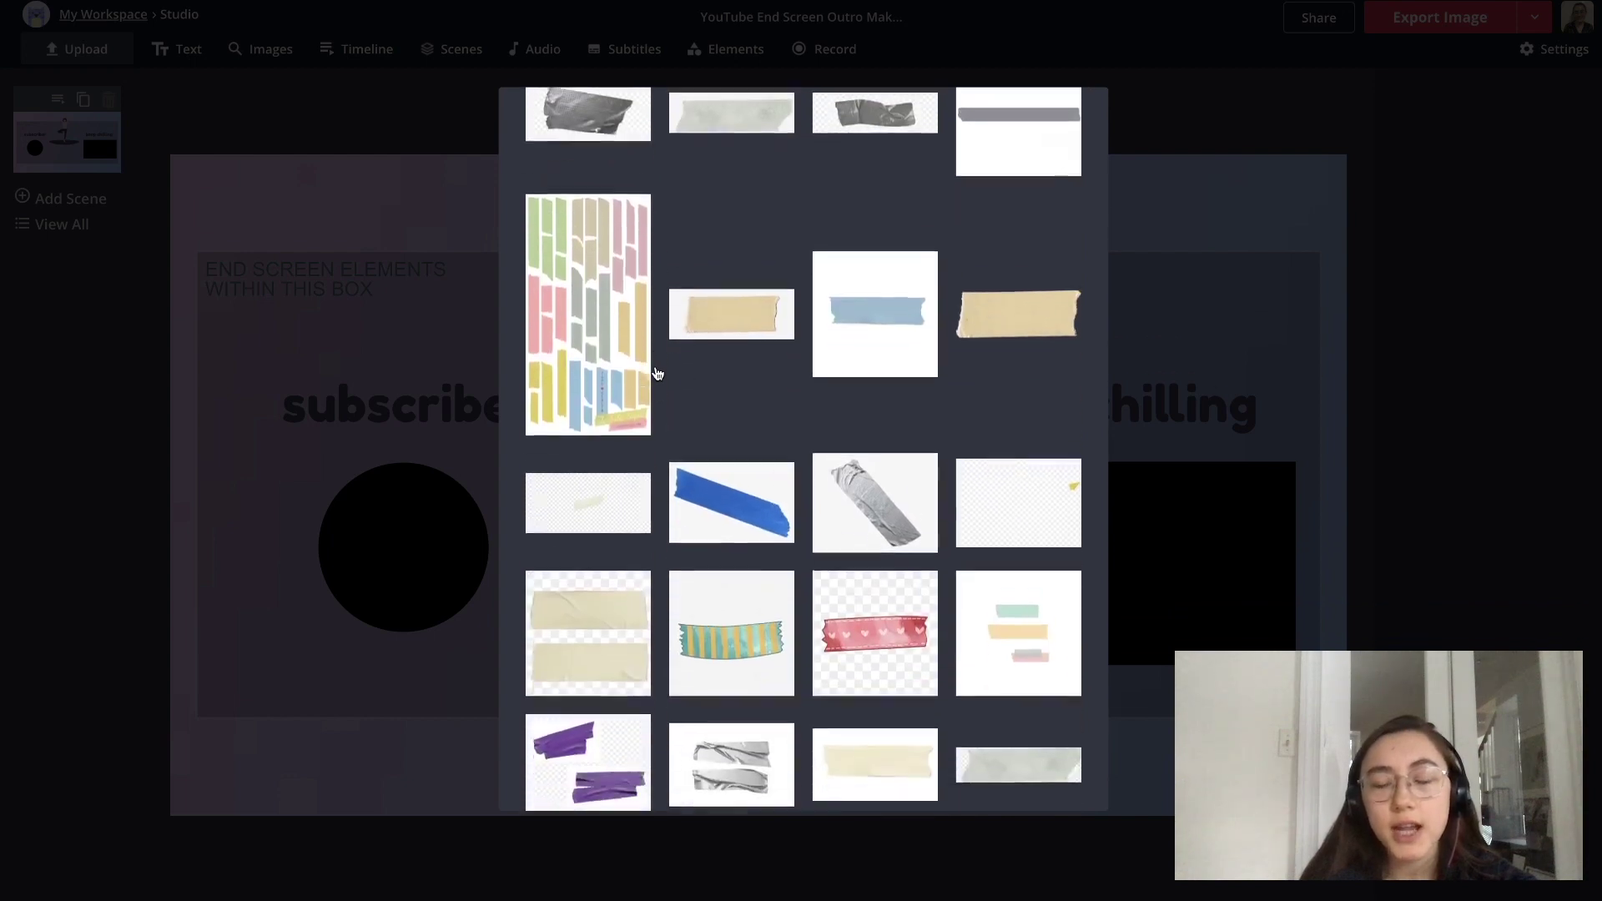
{"action": "scroll", "coordinate": [656, 373], "scroll_direction": "up", "scroll_amount": 5}
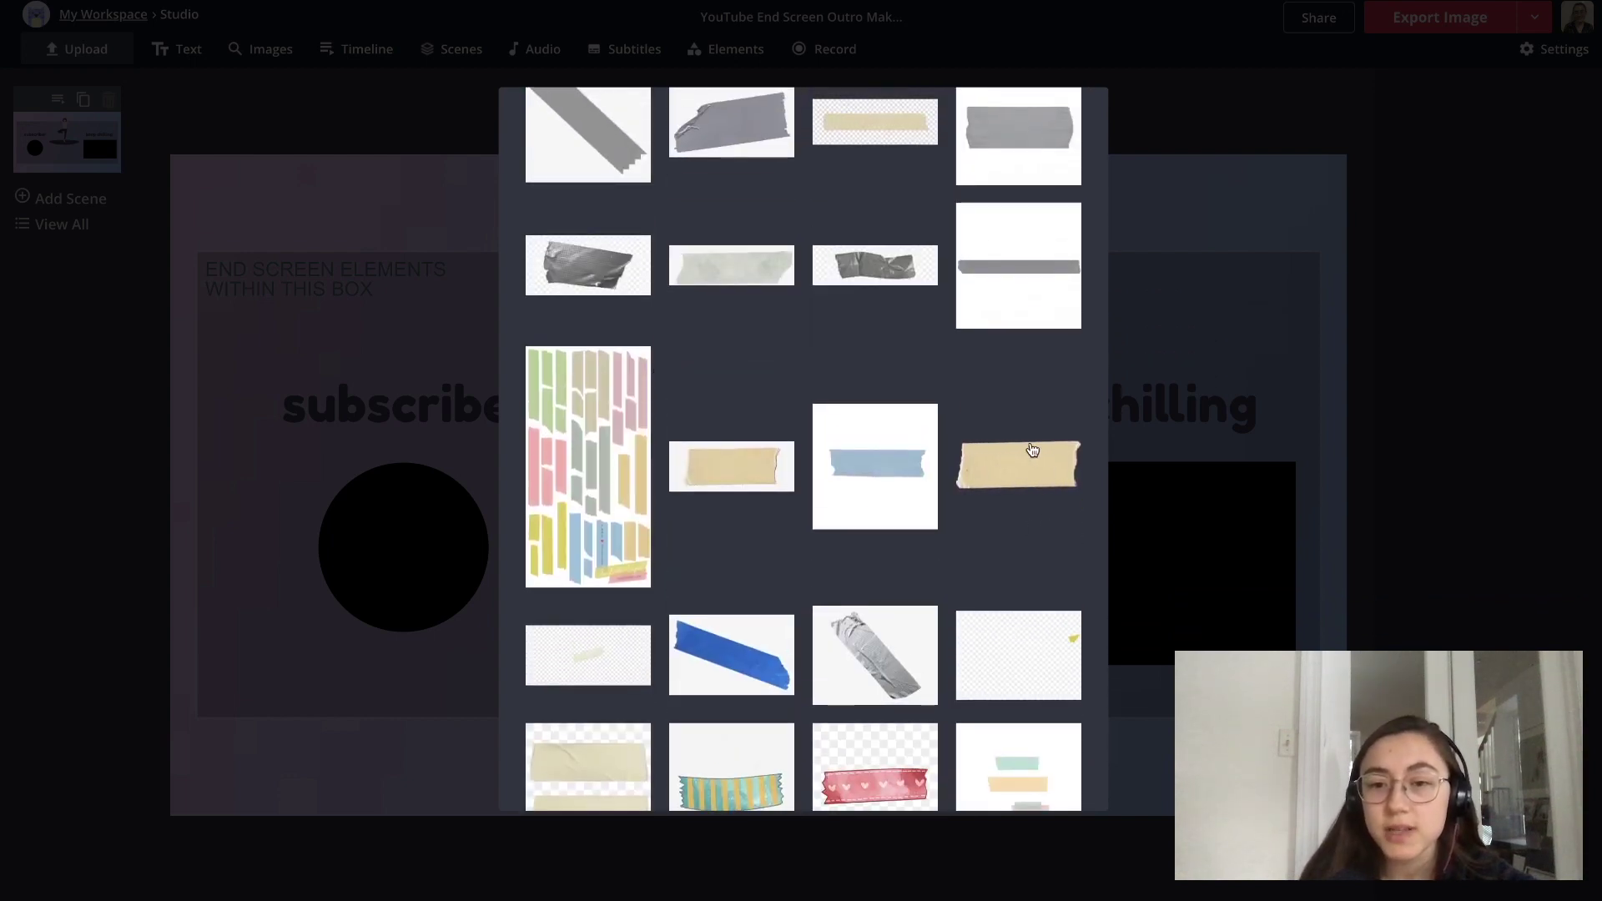
{"action": "scroll", "coordinate": [1033, 451], "scroll_direction": "up", "scroll_amount": 2}
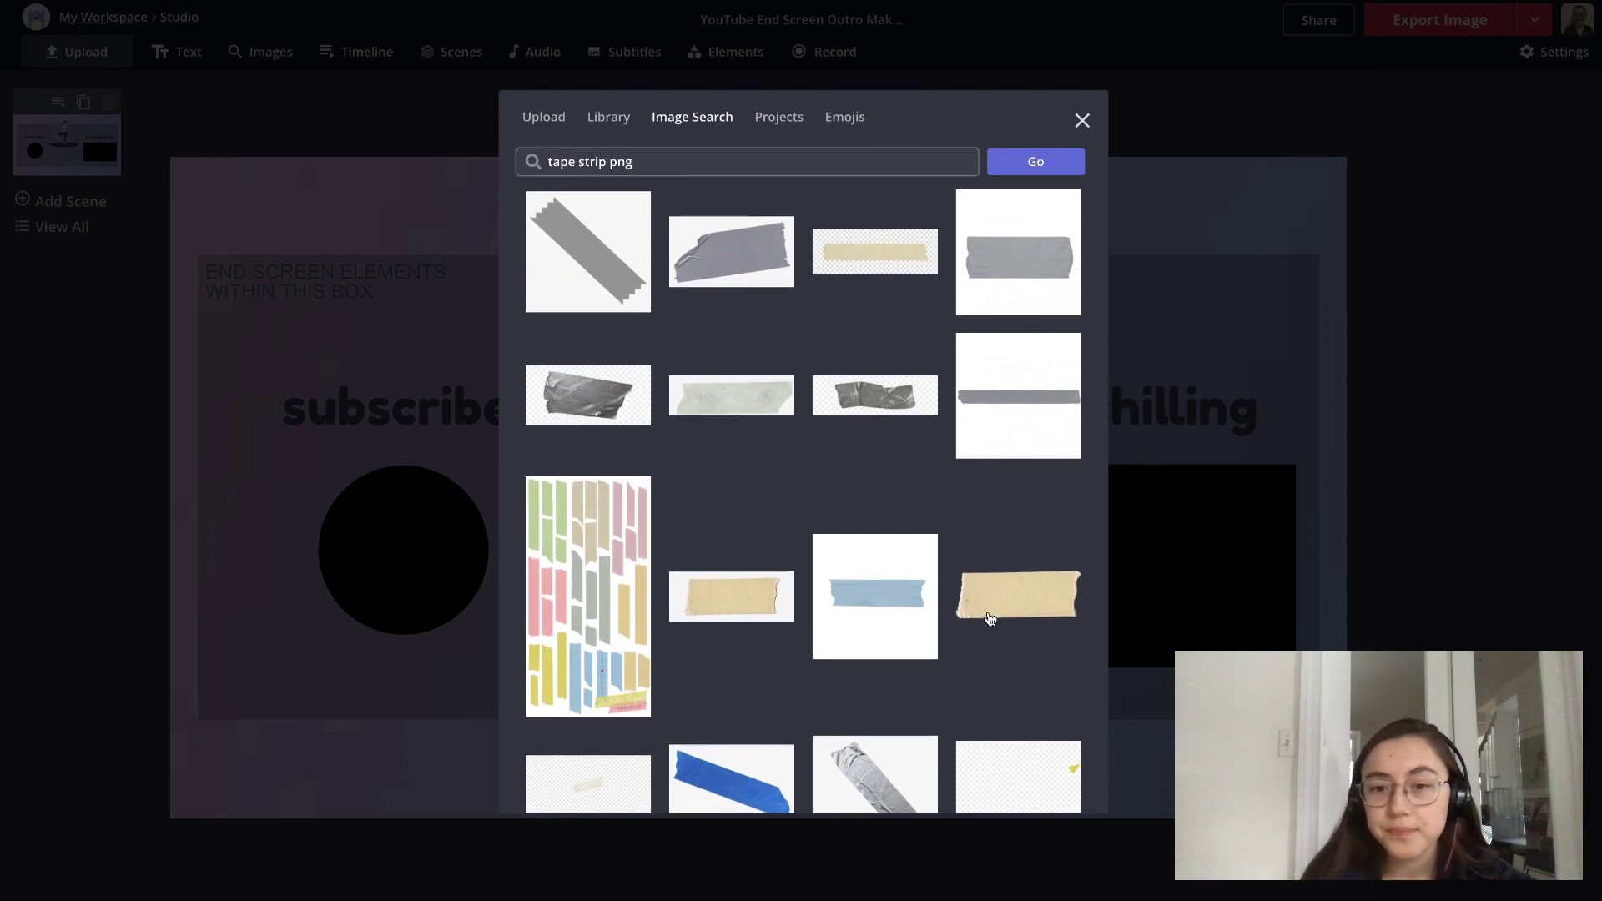
{"action": "left_click", "coordinate": [1020, 603]}
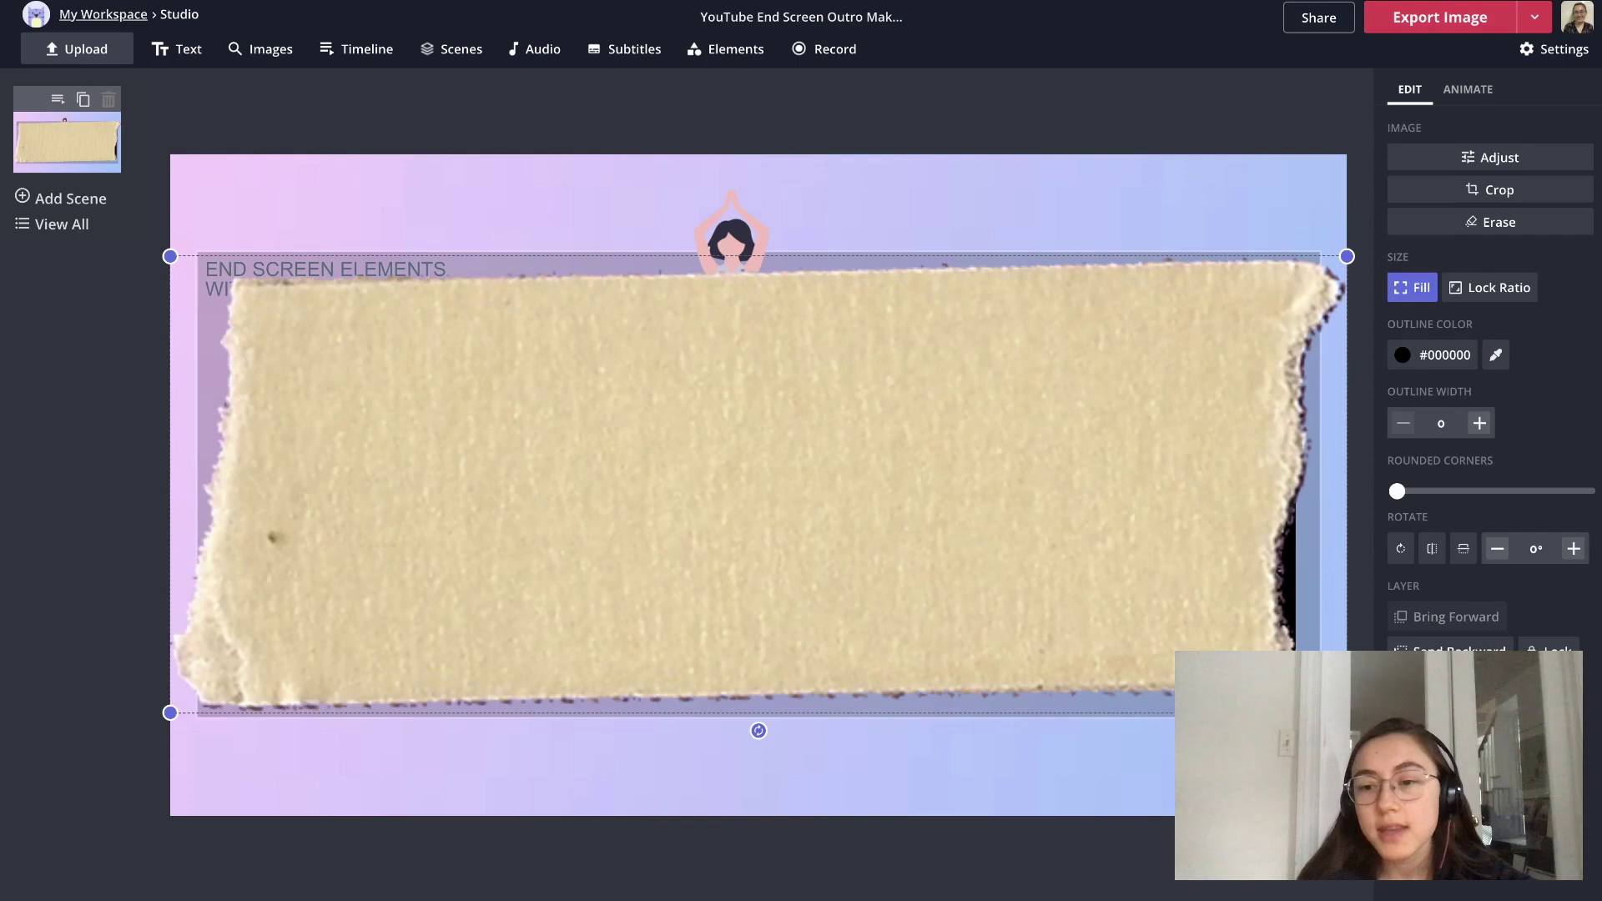
{"action": "left_click_drag", "start_coordinate": [1347, 713], "coordinate": [458, 424]}
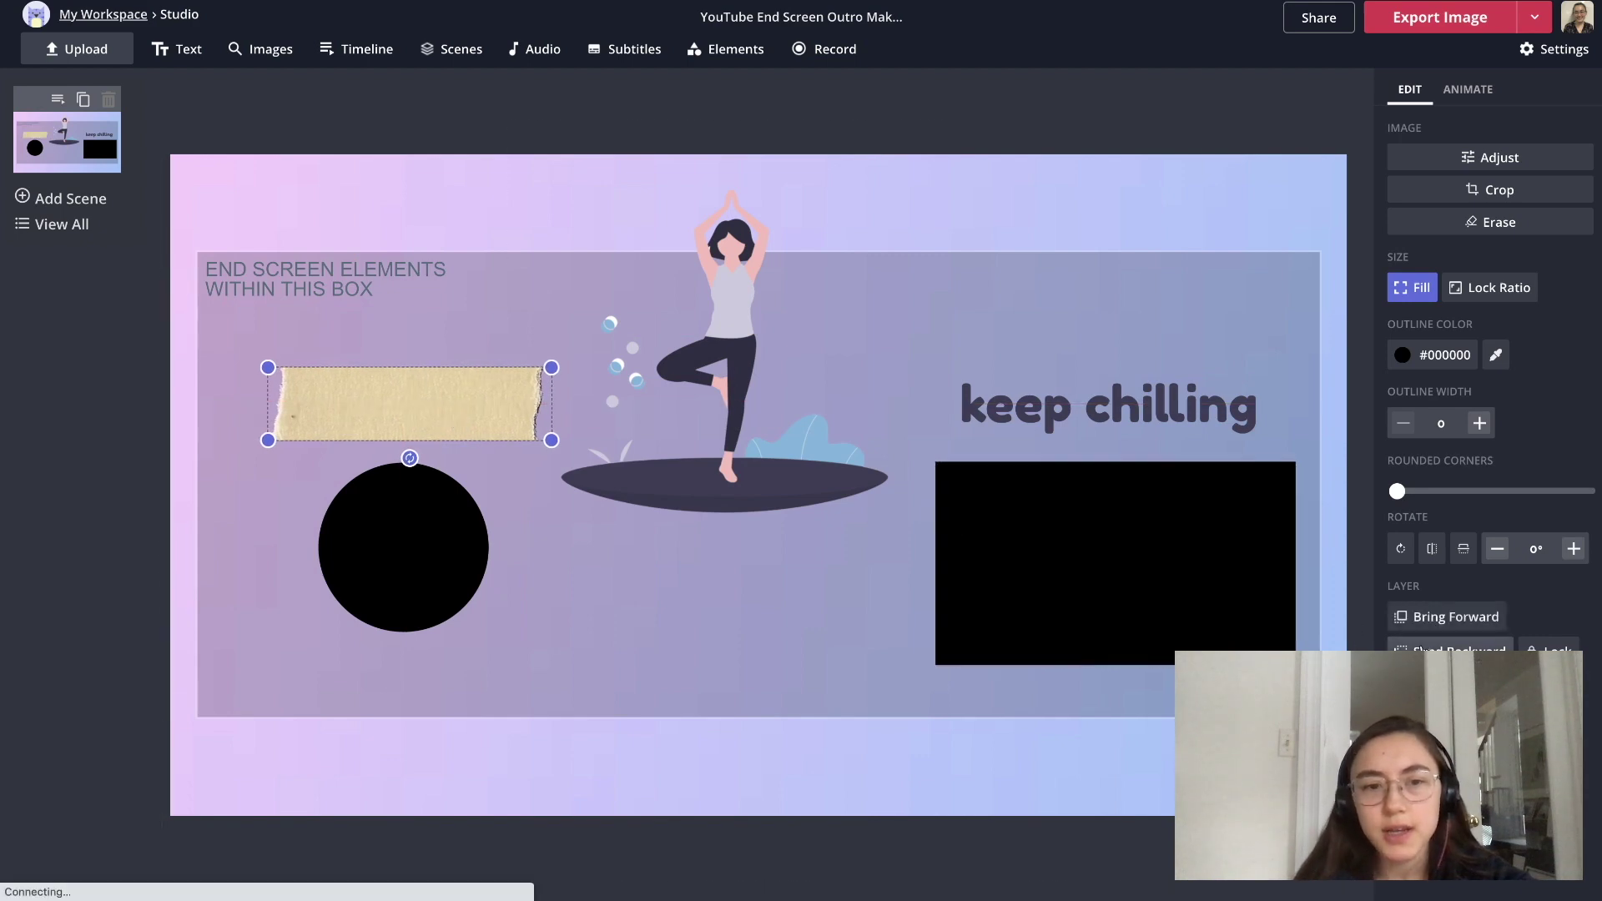
- Duplicate the tape strip and stretch it behind 'keep chilling'
{"action": "key", "text": "ctrl+d"}
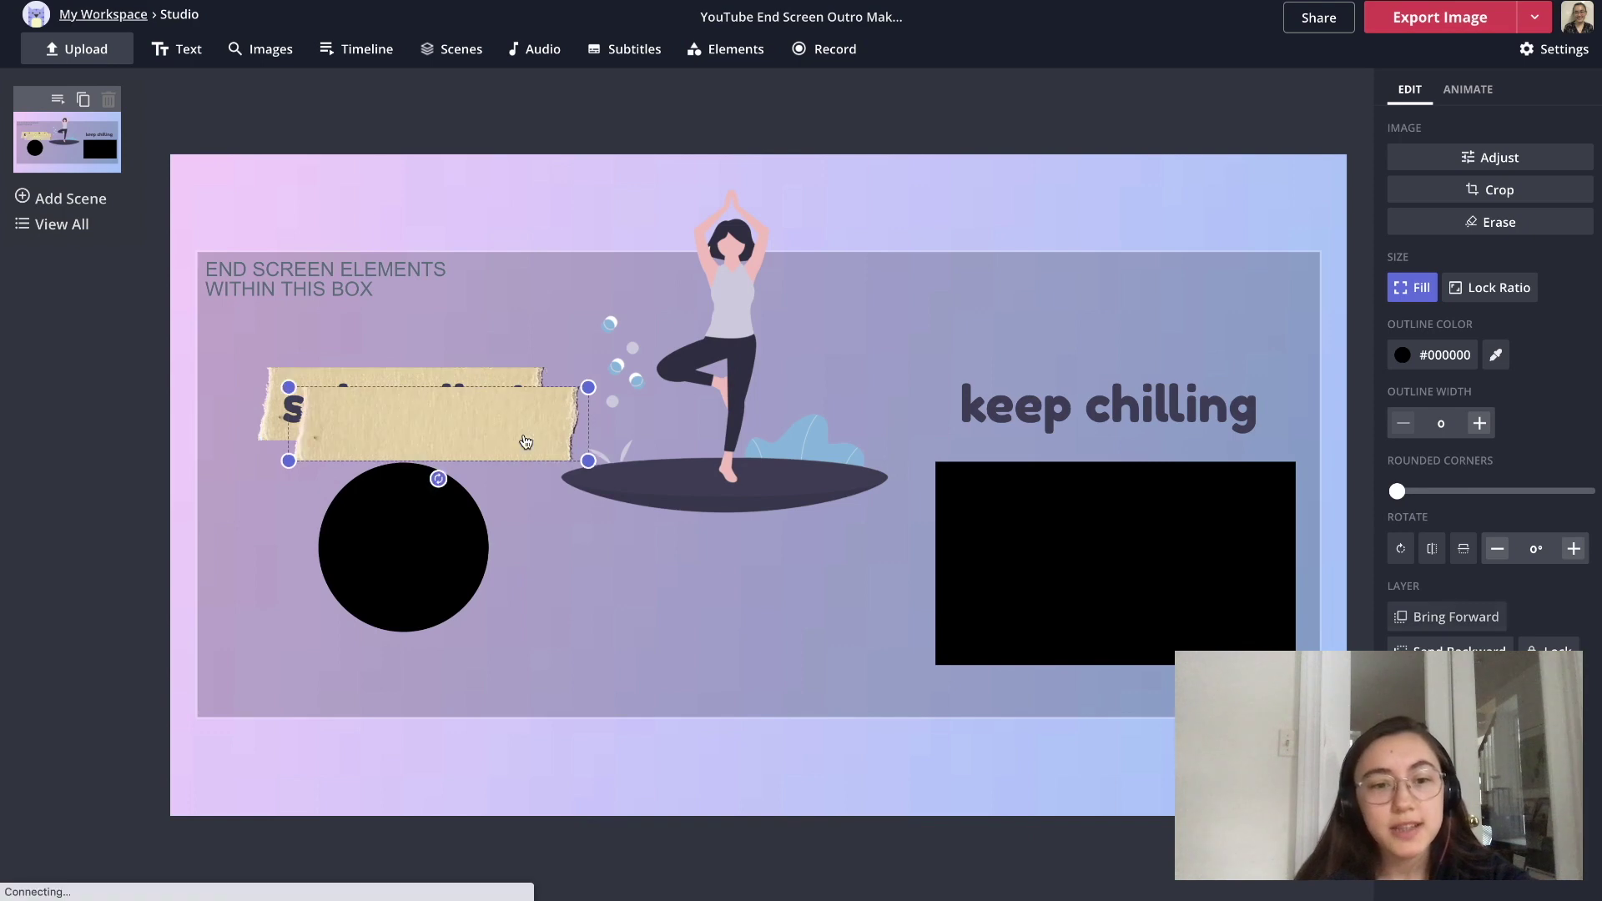
{"action": "left_click_drag", "start_coordinate": [442, 442], "coordinate": [1080, 431]}
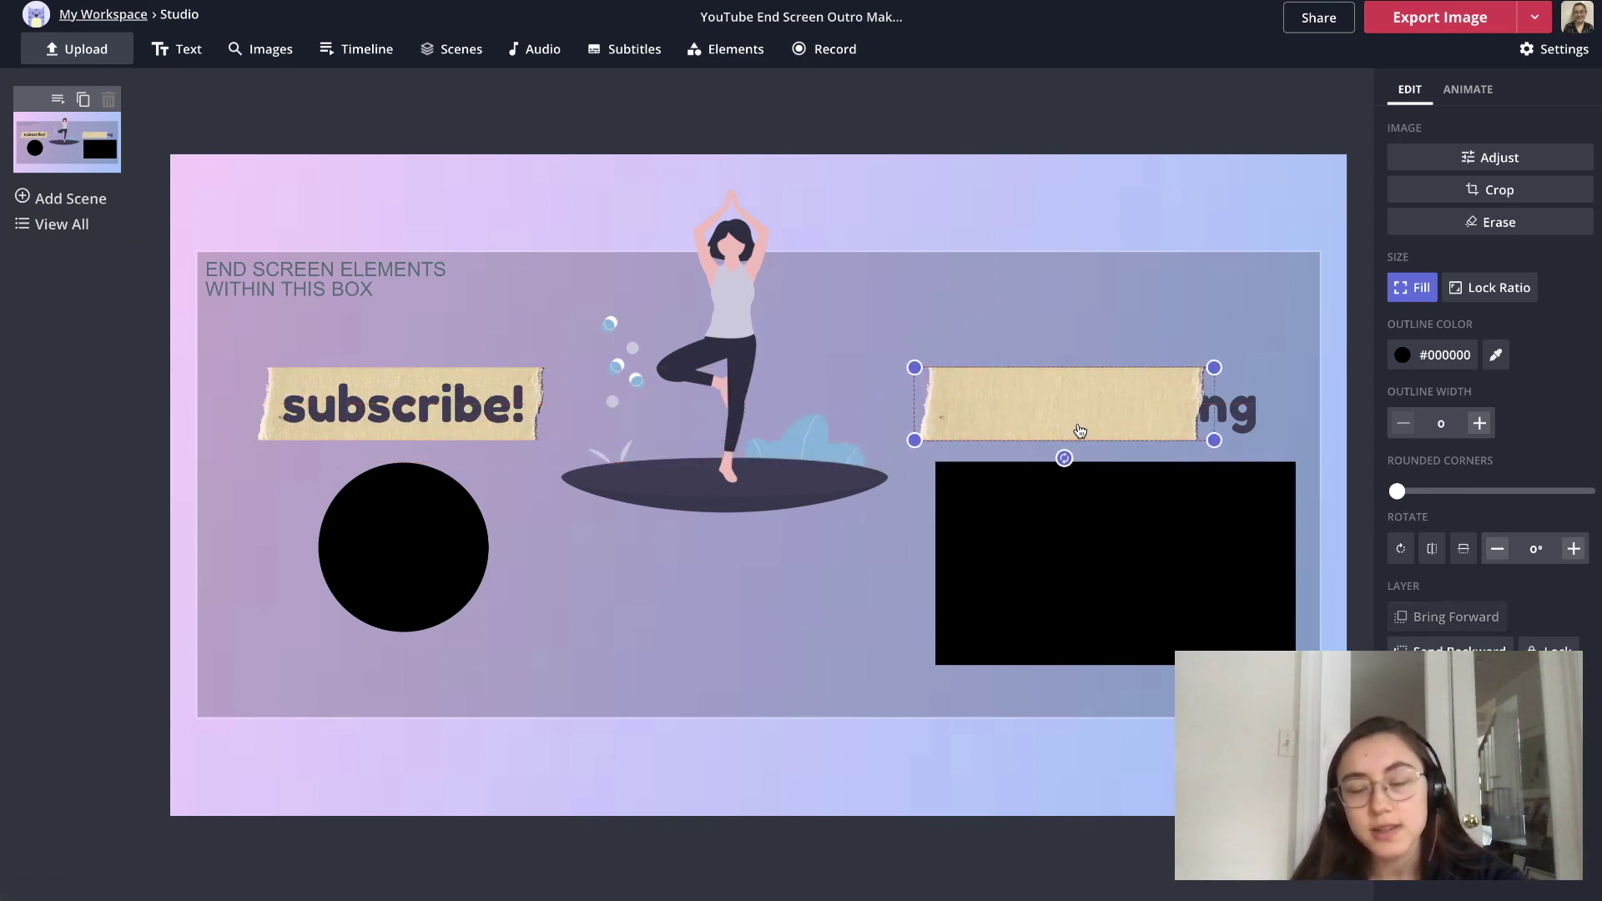
{"action": "left_click_drag", "start_coordinate": [1214, 440], "coordinate": [1282, 440]}
{"action": "left_click", "coordinate": [128, 534]}
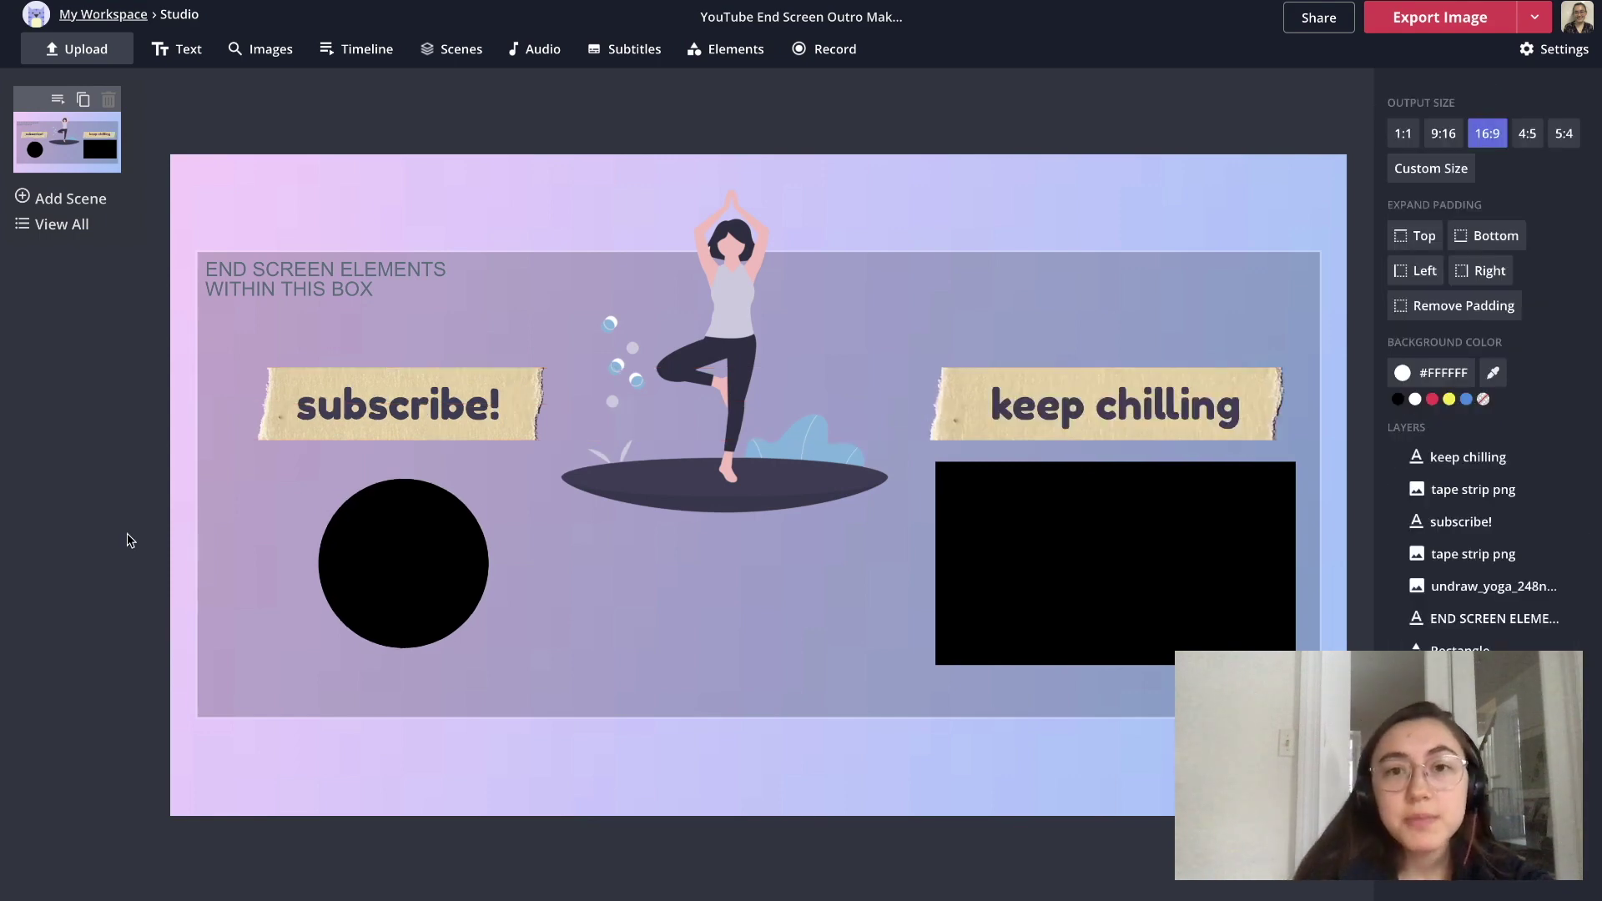
- Delete the 'END SCREEN ELEMENTS' label and translucent guide box, then export the design as an image
{"action": "left_click", "coordinate": [1012, 543]}
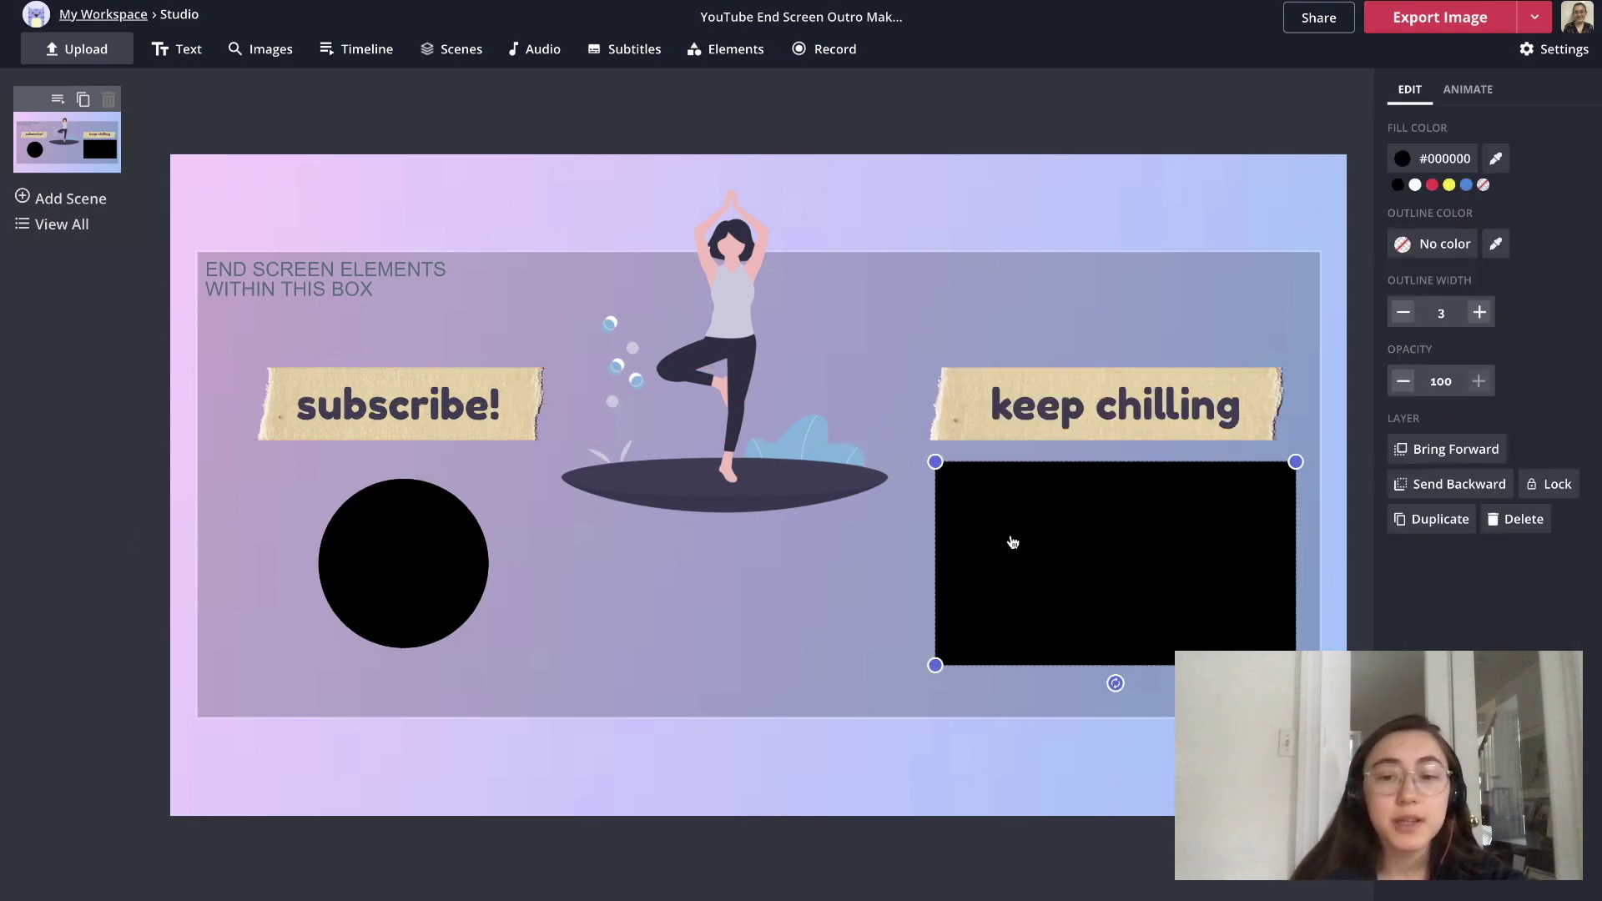
{"action": "left_click", "coordinate": [420, 584]}
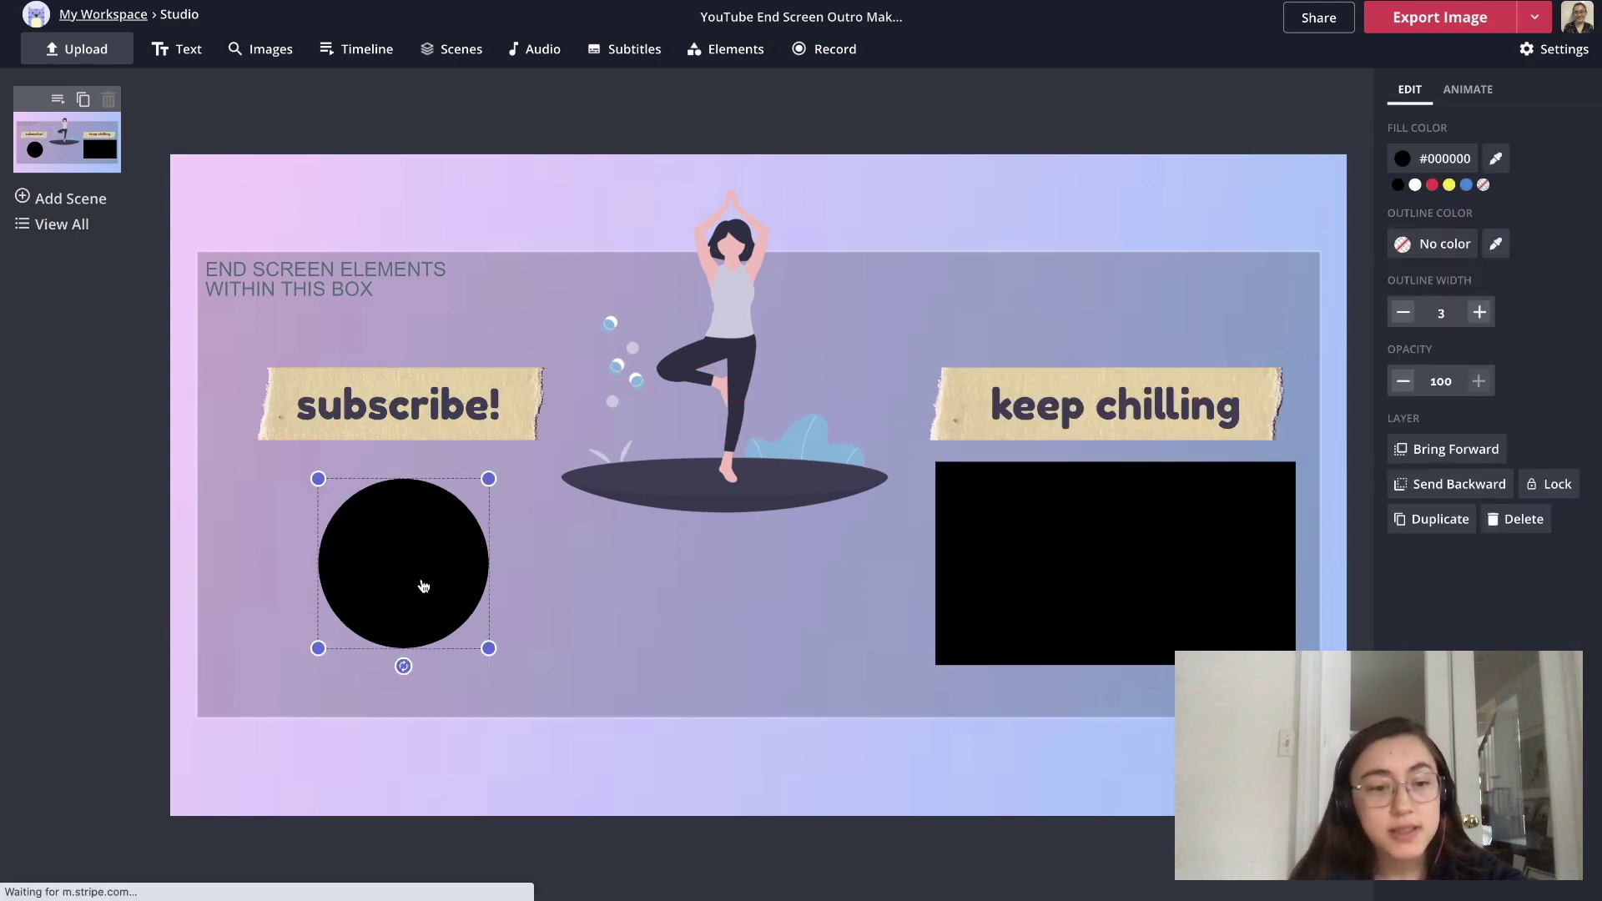
{"action": "left_click", "coordinate": [267, 512]}
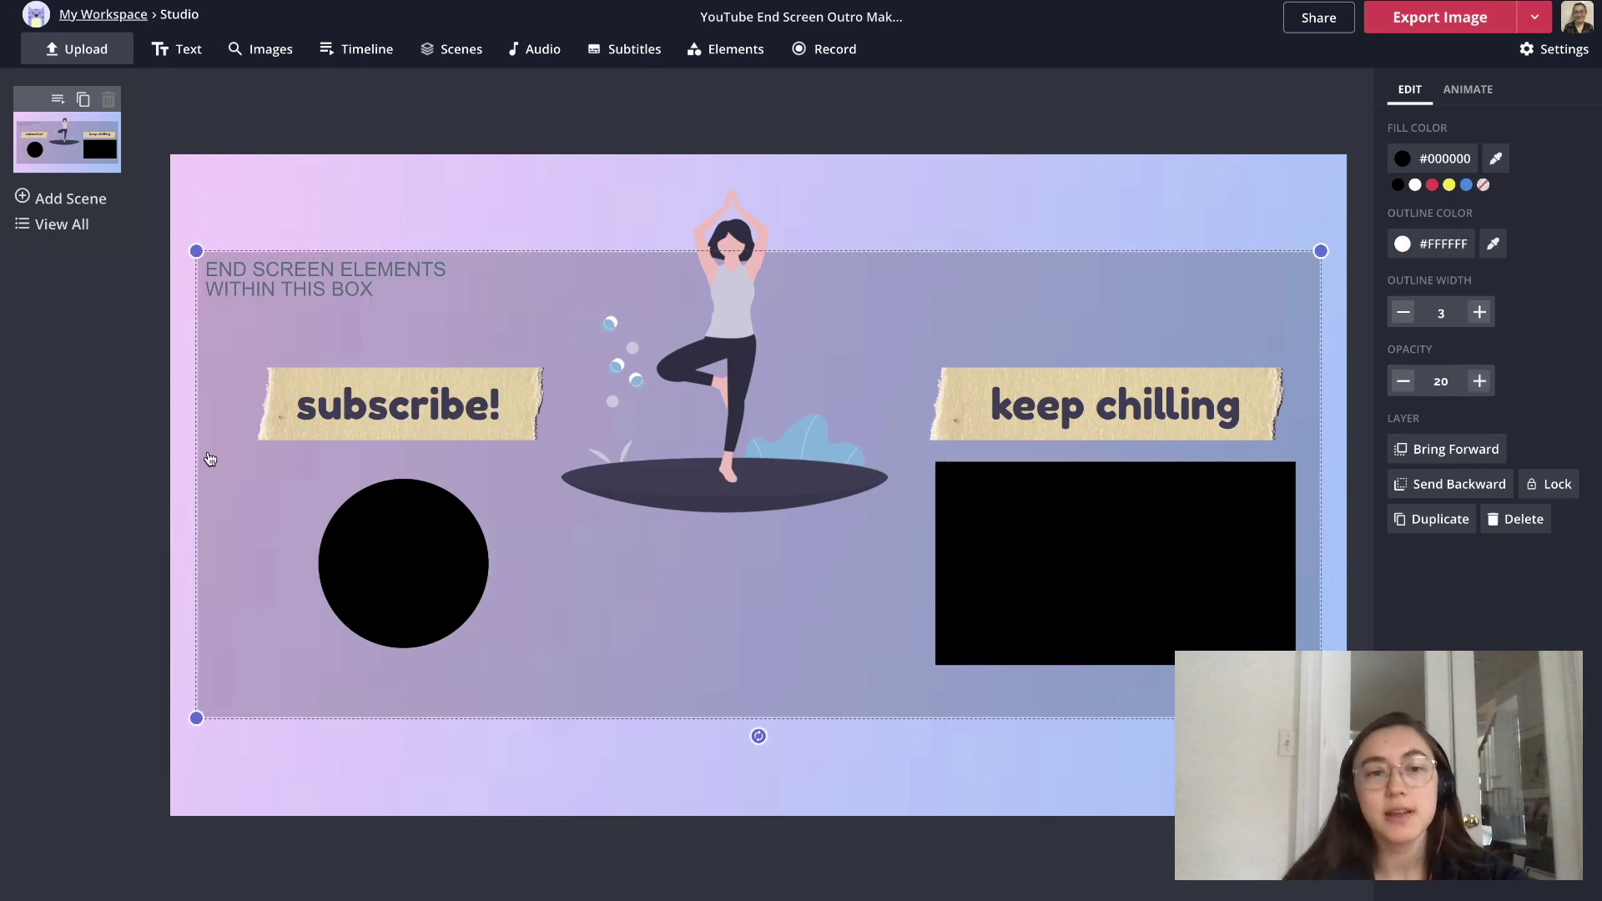
{"action": "left_click", "coordinate": [361, 565]}
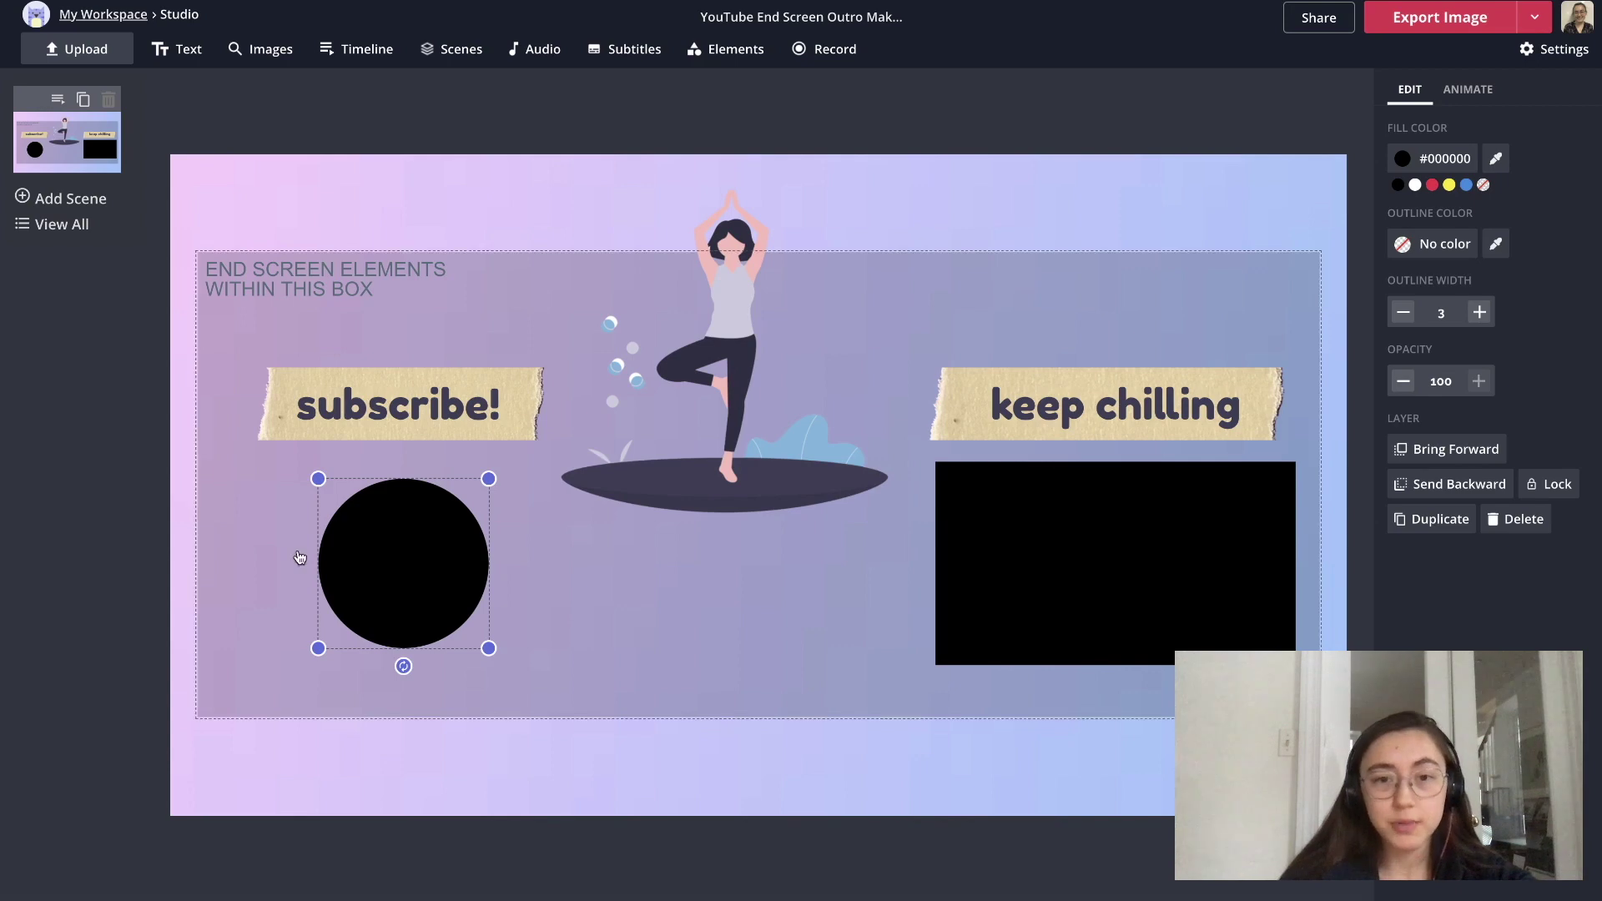
{"action": "left_click", "coordinate": [314, 297]}
{"action": "key", "text": "Delete"}
{"action": "left_click", "coordinate": [307, 298]}
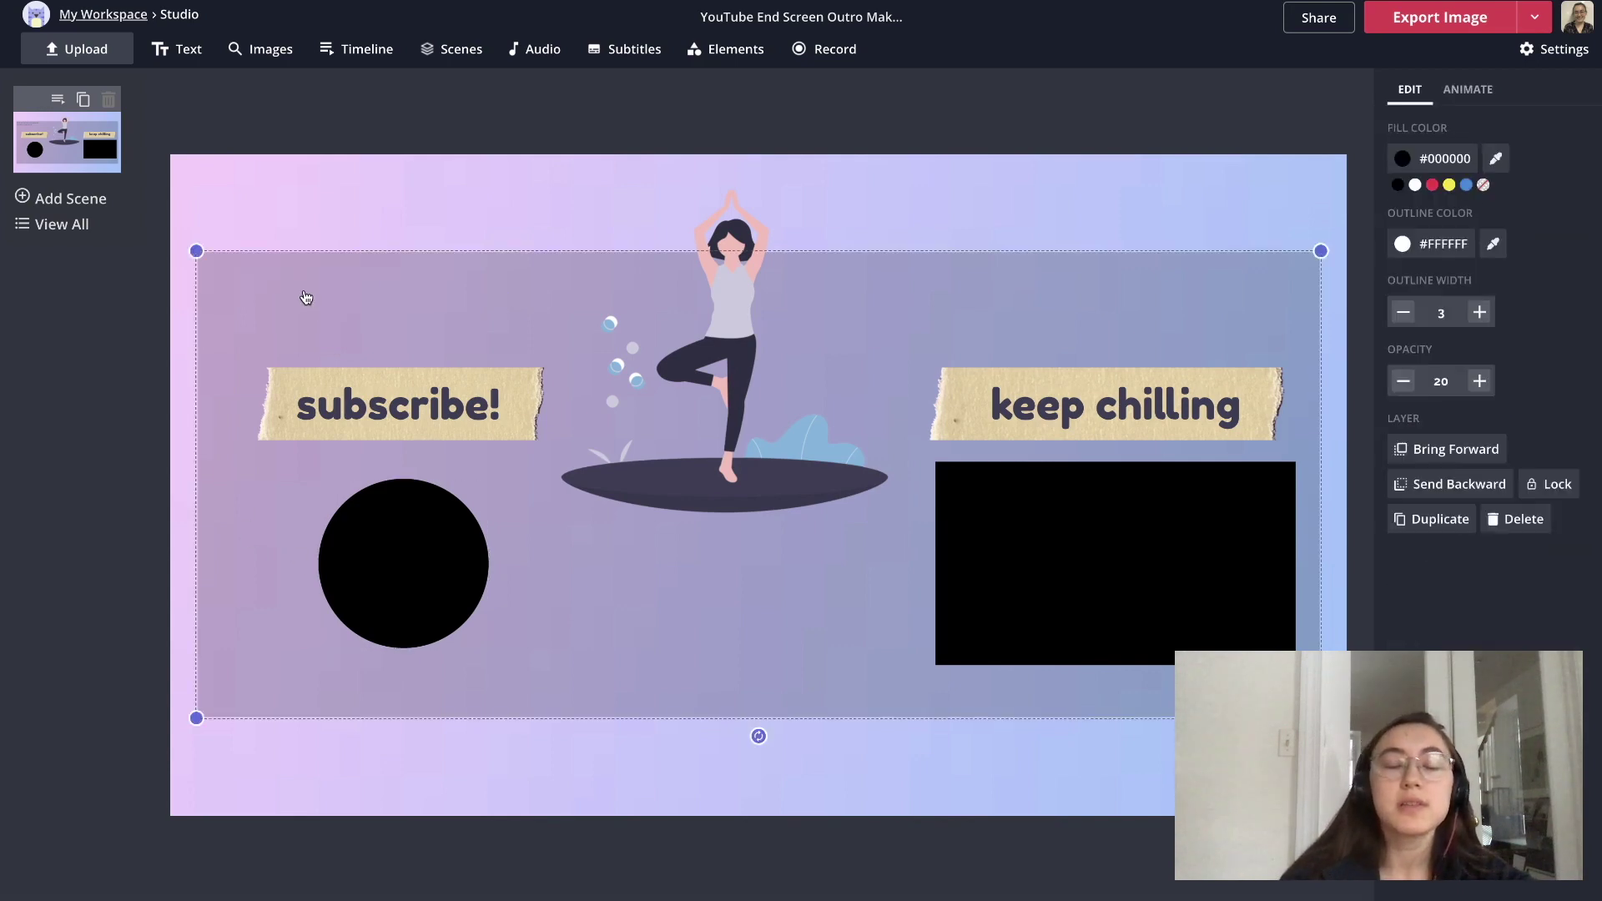
{"action": "key", "text": "Delete"}
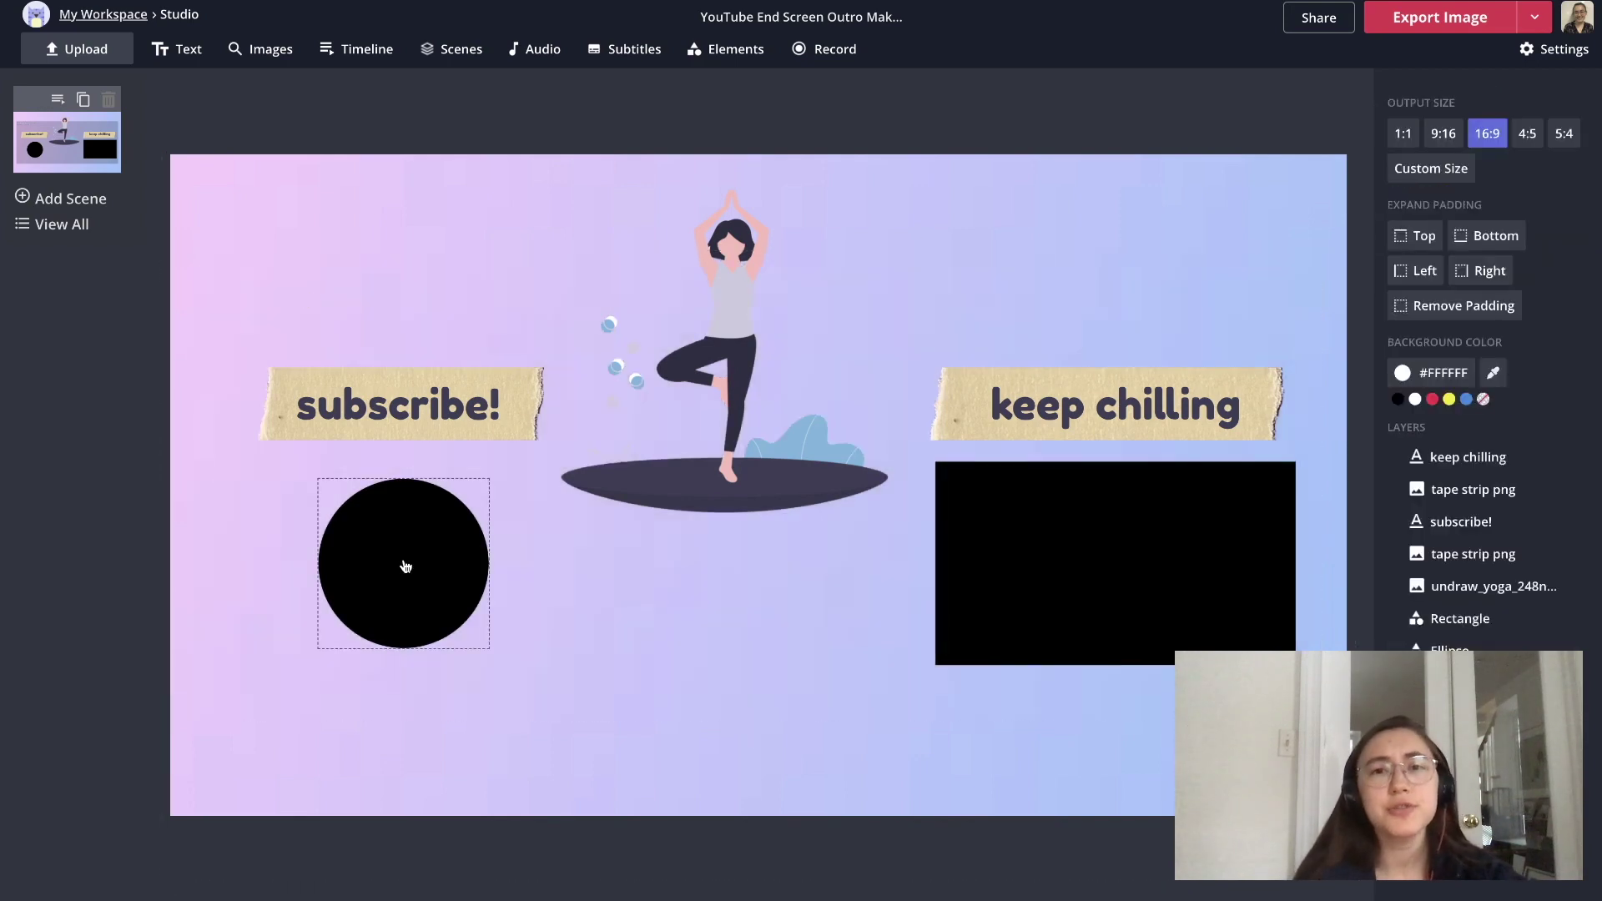
{"action": "left_click", "coordinate": [941, 574]}
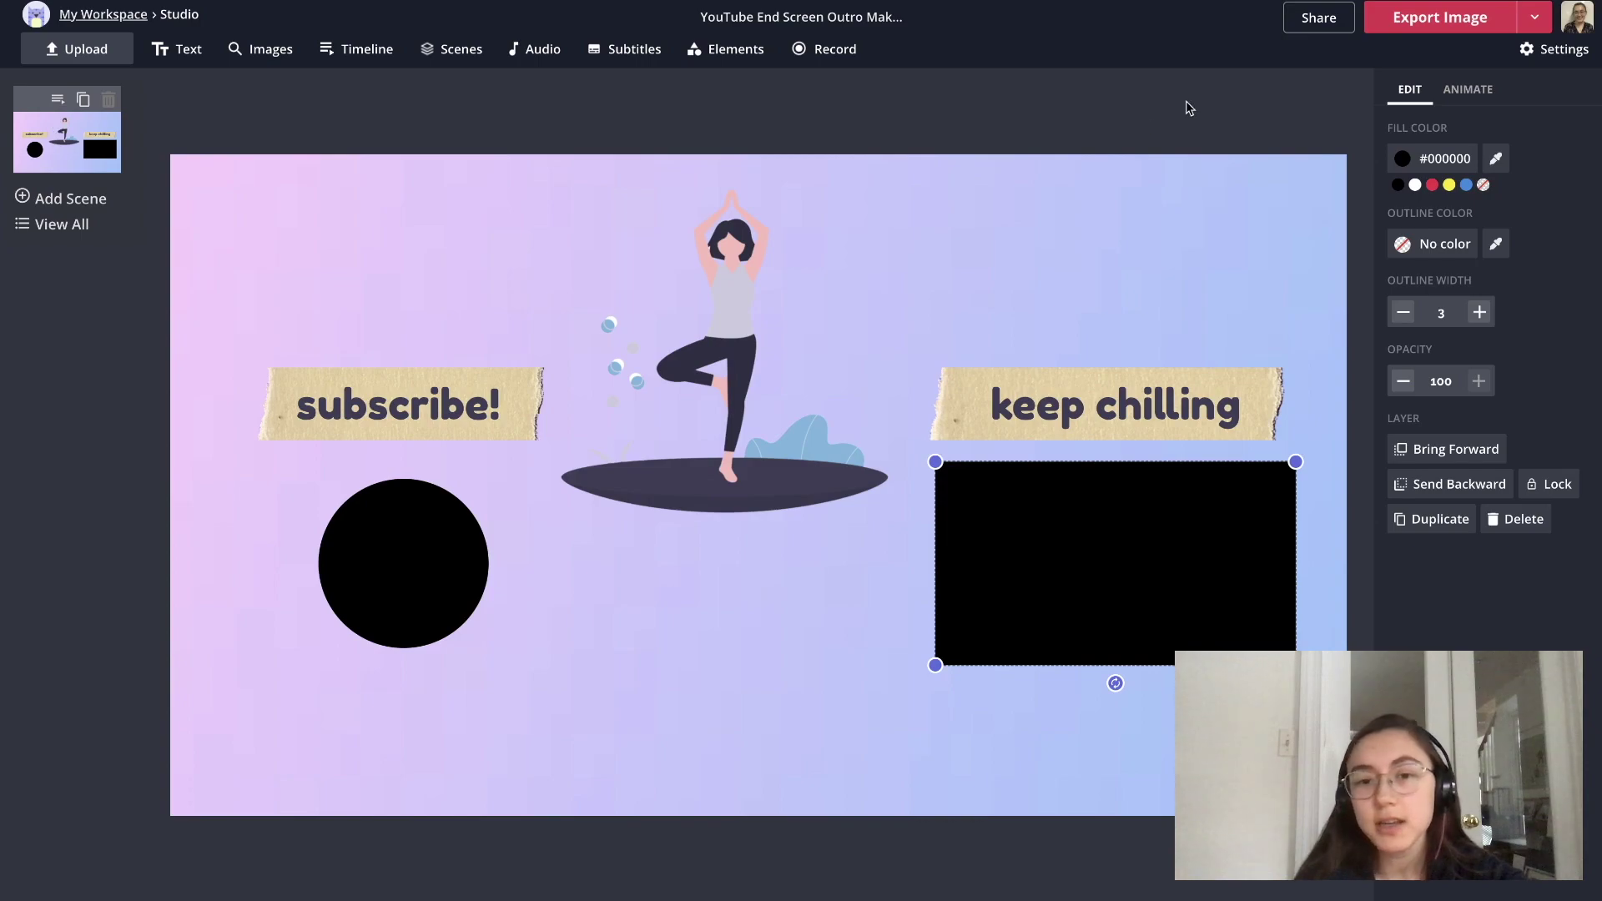
{"action": "left_click", "coordinate": [1411, 25]}
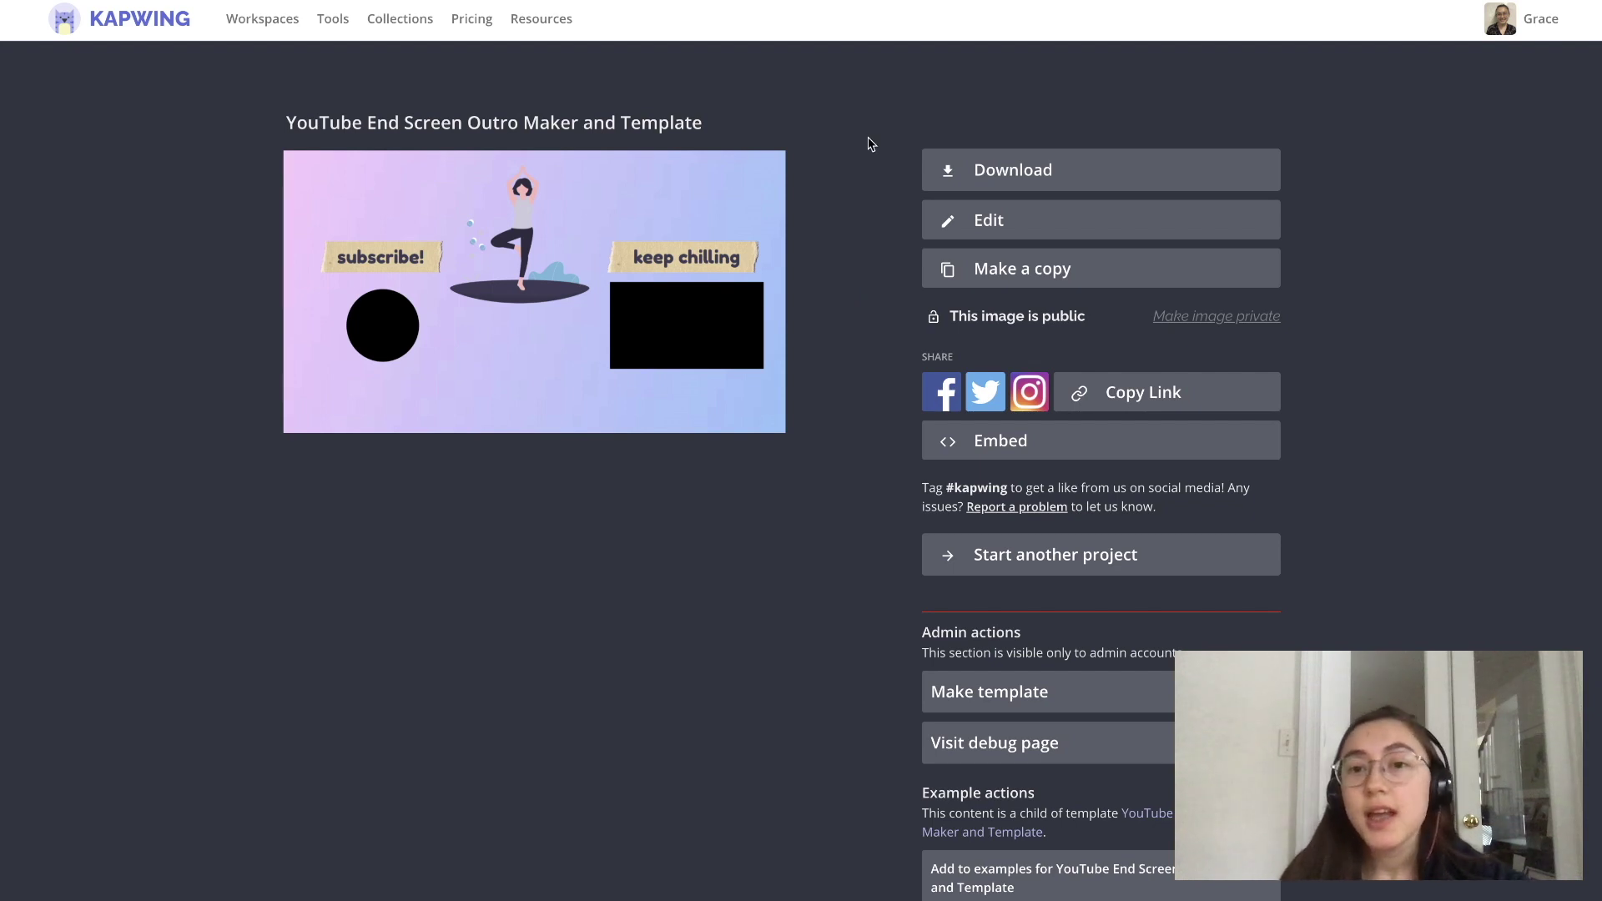
- Download the finished end-screen graphic as a PNG from the export result page
{"action": "left_click", "coordinate": [1073, 170]}
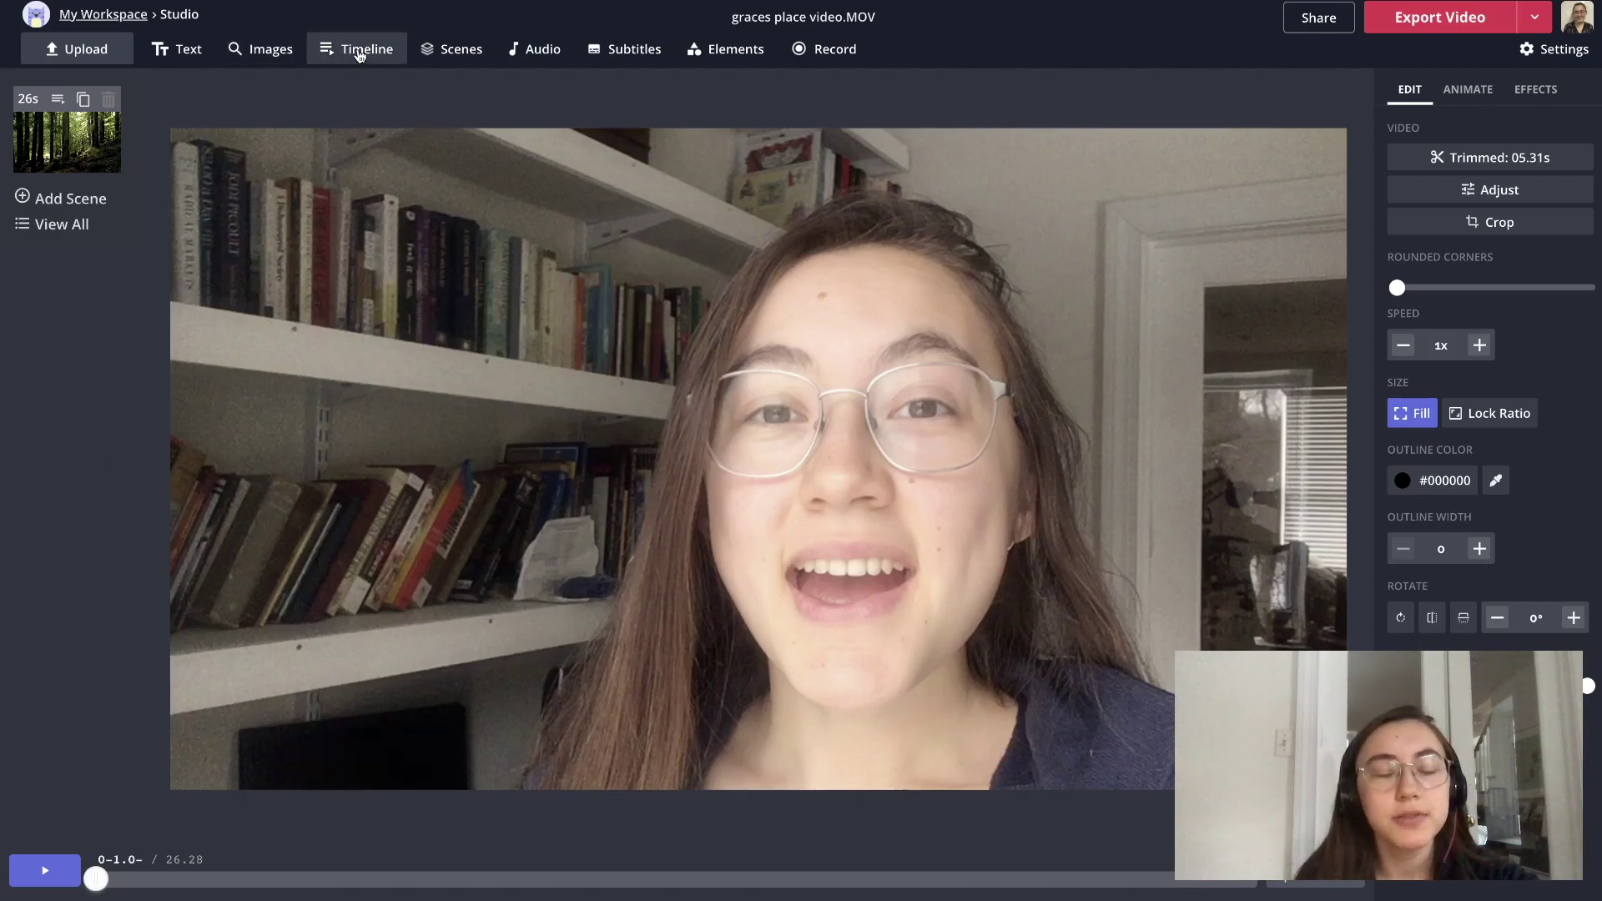
- Open the project timeline and check each clip's timing, confirming the last clip ends at 0:26.28
{"action": "left_click", "coordinate": [363, 52]}
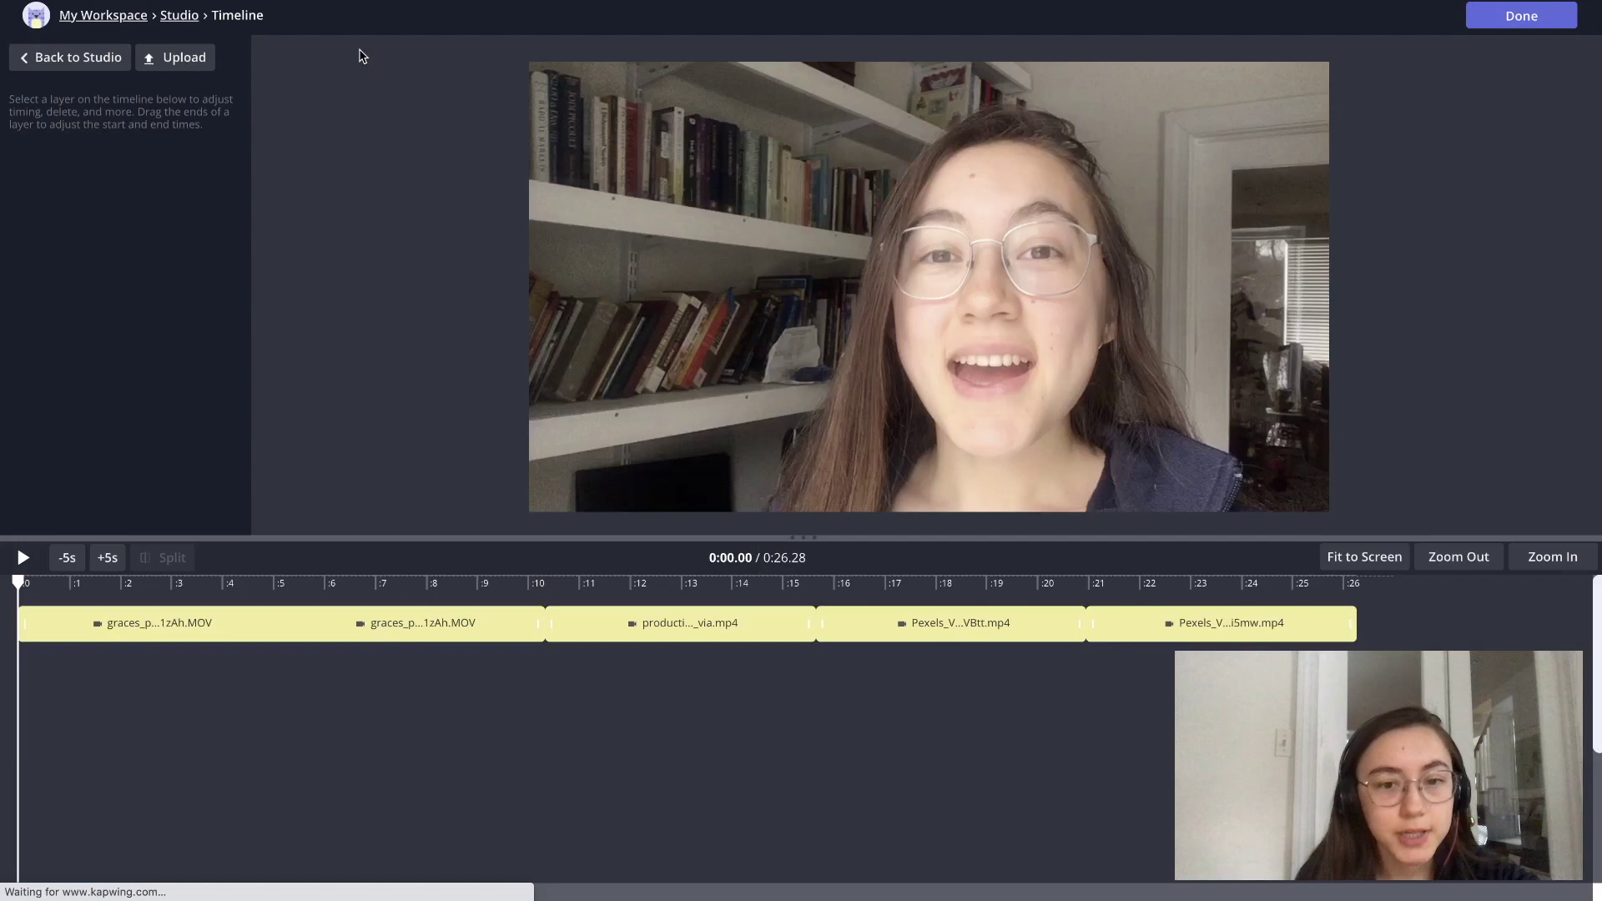
{"action": "left_click", "coordinate": [220, 628]}
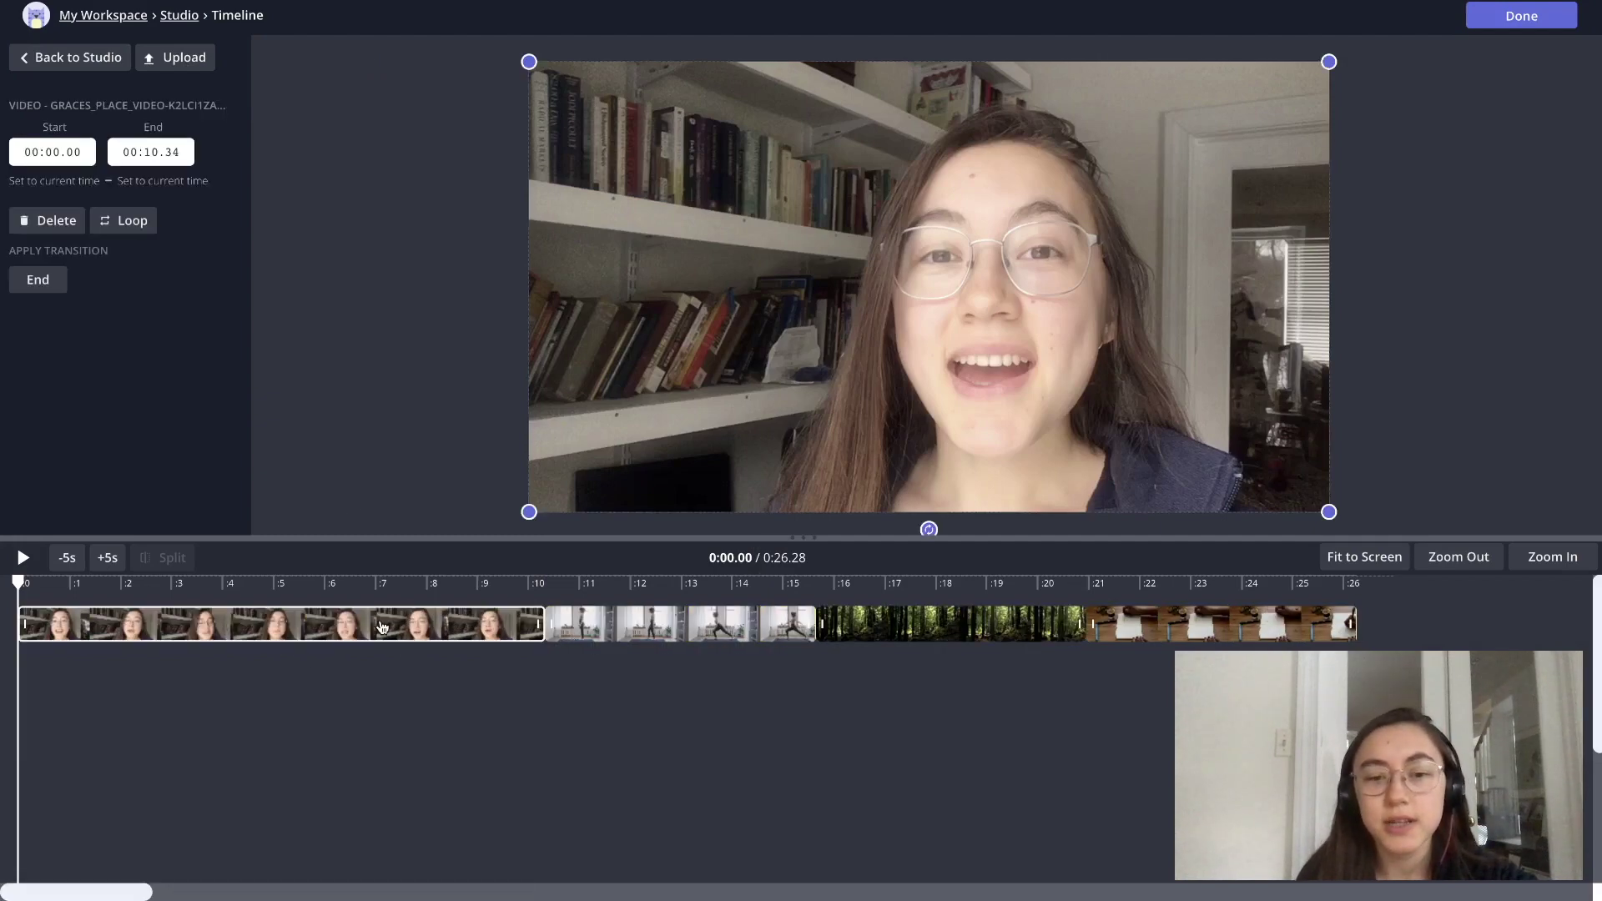
{"action": "left_click", "coordinate": [676, 627]}
{"action": "left_click", "coordinate": [1011, 628]}
{"action": "left_click", "coordinate": [1302, 624]}
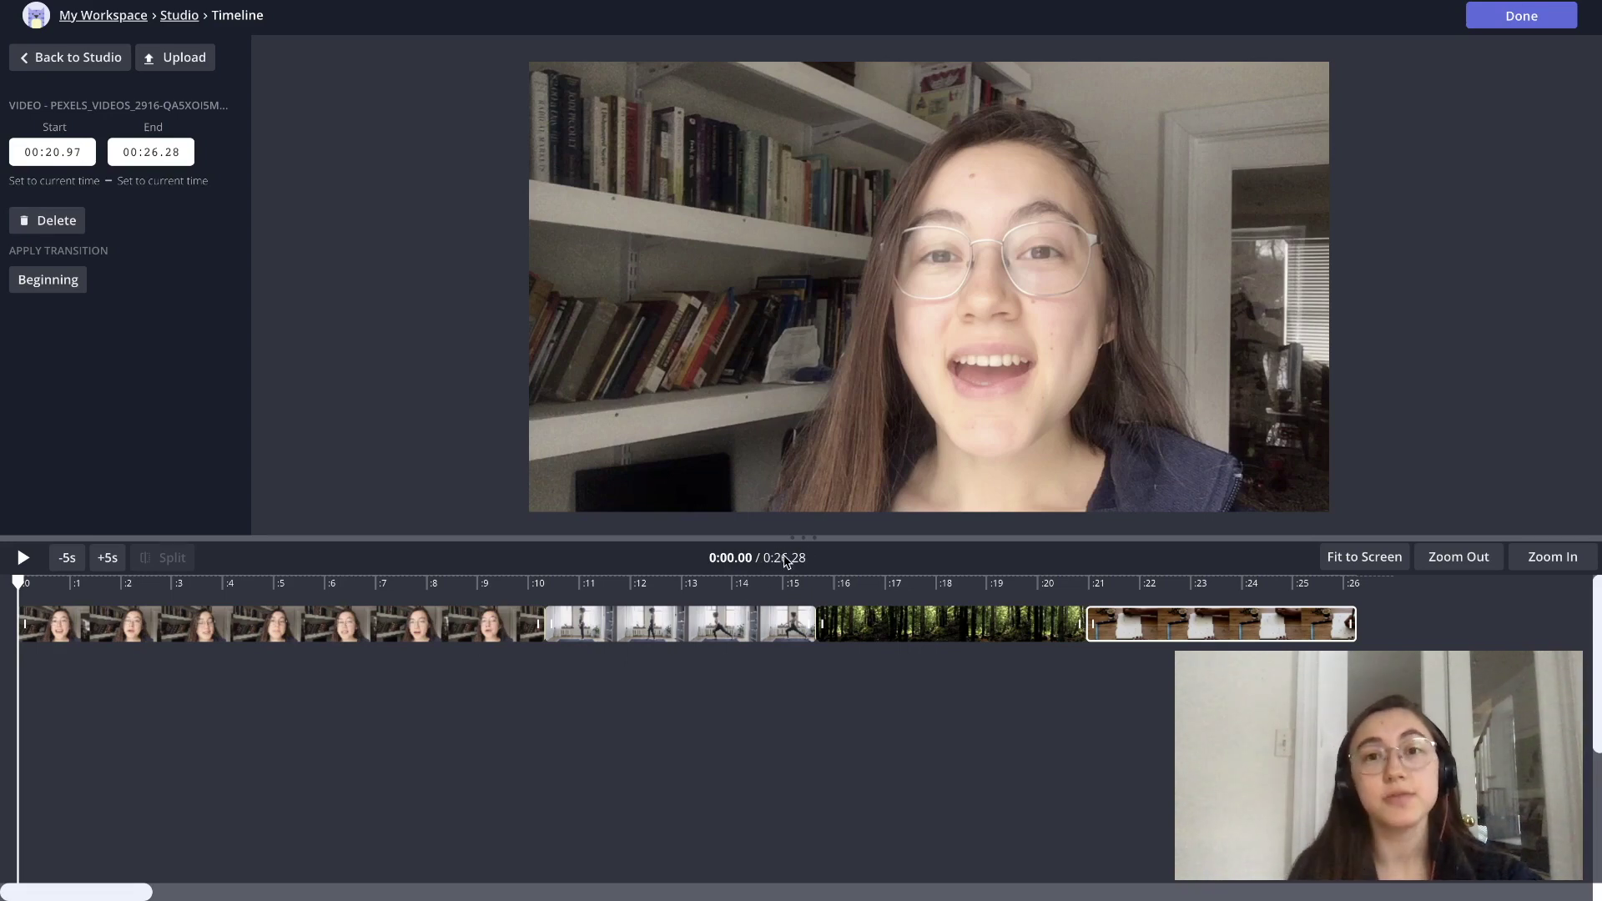
{"action": "scroll", "coordinate": [787, 626], "scroll_direction": "right", "scroll_amount": 8}
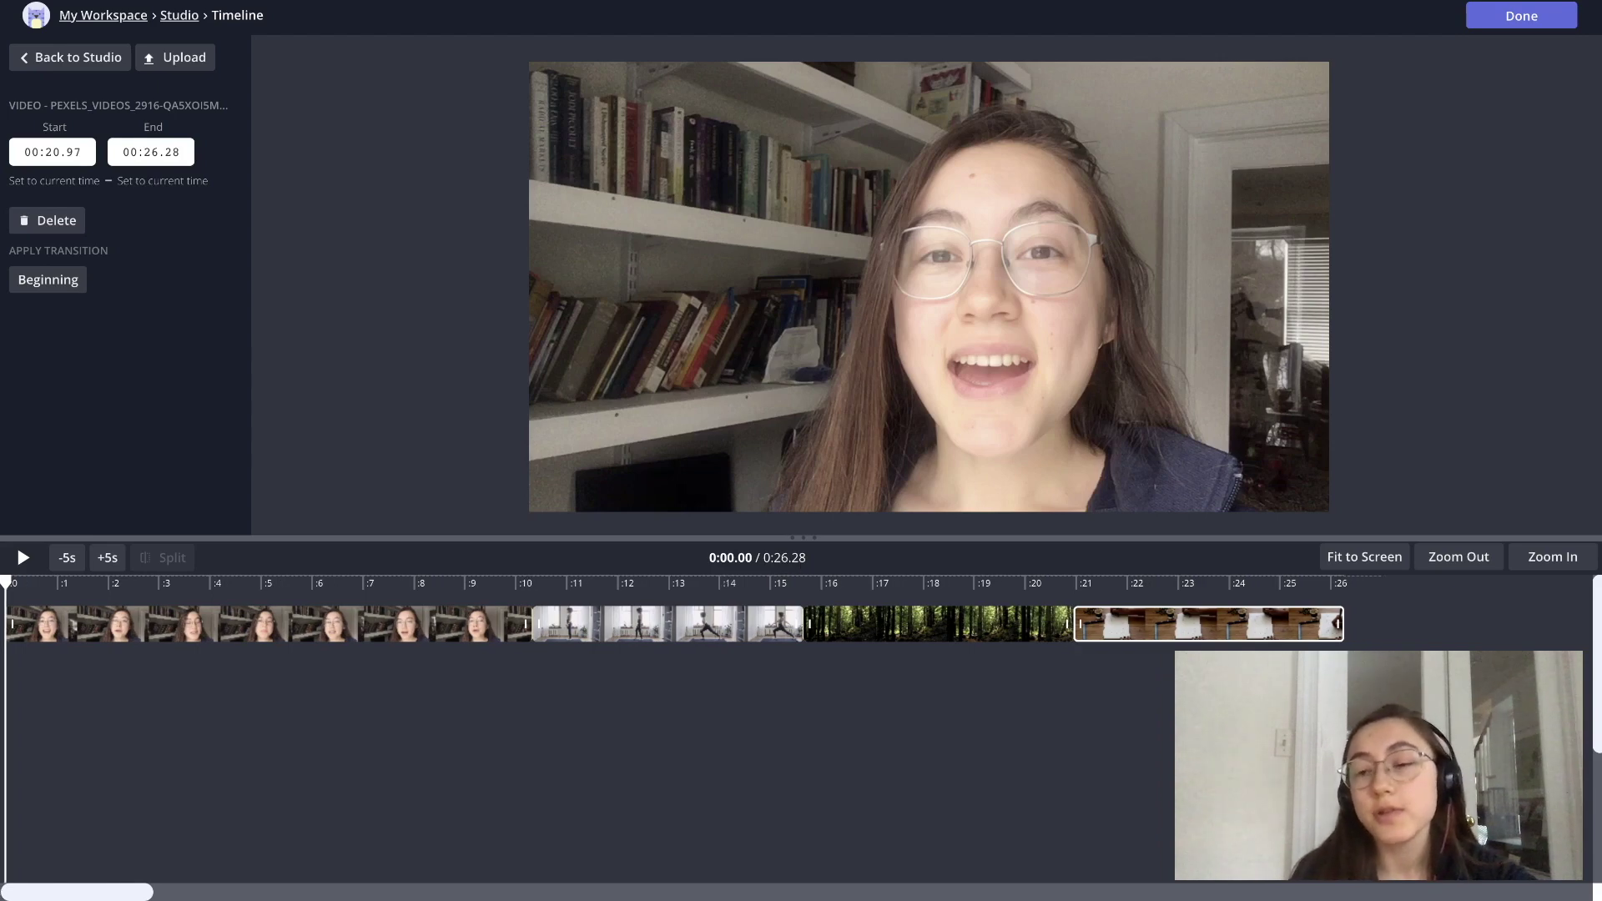
- Upload the downloaded end-screen PNG into the video project
{"action": "left_click", "coordinate": [175, 57]}
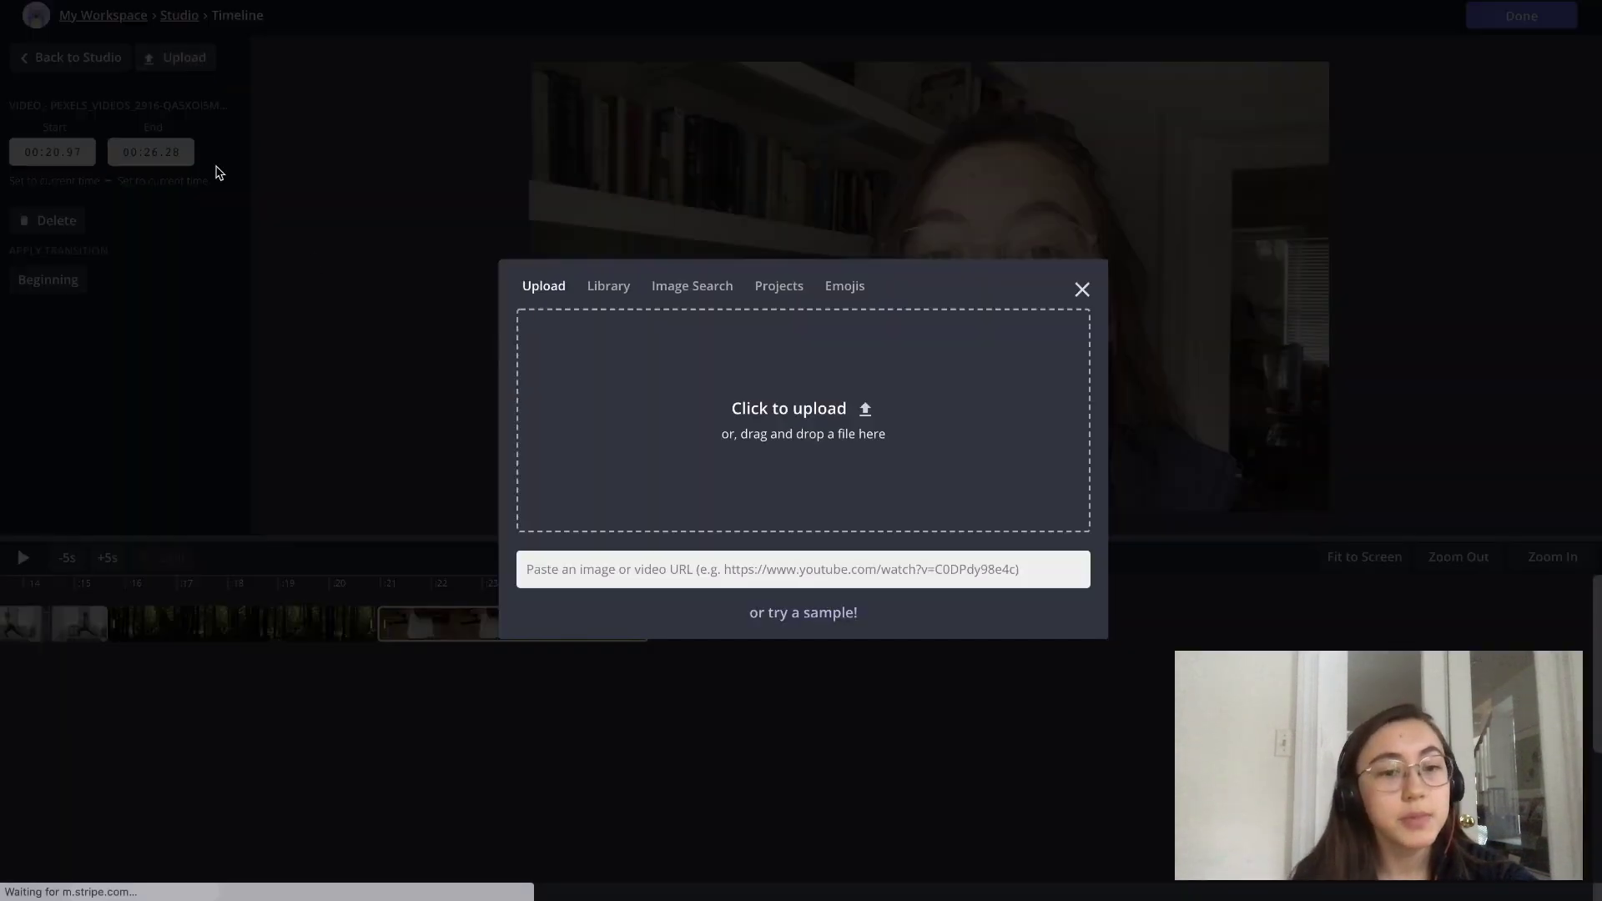
{"action": "left_click", "coordinate": [542, 396]}
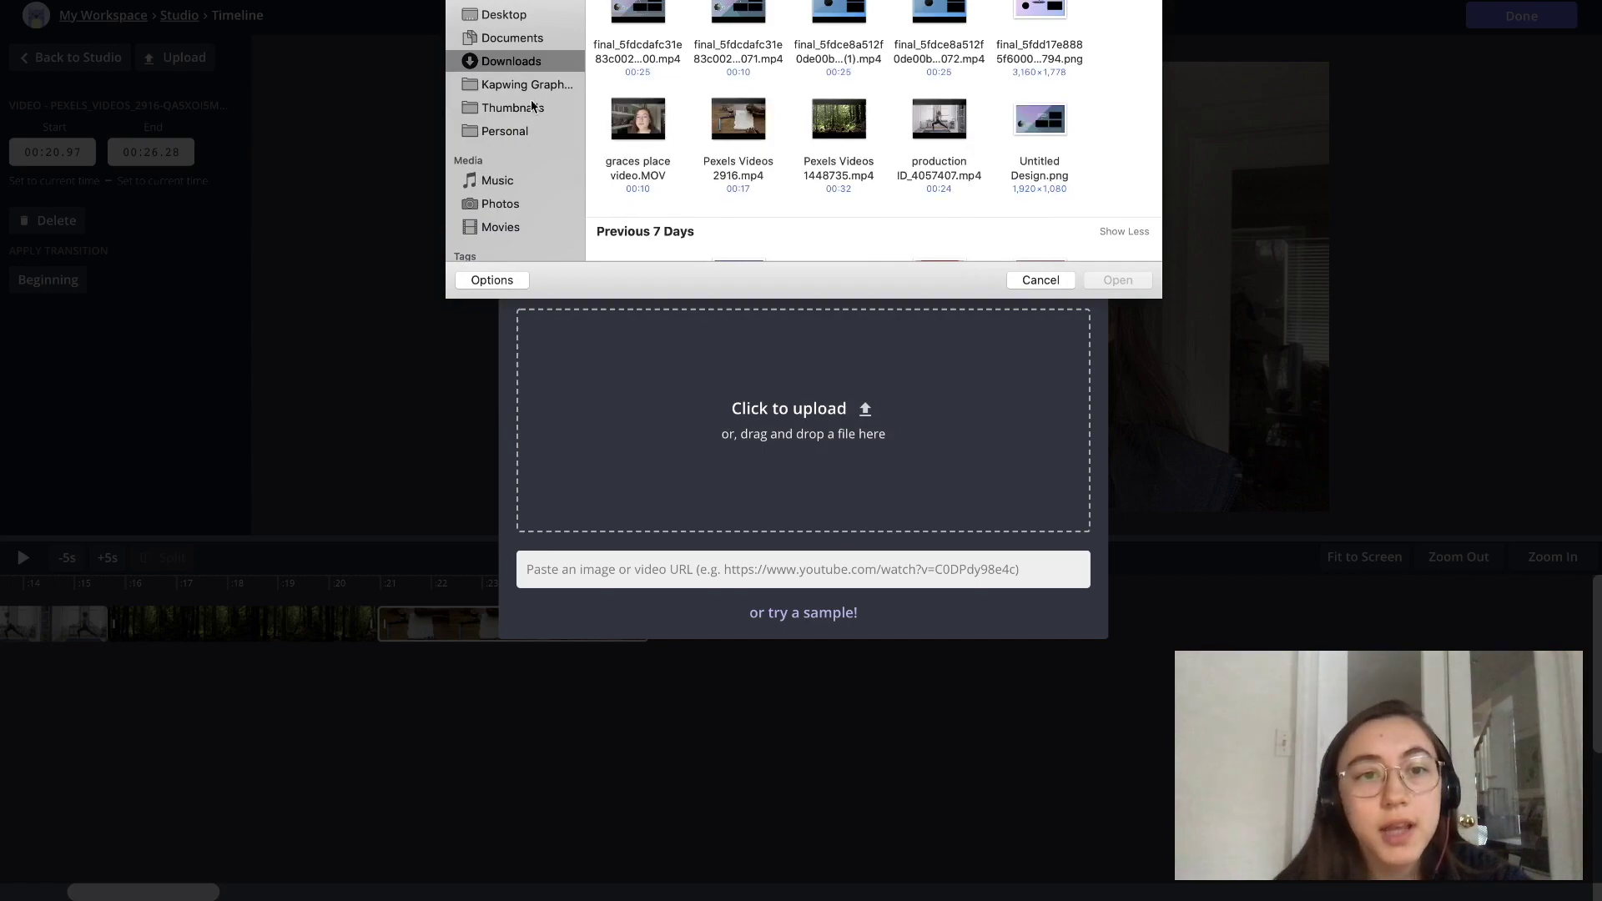
{"action": "left_click", "coordinate": [997, 33]}
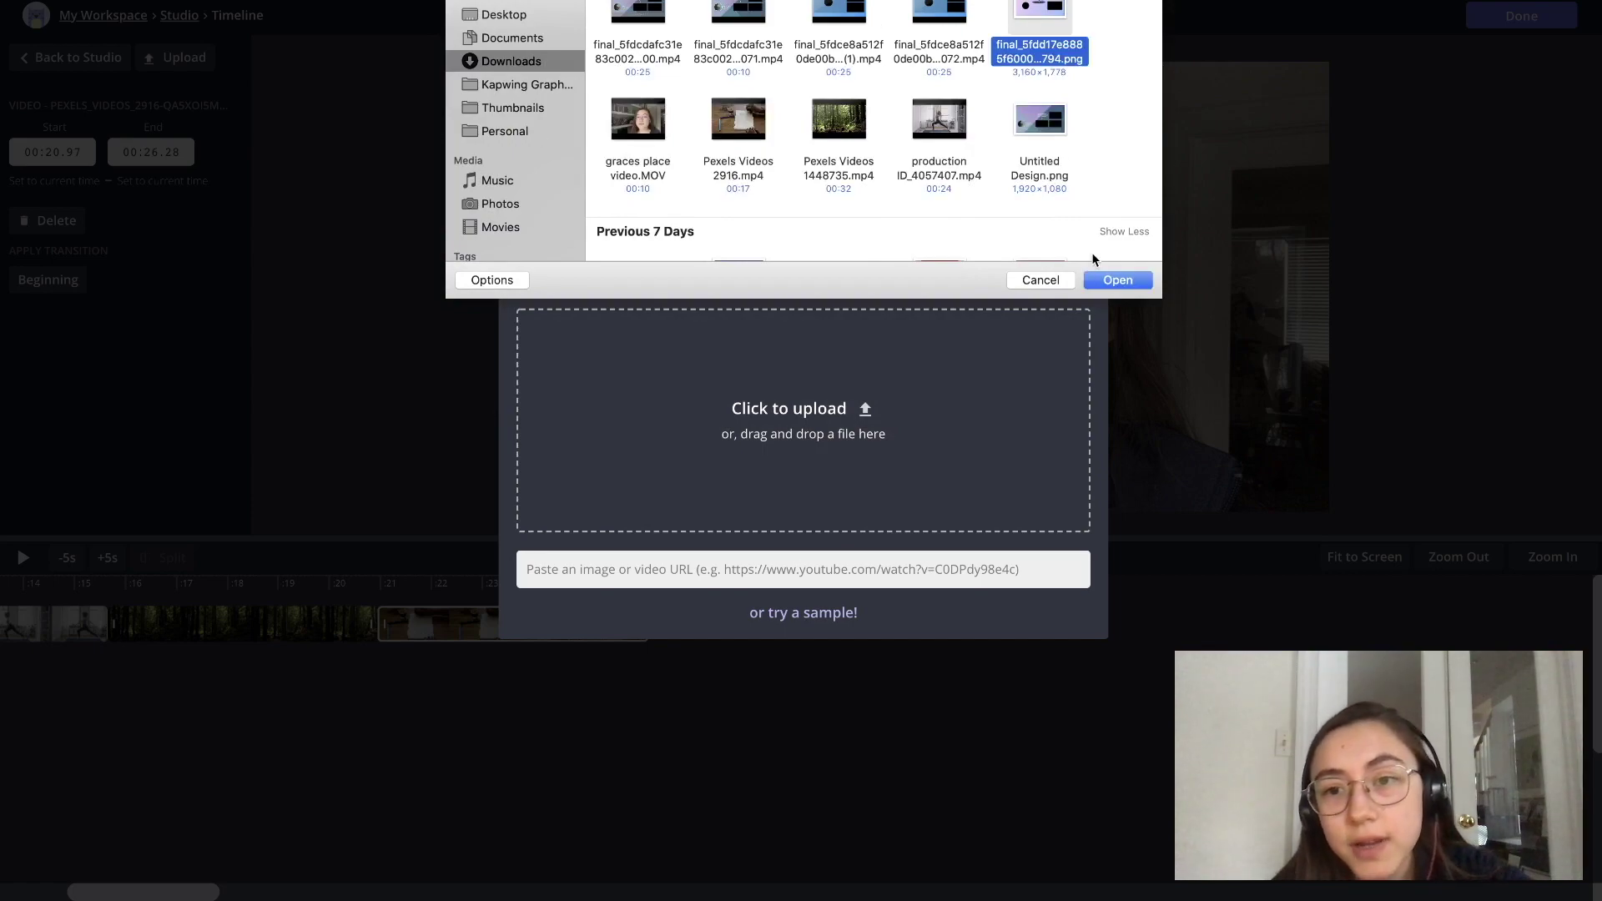
{"action": "left_click", "coordinate": [1118, 280]}
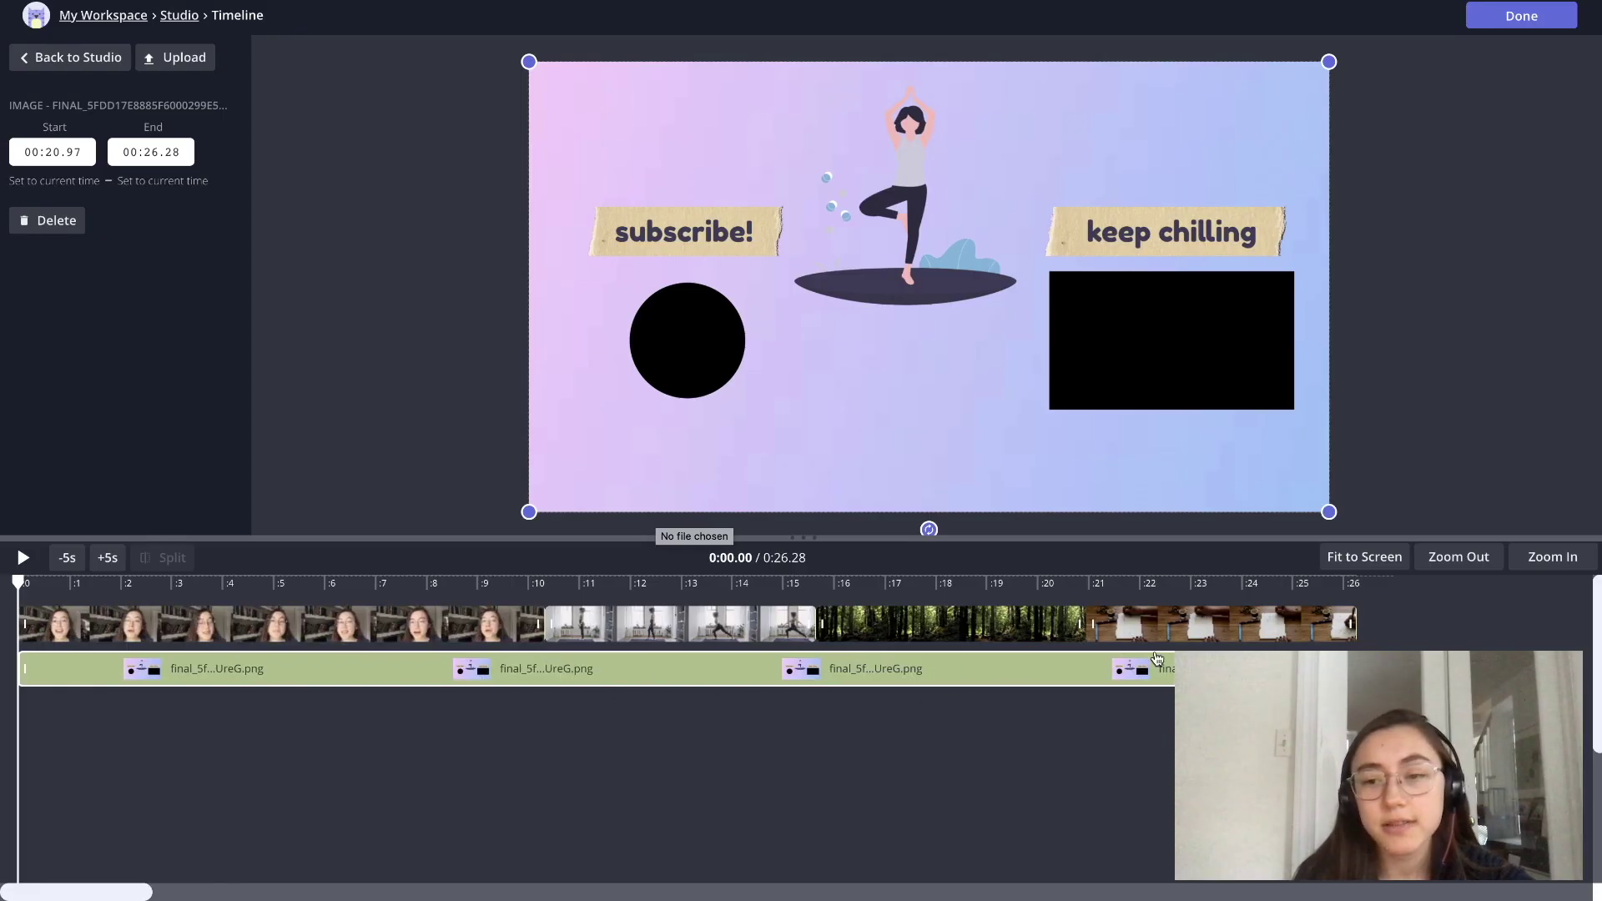
- Place the image clip after 0:26.28, extend it to about 32.8 seconds, and preview the transition
{"action": "left_click_drag", "start_coordinate": [1366, 668], "coordinate": [286, 668]}
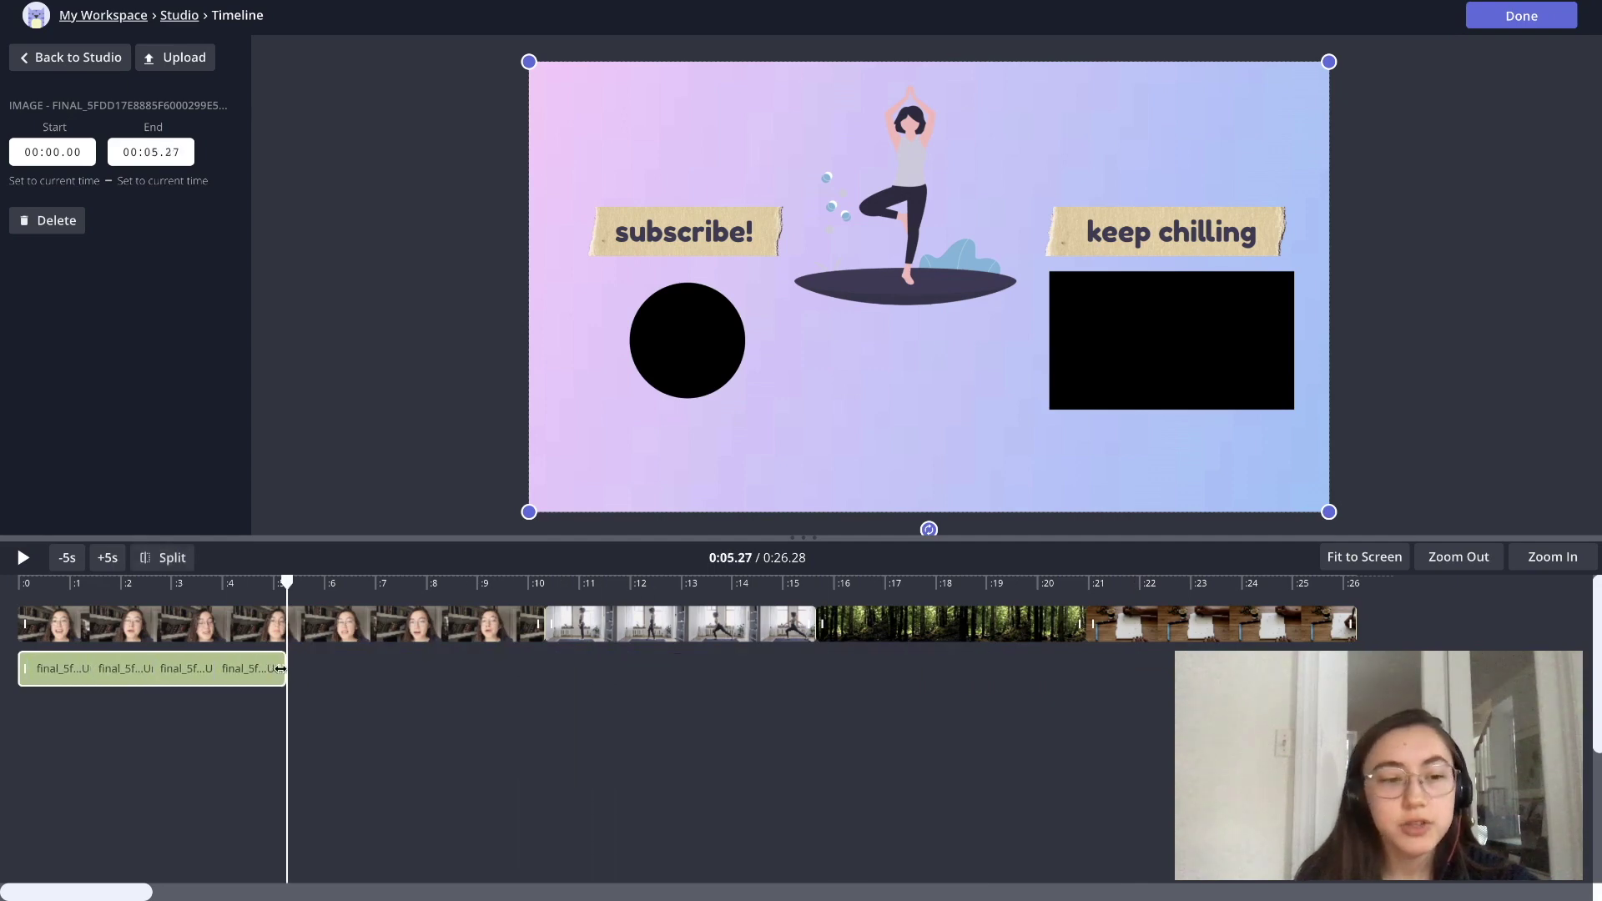
{"action": "left_click_drag", "start_coordinate": [150, 676], "coordinate": [1435, 631]}
{"action": "scroll", "coordinate": [674, 618], "scroll_direction": "right", "scroll_amount": 5}
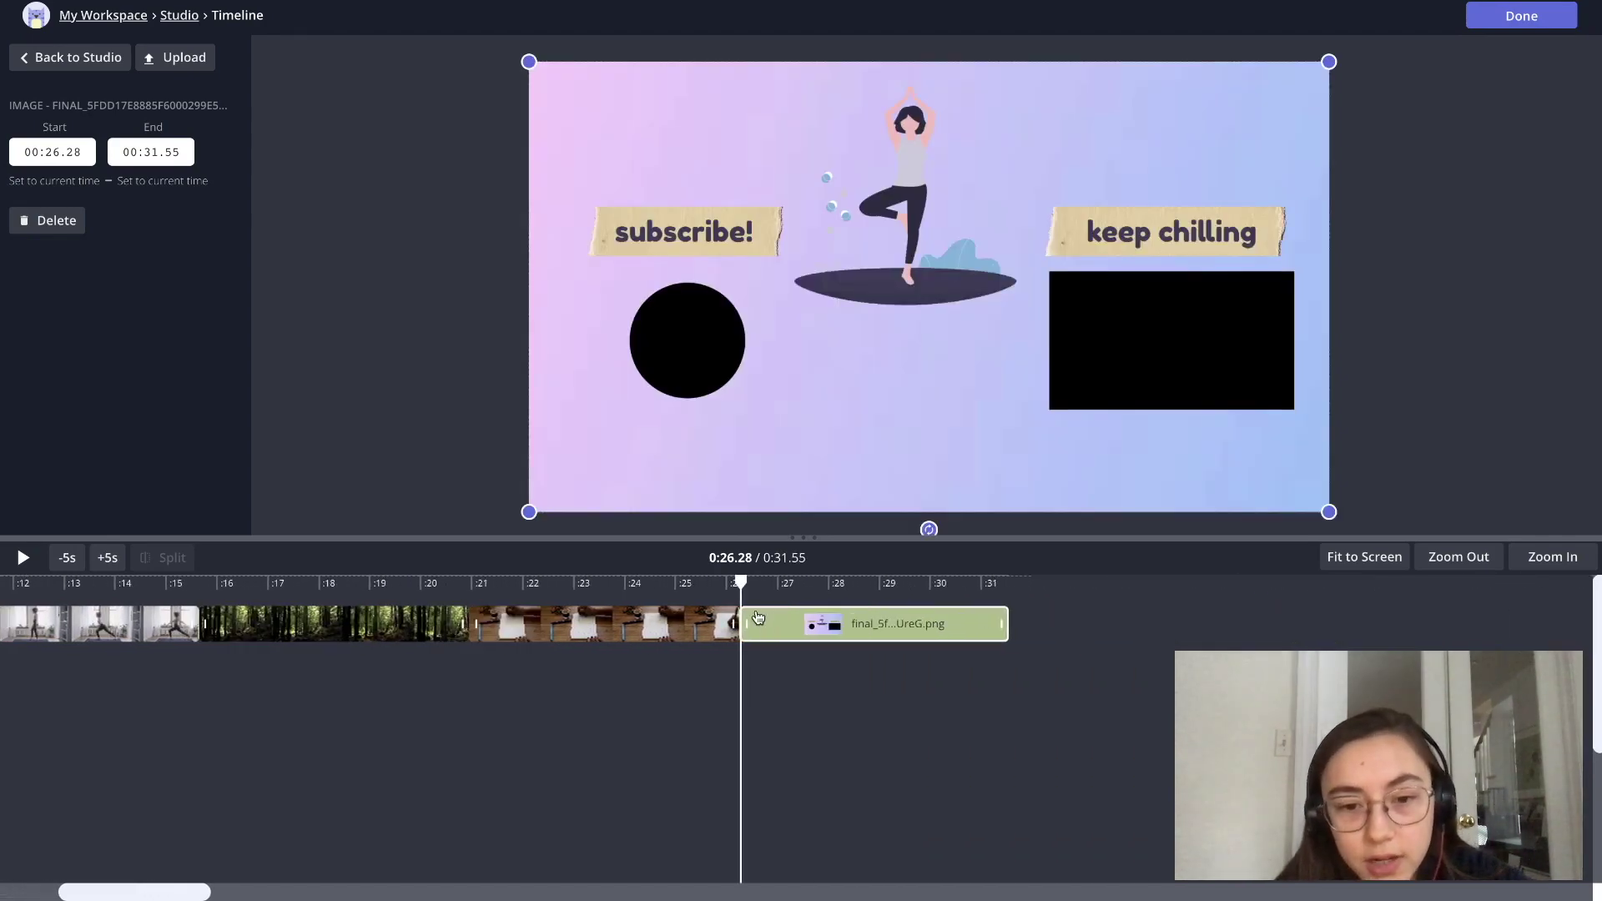
{"action": "left_click", "coordinate": [1006, 584]}
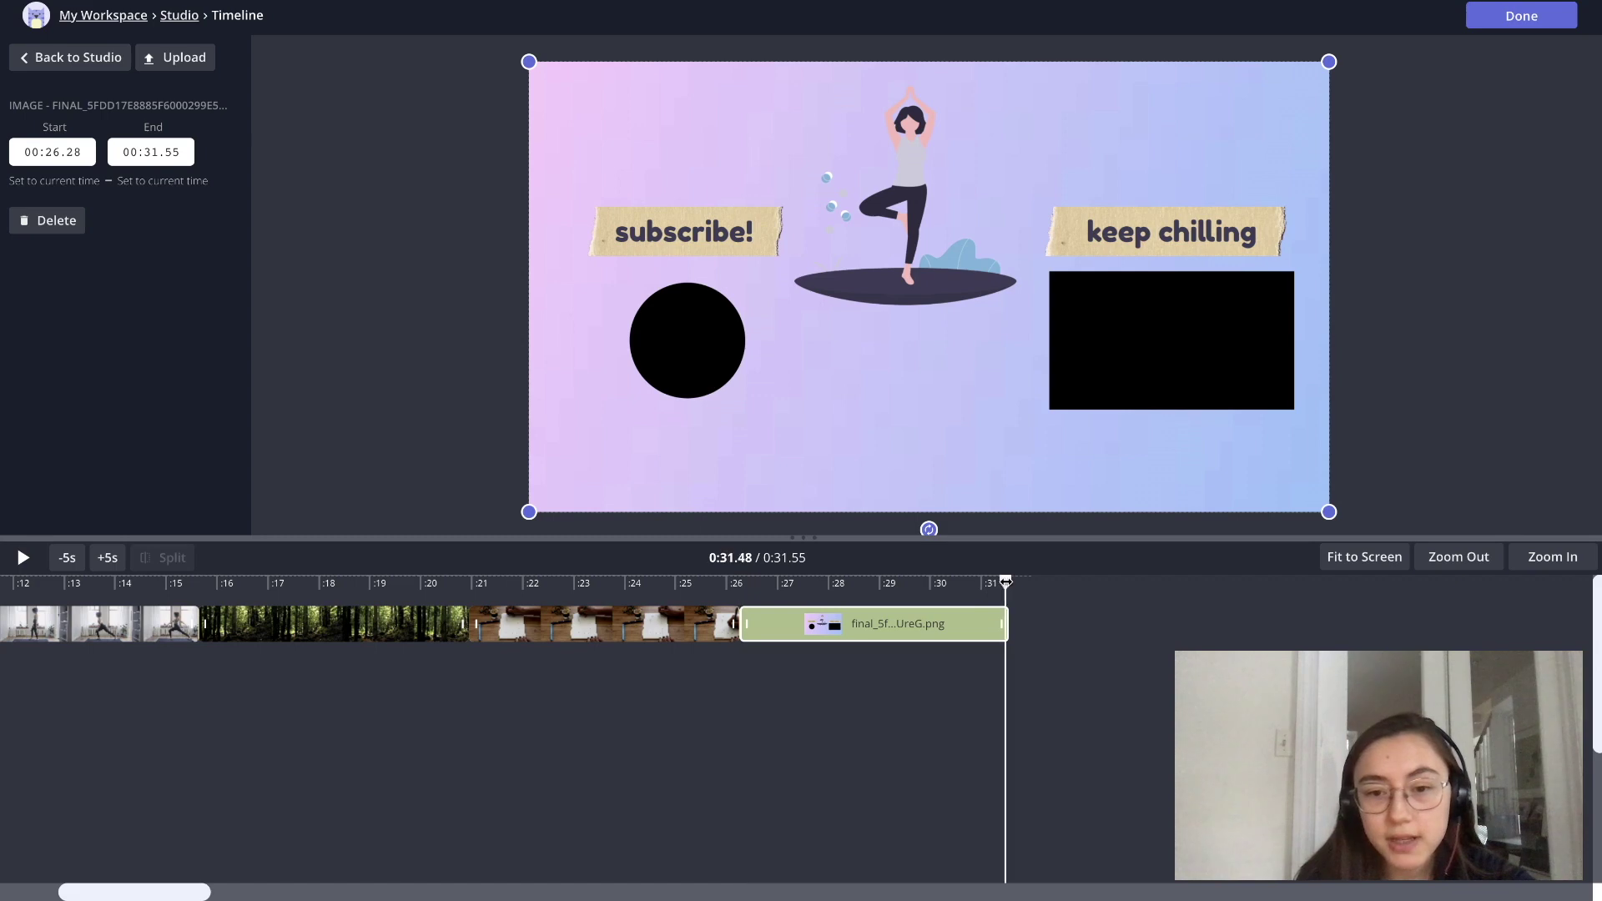
{"action": "left_click_drag", "start_coordinate": [1008, 624], "coordinate": [1073, 624]}
{"action": "left_click", "coordinate": [693, 583]}
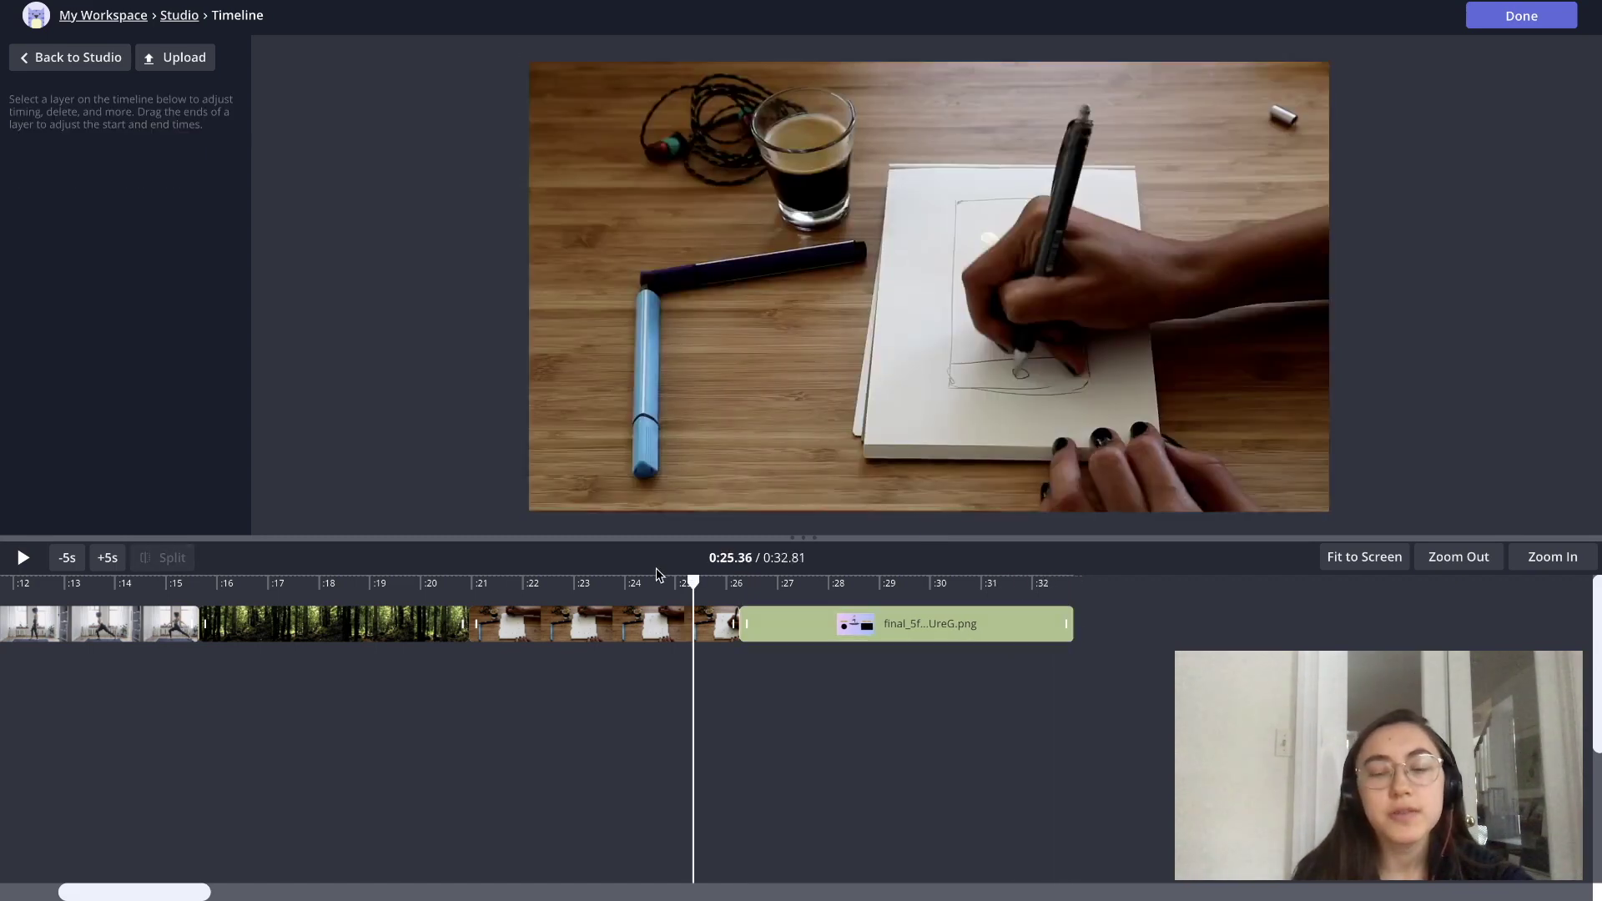
{"action": "left_click", "coordinate": [678, 582]}
{"action": "key", "text": "space"}
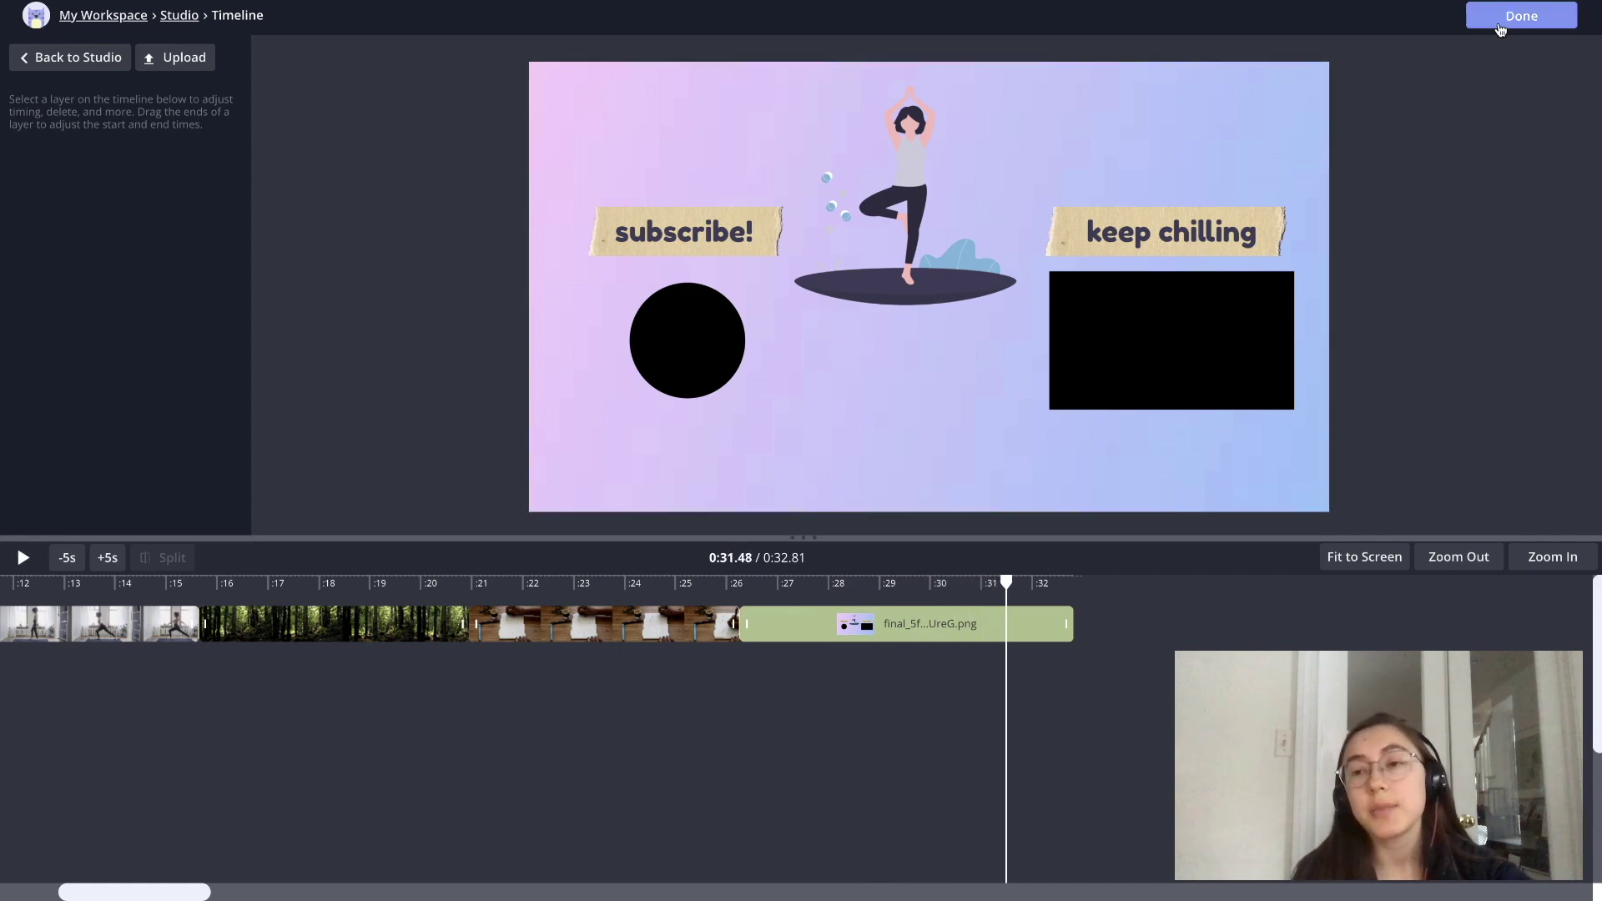
{"action": "left_click", "coordinate": [1520, 16]}
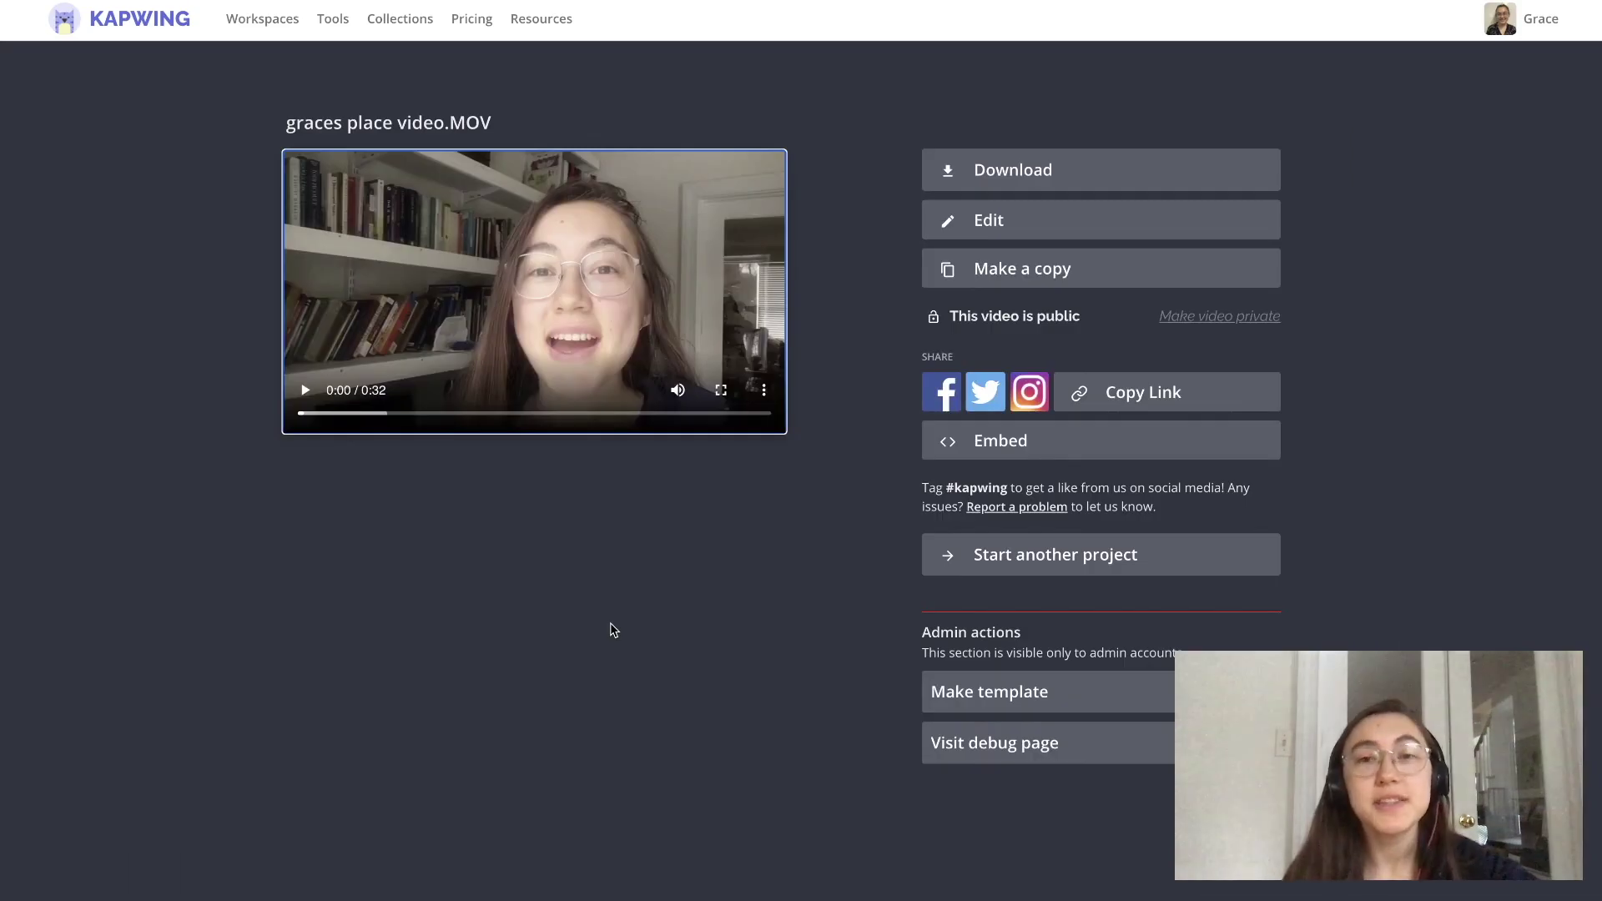
- Download the exported 0:32 video ending on the end screen as an MP4
{"action": "left_click", "coordinate": [985, 171]}
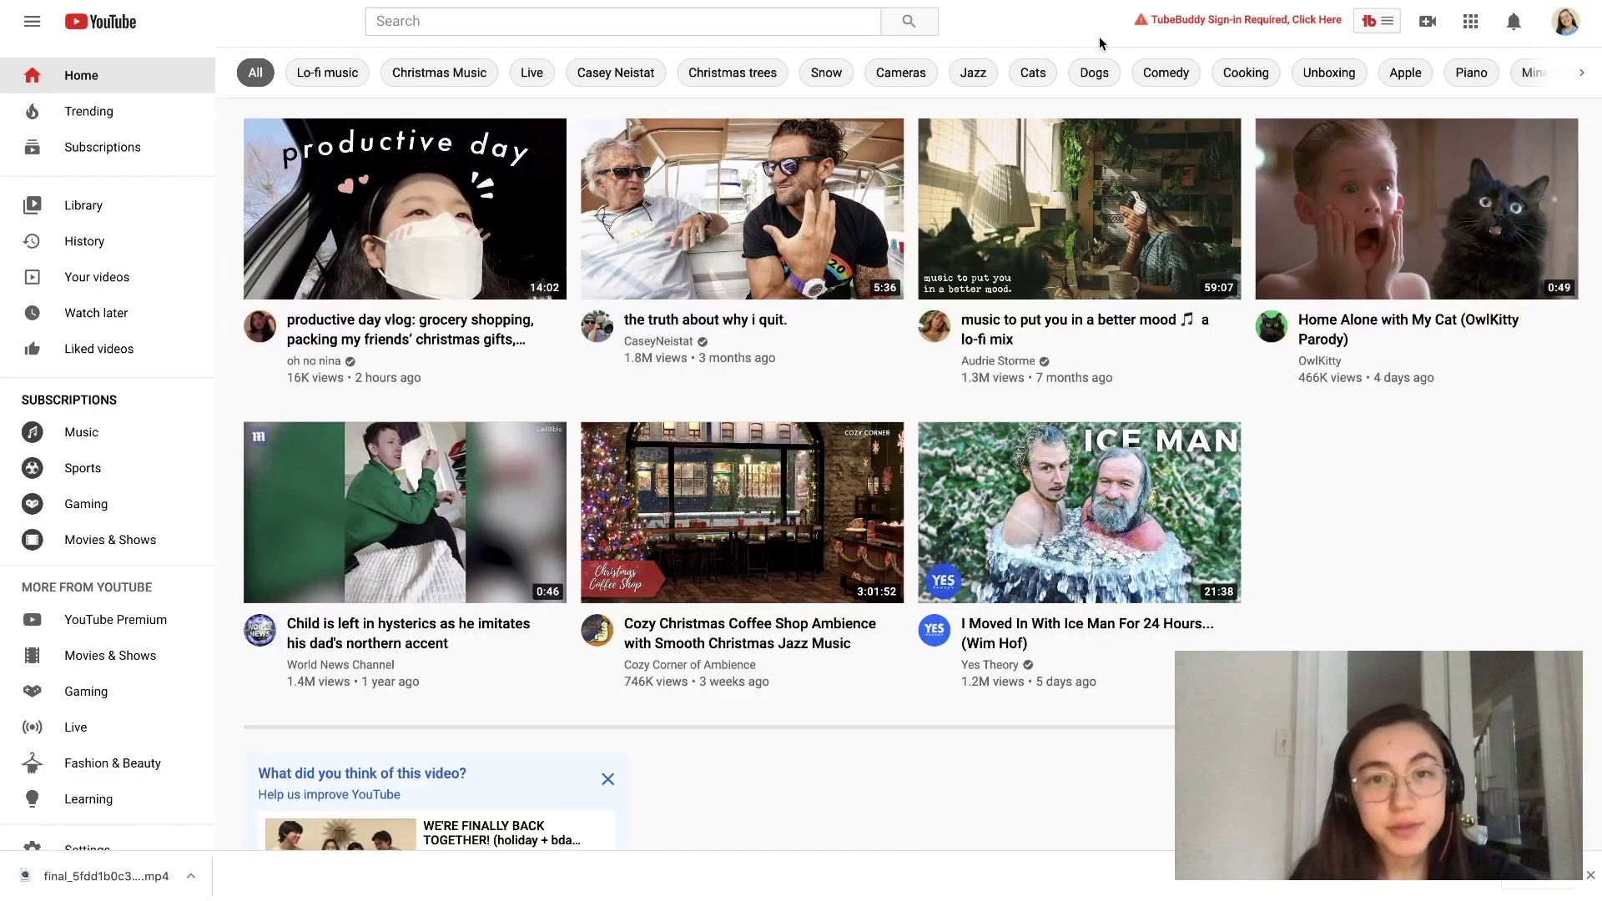
- Upload the exported Kapwing MP4 to YouTube Studio via Create > Upload video
{"action": "left_click", "coordinate": [1427, 23]}
{"action": "left_click", "coordinate": [1494, 65]}
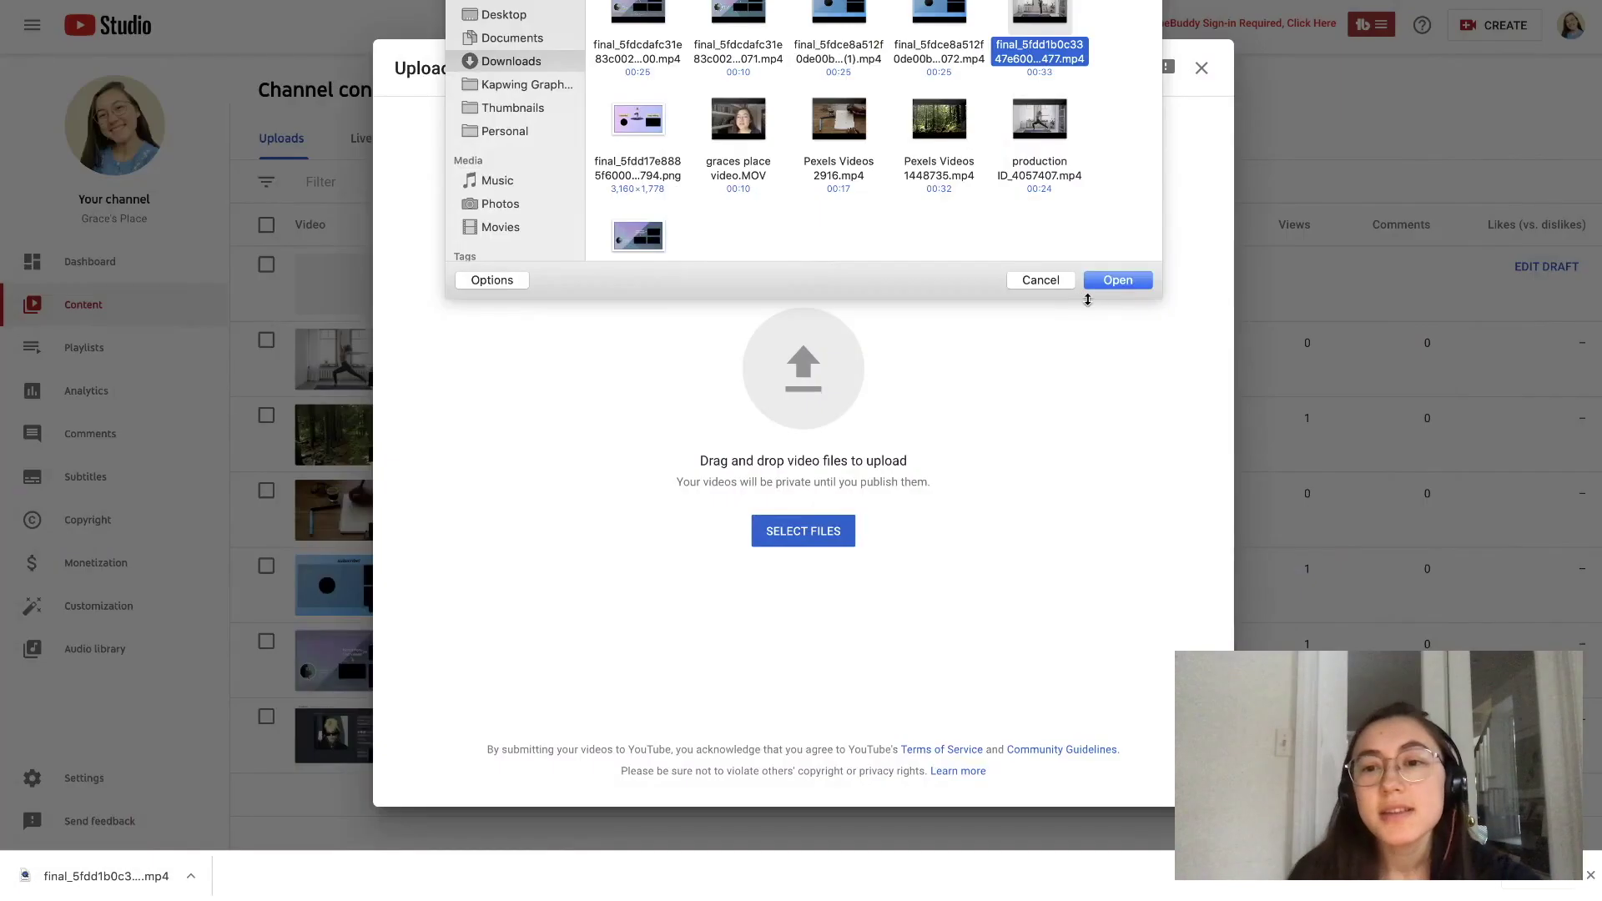
{"action": "left_click", "coordinate": [1103, 280]}
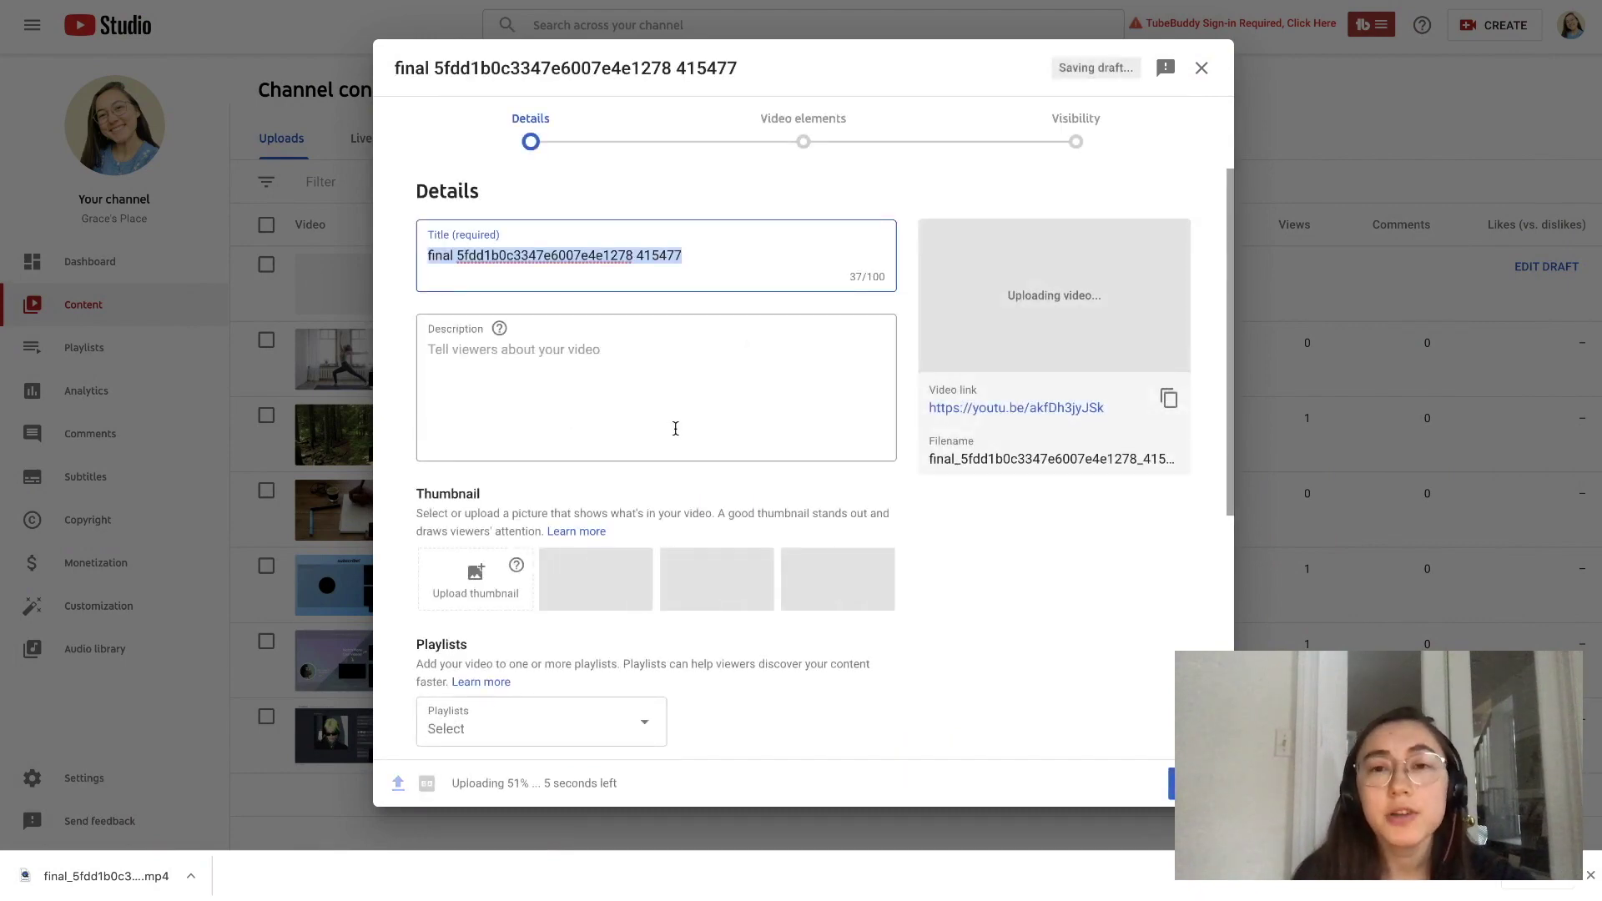
- Title the draft 'Test for End Screen Settings' and advance to the Video elements step
{"action": "scroll", "coordinate": [666, 350], "scroll_direction": "down", "scroll_amount": 3}
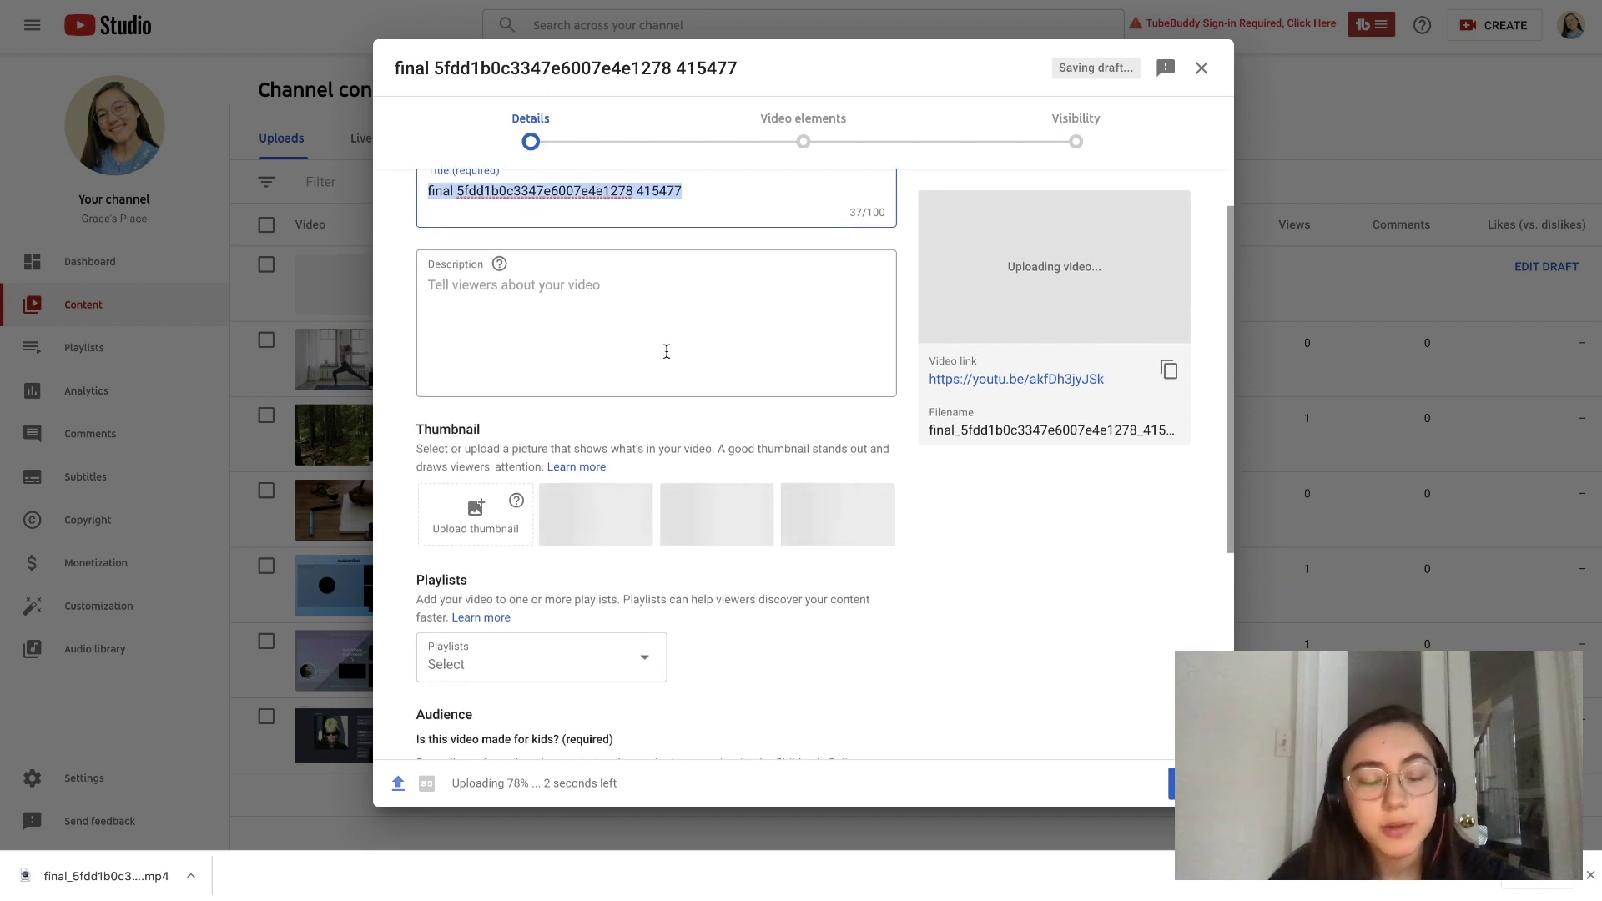
{"action": "scroll", "coordinate": [666, 350], "scroll_direction": "up", "scroll_amount": 3}
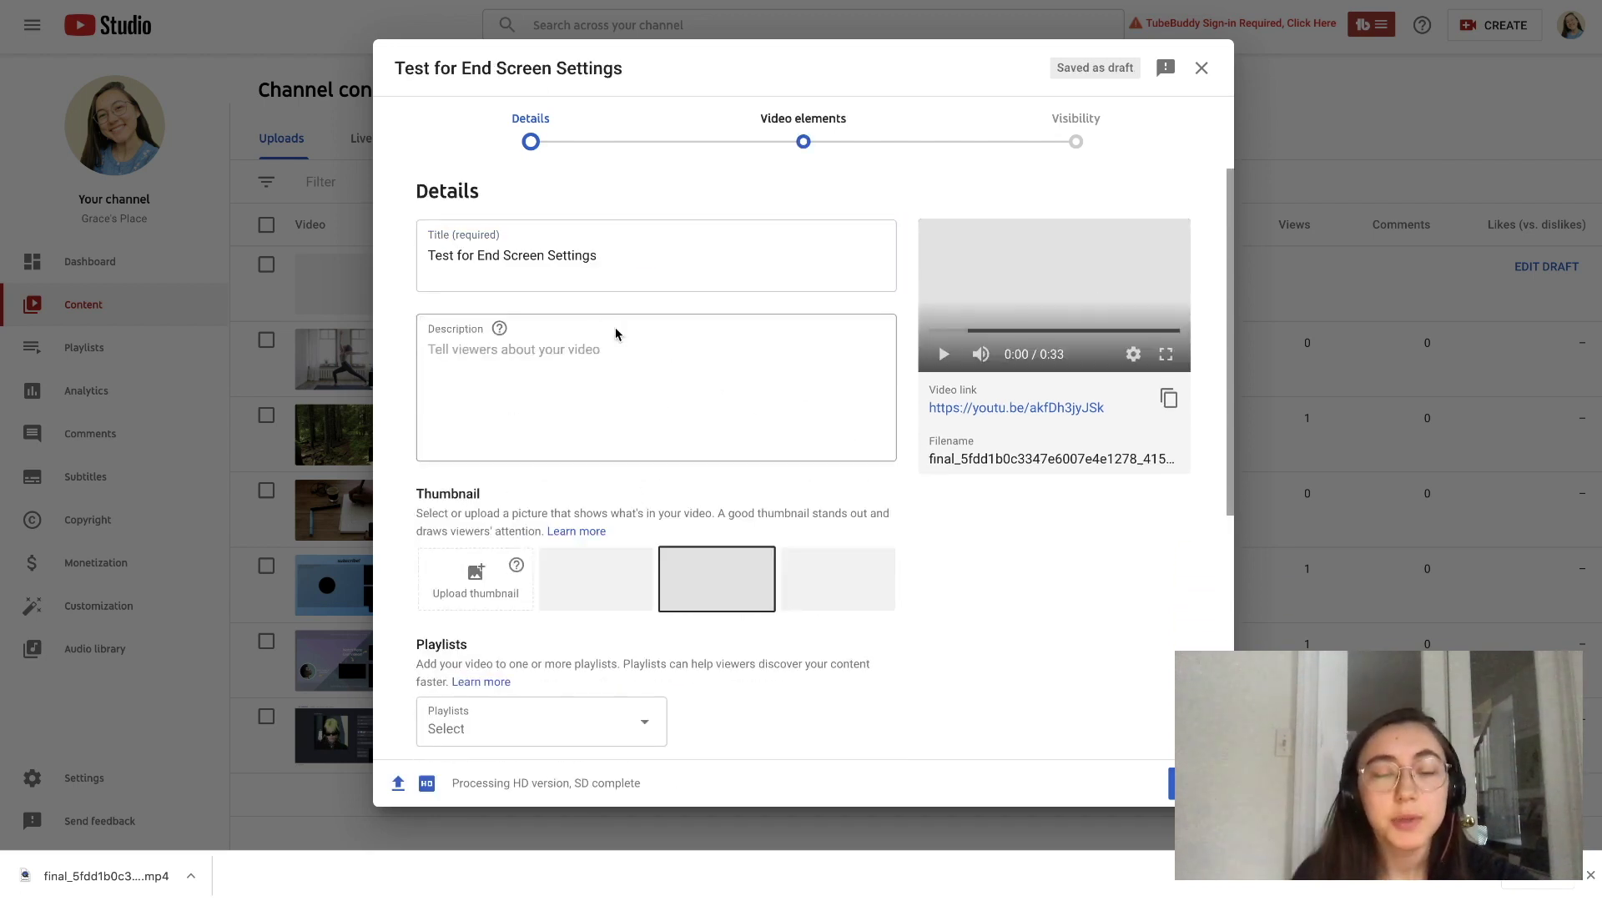
{"action": "triple_click", "coordinate": [626, 276]}
{"action": "scroll", "coordinate": [628, 279], "scroll_direction": "down", "scroll_amount": 2}
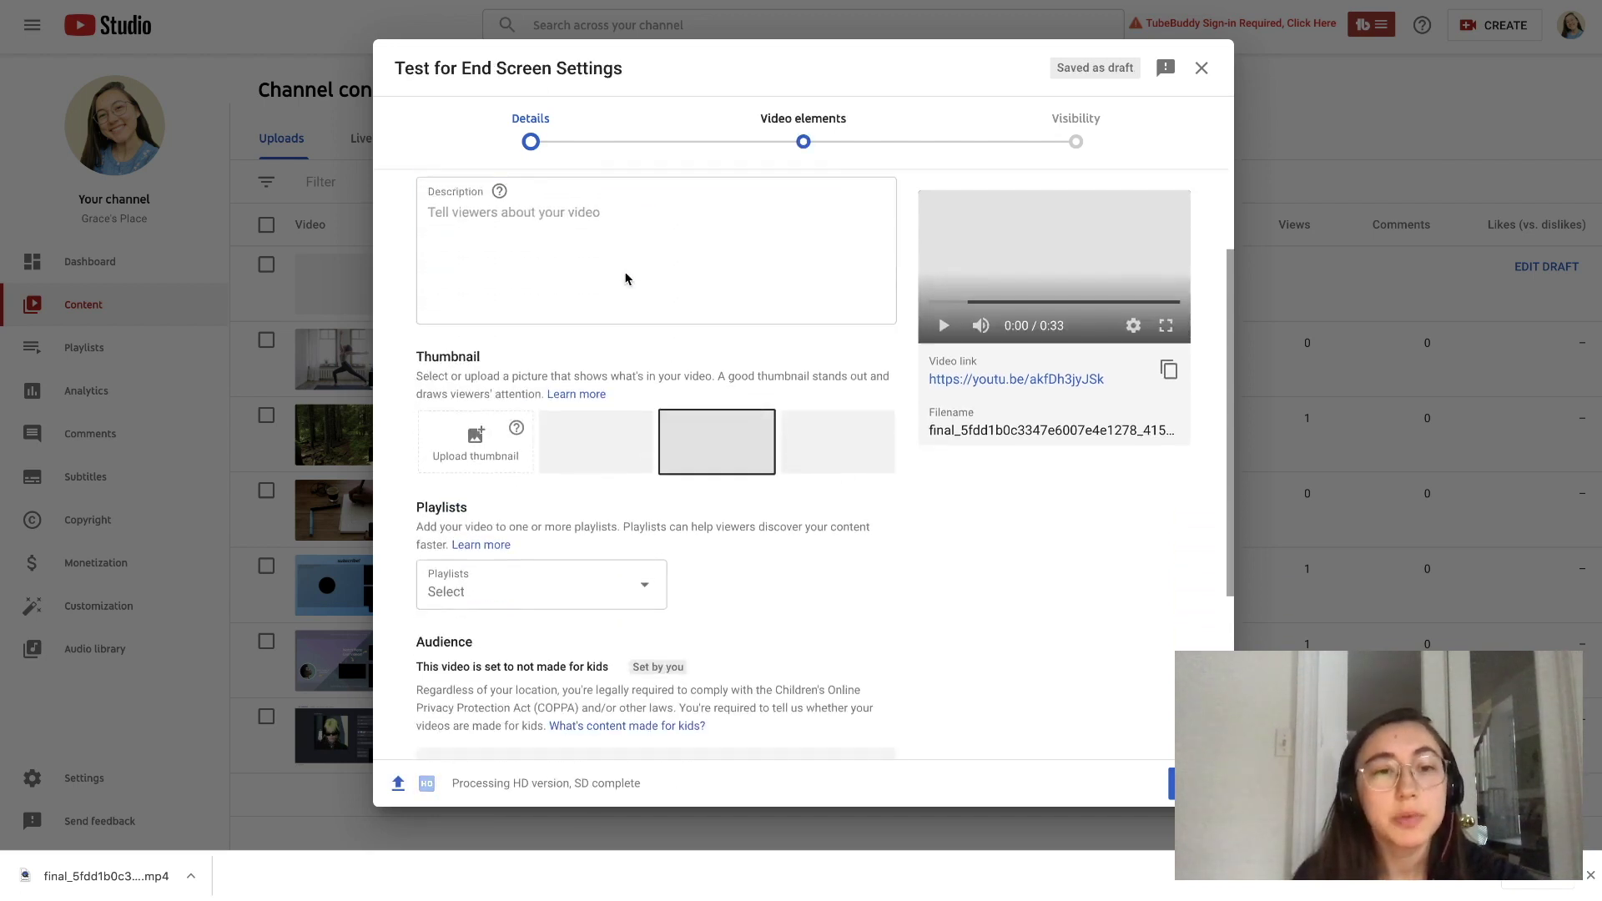
{"action": "scroll", "coordinate": [626, 278], "scroll_direction": "down", "scroll_amount": 1}
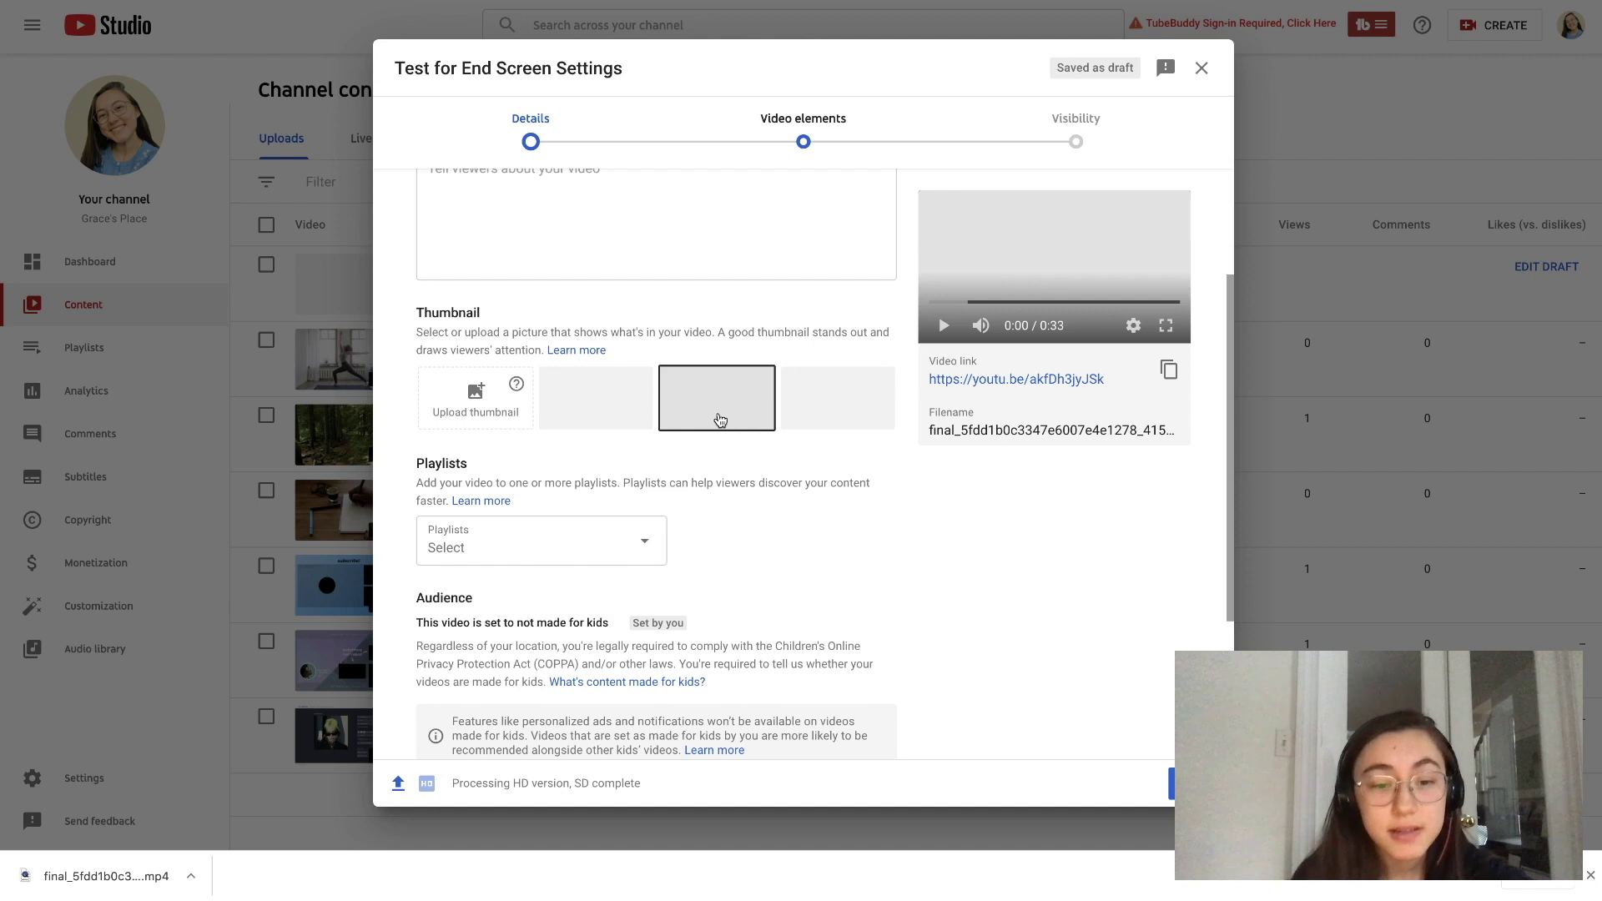
{"action": "scroll", "coordinate": [720, 419], "scroll_direction": "down", "scroll_amount": 3}
{"action": "left_click", "coordinate": [1200, 783]}
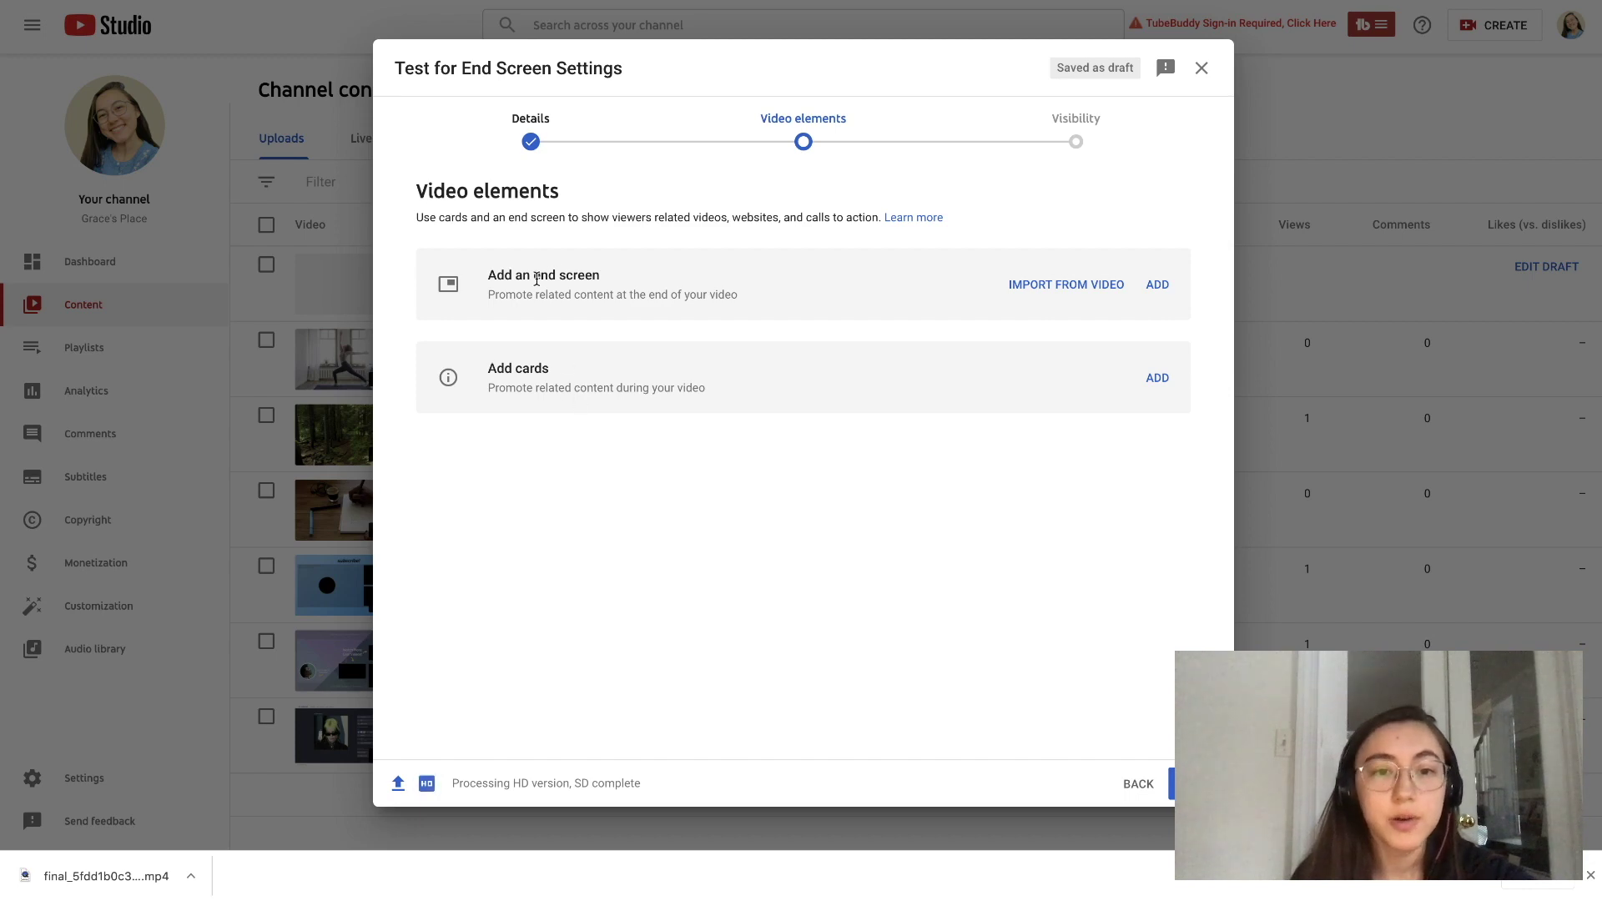
- Add an end screen from the '1 video, 1 subscribe' template, spanning 20:00 to 32:20
{"action": "left_click", "coordinate": [1157, 286]}
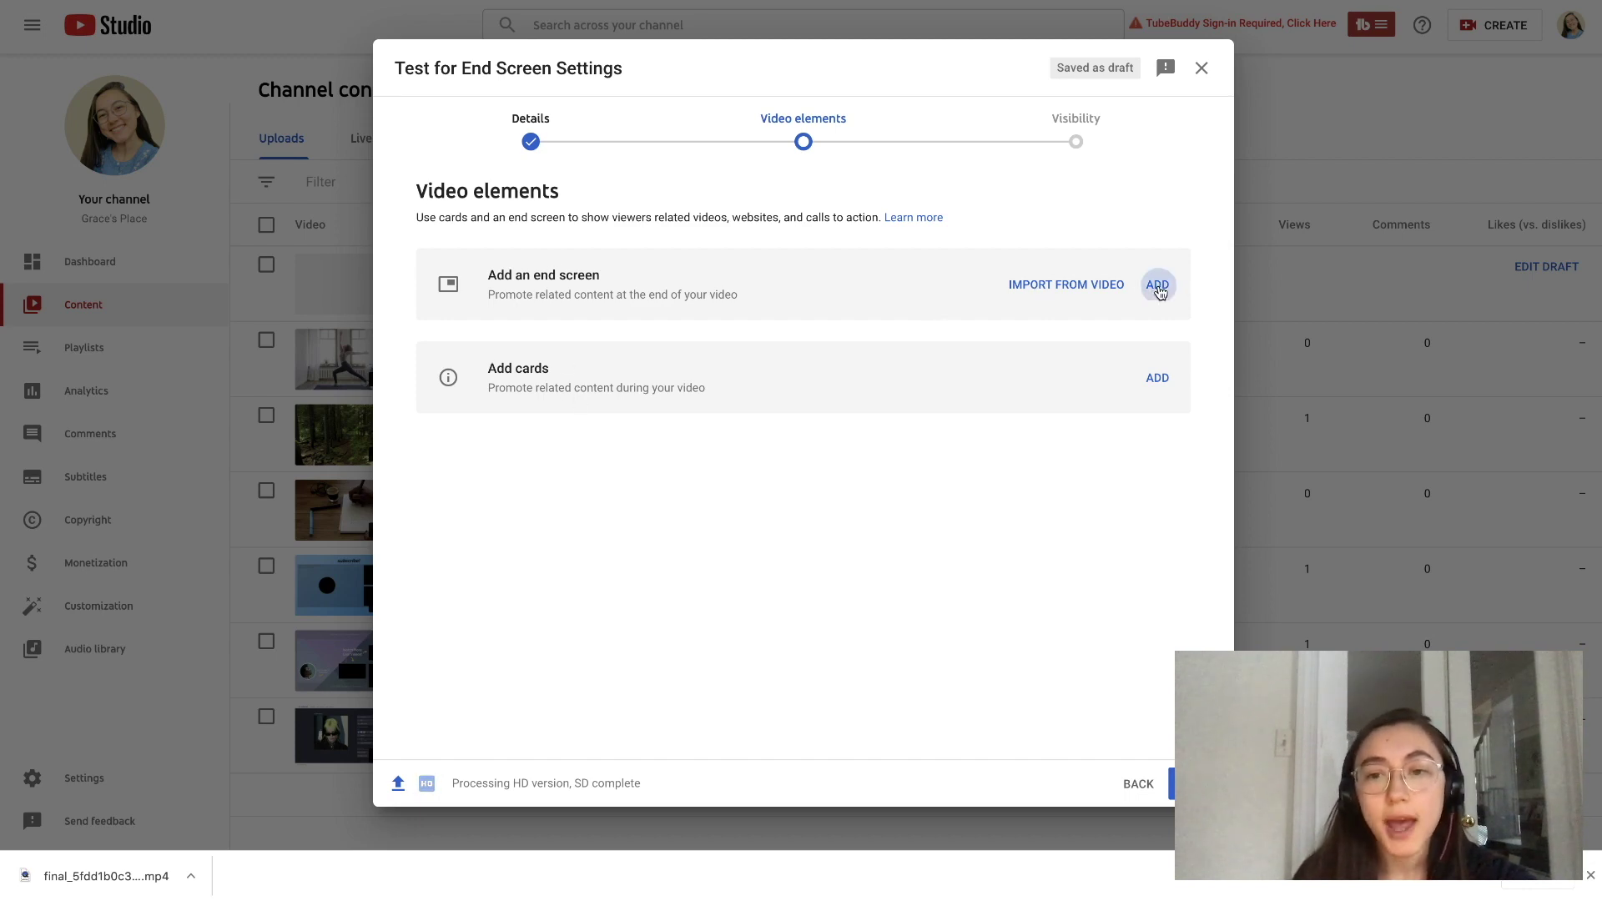
{"action": "scroll", "coordinate": [716, 450], "scroll_direction": "up", "scroll_amount": 2}
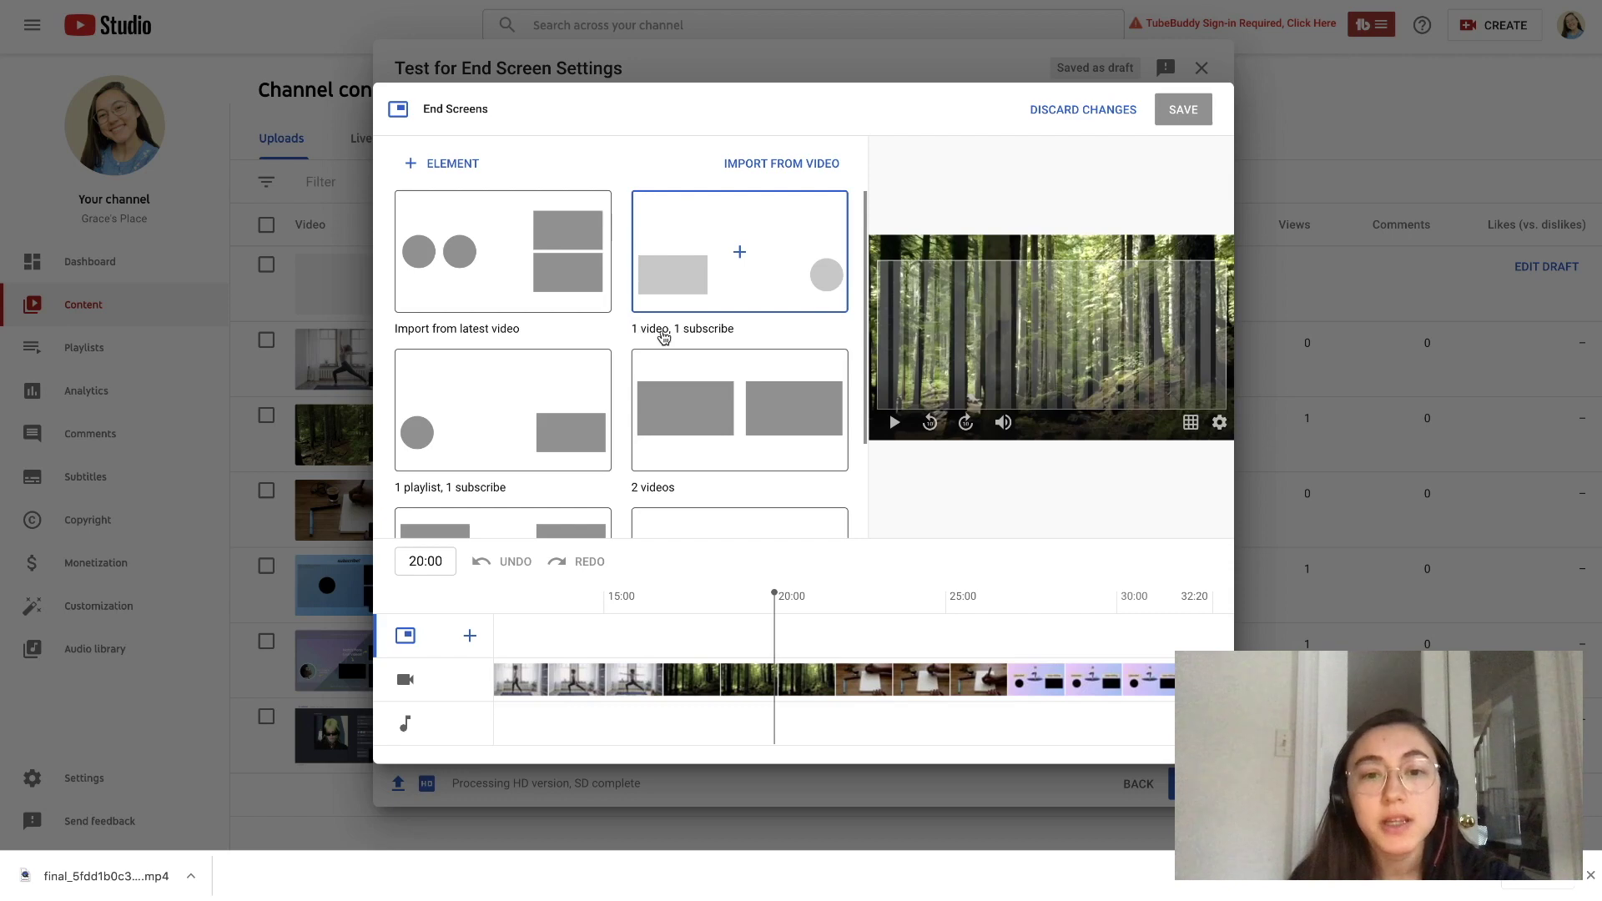
{"action": "left_click", "coordinate": [740, 255]}
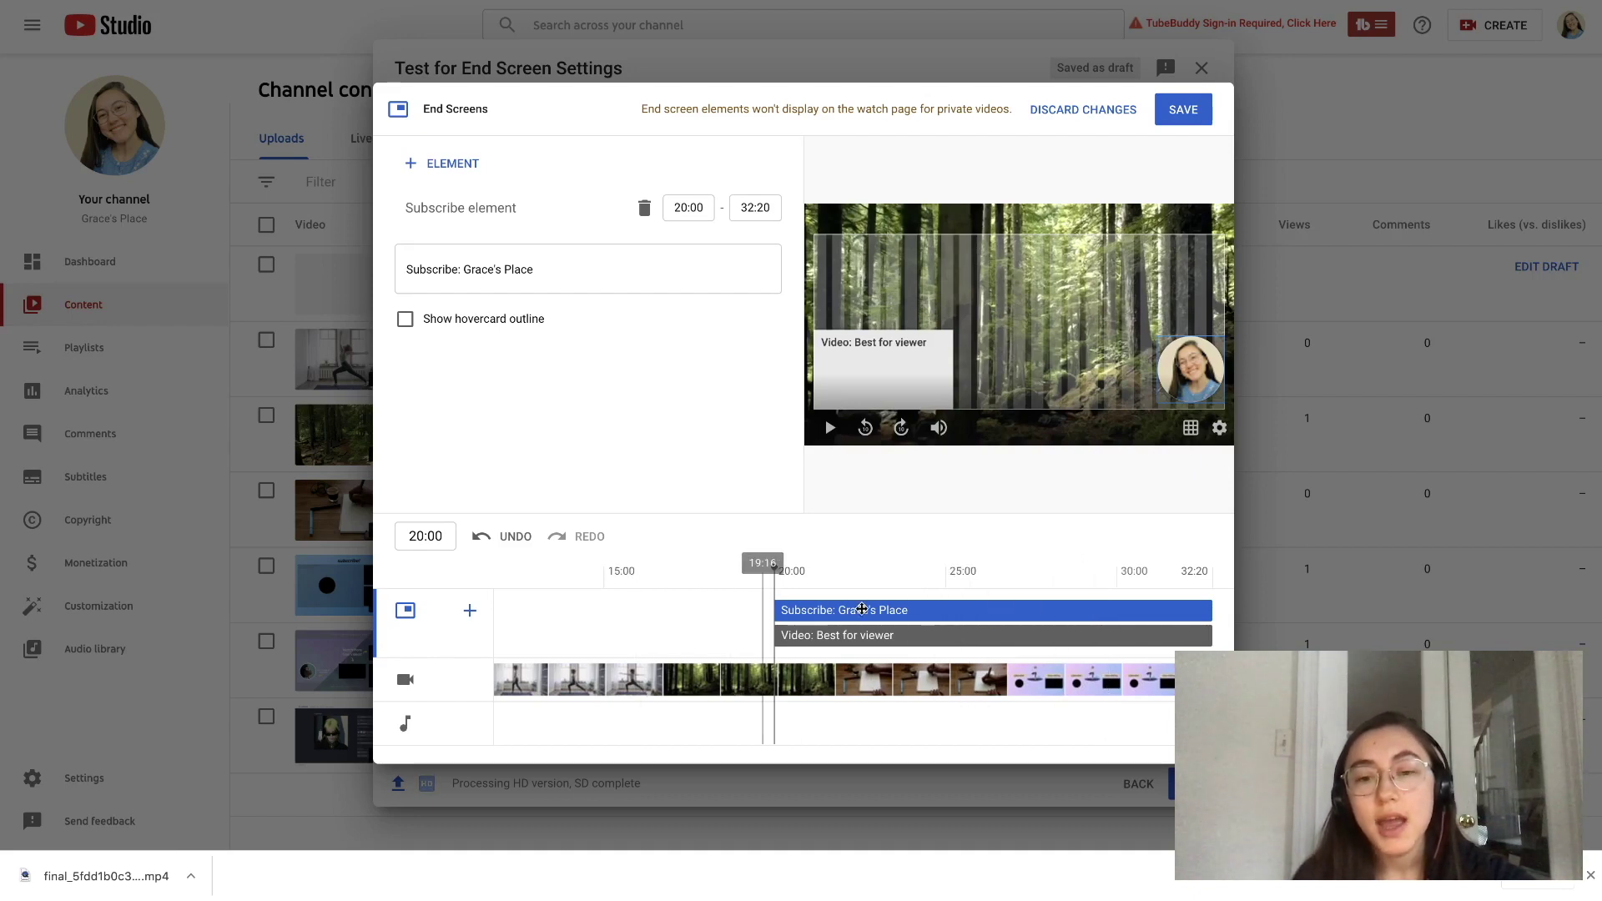
- Move the start of both the subscribe and video elements from 20:00 to 26:19
{"action": "left_click", "coordinate": [913, 635]}
{"action": "left_click", "coordinate": [930, 609]}
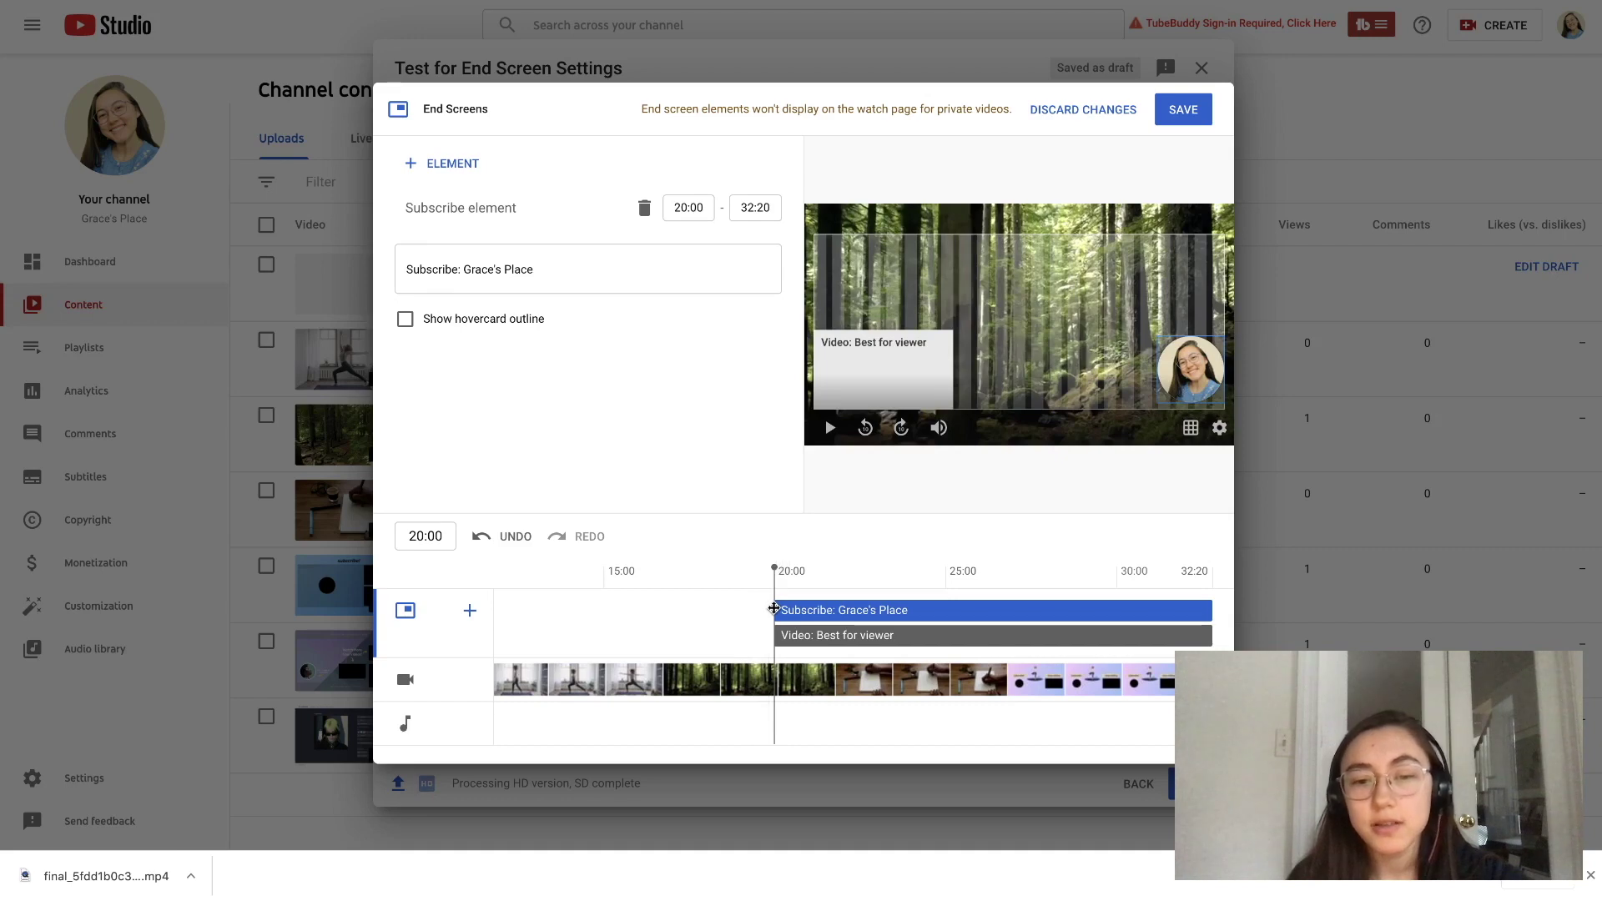
{"action": "left_click_drag", "start_coordinate": [772, 610], "coordinate": [1005, 610]}
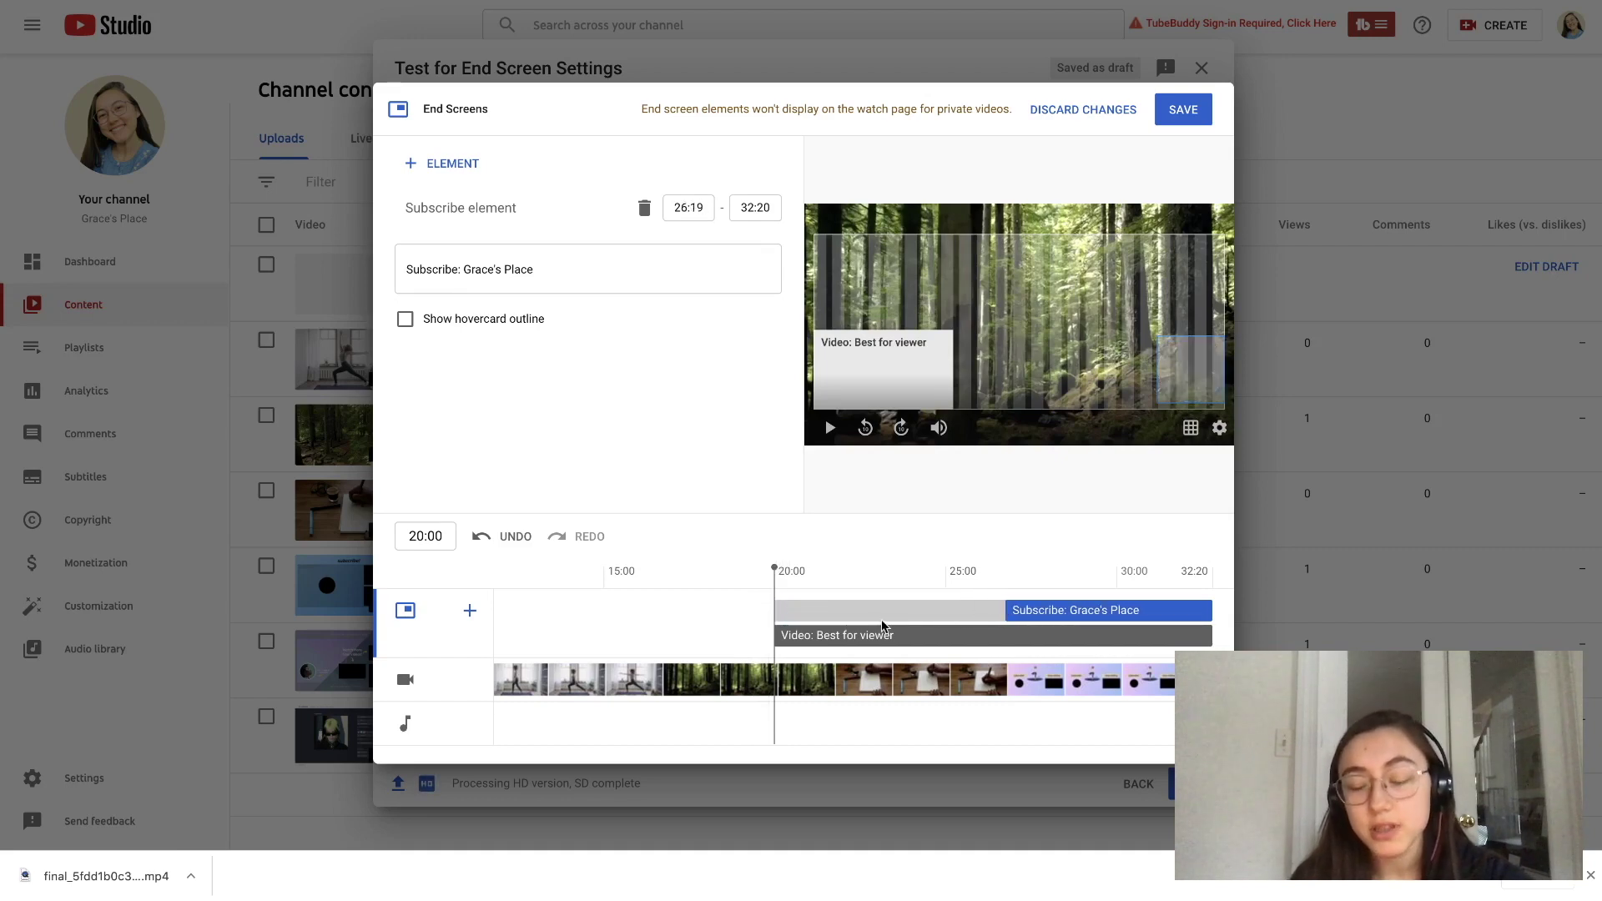
{"action": "left_click_drag", "start_coordinate": [773, 635], "coordinate": [1005, 635]}
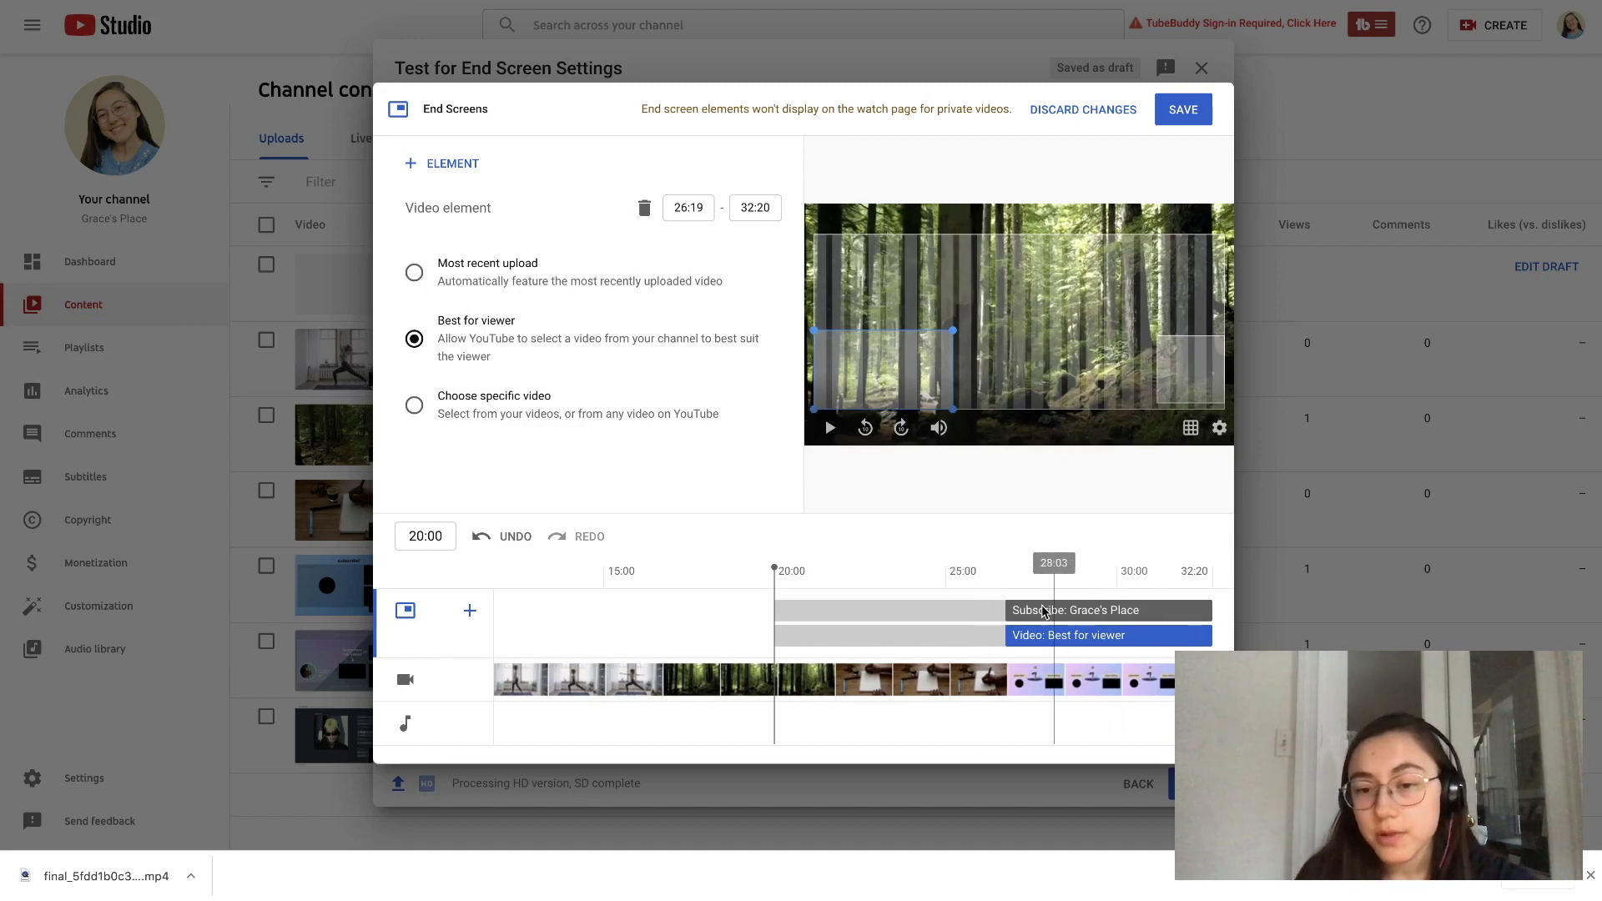
- Show the end graphic at 29:01 and move the subscribe circle under the subscribe! banner
{"action": "left_click", "coordinate": [1085, 570]}
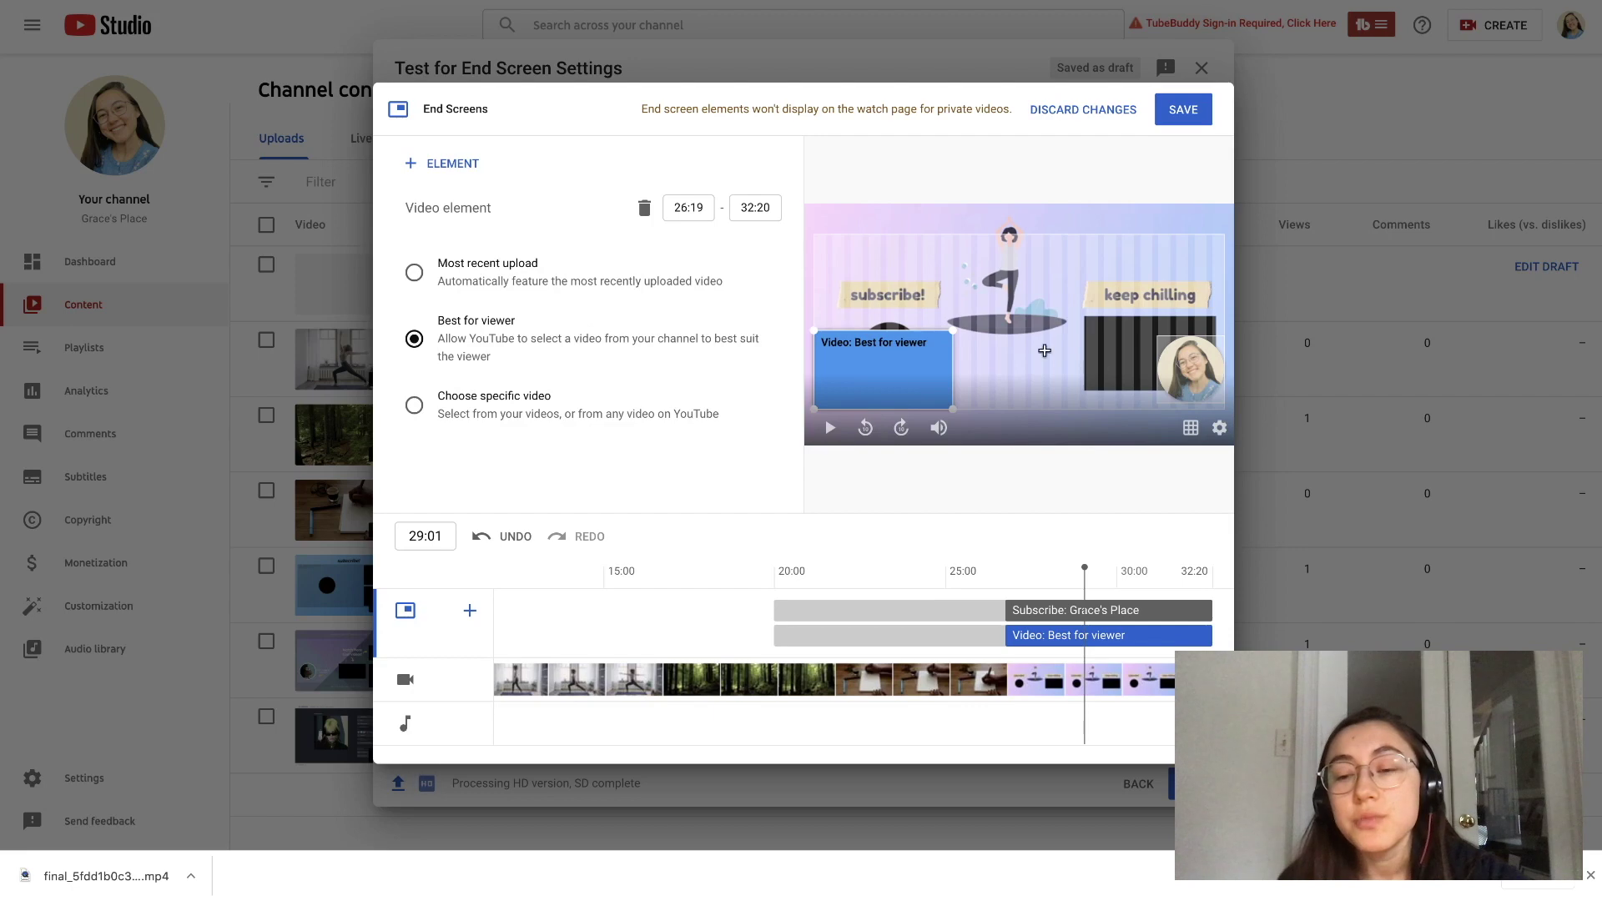
{"action": "left_click_drag", "start_coordinate": [1183, 367], "coordinate": [1060, 352]}
{"action": "left_click_drag", "start_coordinate": [894, 361], "coordinate": [1122, 349]}
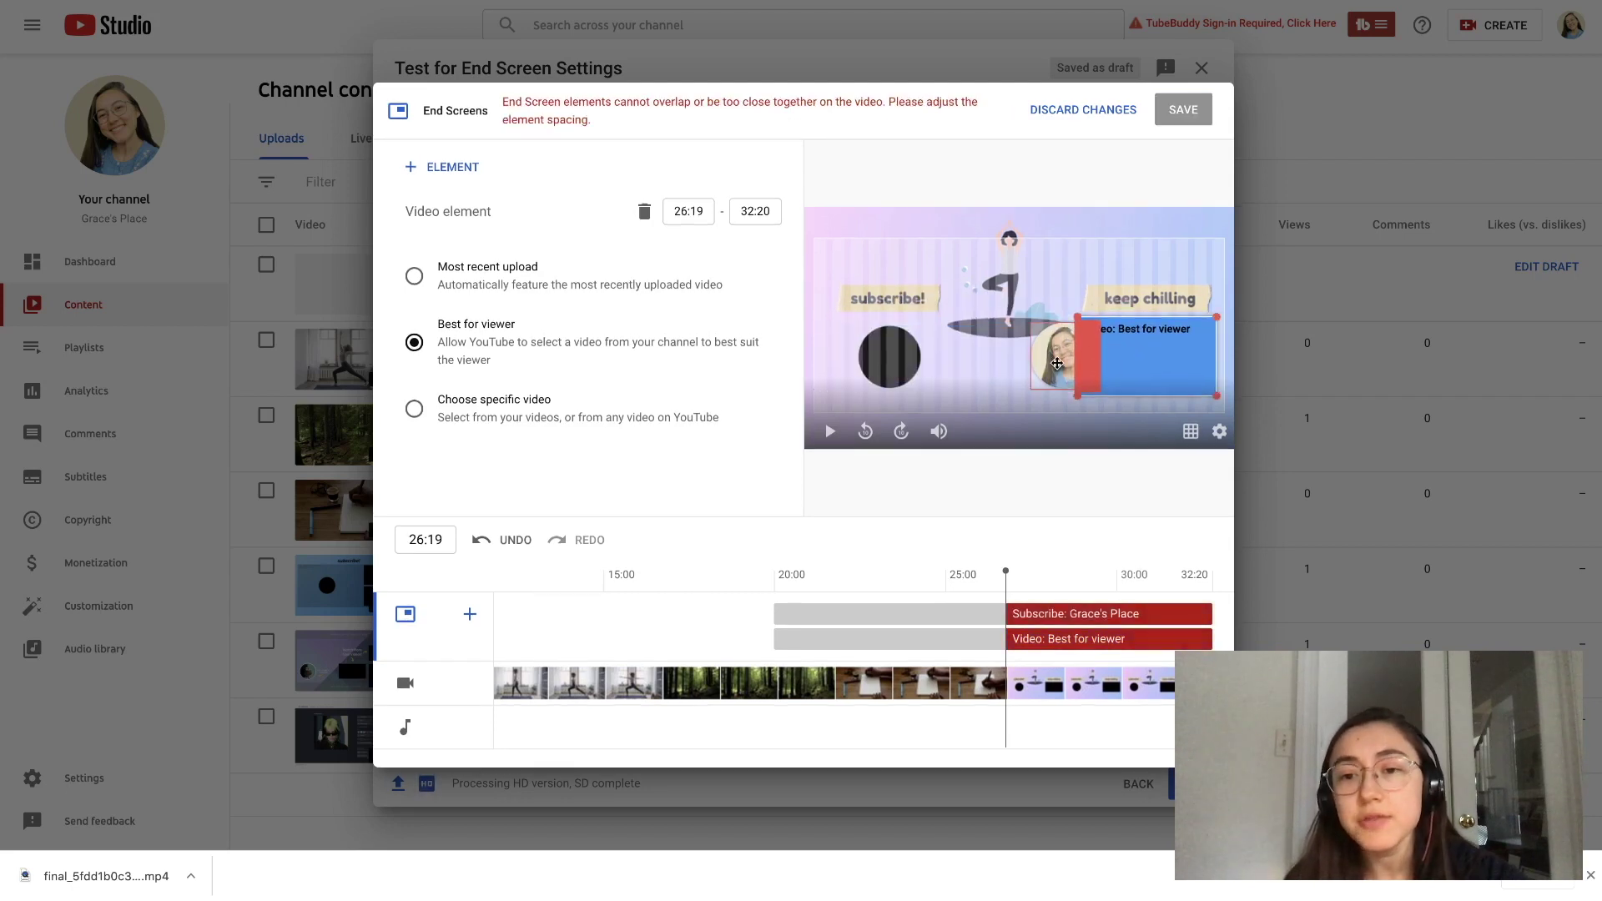
{"action": "left_click", "coordinate": [1098, 382]}
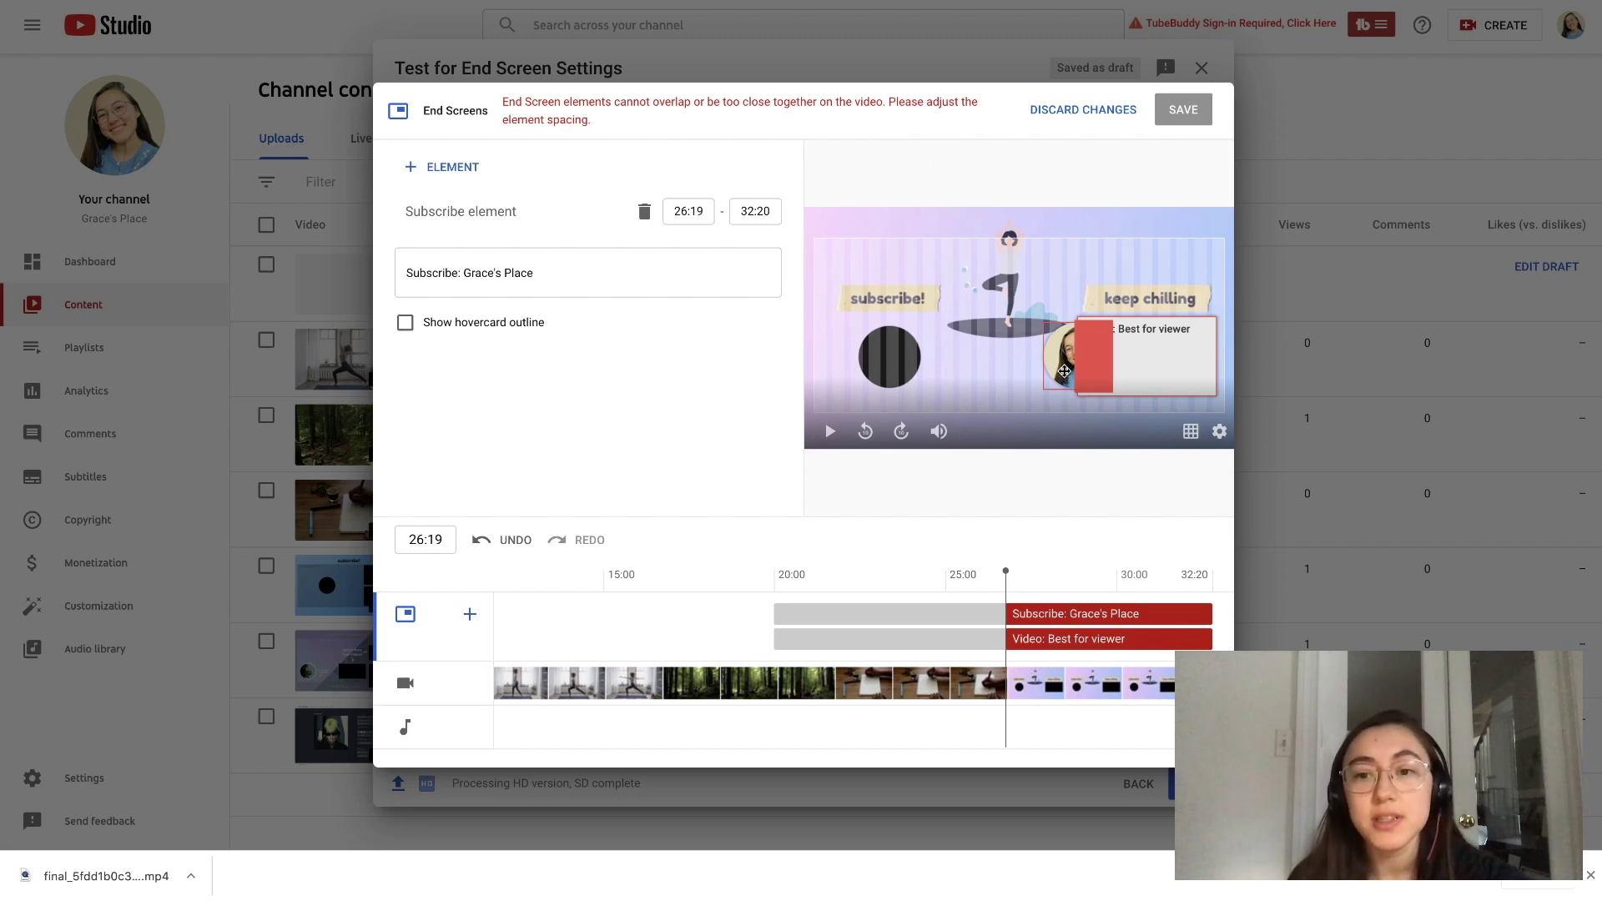
{"action": "left_click_drag", "start_coordinate": [1065, 360], "coordinate": [902, 353]}
- Fit the video box over the keep chilling rectangle, undoing an enlargement, and fine-tune the subscribe circle
{"action": "left_click_drag", "start_coordinate": [1120, 352], "coordinate": [1121, 351]}
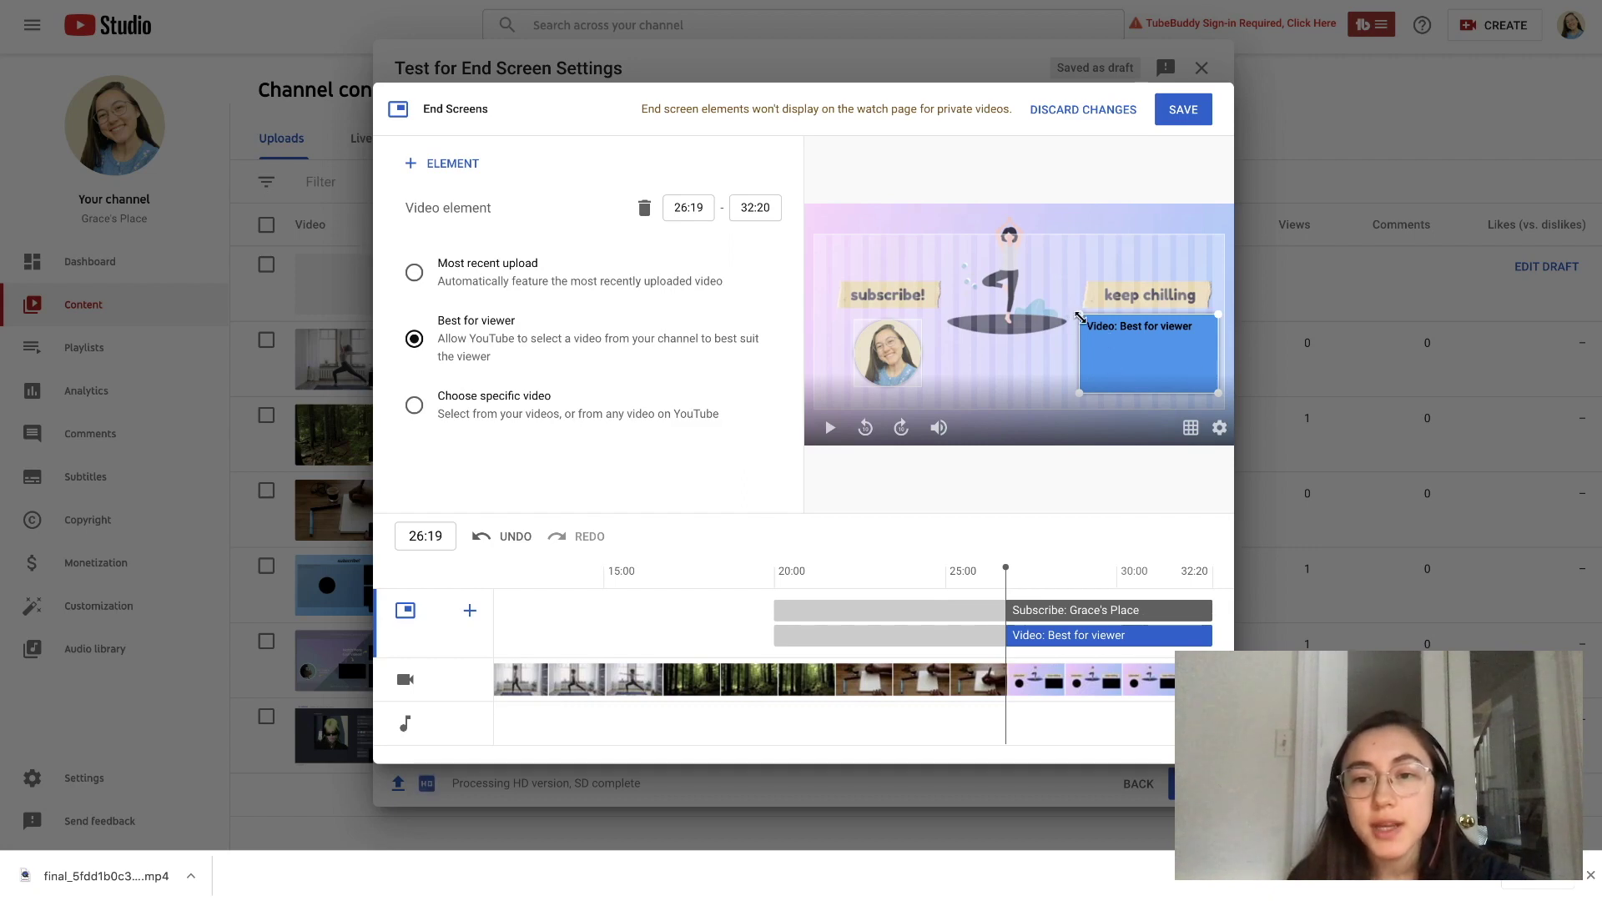
{"action": "left_click_drag", "start_coordinate": [1078, 317], "coordinate": [1025, 284]}
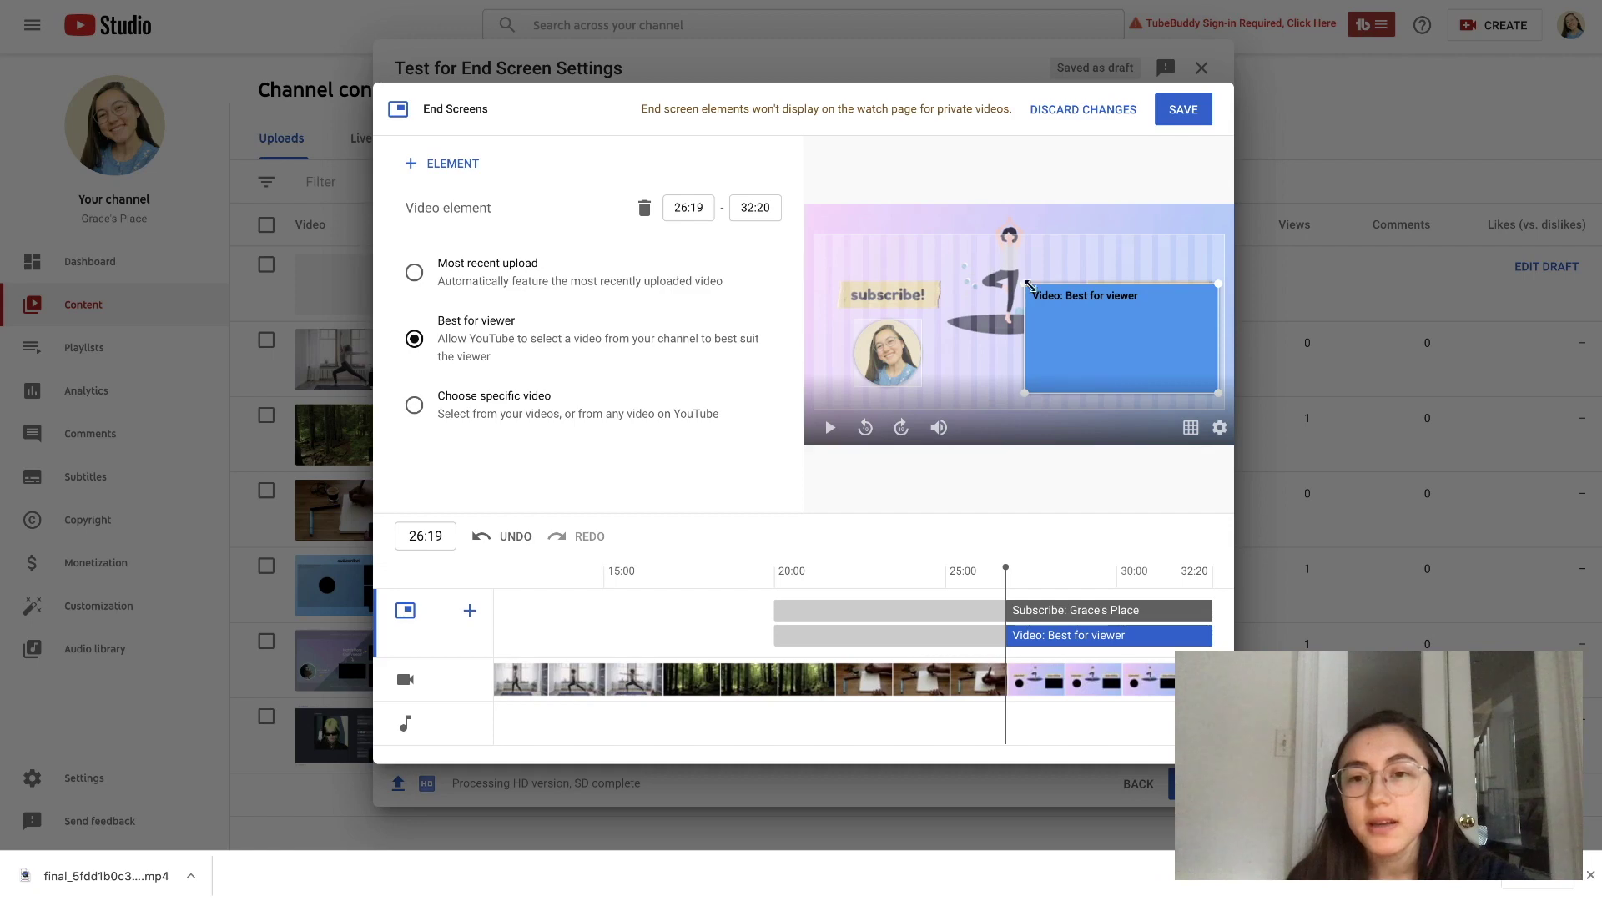
{"action": "key", "text": "ctrl+z"}
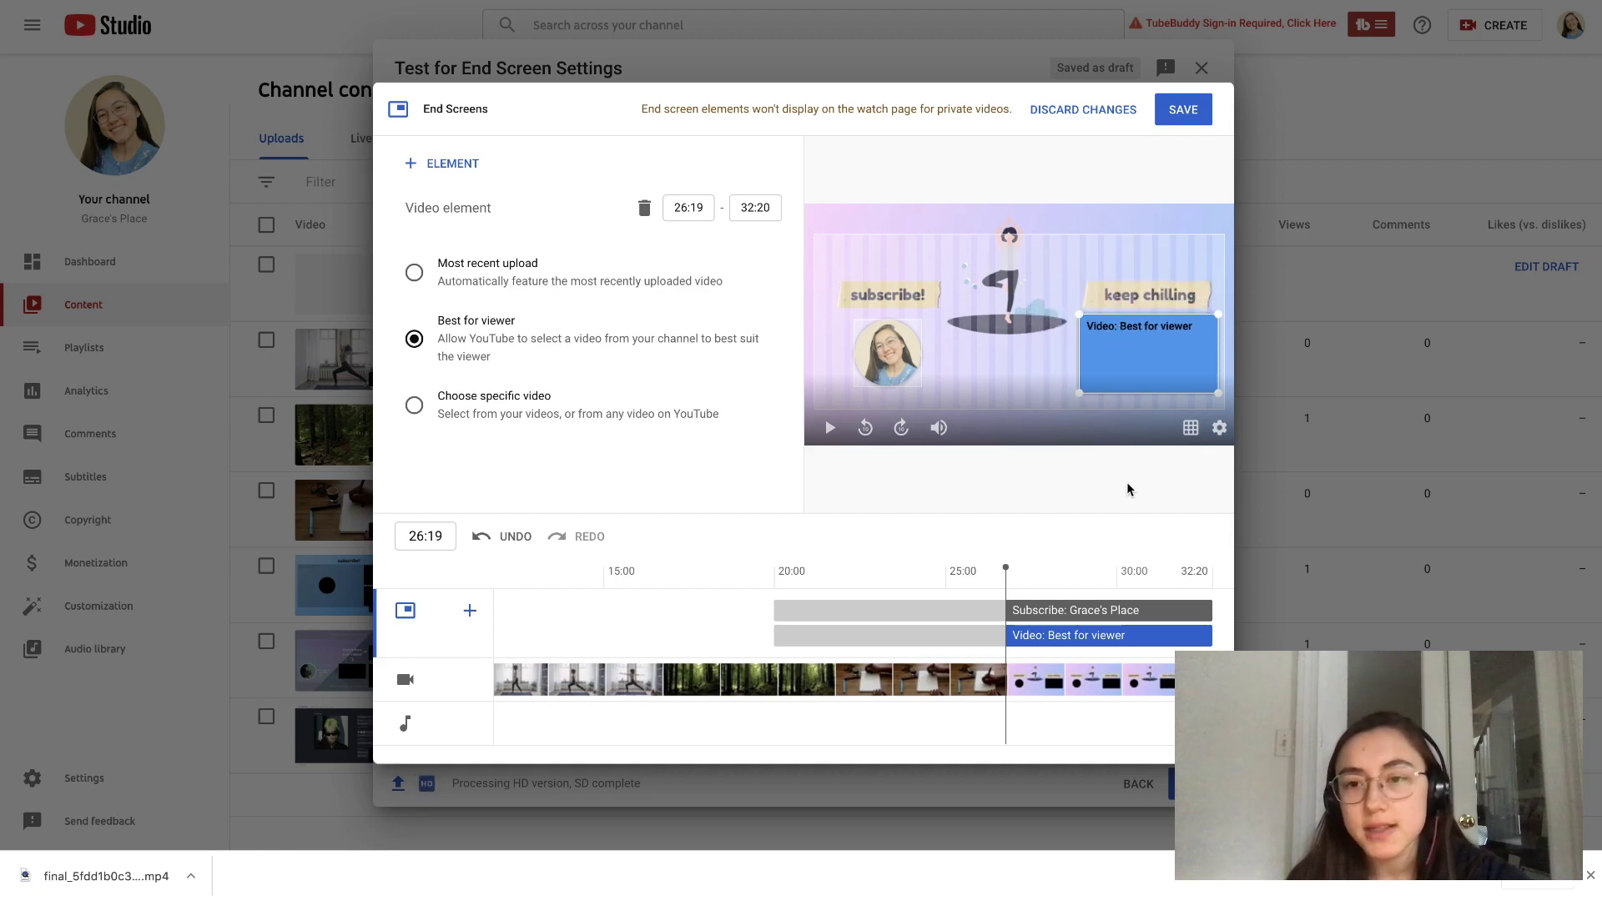
{"action": "left_click", "coordinate": [889, 375]}
{"action": "left_click_drag", "start_coordinate": [889, 375], "coordinate": [888, 373]}
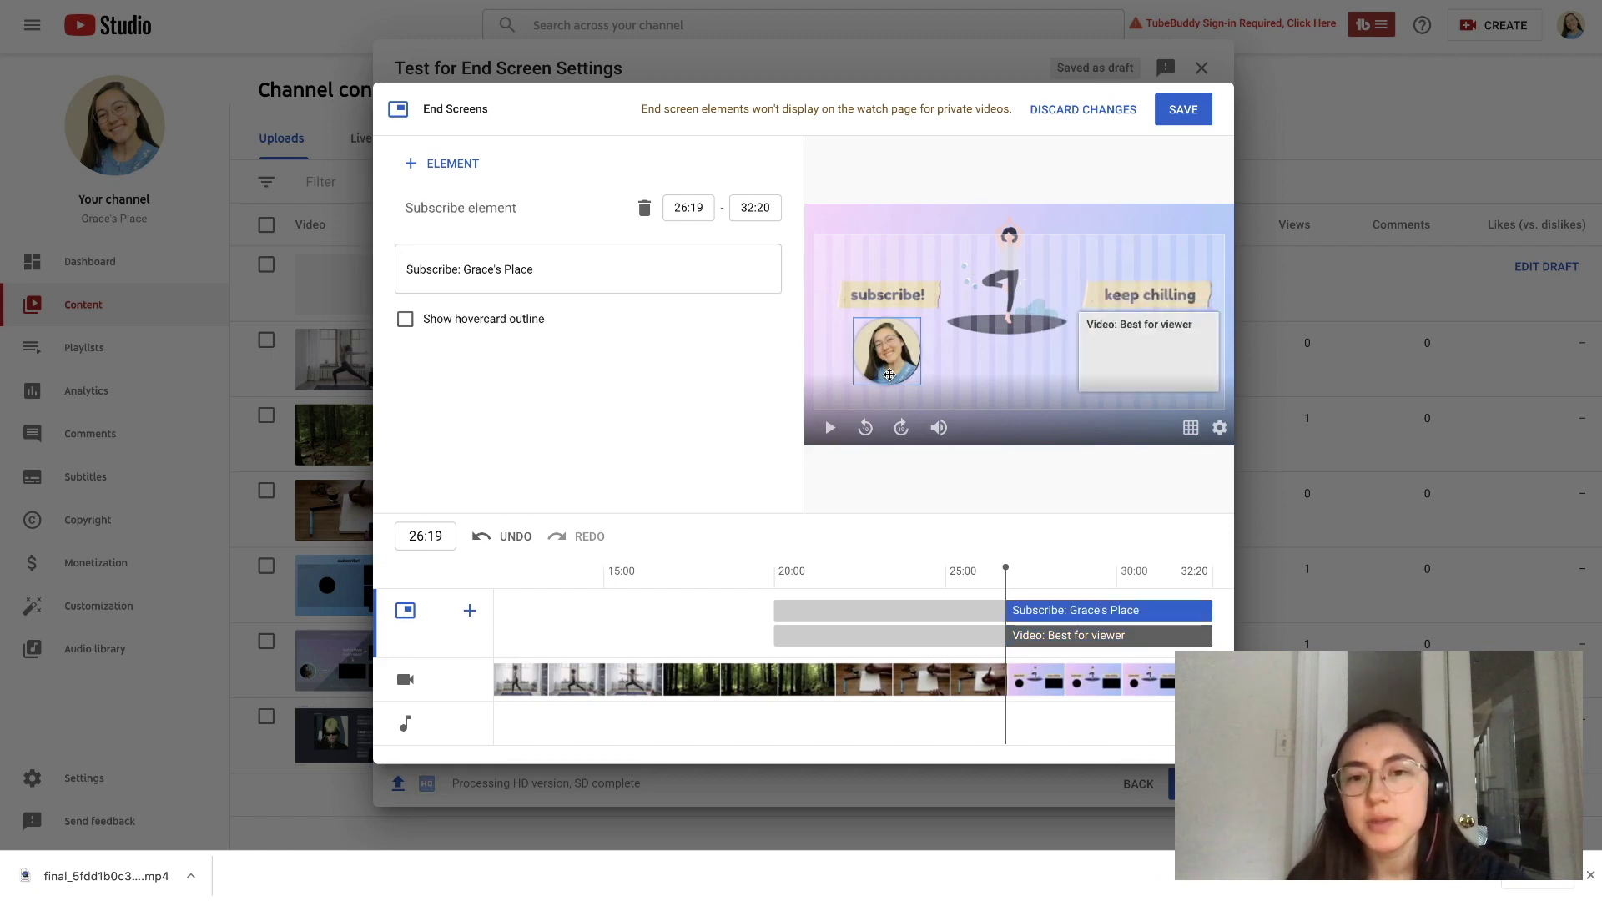
{"action": "left_click", "coordinate": [1189, 429]}
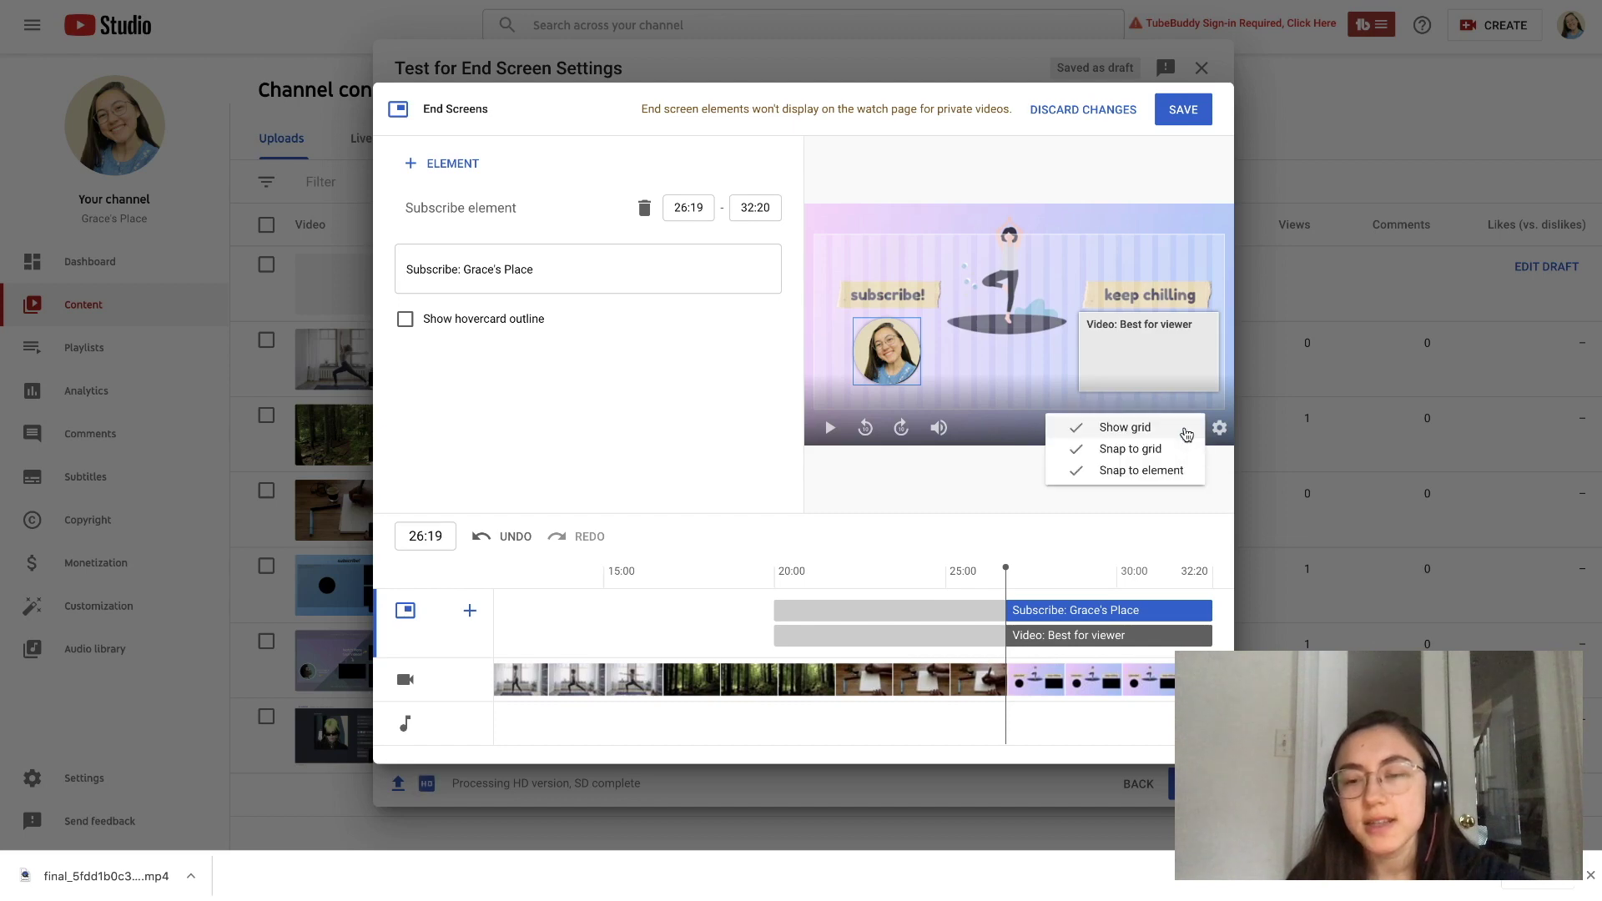
- Check the grid snapping options and shift the subscribe circle slightly right to cover the black circle
{"action": "left_click", "coordinate": [1186, 434]}
{"action": "left_click", "coordinate": [1191, 431]}
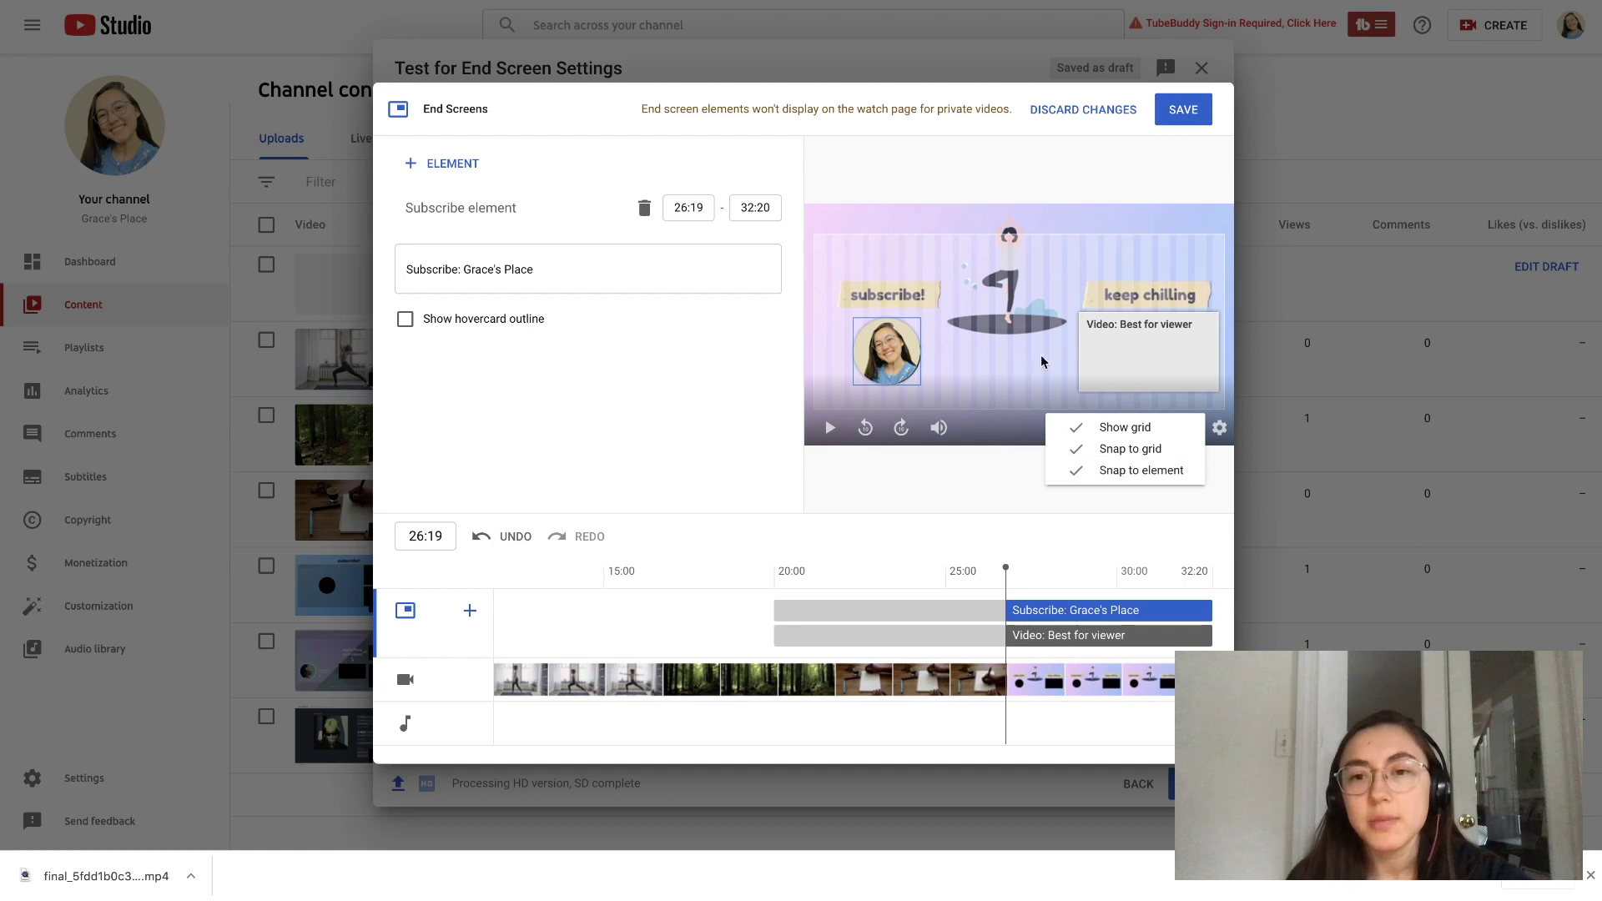
{"action": "left_click", "coordinate": [981, 372]}
{"action": "mouse_move", "coordinate": [884, 367]}
{"action": "left_mouse_down"}
{"action": "mouse_move", "coordinate": [991, 360]}
{"action": "mouse_move", "coordinate": [888, 367]}
{"action": "left_mouse_up"}
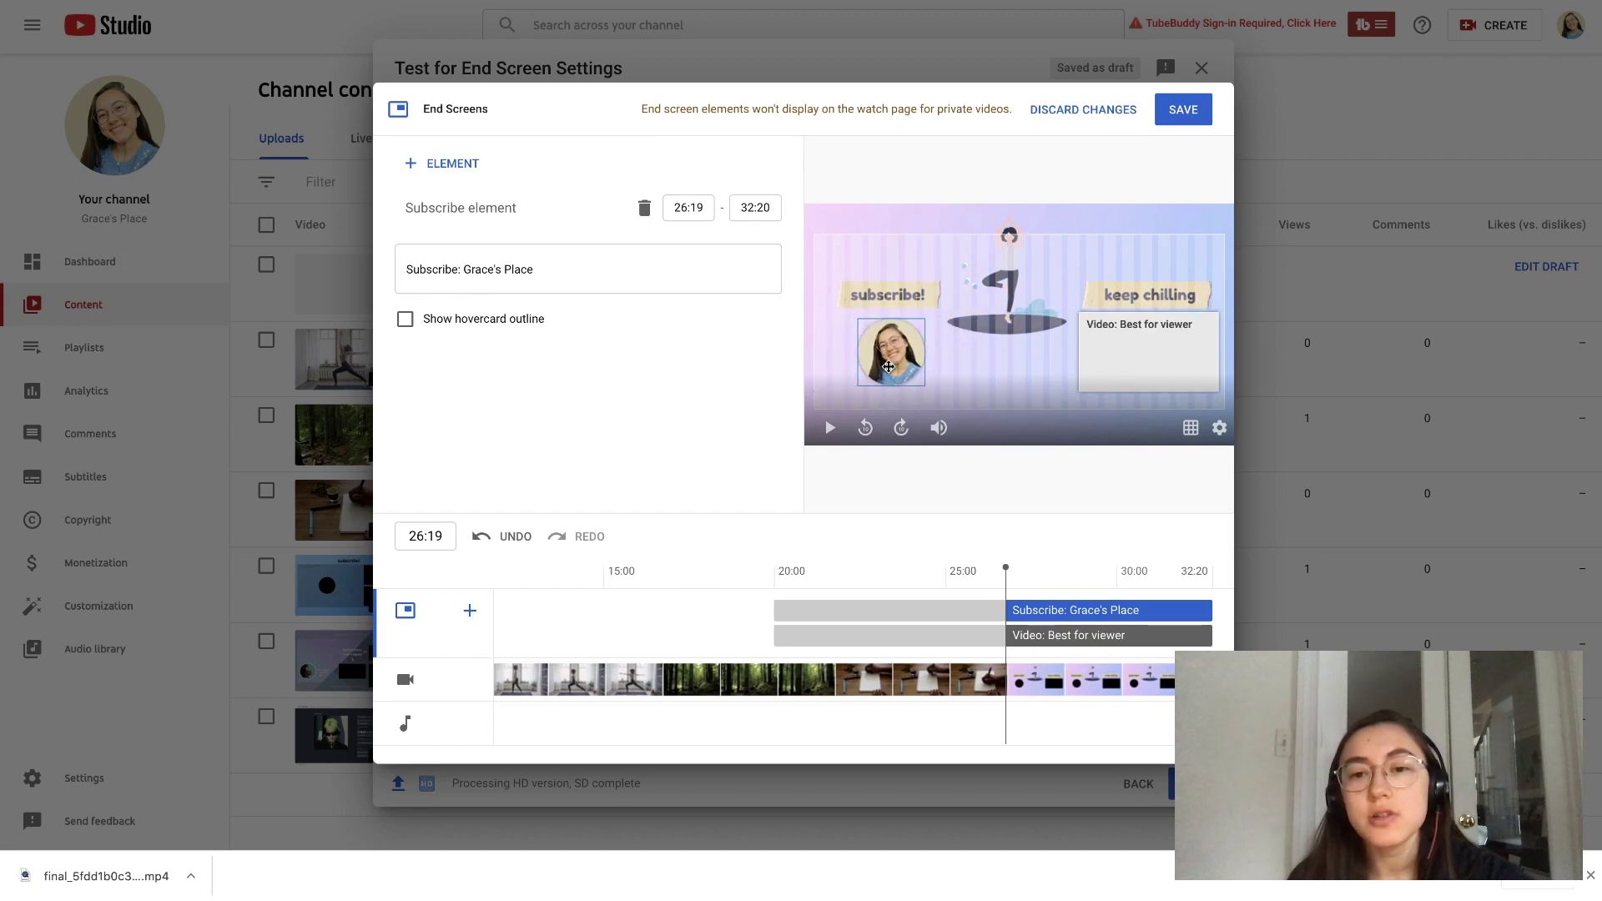
{"action": "left_click", "coordinate": [1191, 428]}
{"action": "left_click", "coordinate": [1151, 365]}
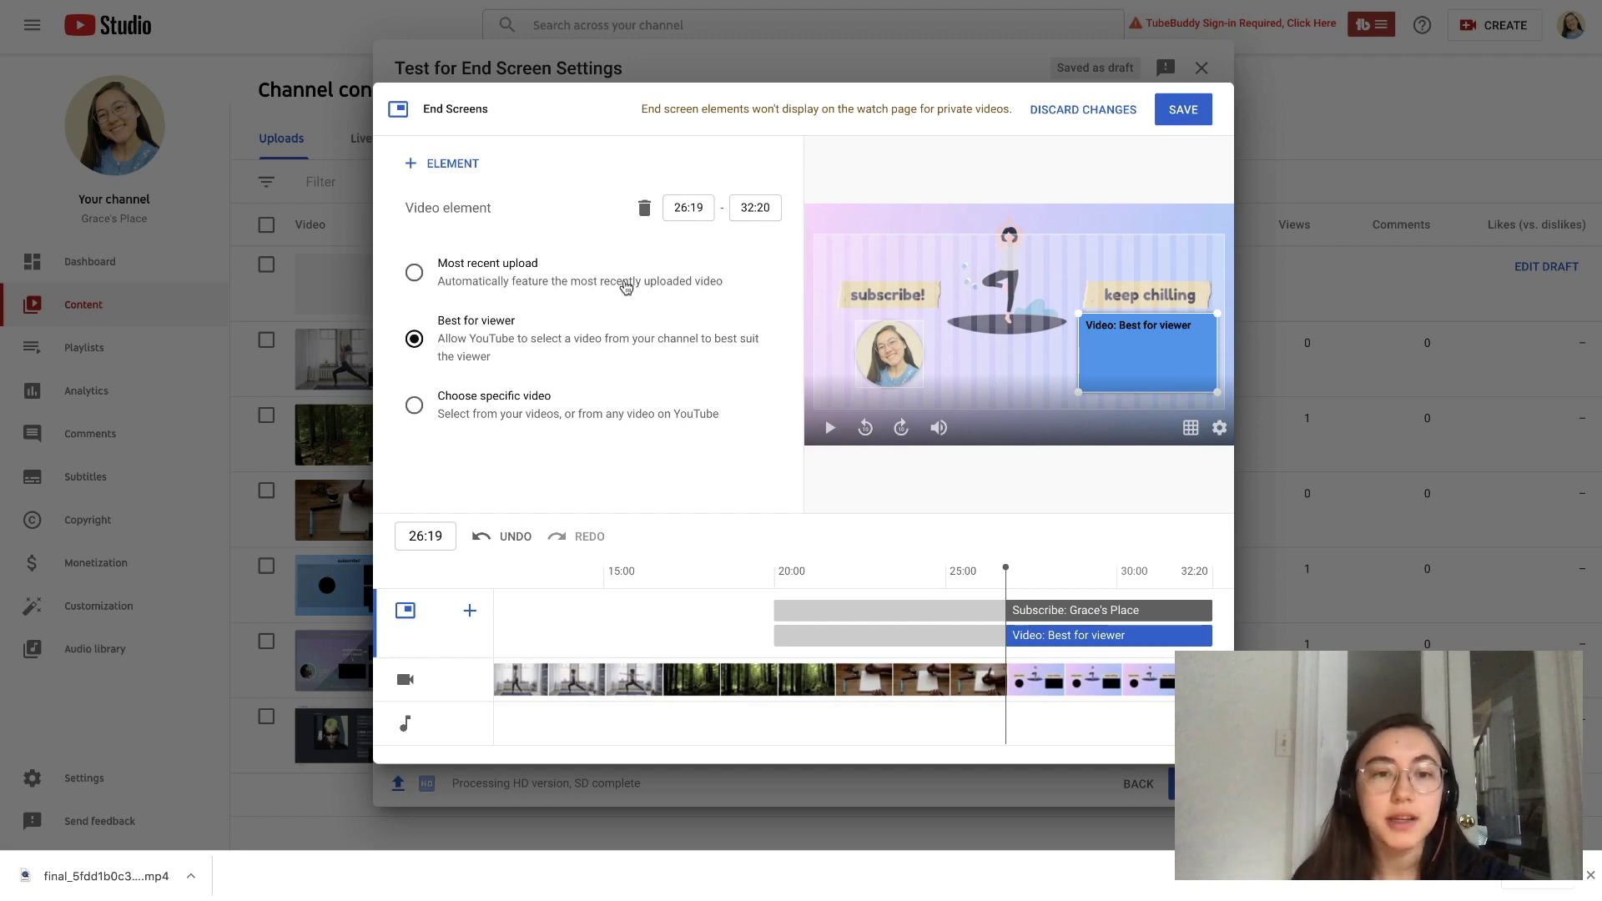
- Change the end-screen video element from Best for viewer to the specific video 'Yoga'
{"action": "left_click", "coordinate": [466, 269]}
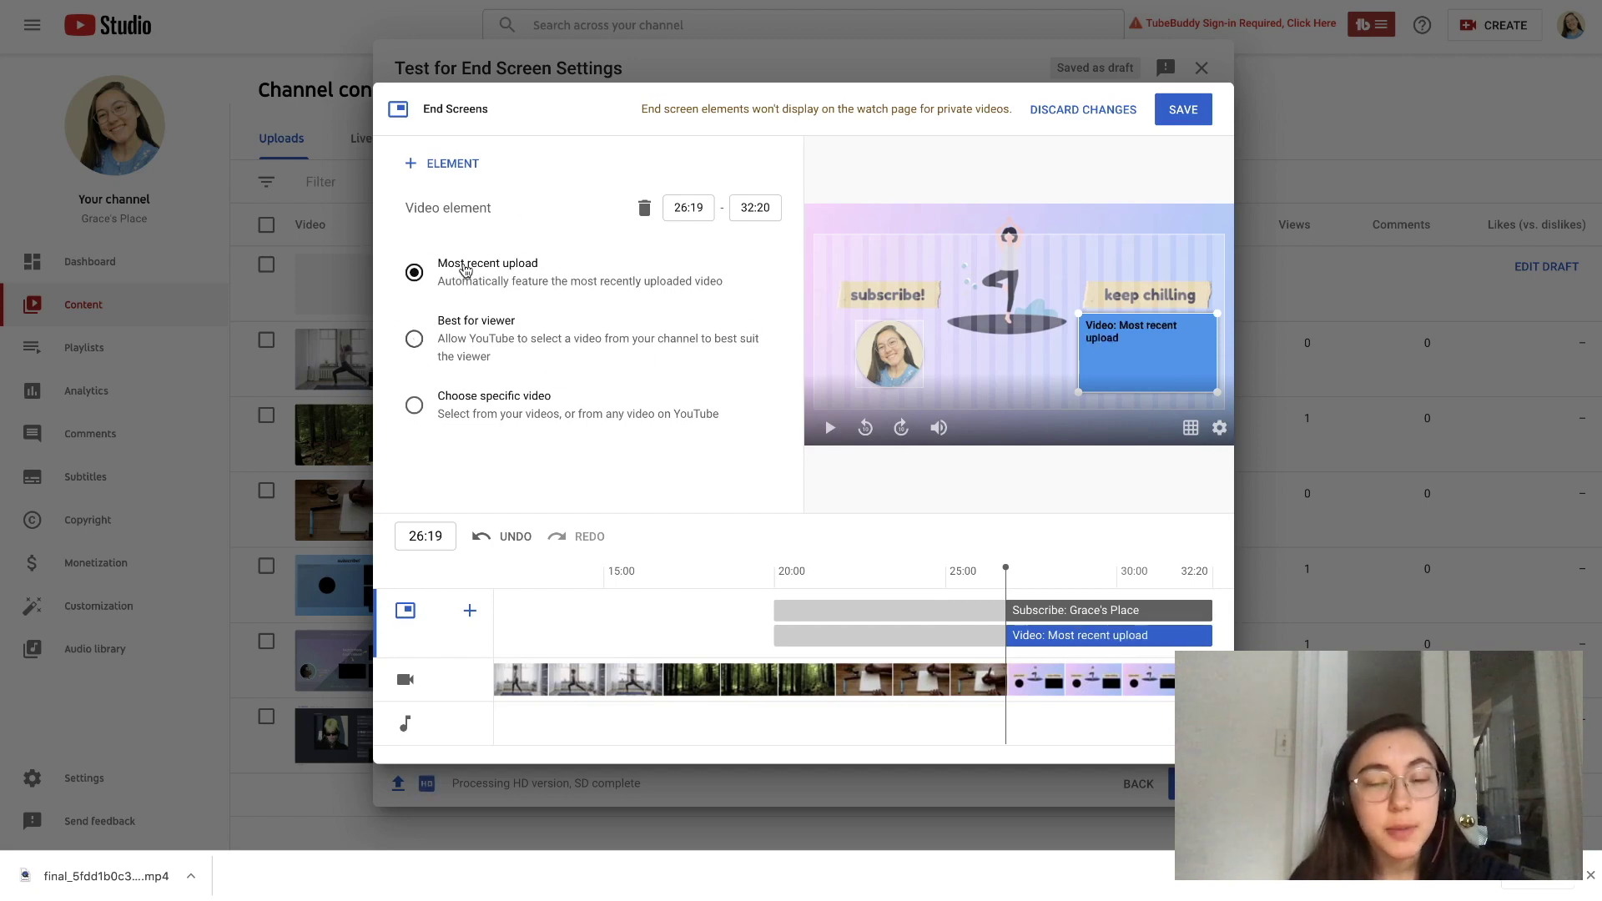
{"action": "left_click", "coordinate": [464, 346]}
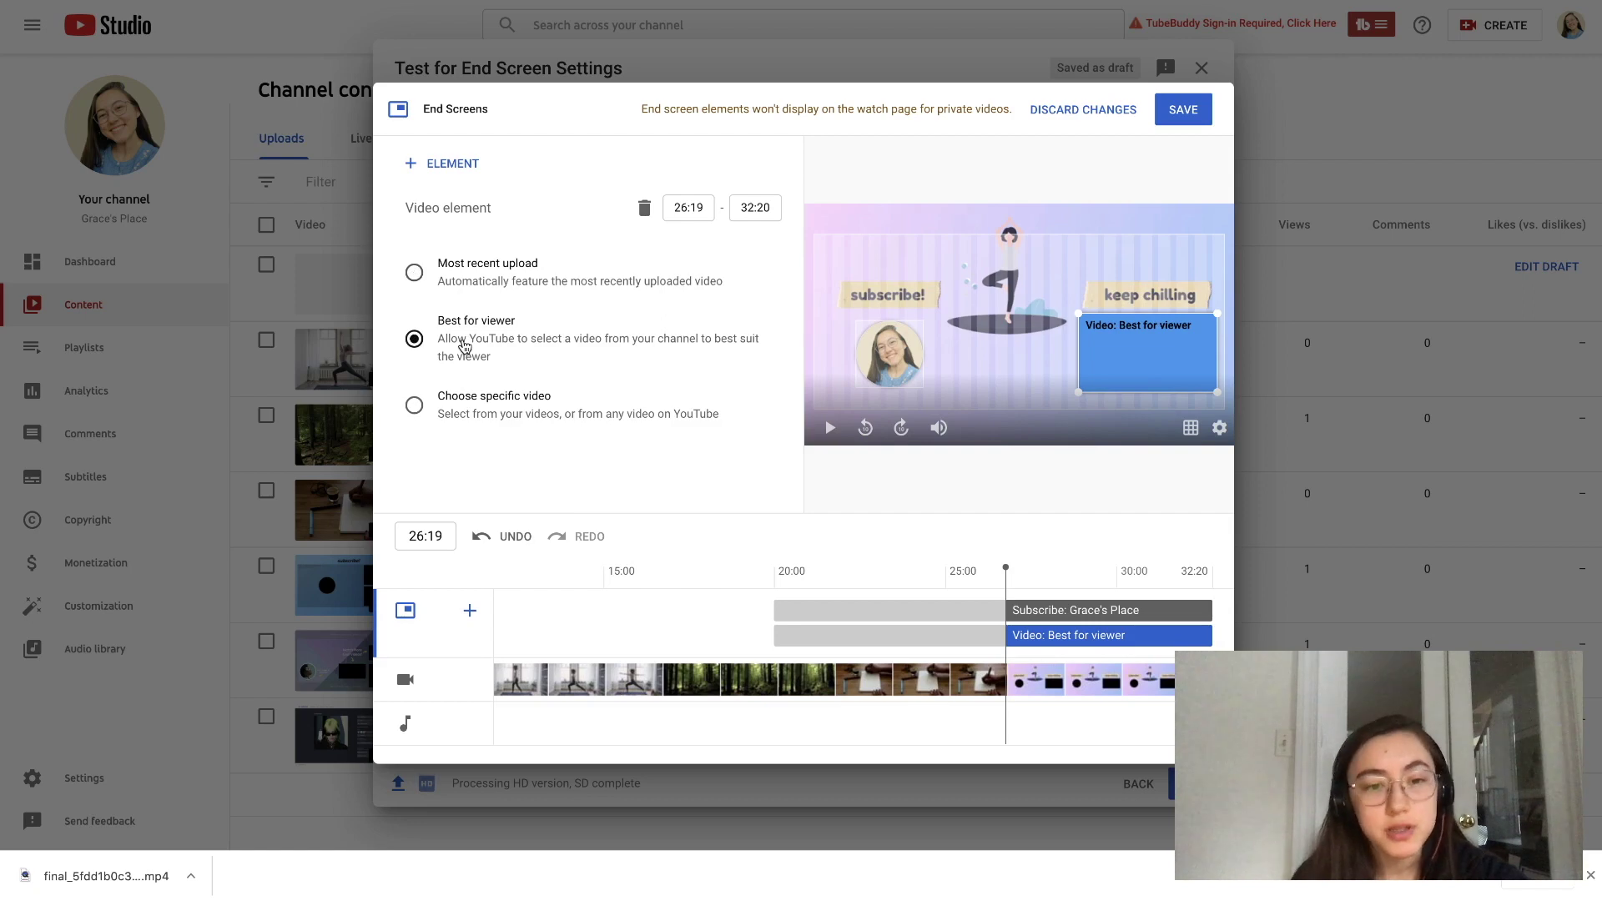
{"action": "left_click", "coordinate": [445, 406]}
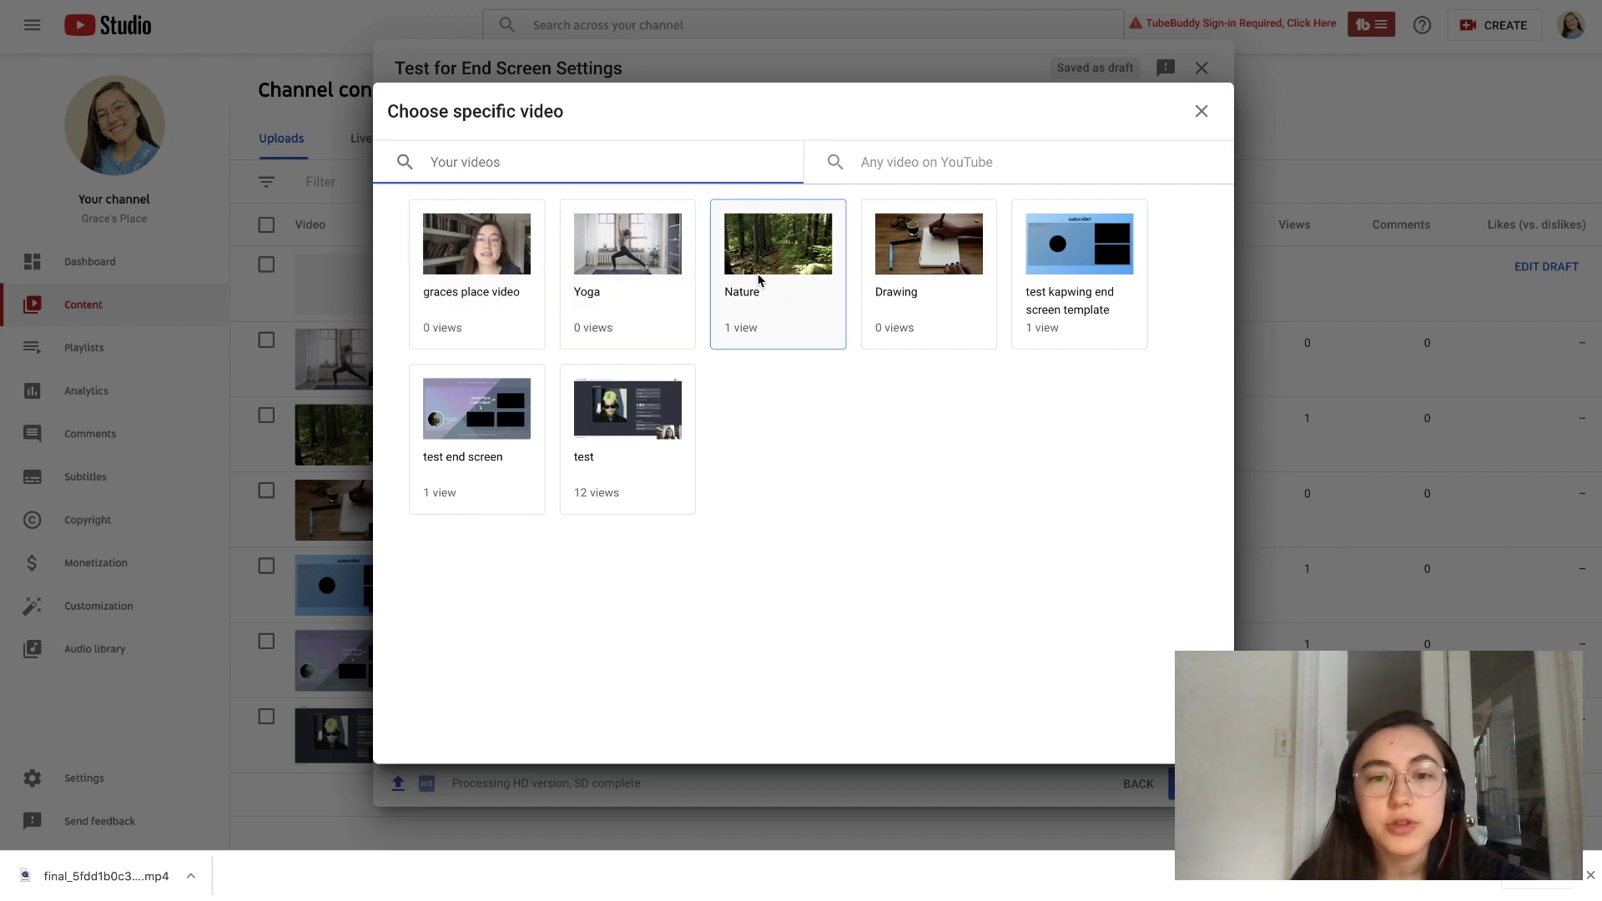
{"action": "left_click", "coordinate": [636, 265]}
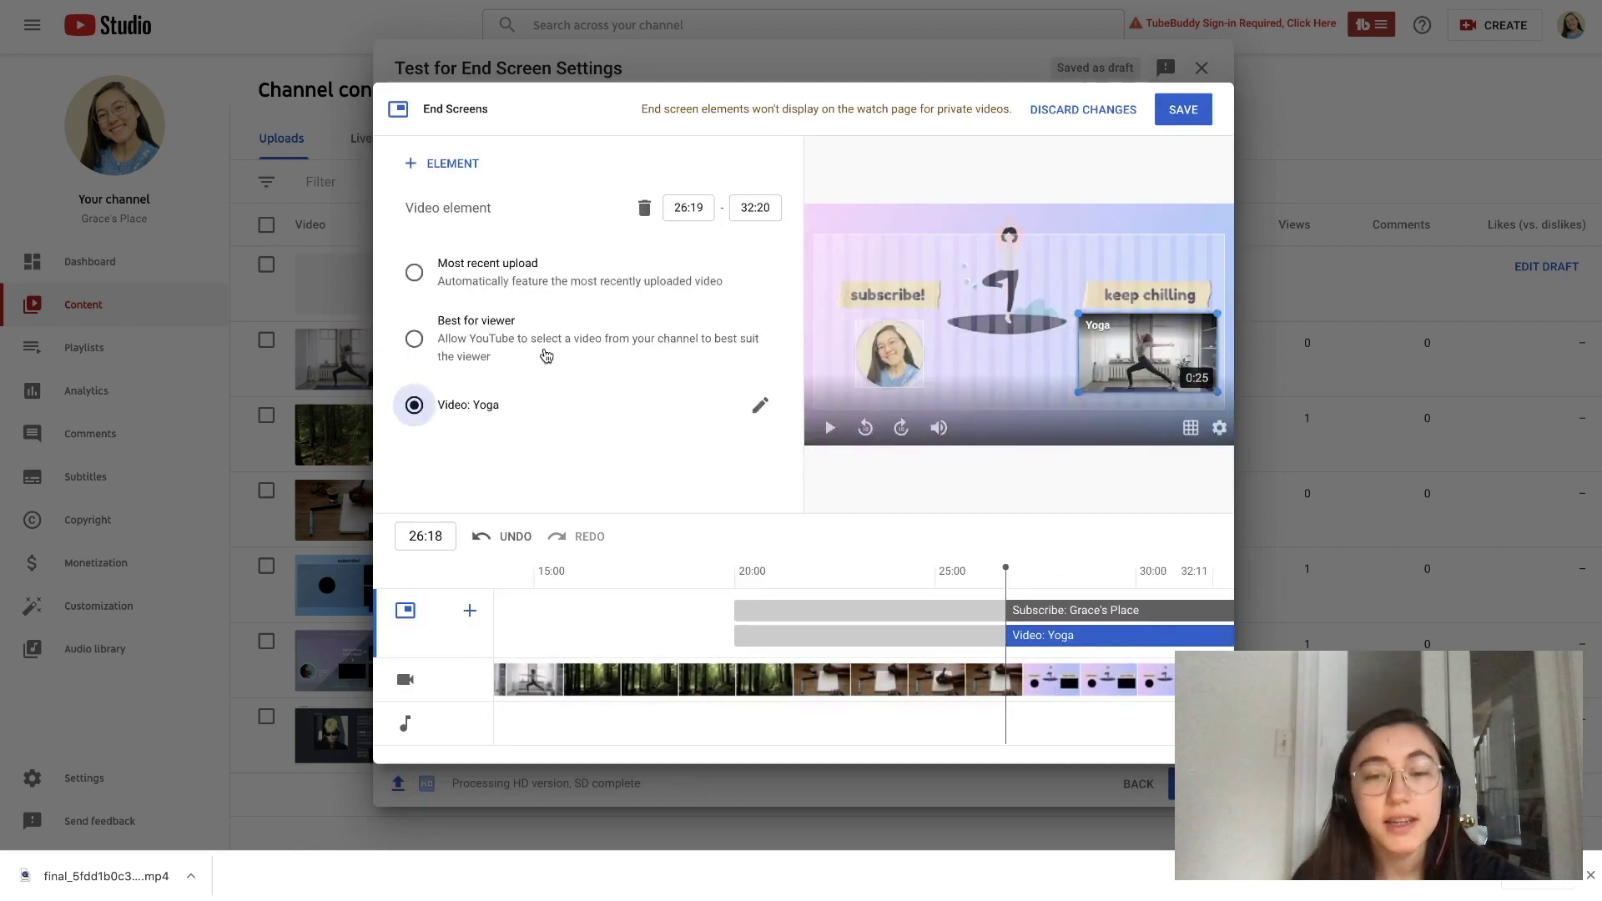
{"action": "left_click", "coordinate": [428, 165]}
{"action": "left_click", "coordinate": [1085, 207]}
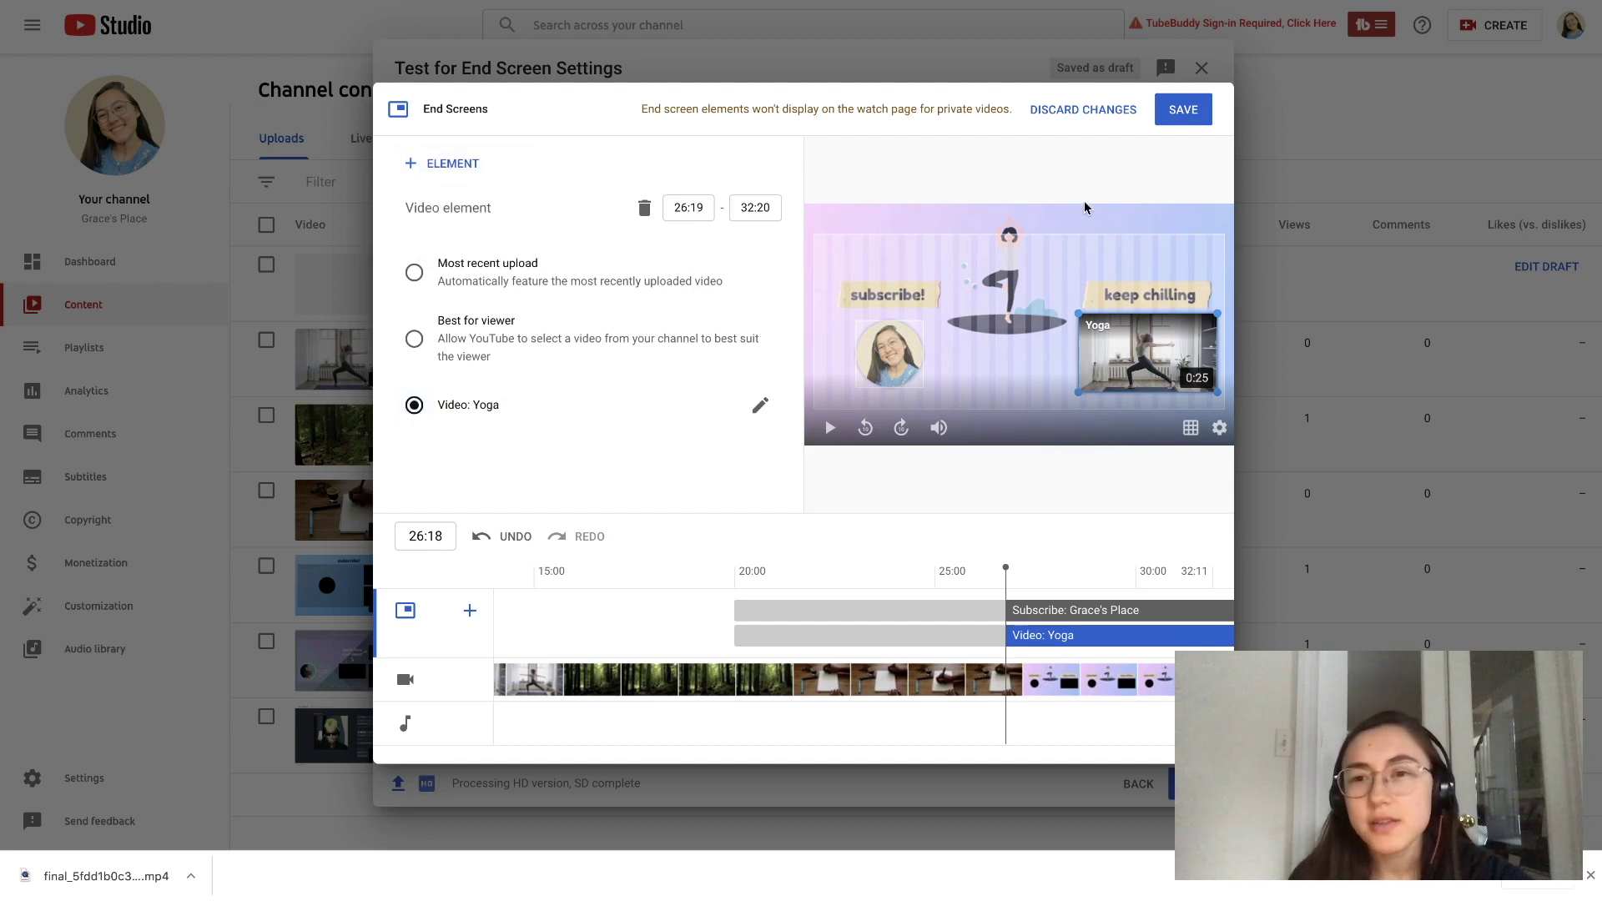
- Save the end screen, go to Visibility and set 'Test for End Screen Settings' to Public
{"action": "left_click", "coordinate": [1186, 110]}
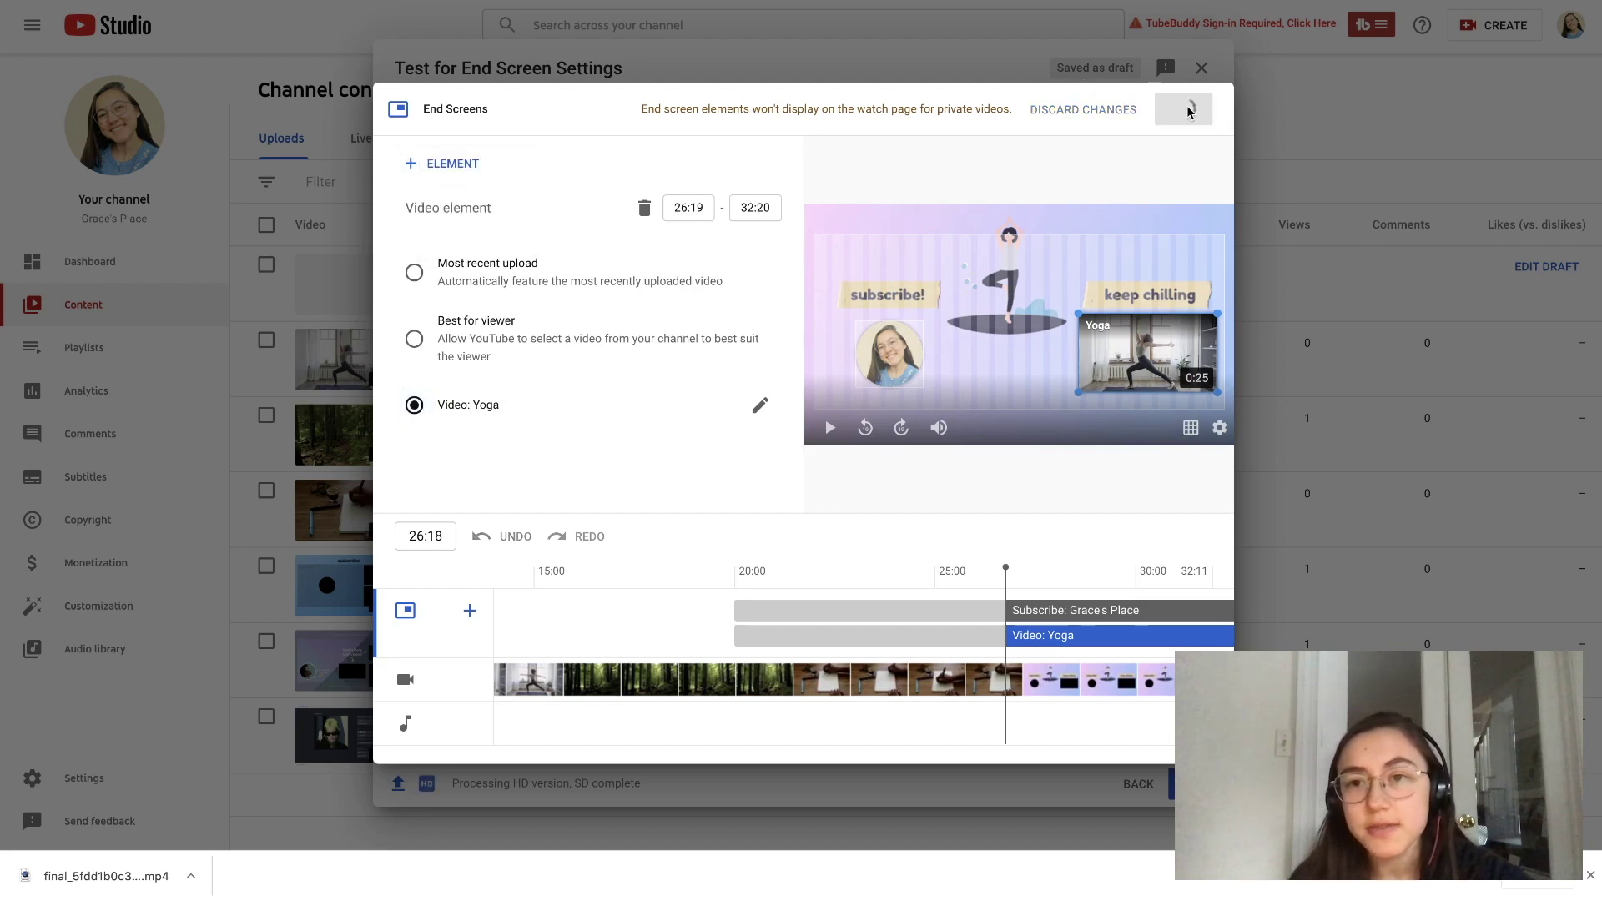
{"action": "left_click", "coordinate": [1171, 783]}
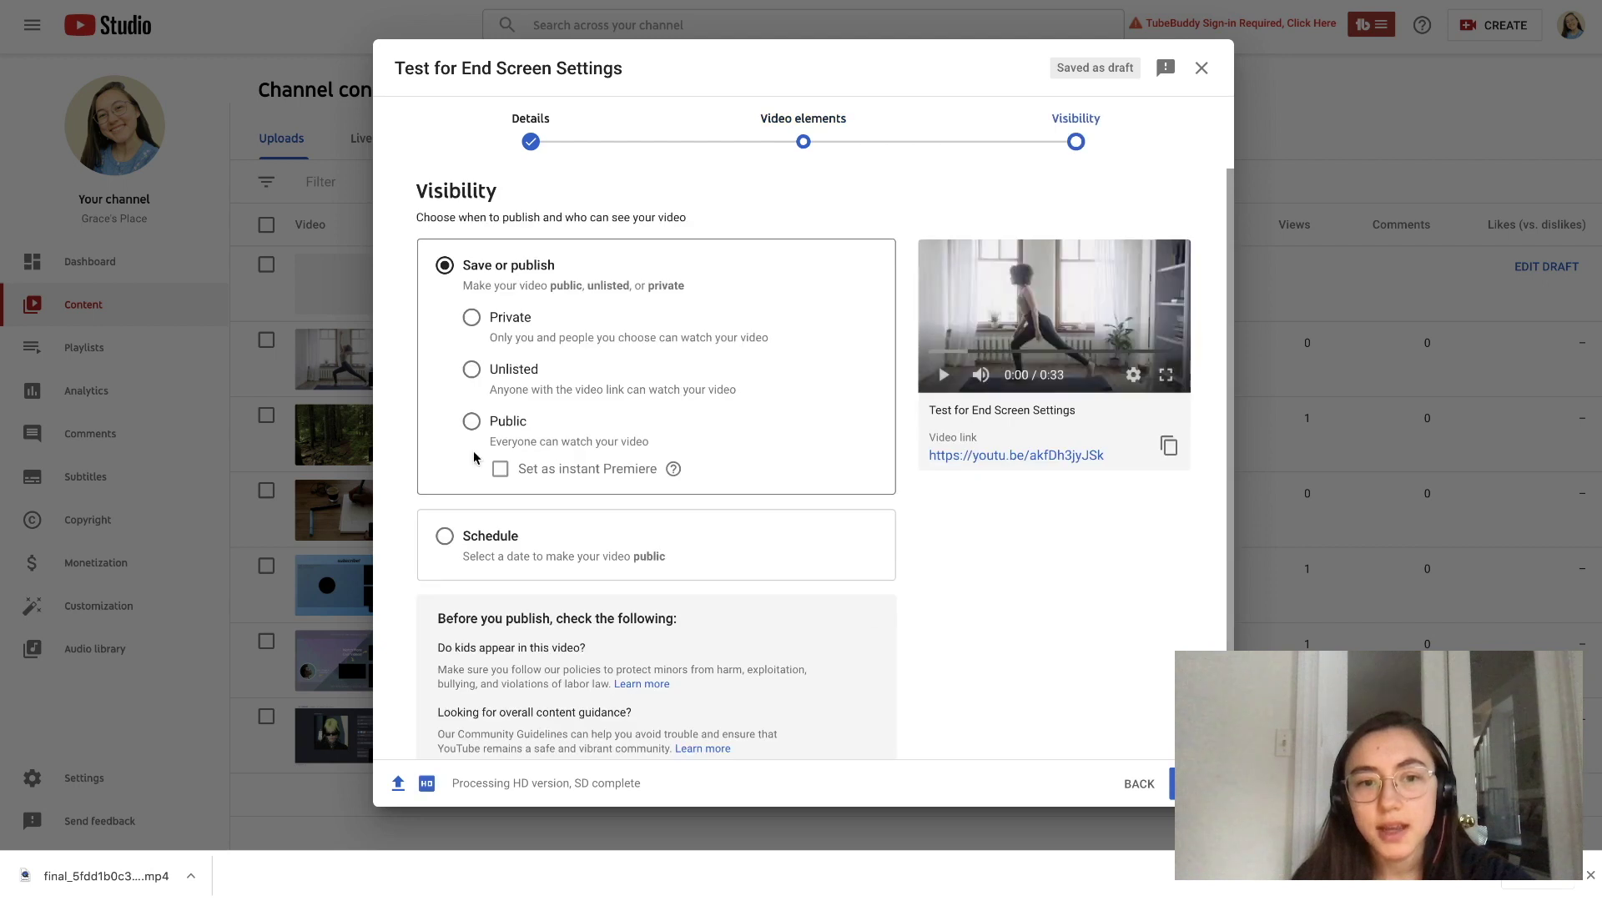
{"action": "left_click", "coordinate": [507, 431]}
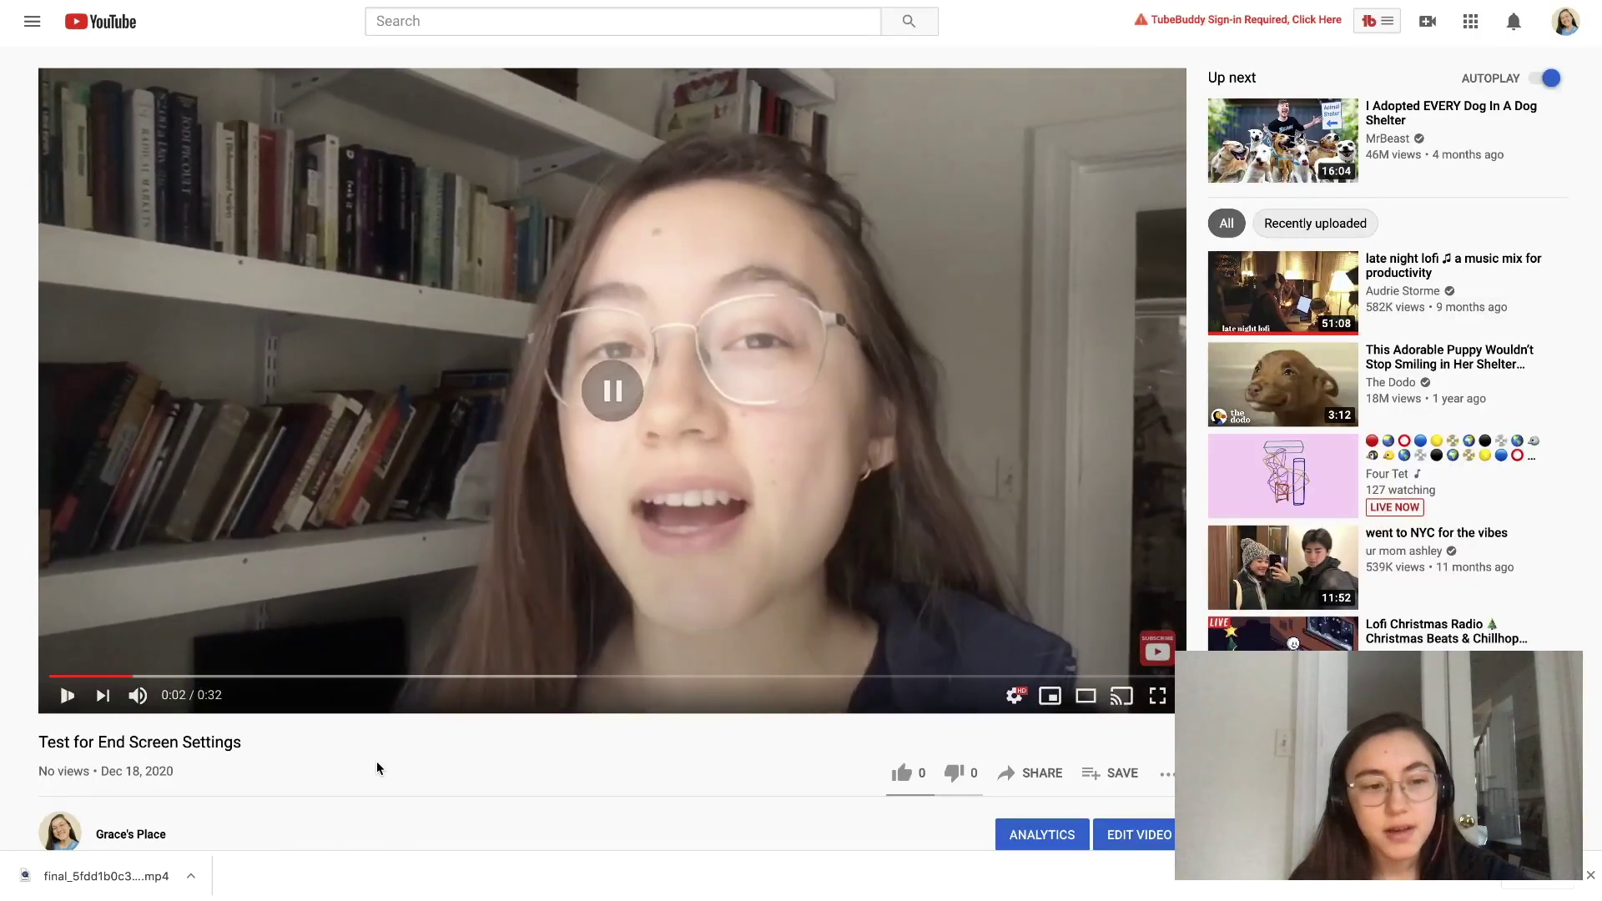
- Pause and jump near the end so the subscribe and Yoga elements appear at 0:30
{"action": "left_click", "coordinate": [879, 676]}
{"action": "key", "text": "space"}
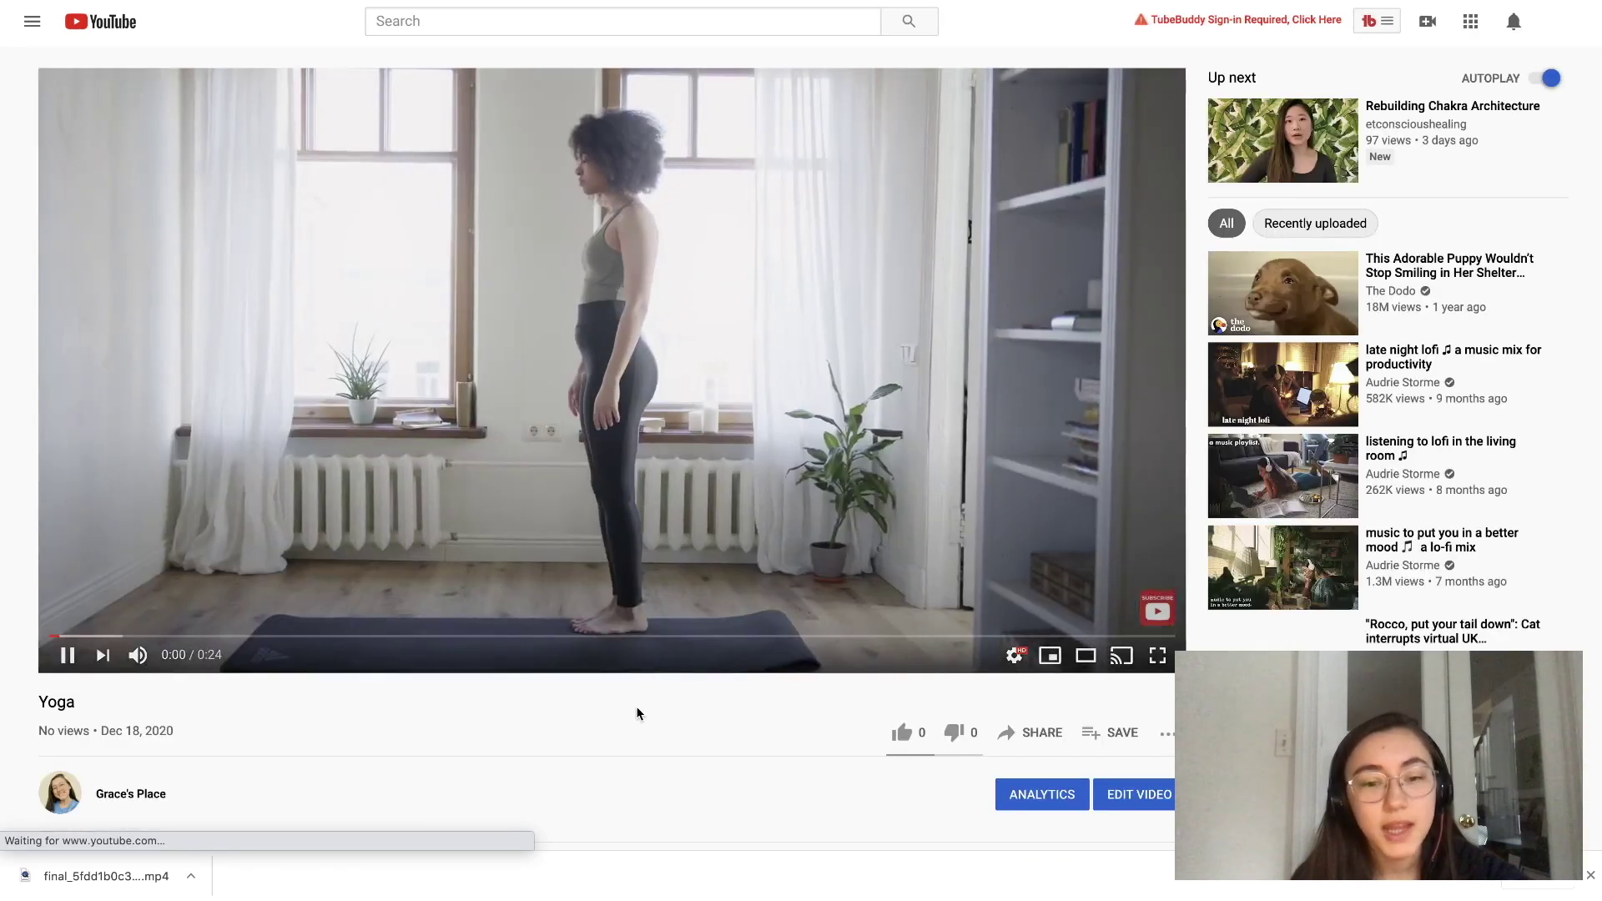
{"action": "scroll", "coordinate": [610, 732], "scroll_direction": "left", "scroll_amount": 3}
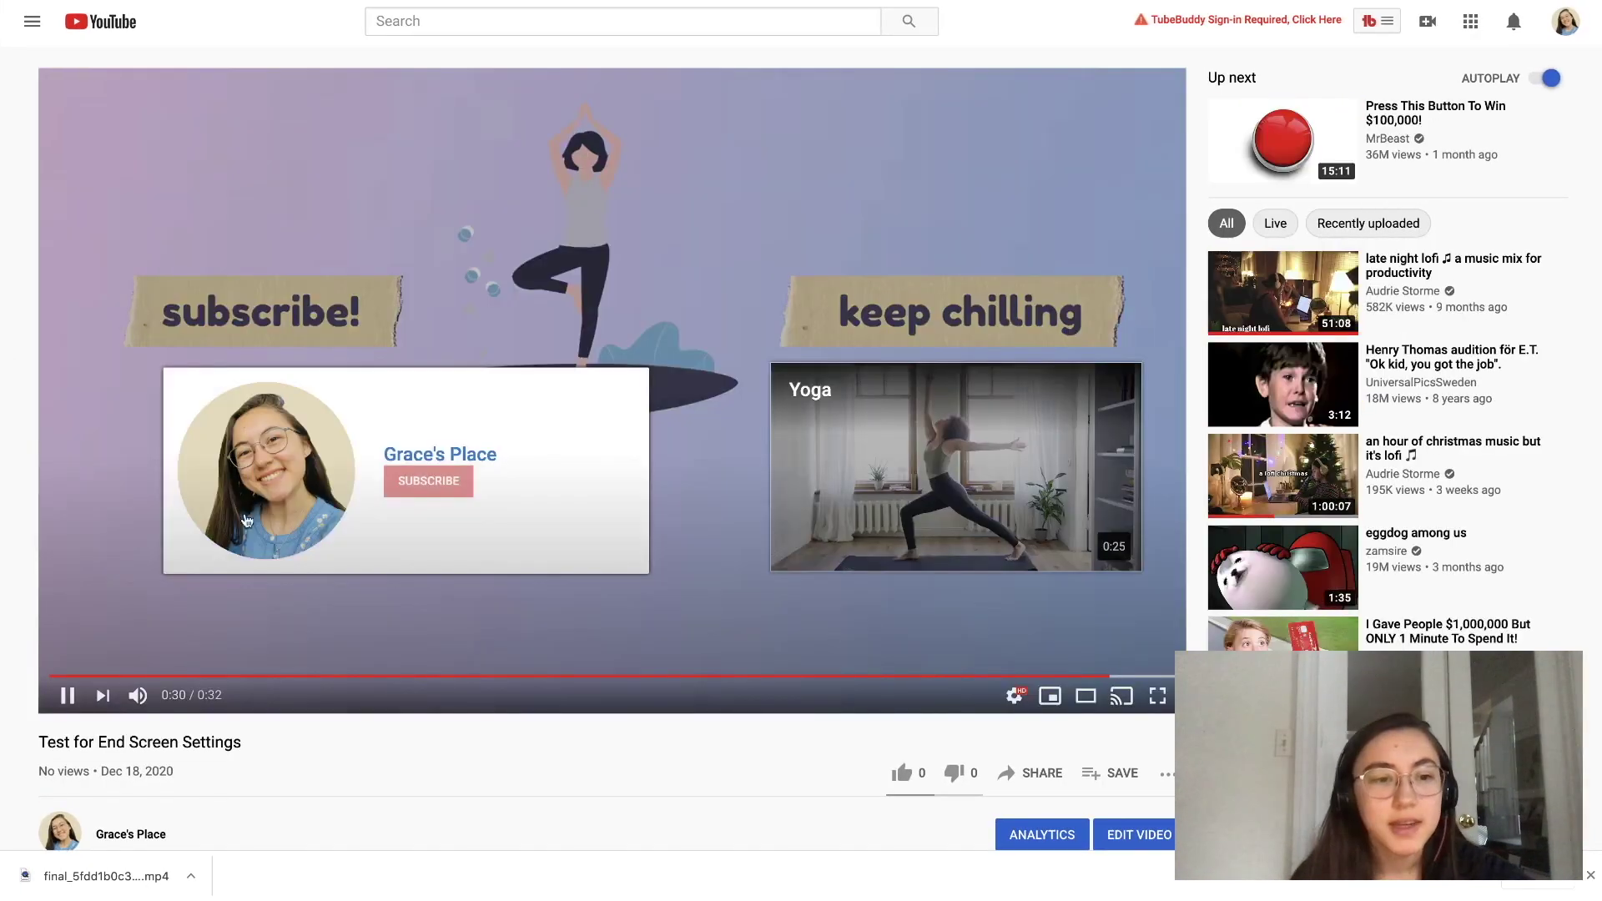